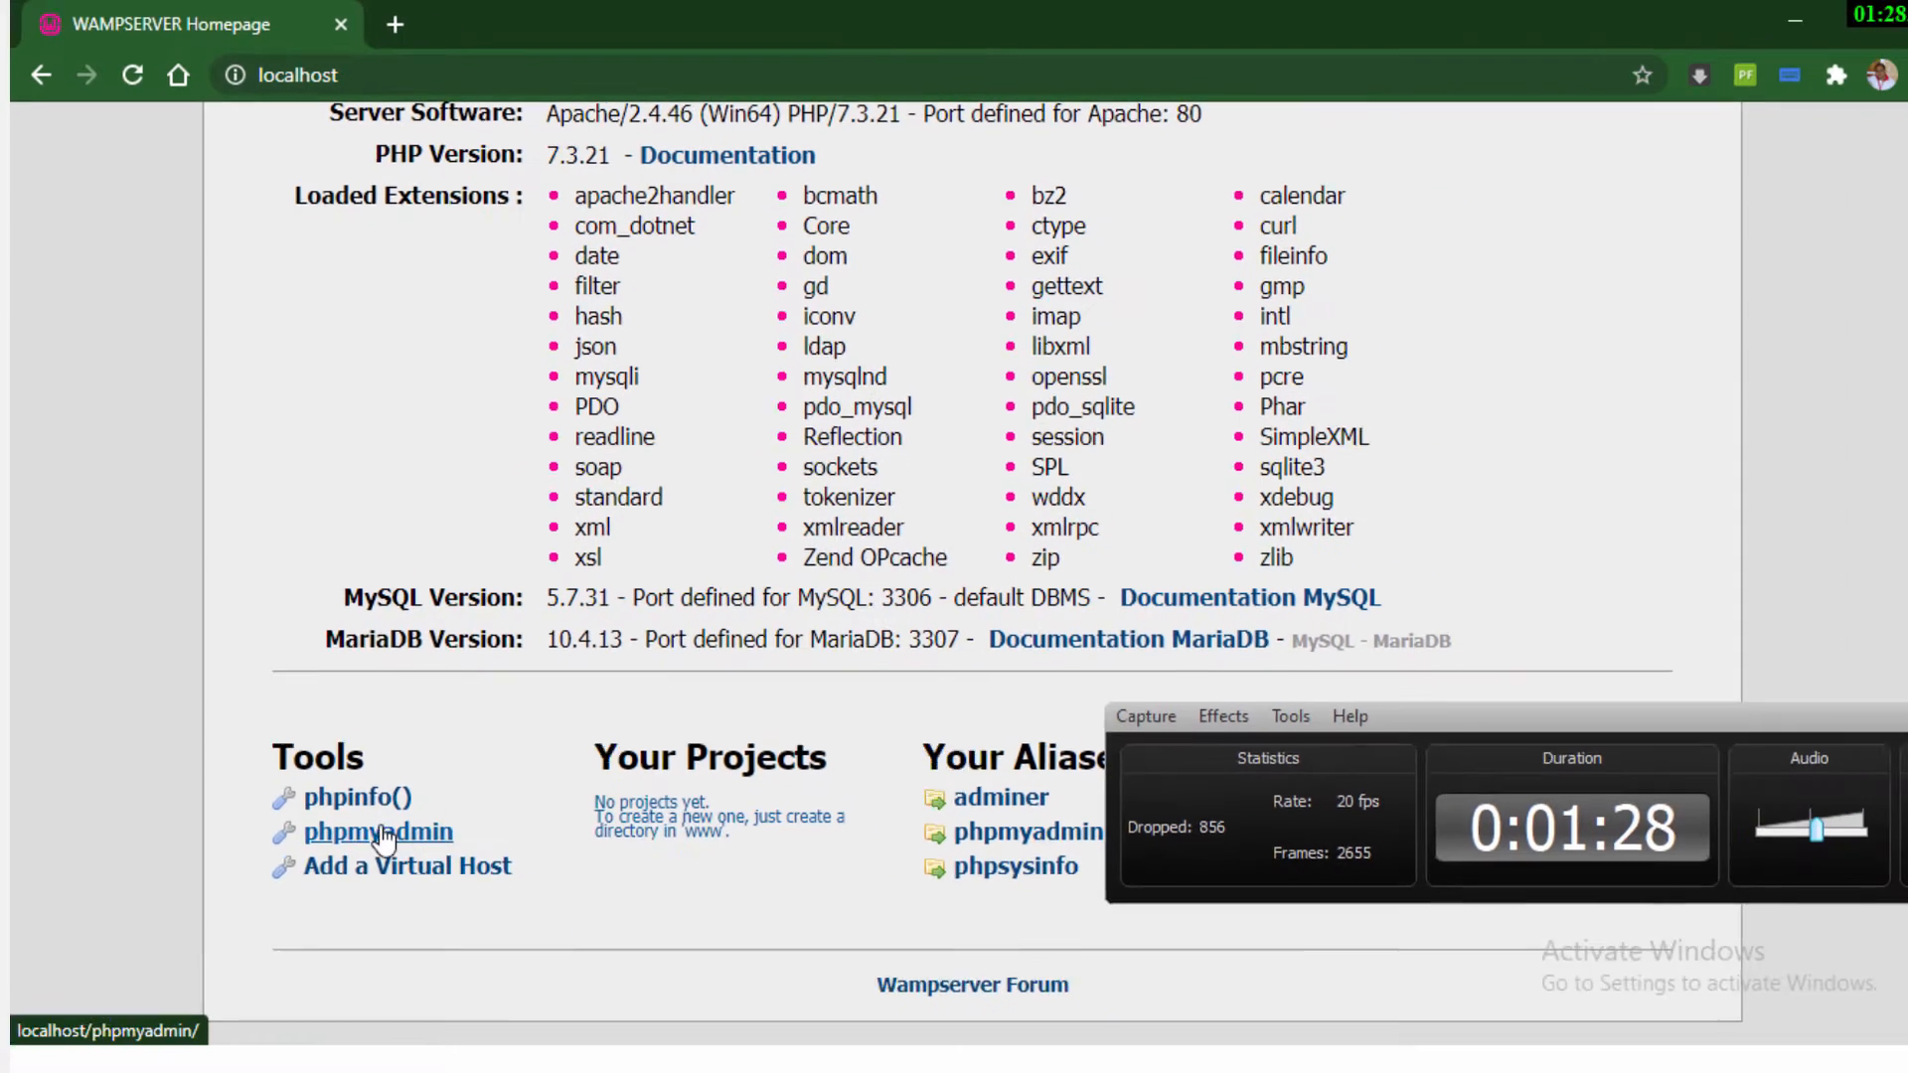
Open phpMyAdmin from the WampServer homepage and go to the server's Databases page
click(243, 818)
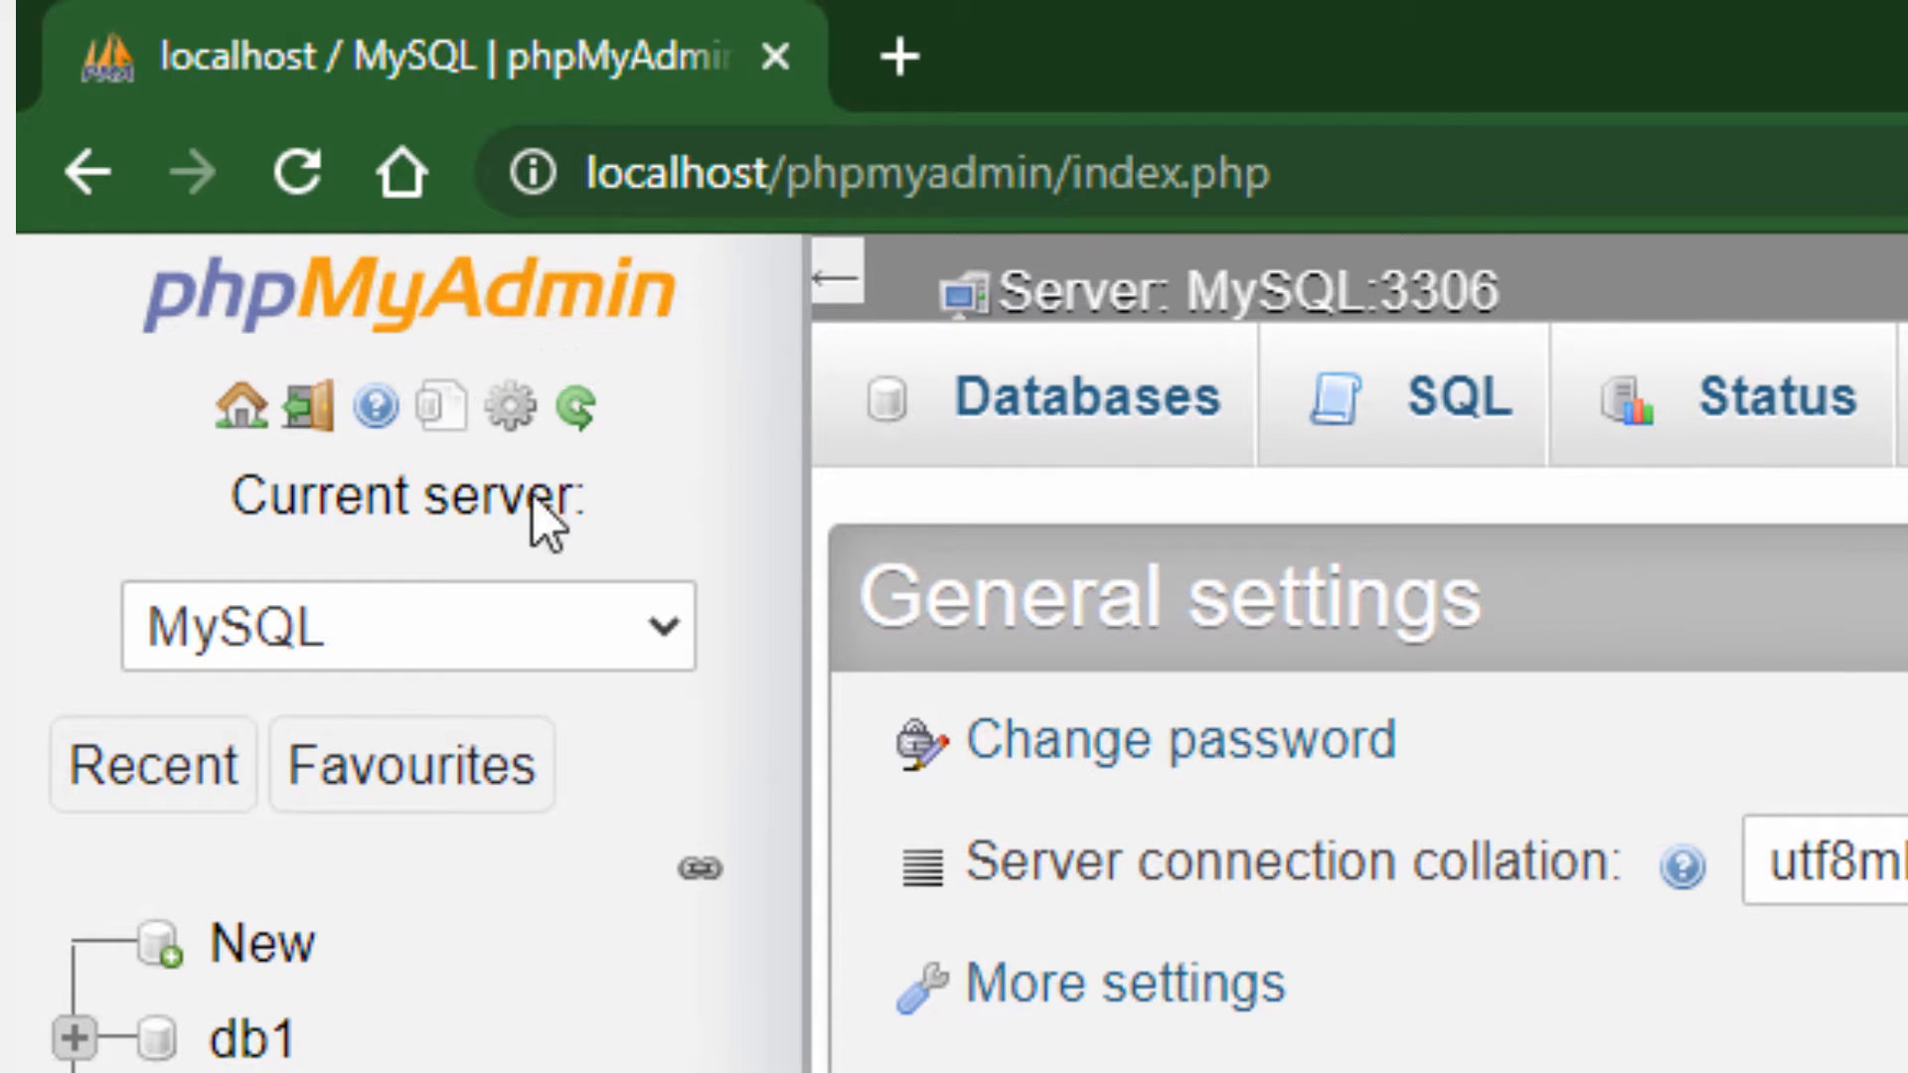
click(243, 415)
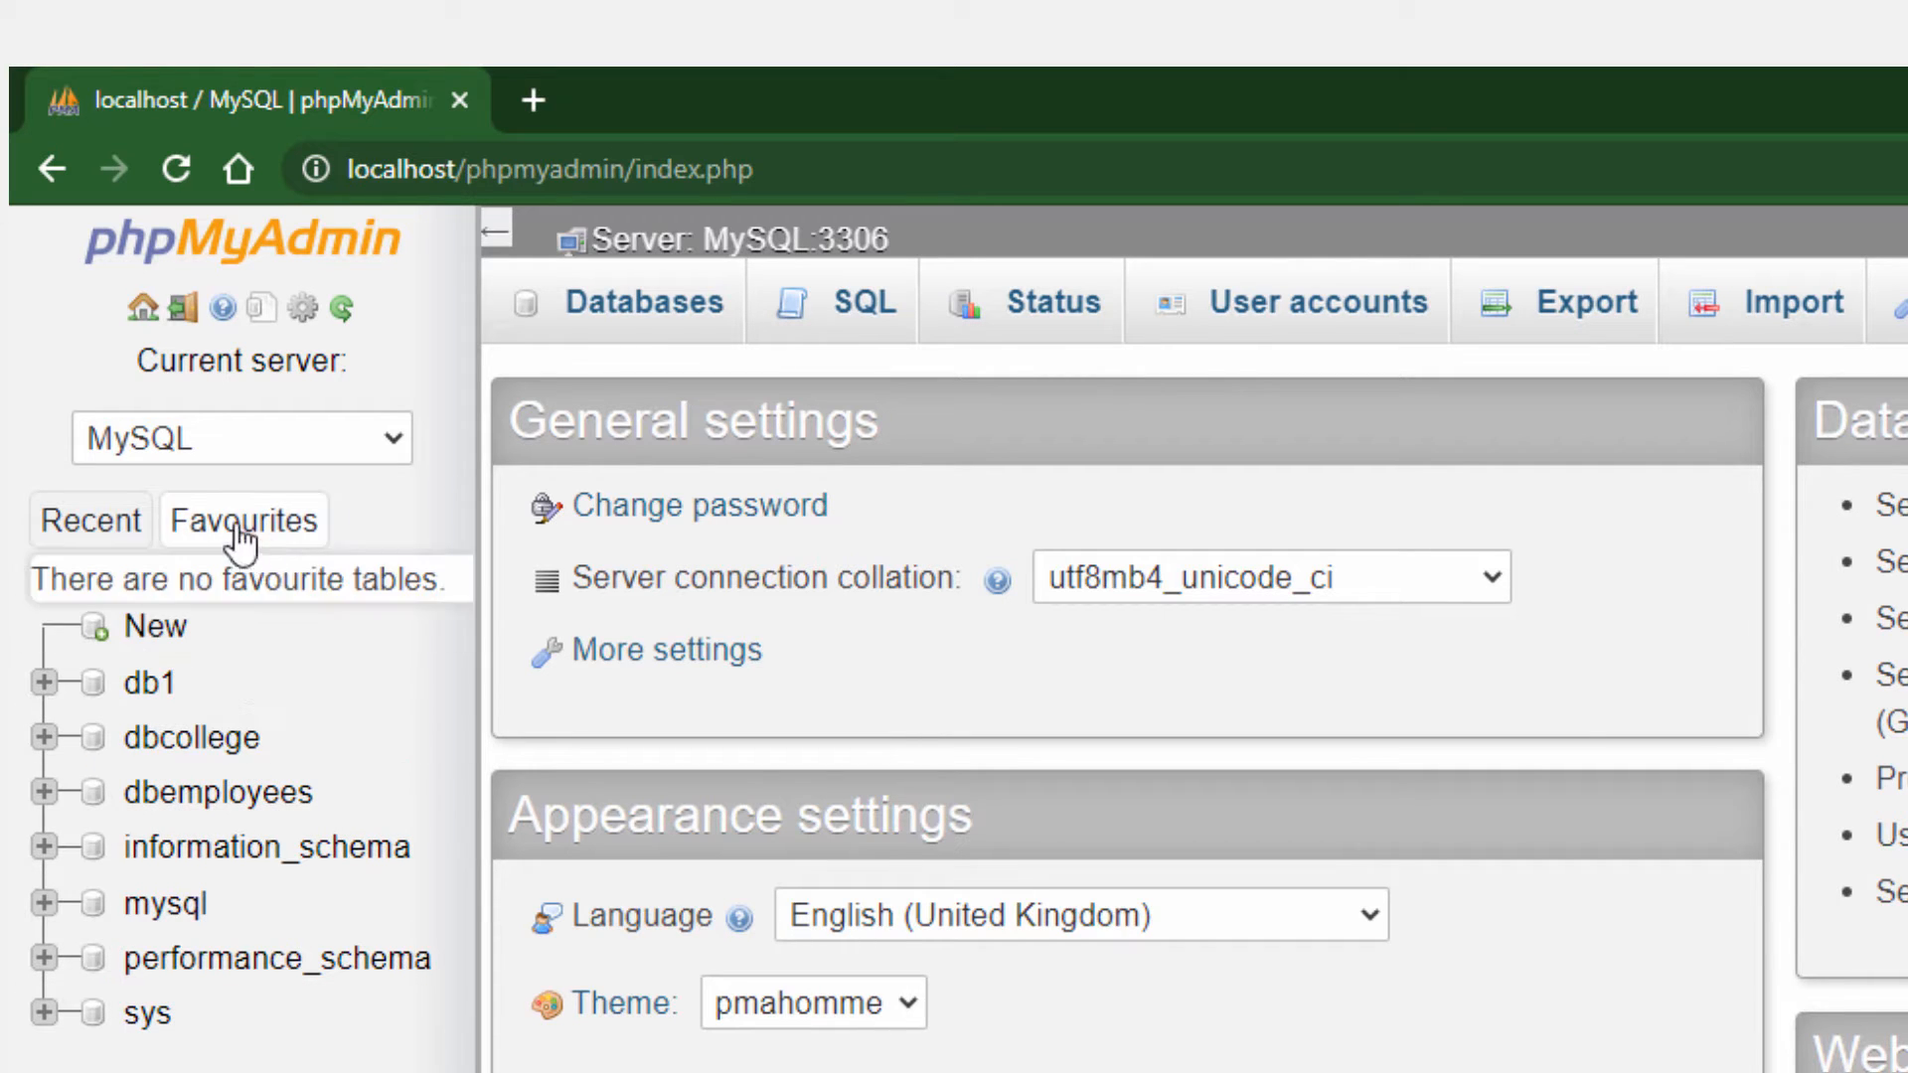
click(633, 317)
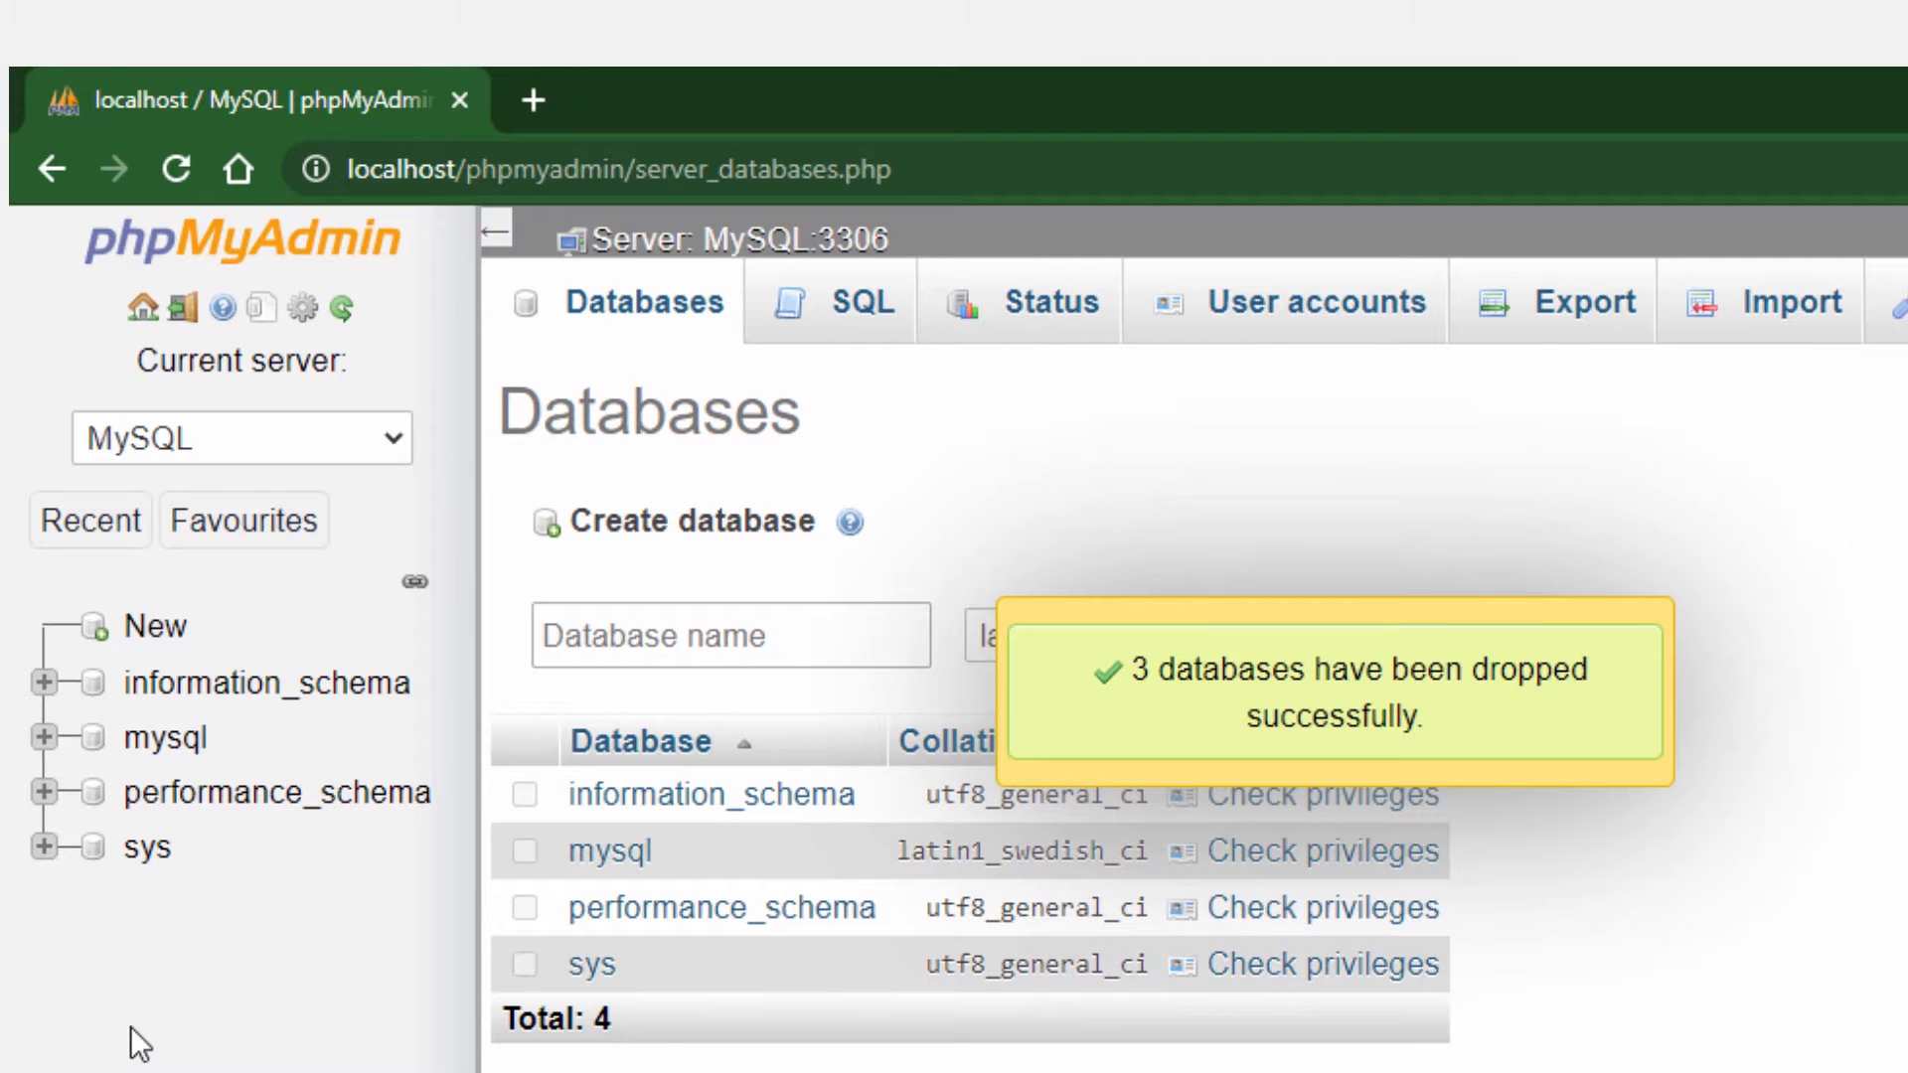
click(630, 319)
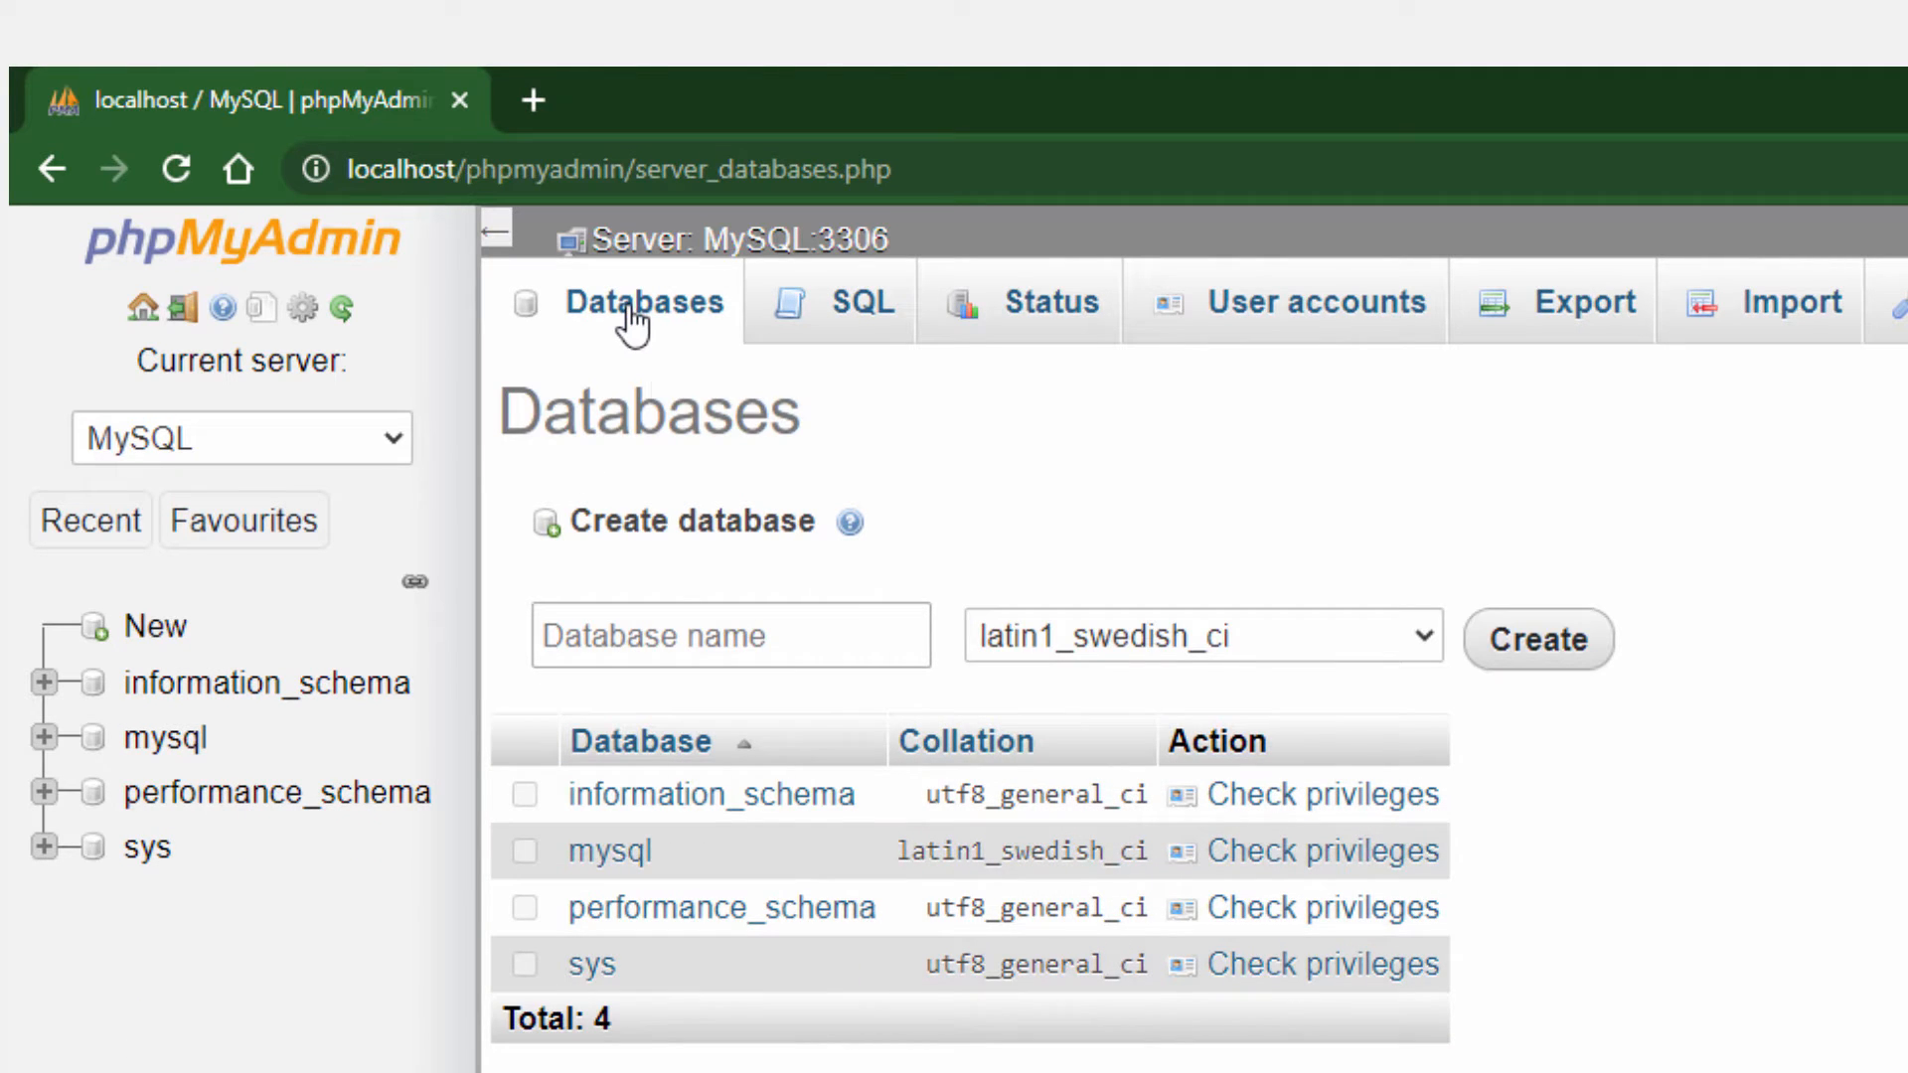
Create a new database named db_college with the latin1_swedish_ci collation
click(616, 636)
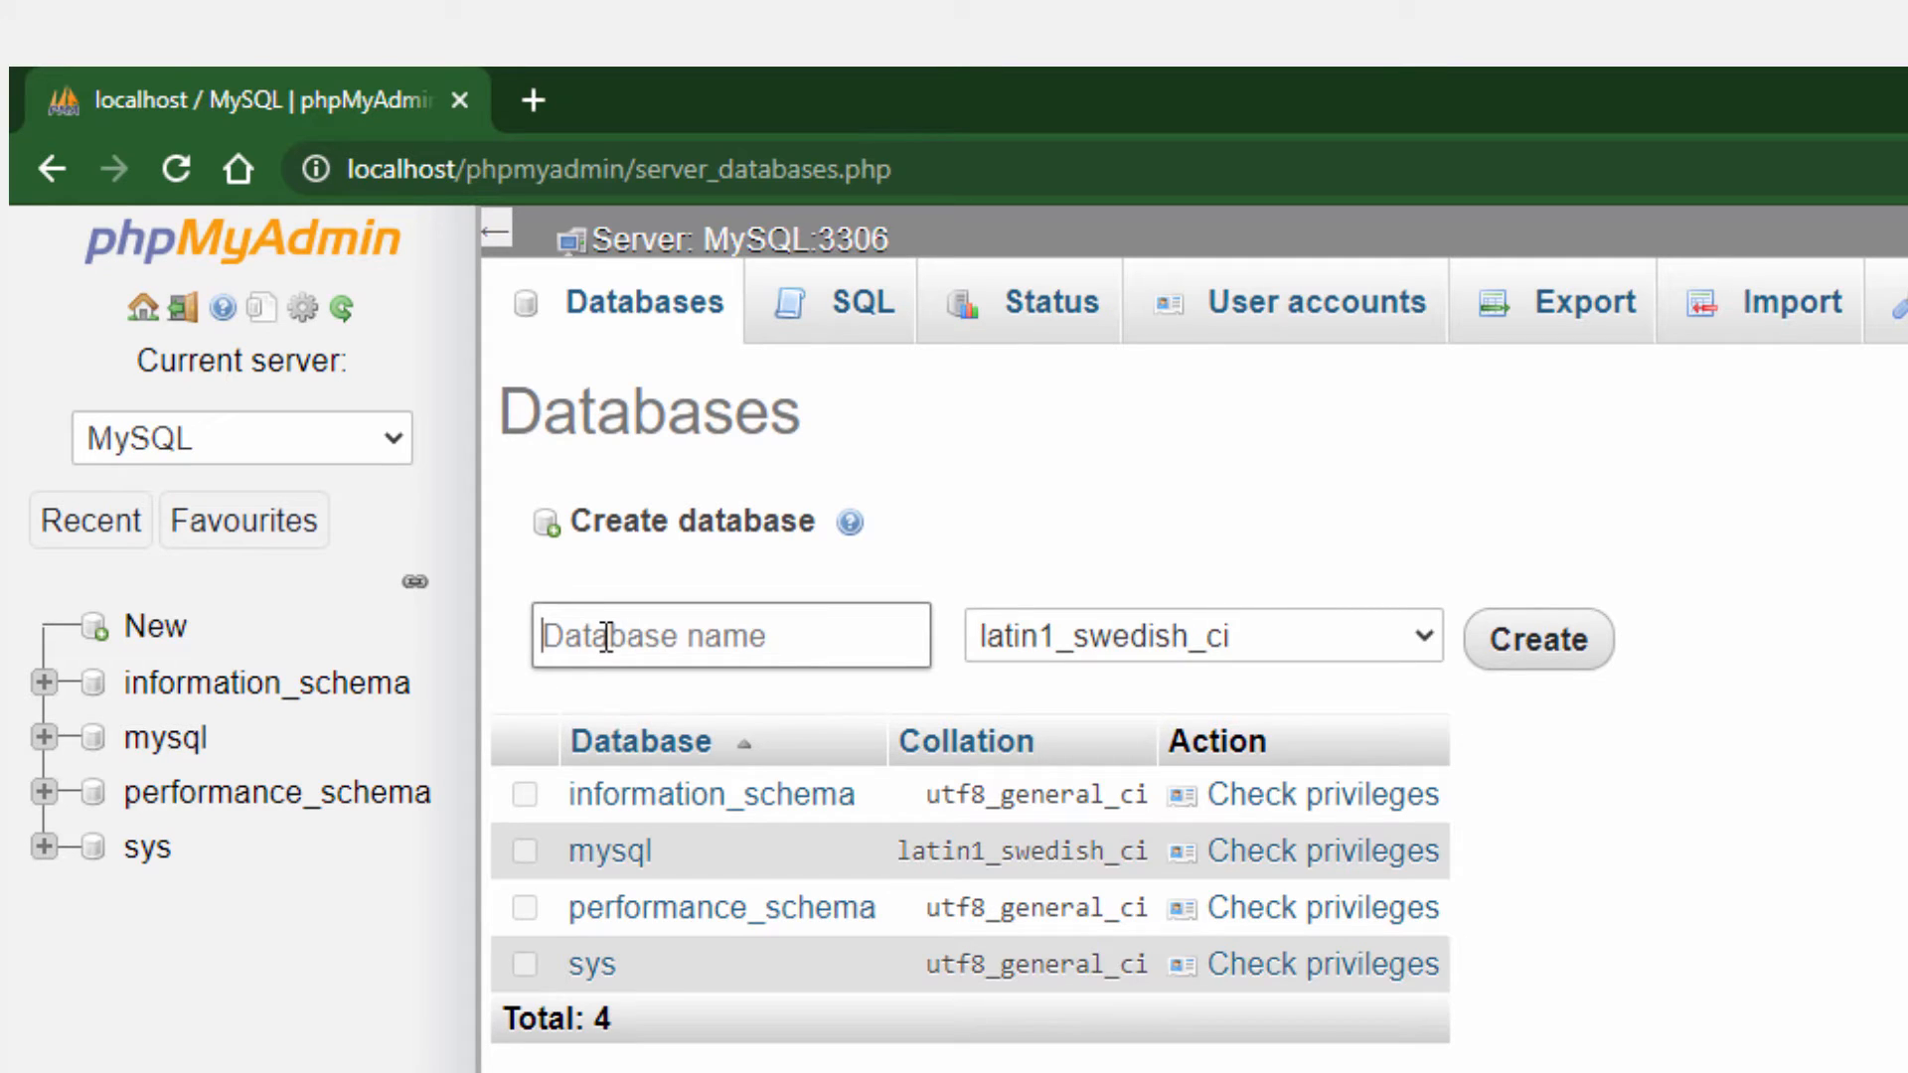
text(d)
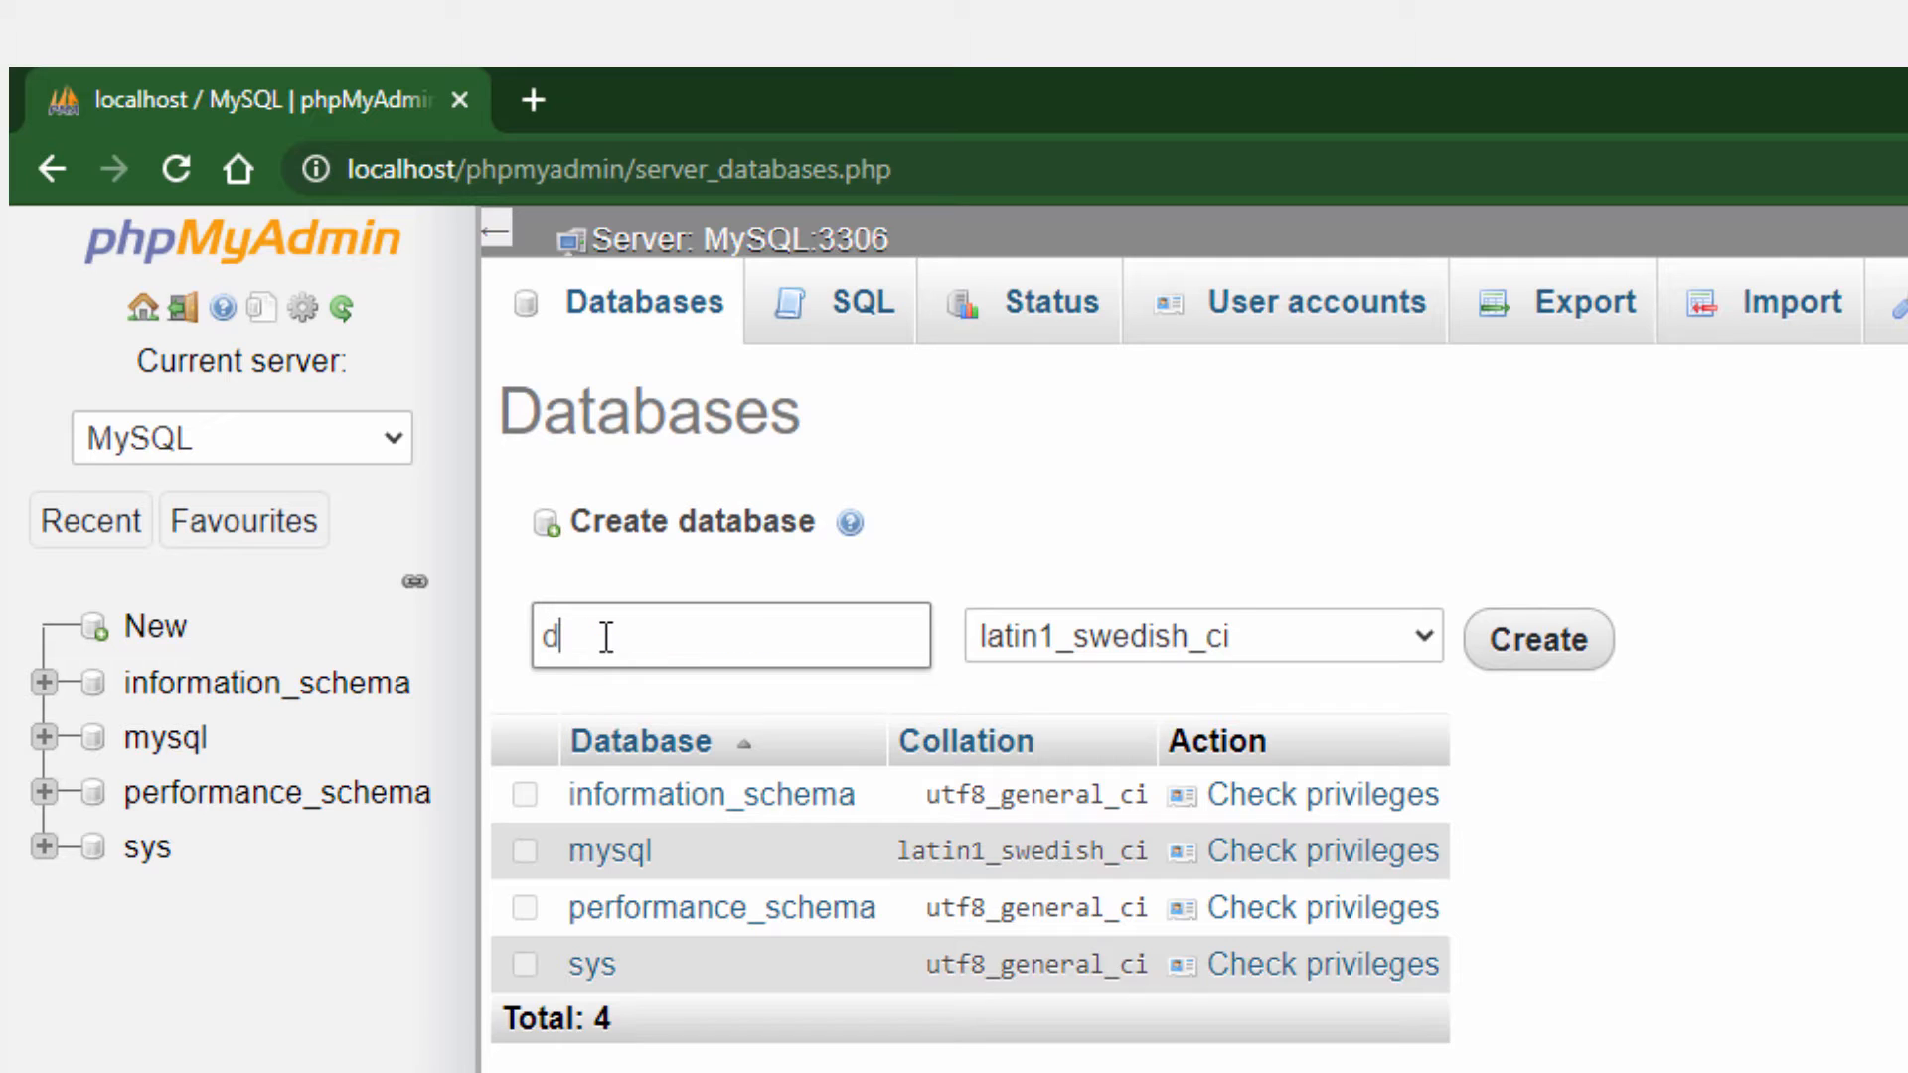
text(b_college)
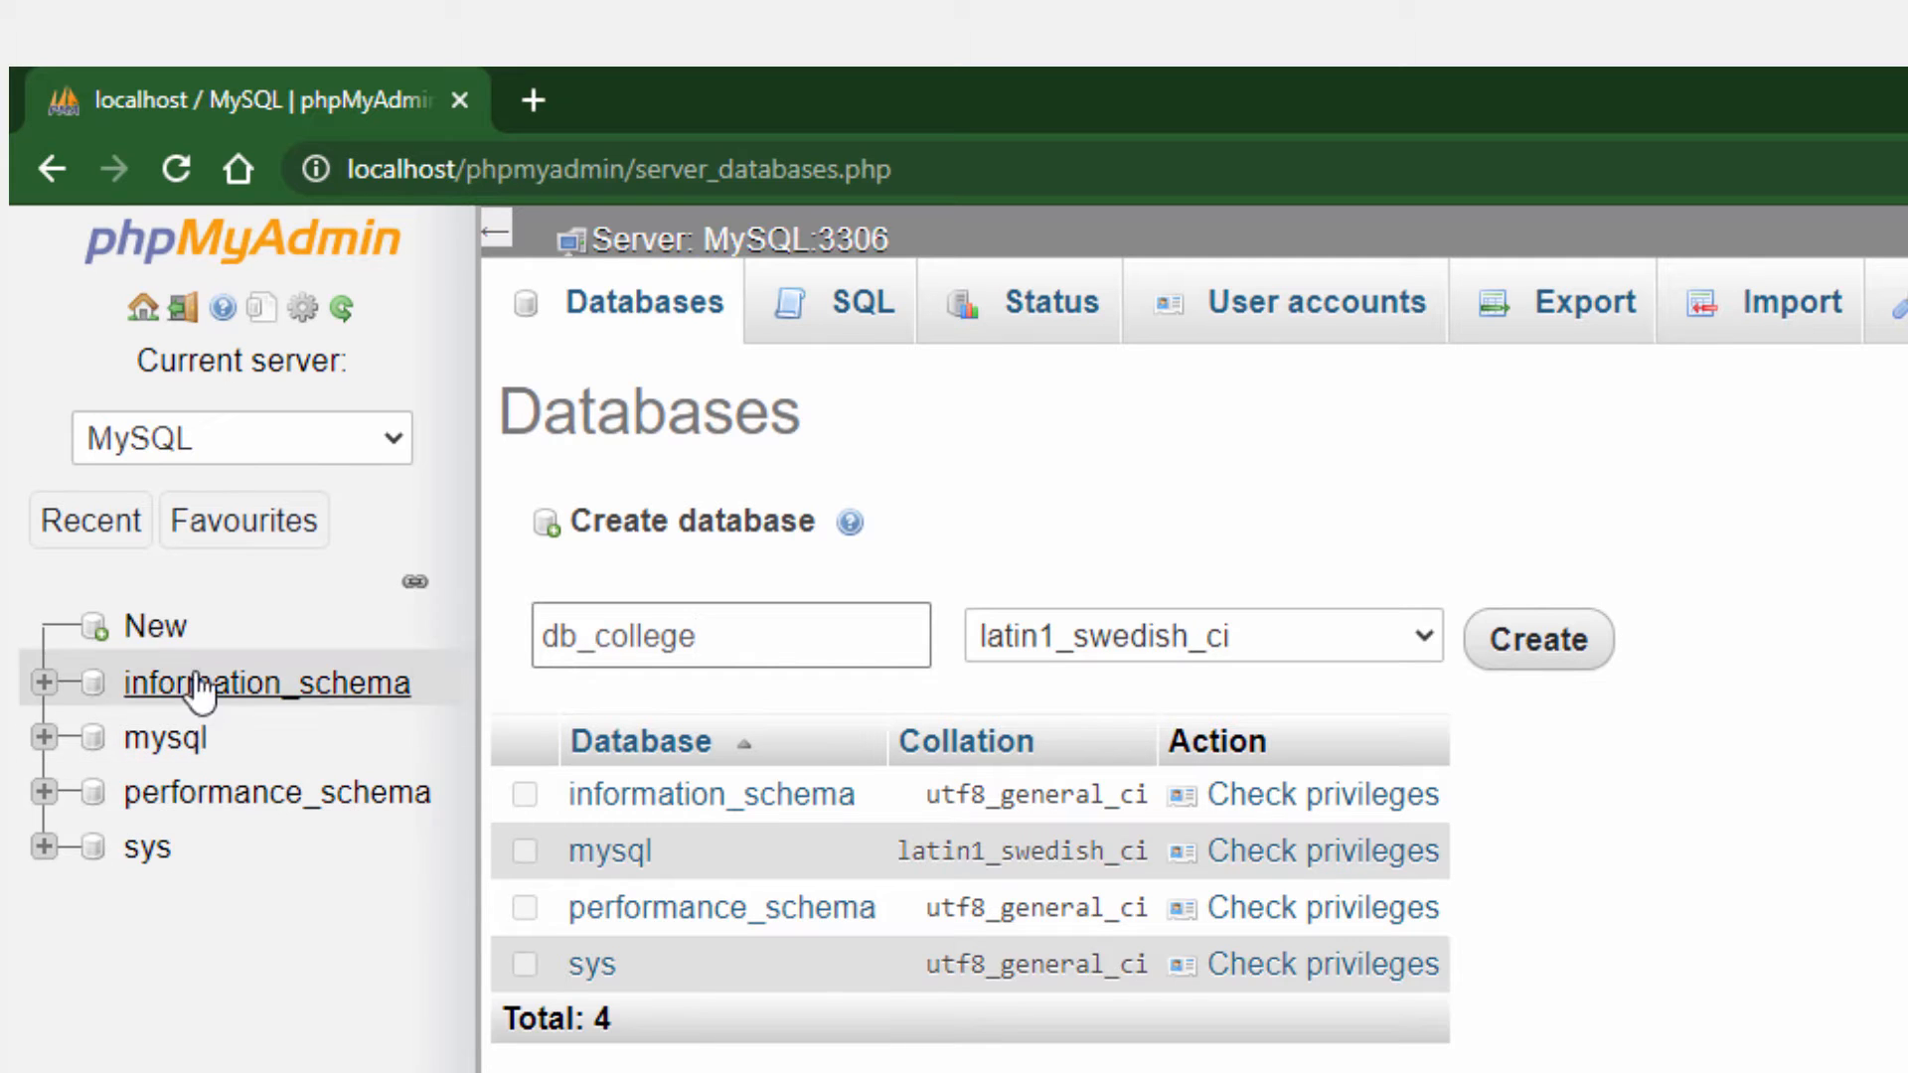
click(1525, 651)
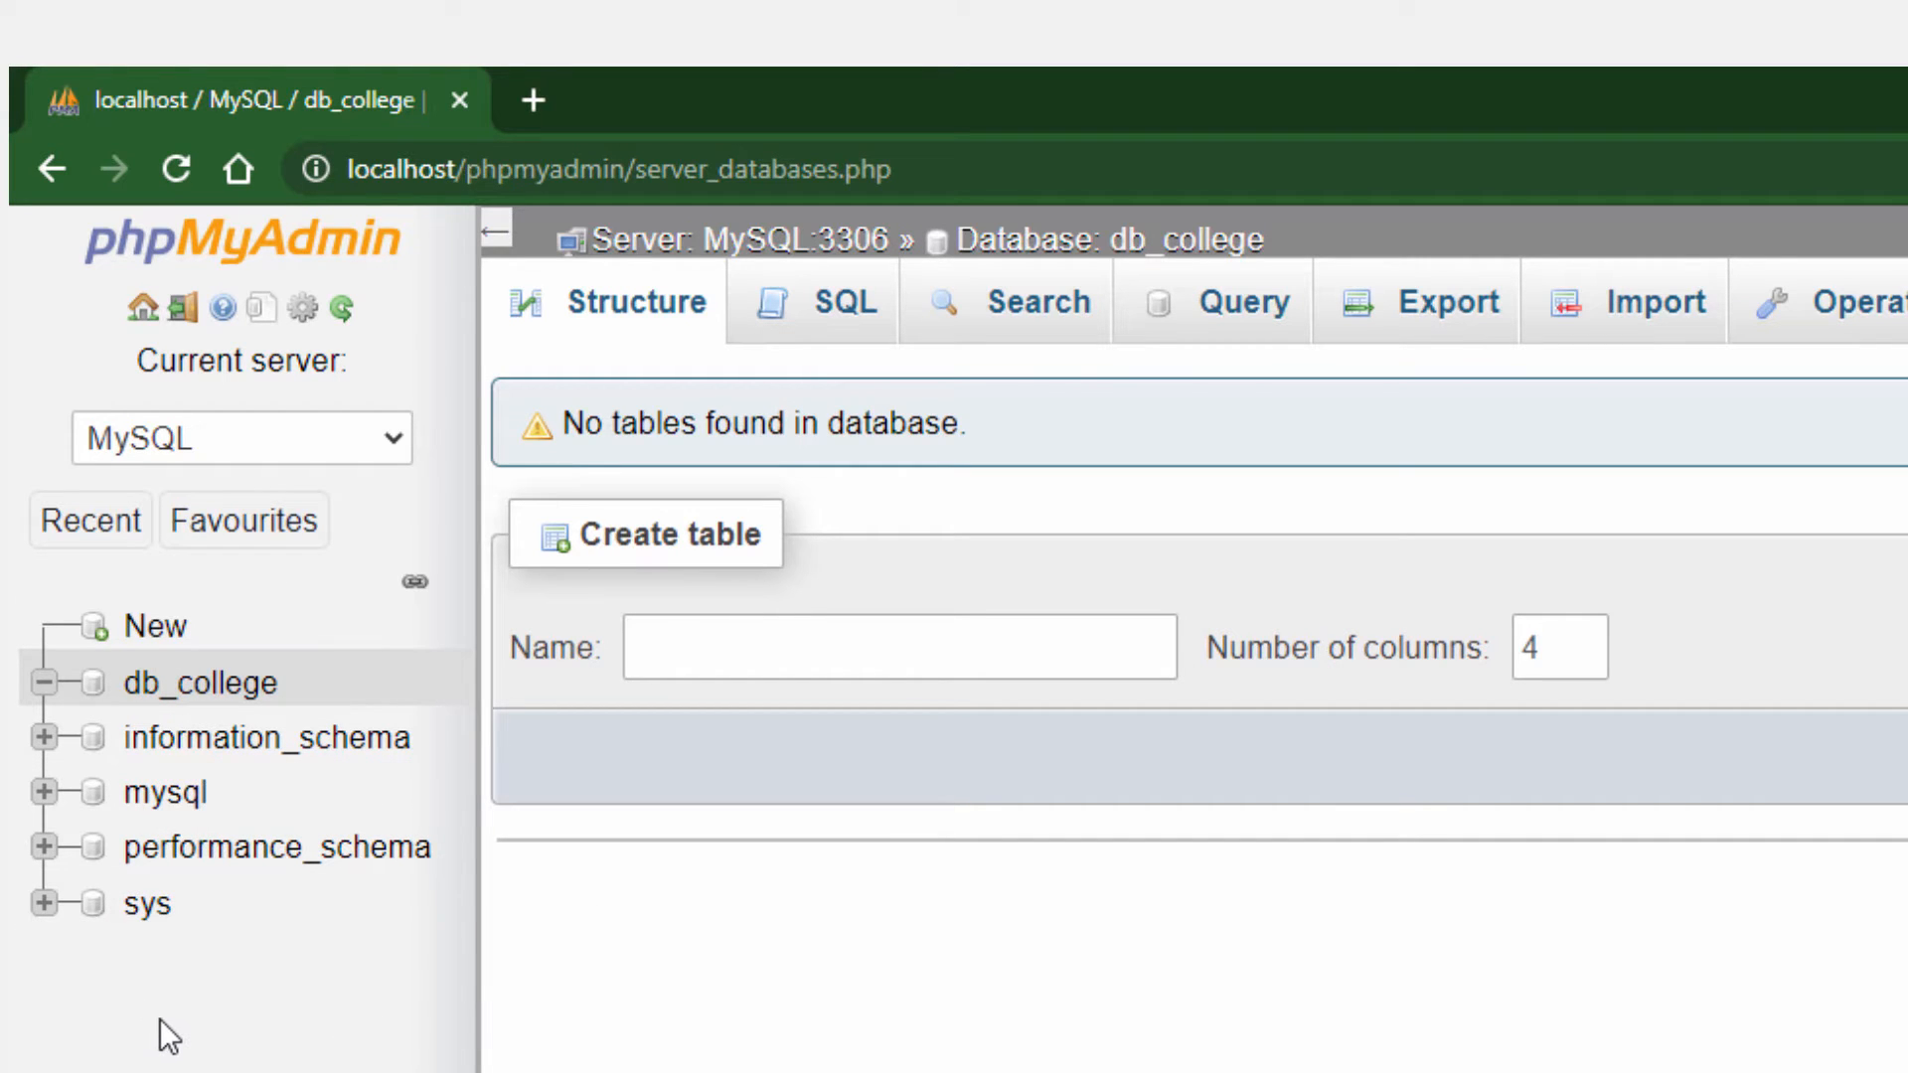
View the contents of the db_college and information_schema databases, collapsing information_schema when finished
click(189, 695)
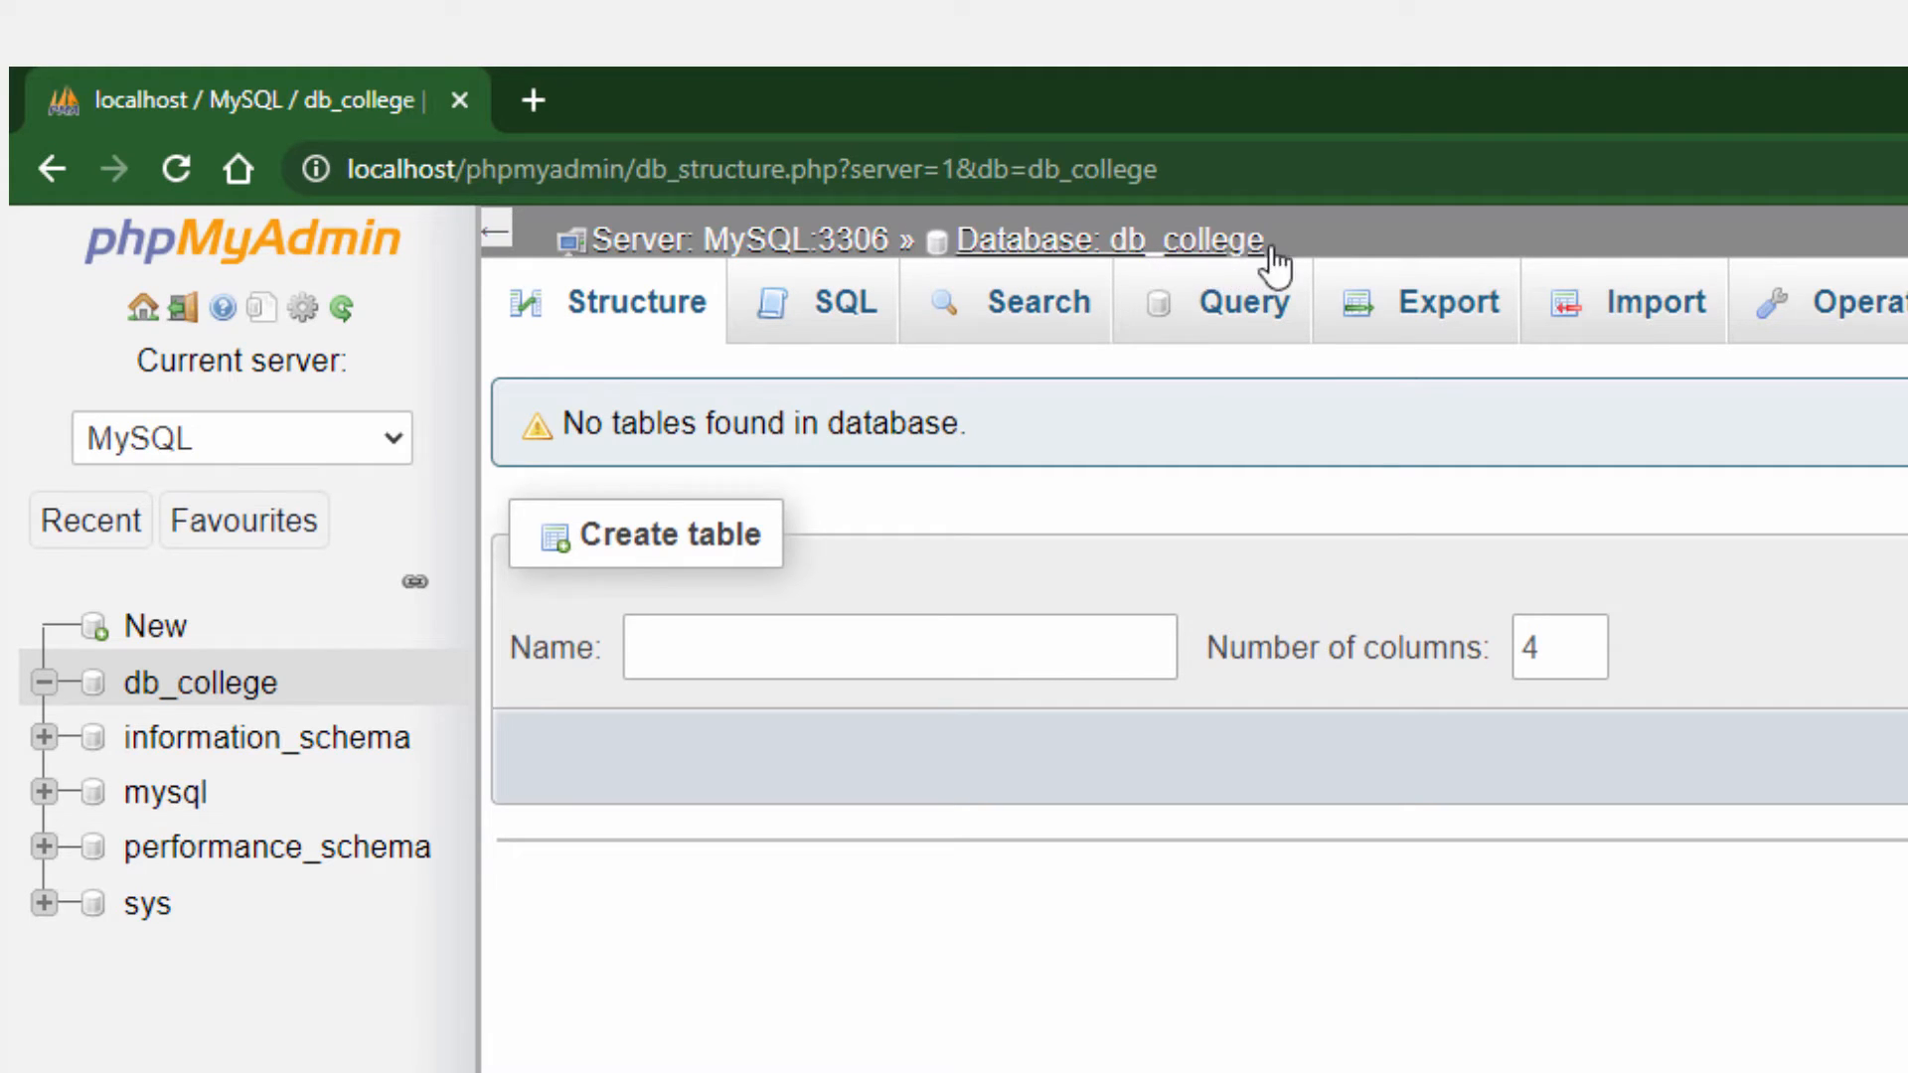
click(235, 758)
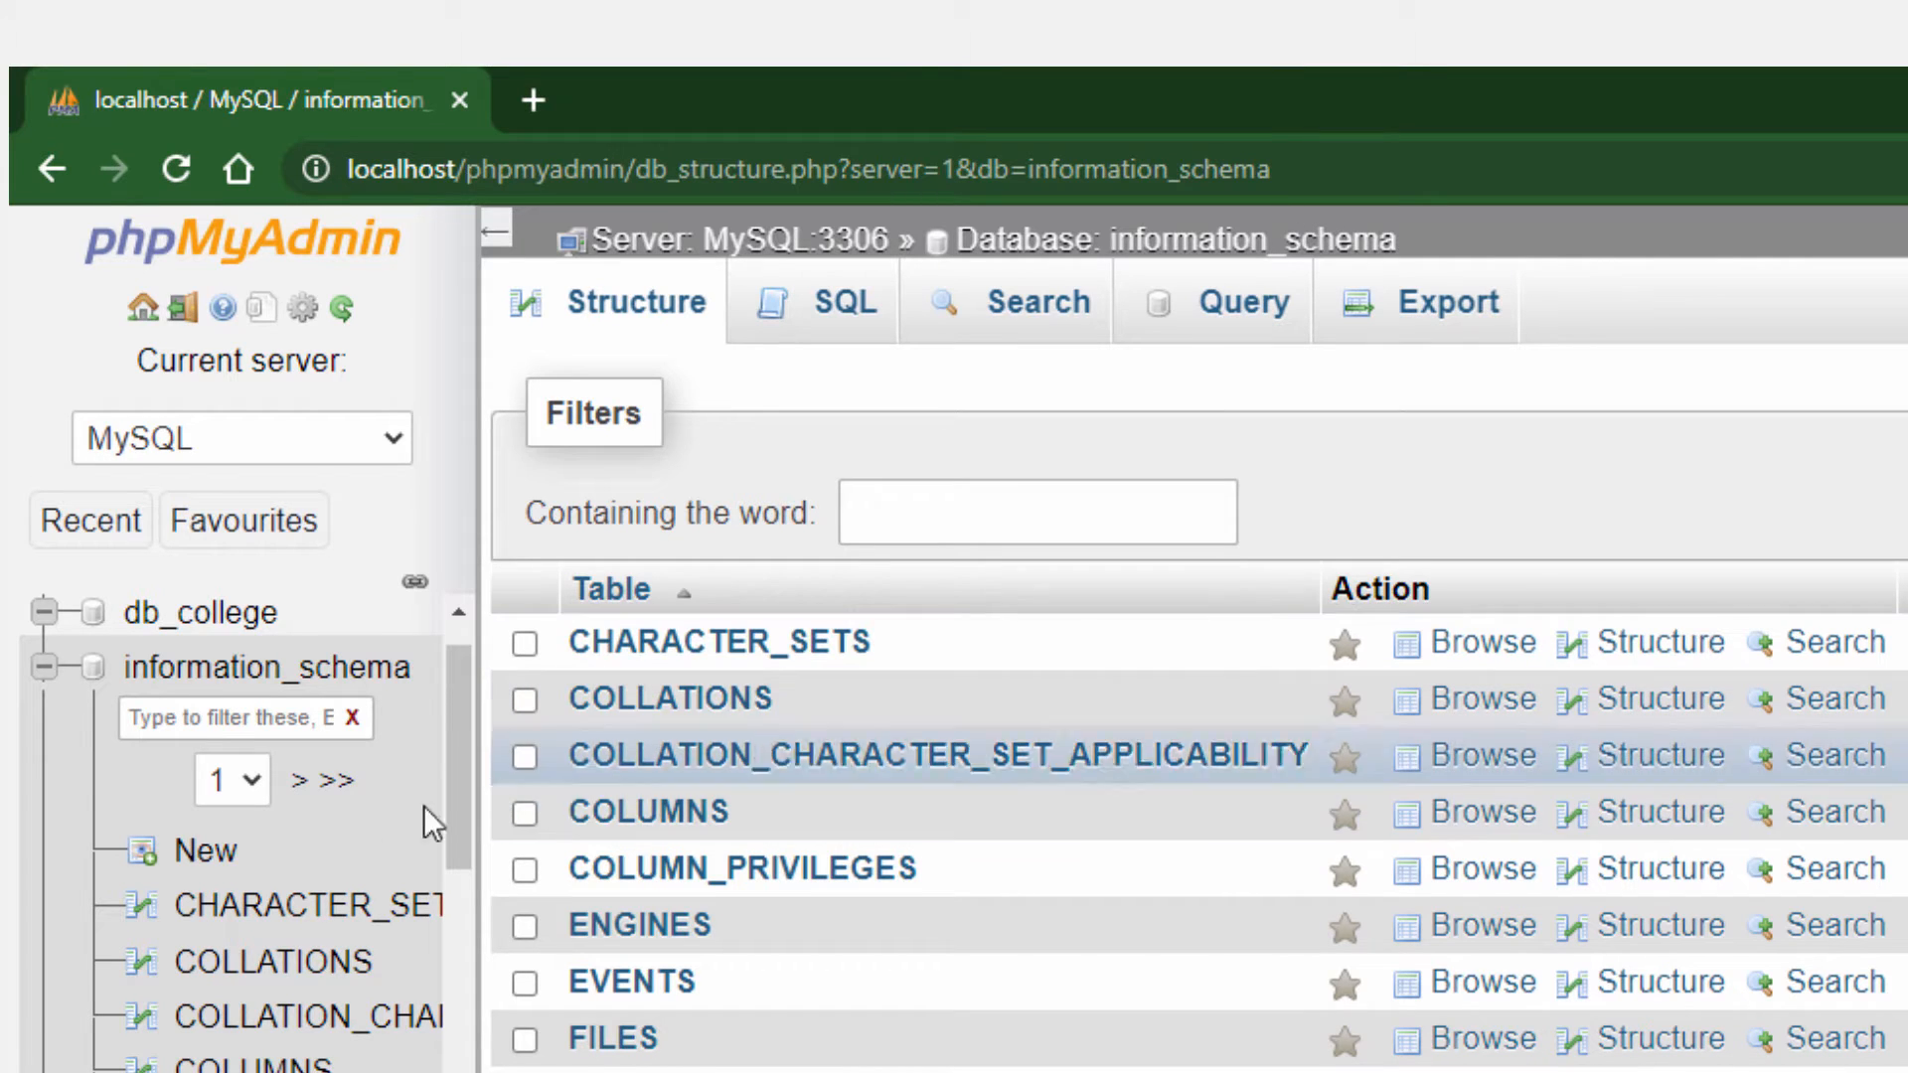
click(43, 667)
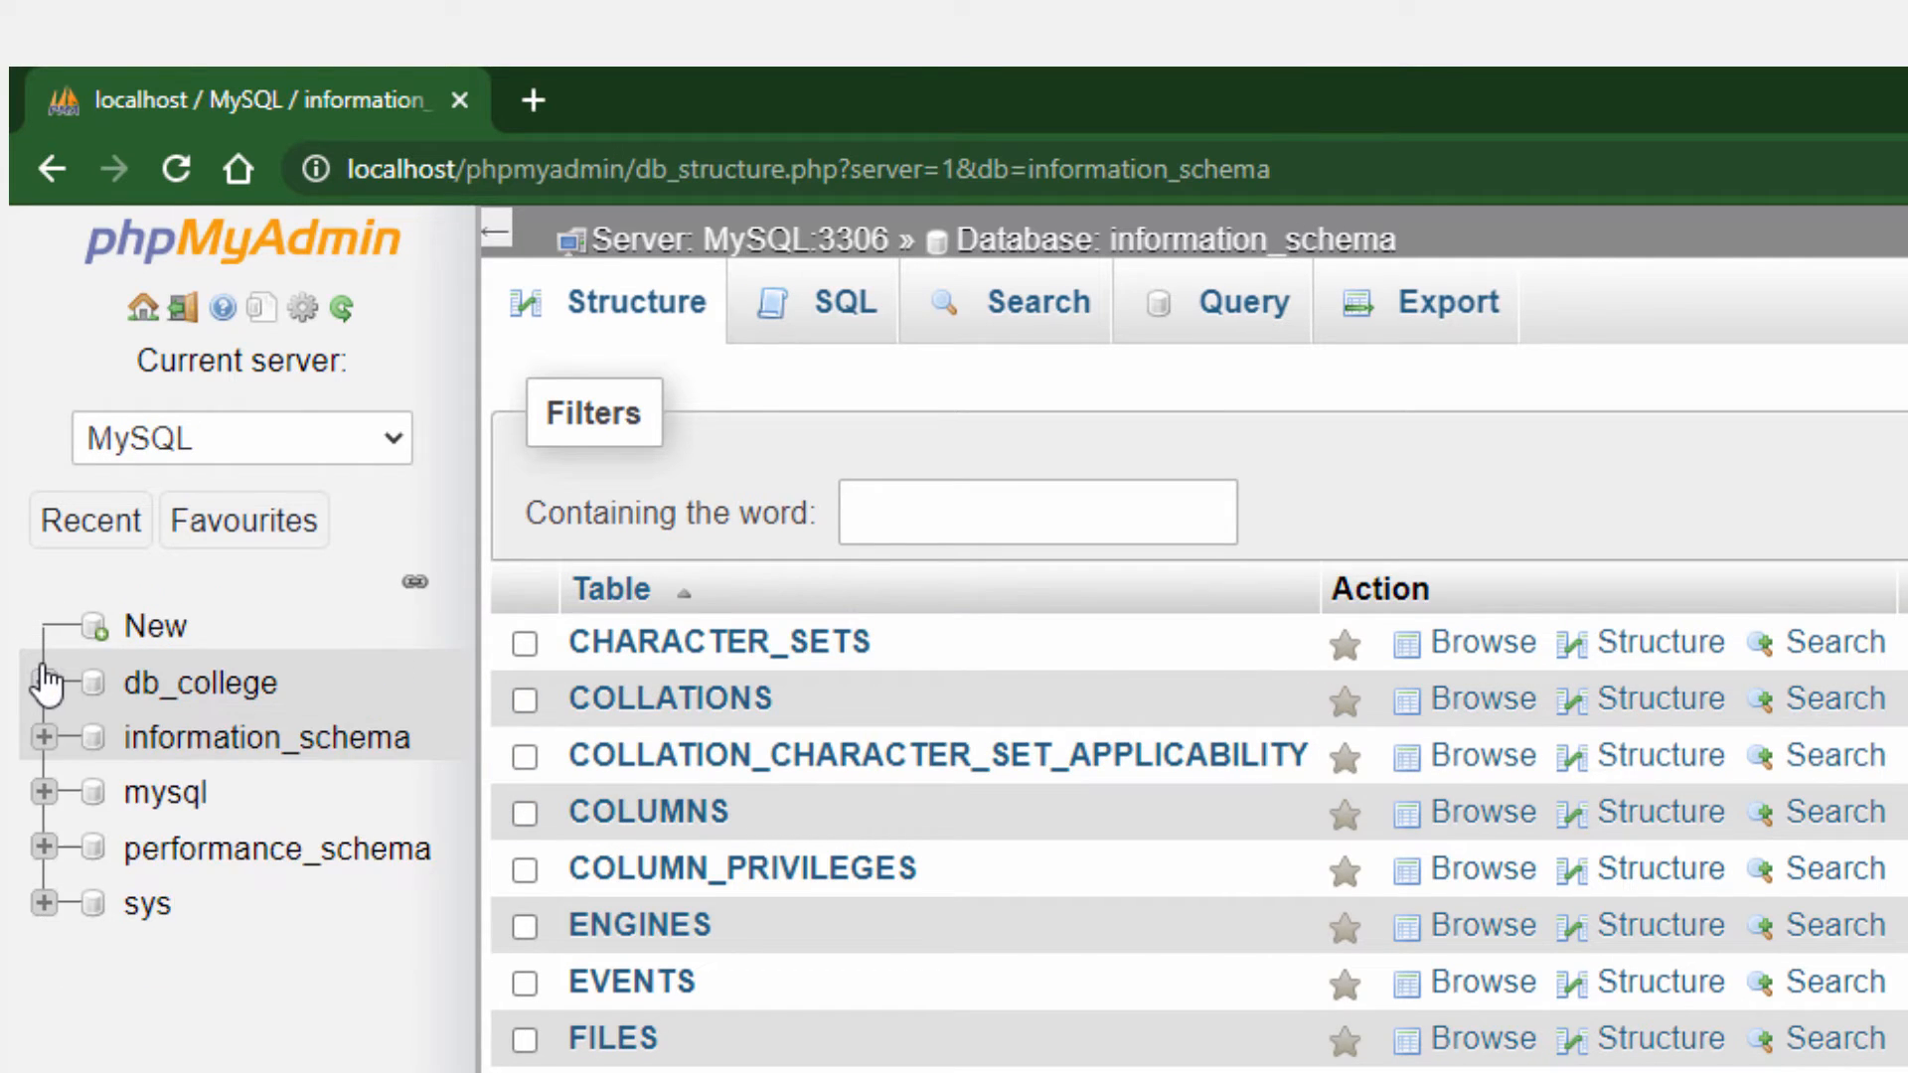
Open the db_college database and start a new table named student with 4 columns
click(216, 688)
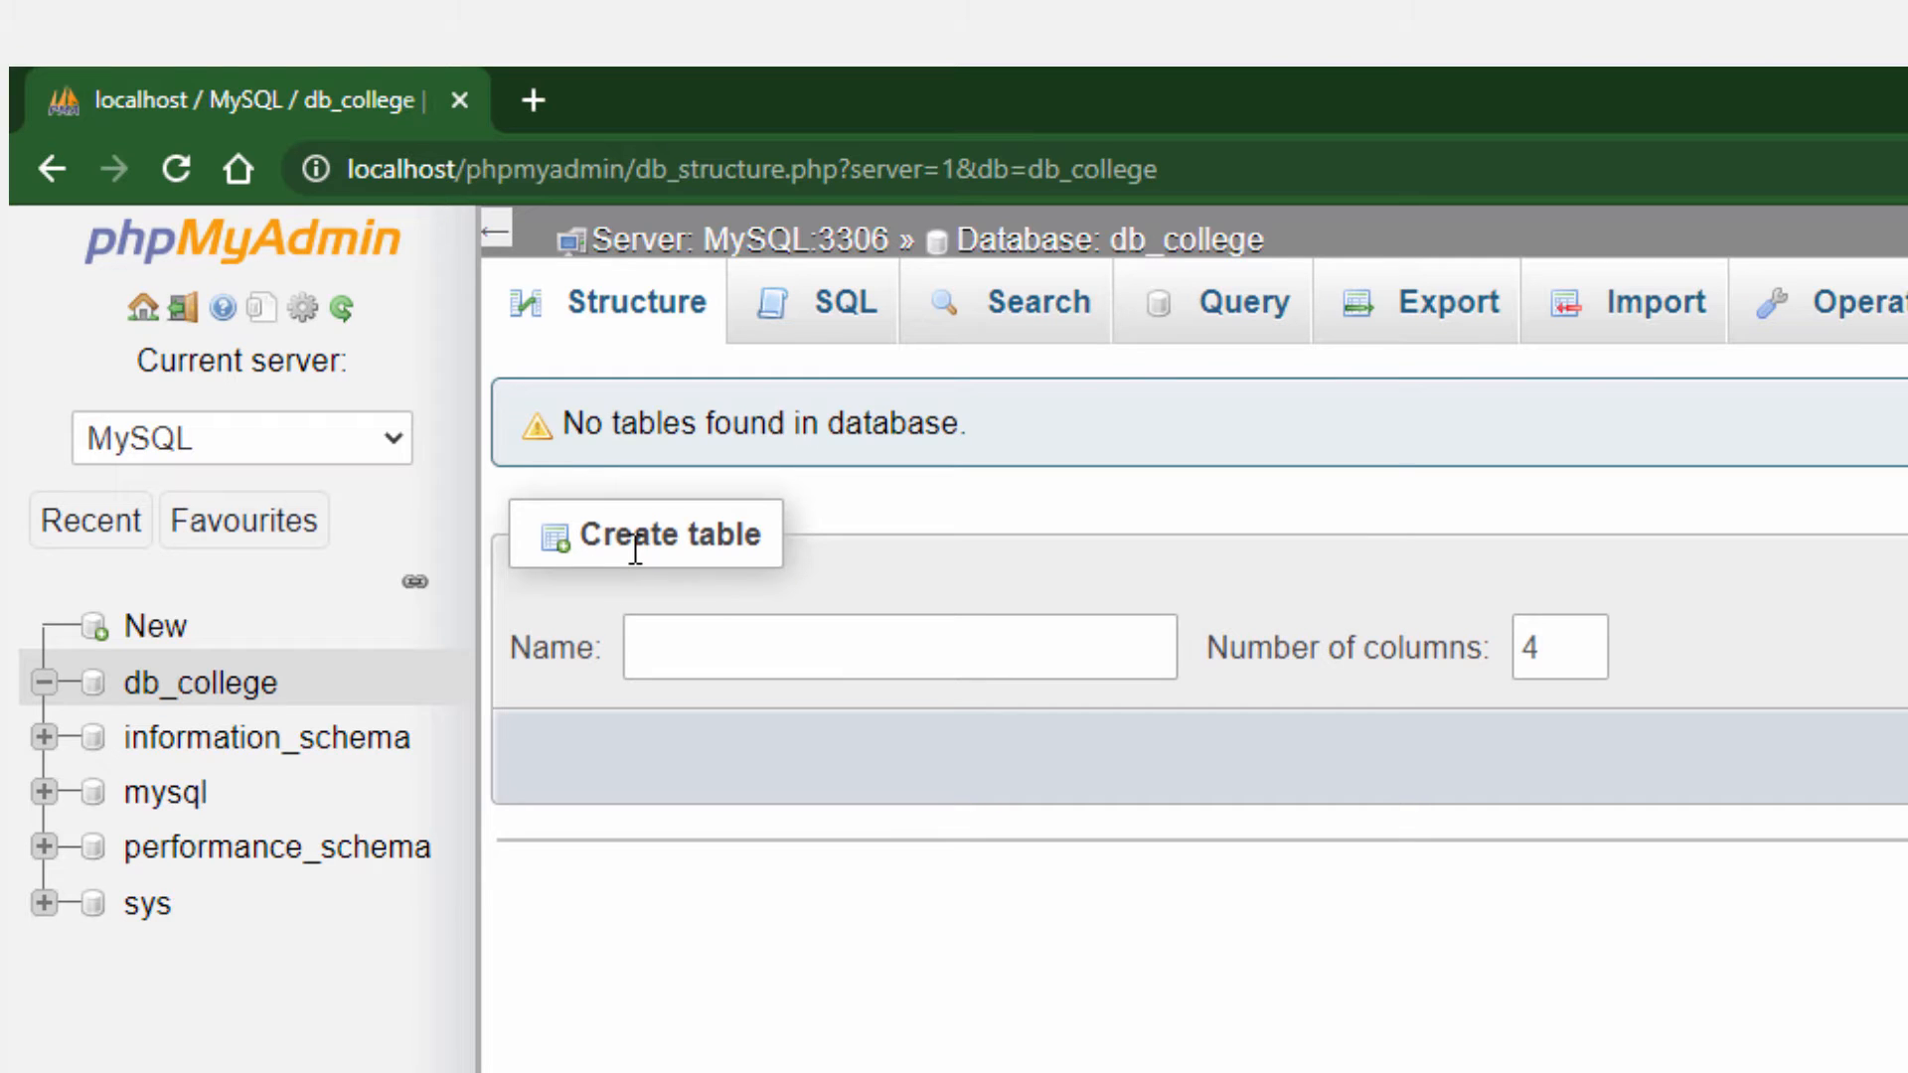
click(686, 641)
text(student)
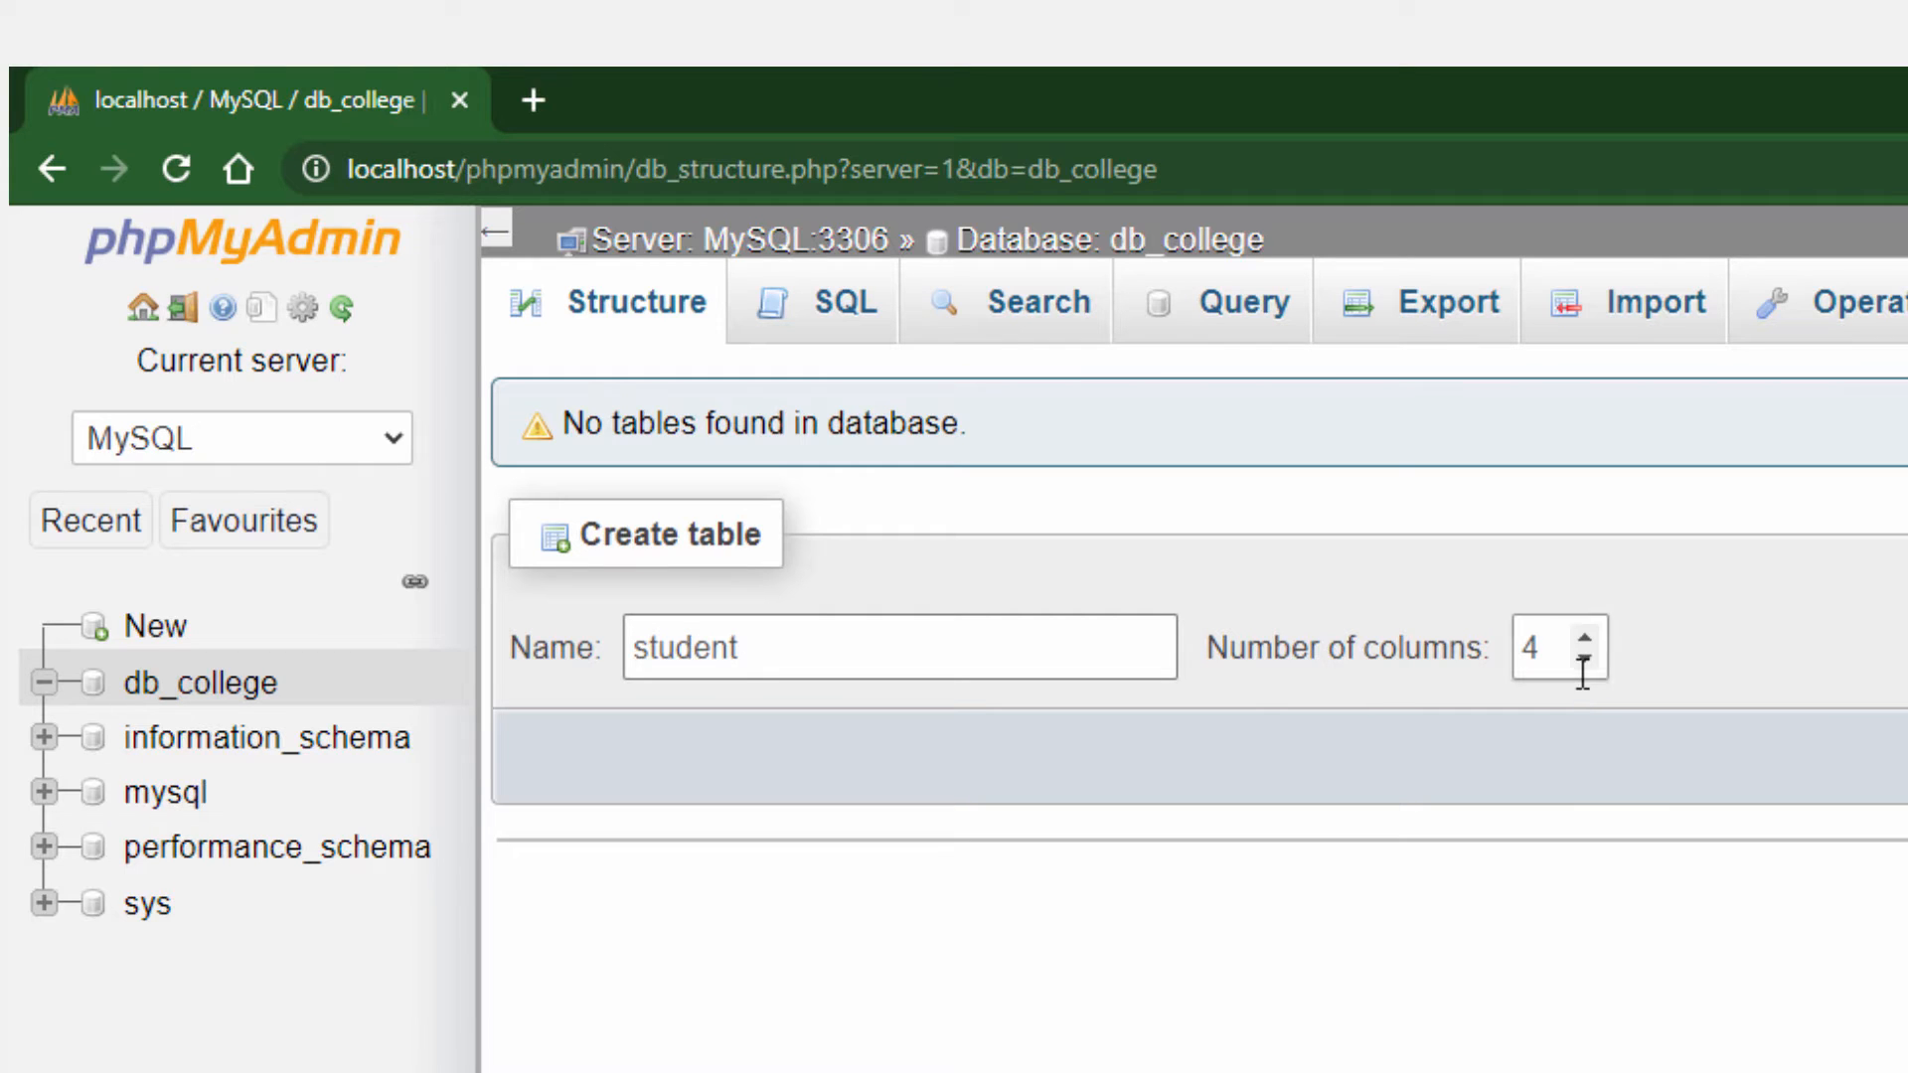
click(1540, 648)
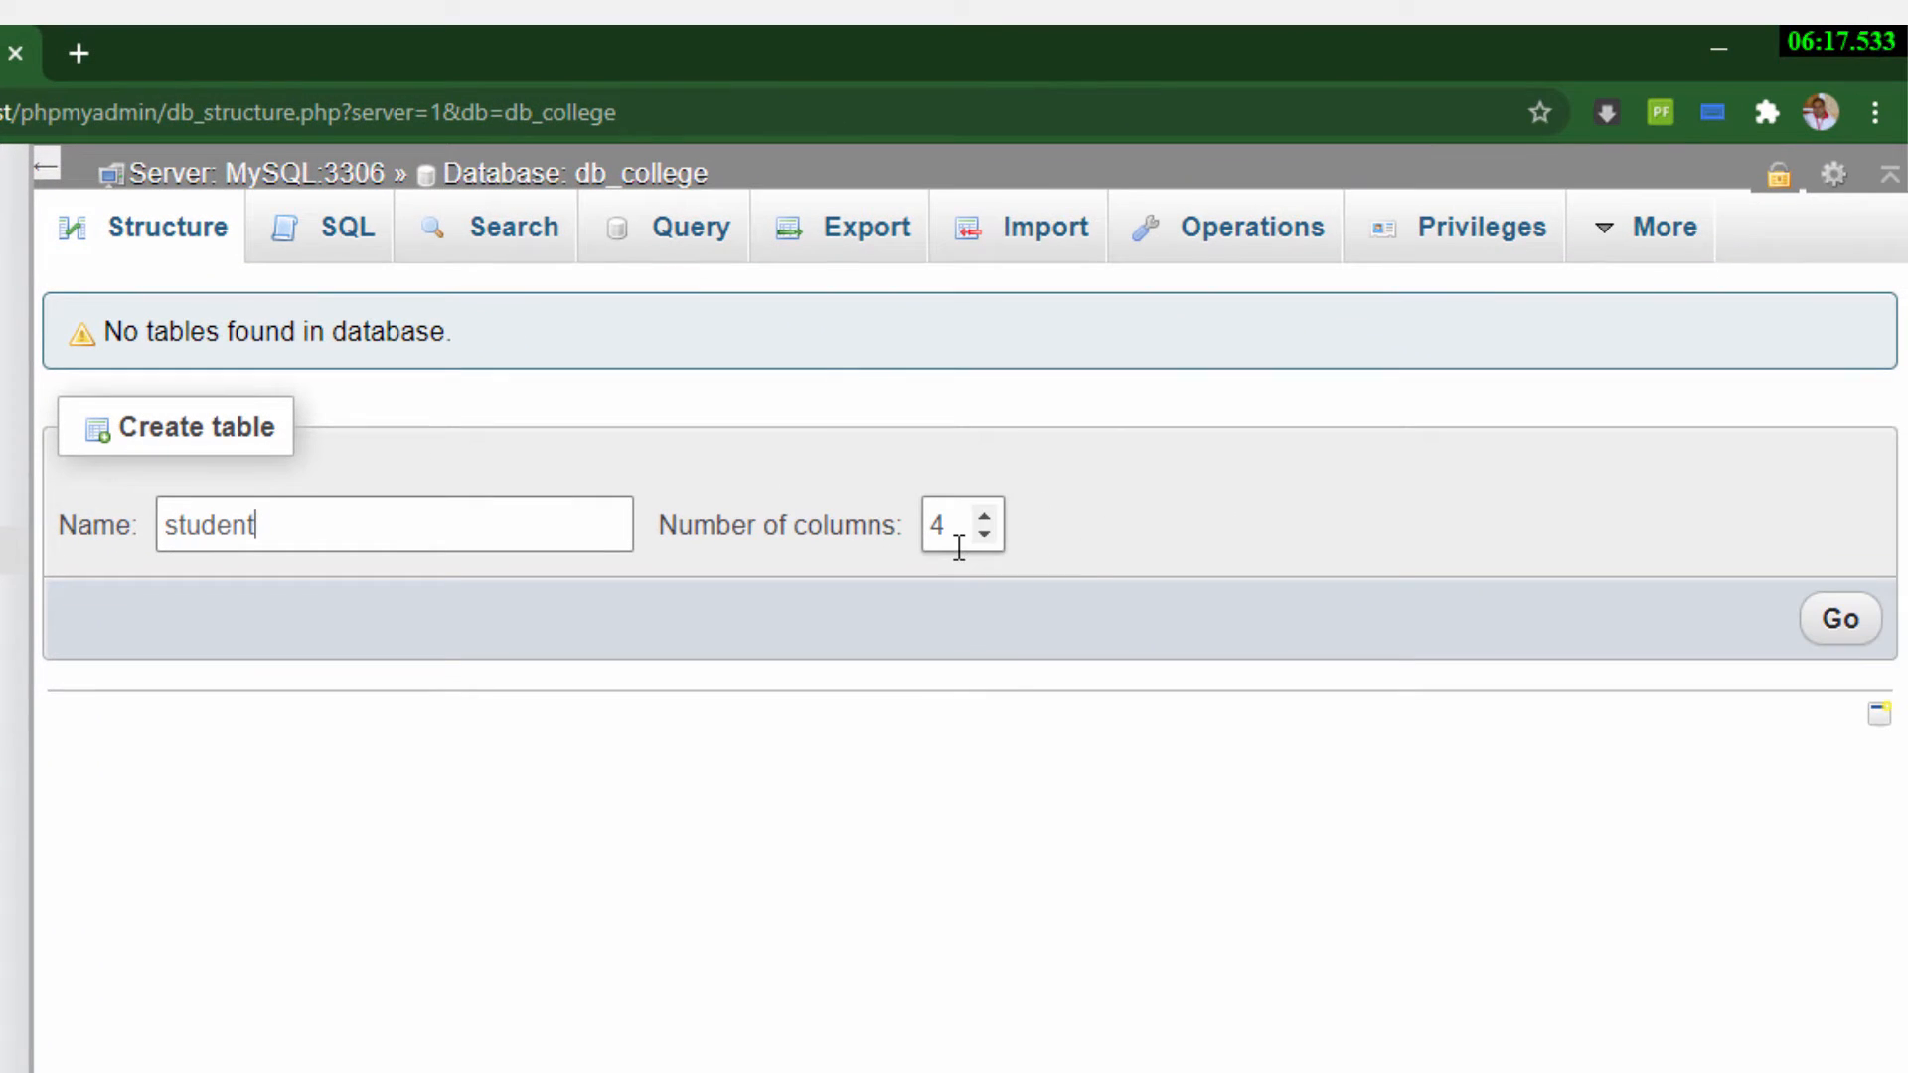
click(1835, 626)
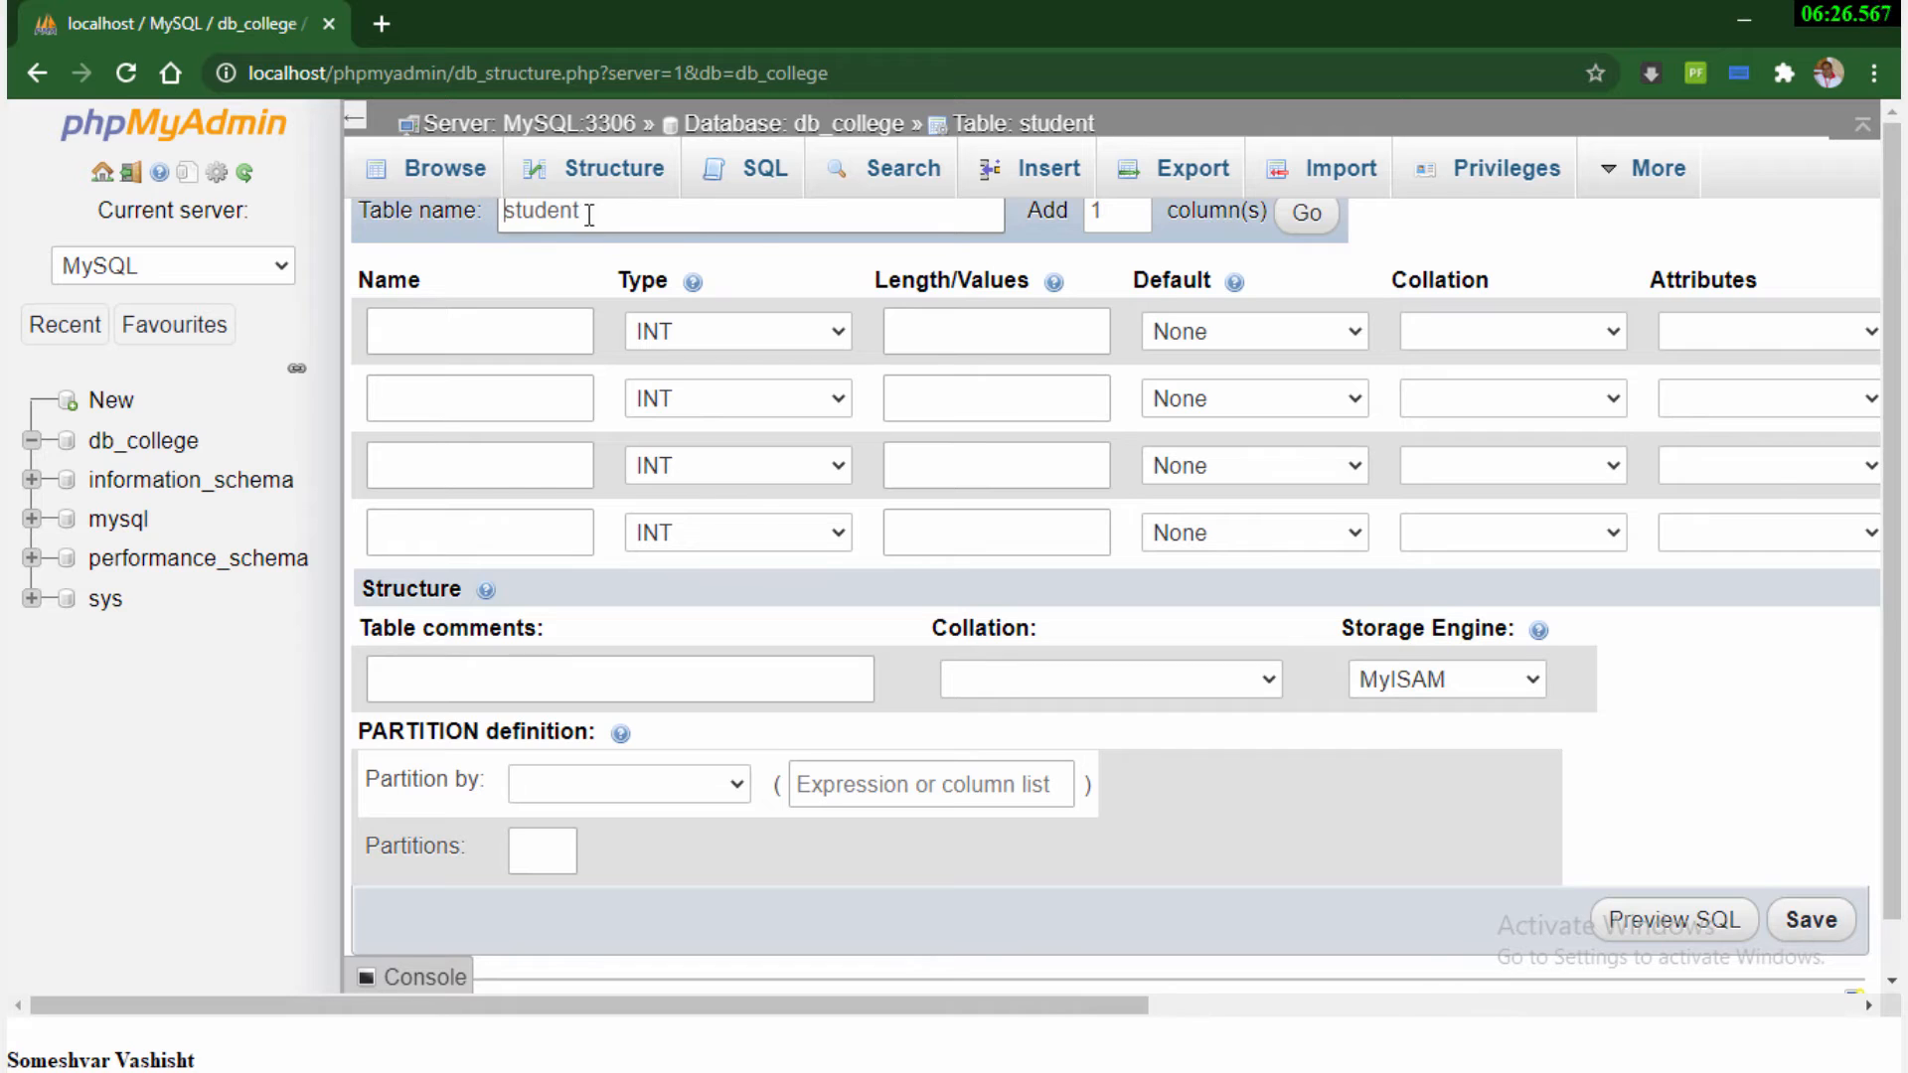
Define the first column of the student table as student_id, type VARCHAR, length 12
click(432, 339)
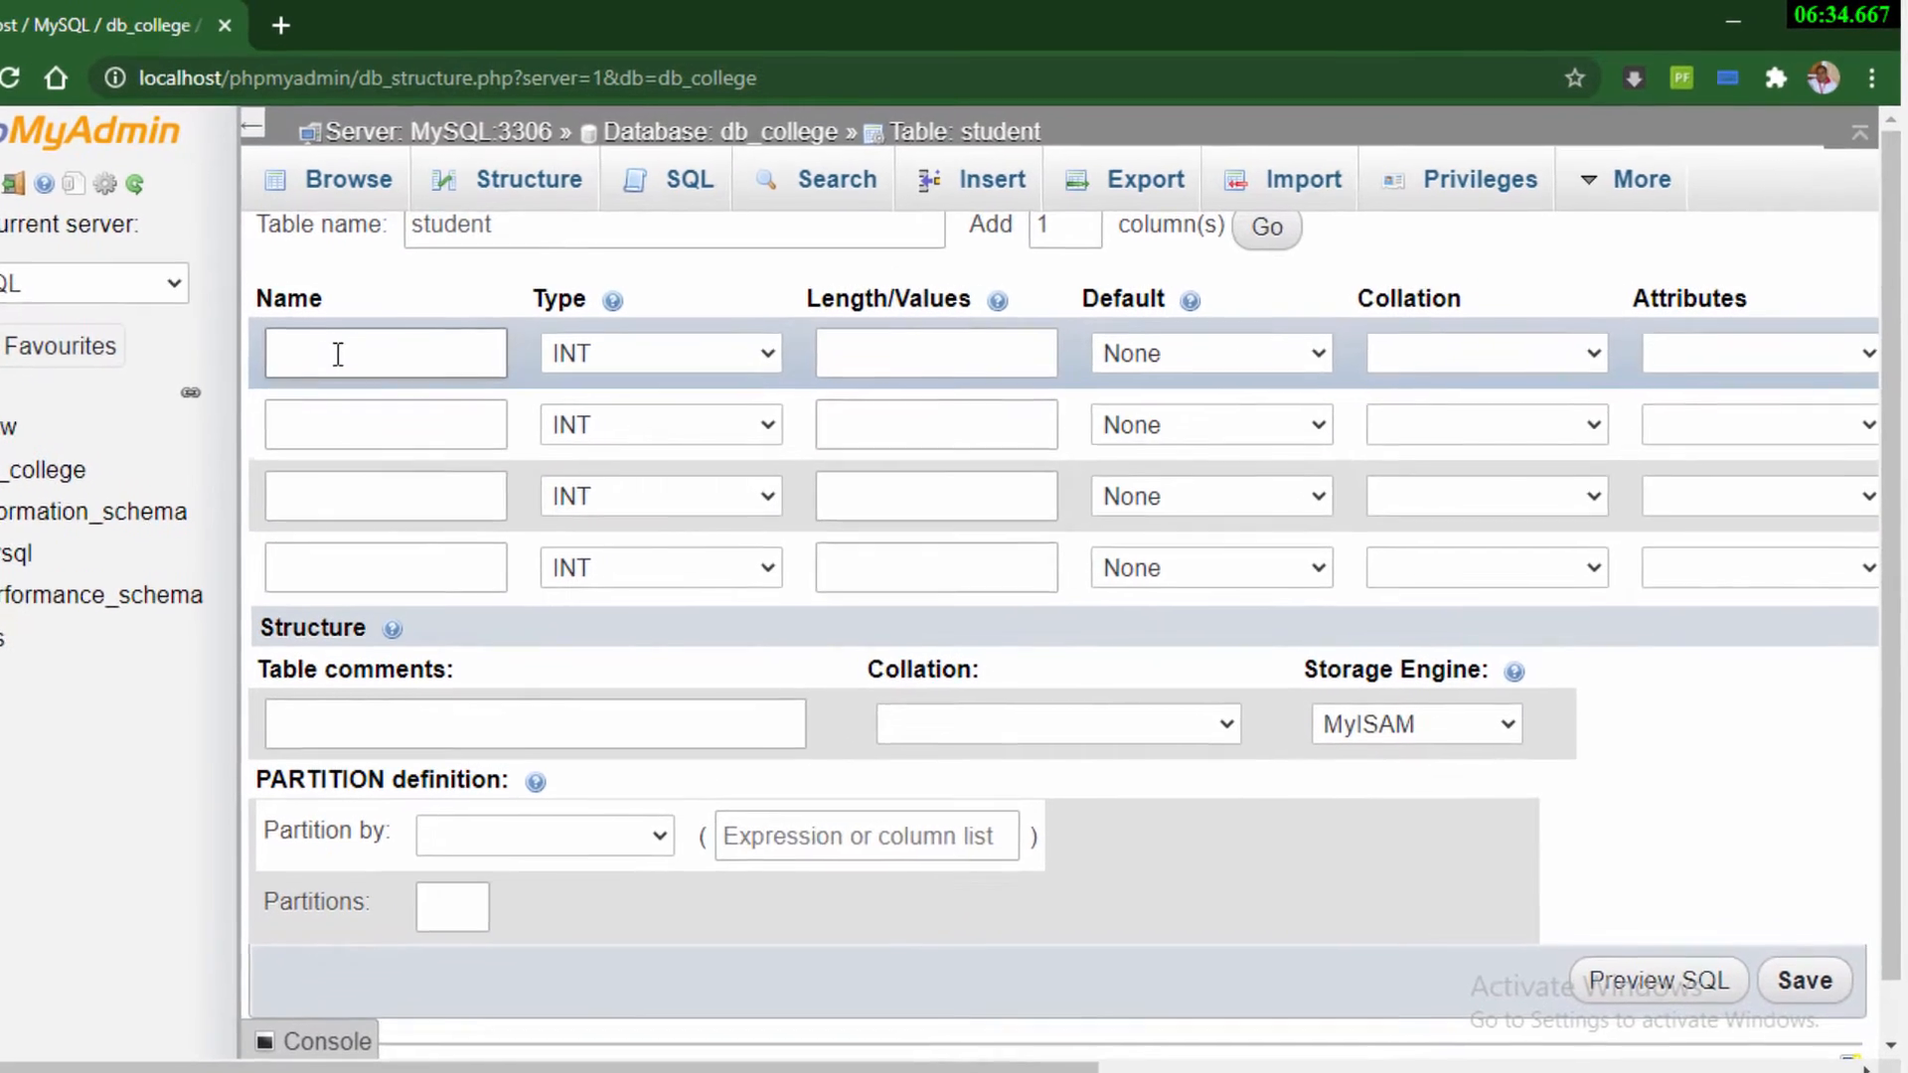
text(student)
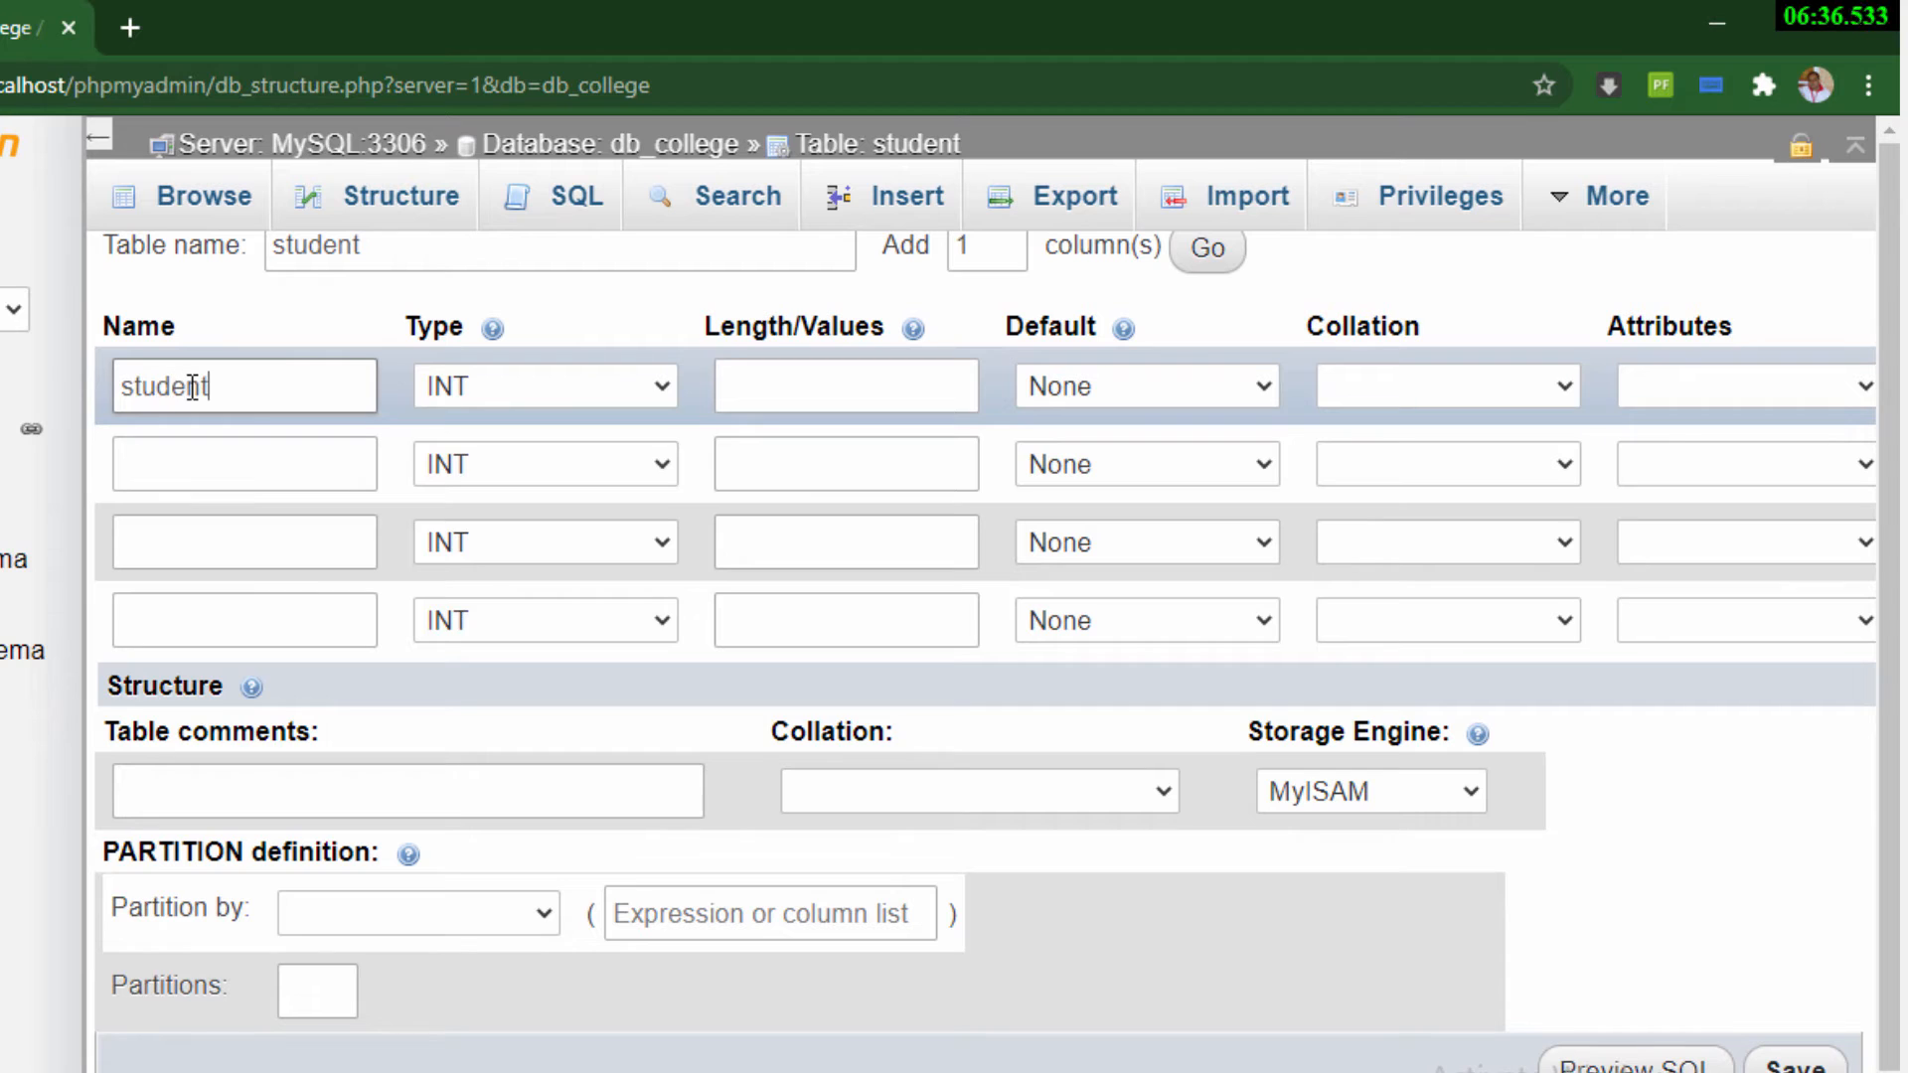
text(_id)
click(498, 386)
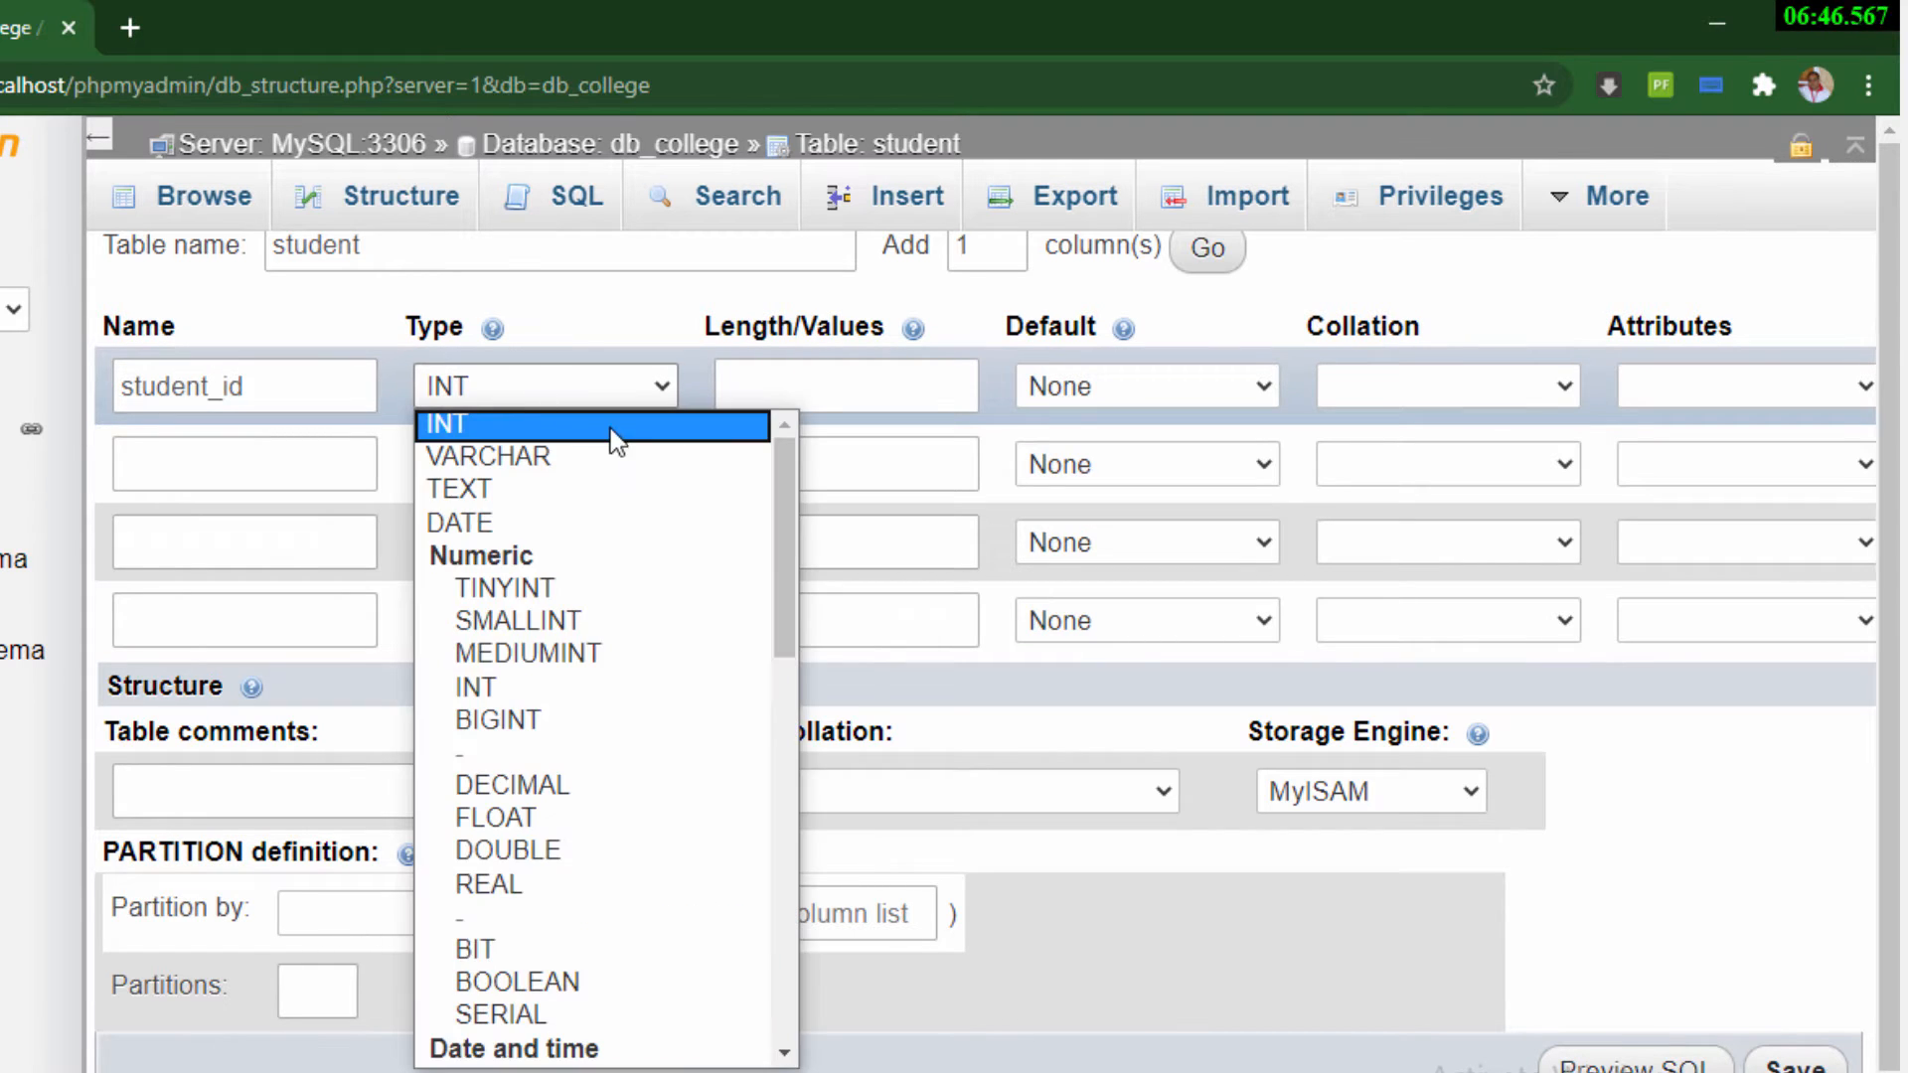
click(545, 459)
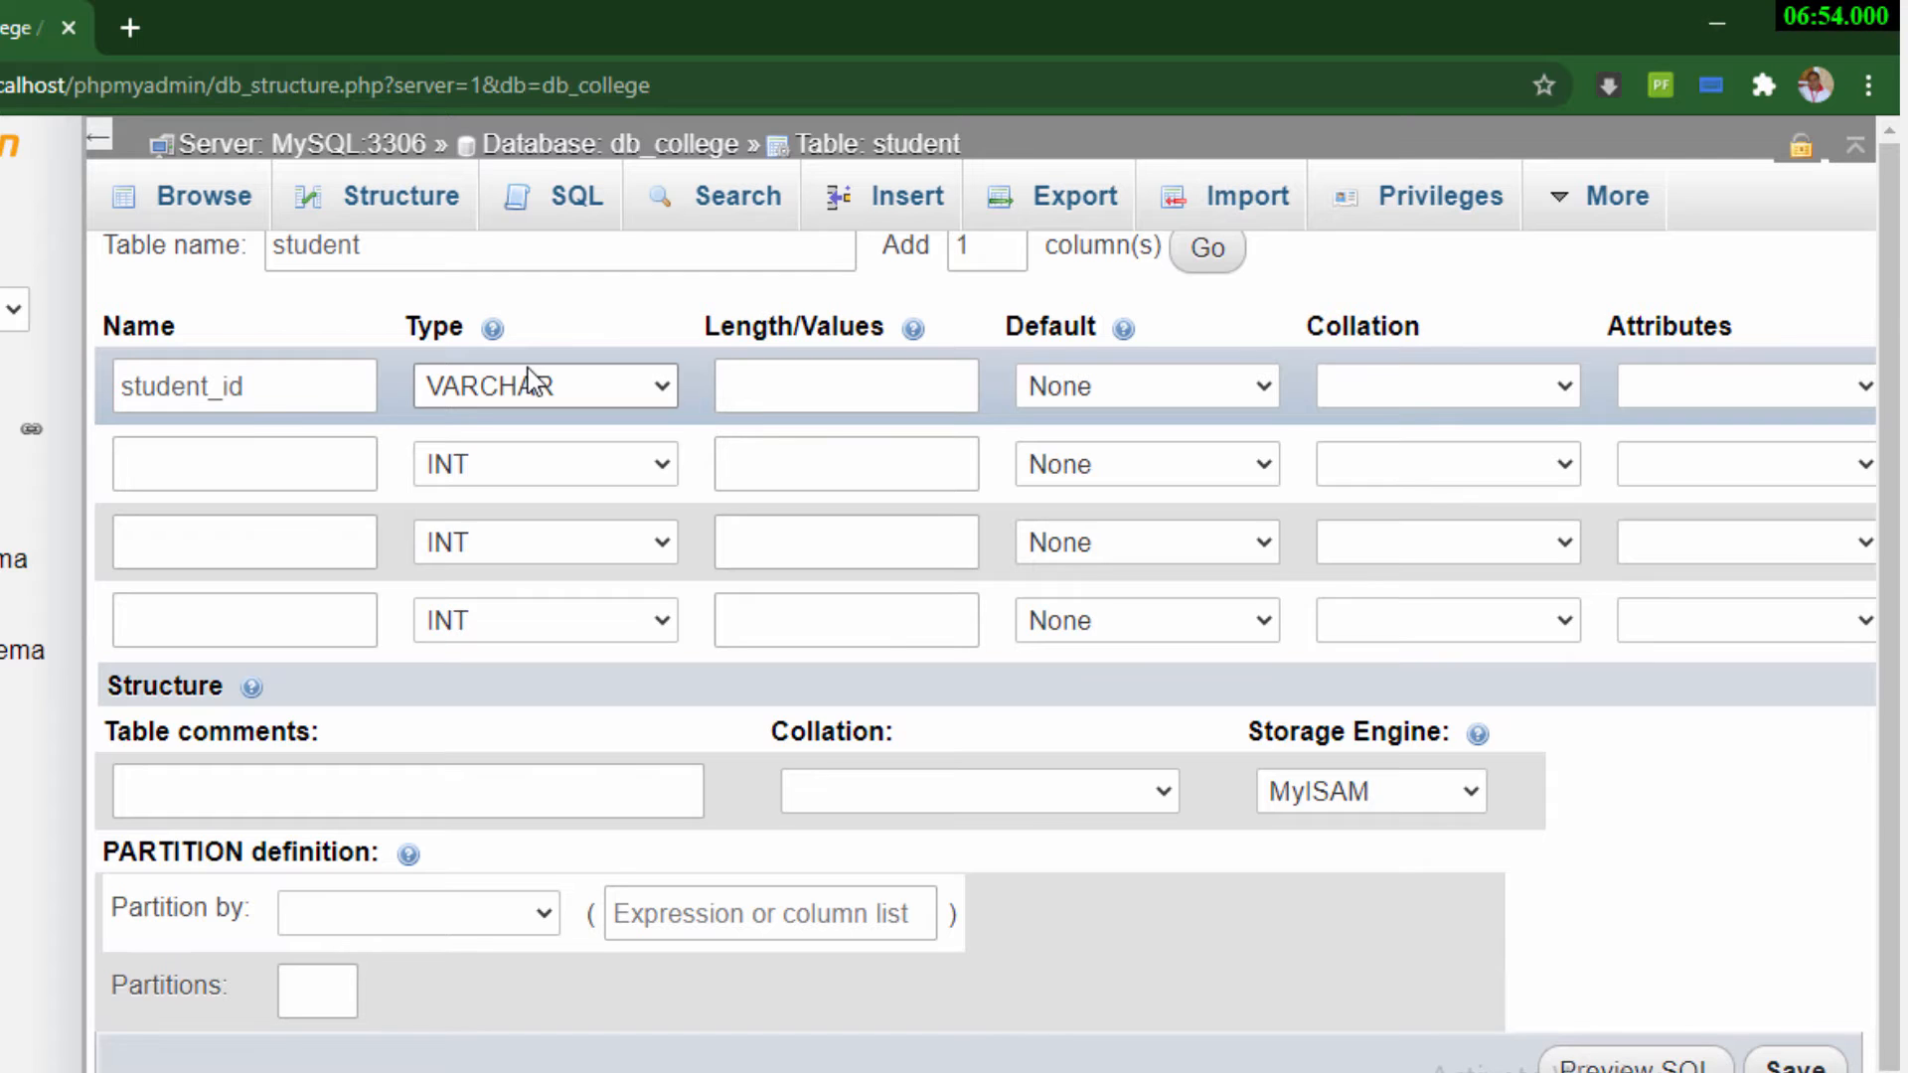
click(743, 394)
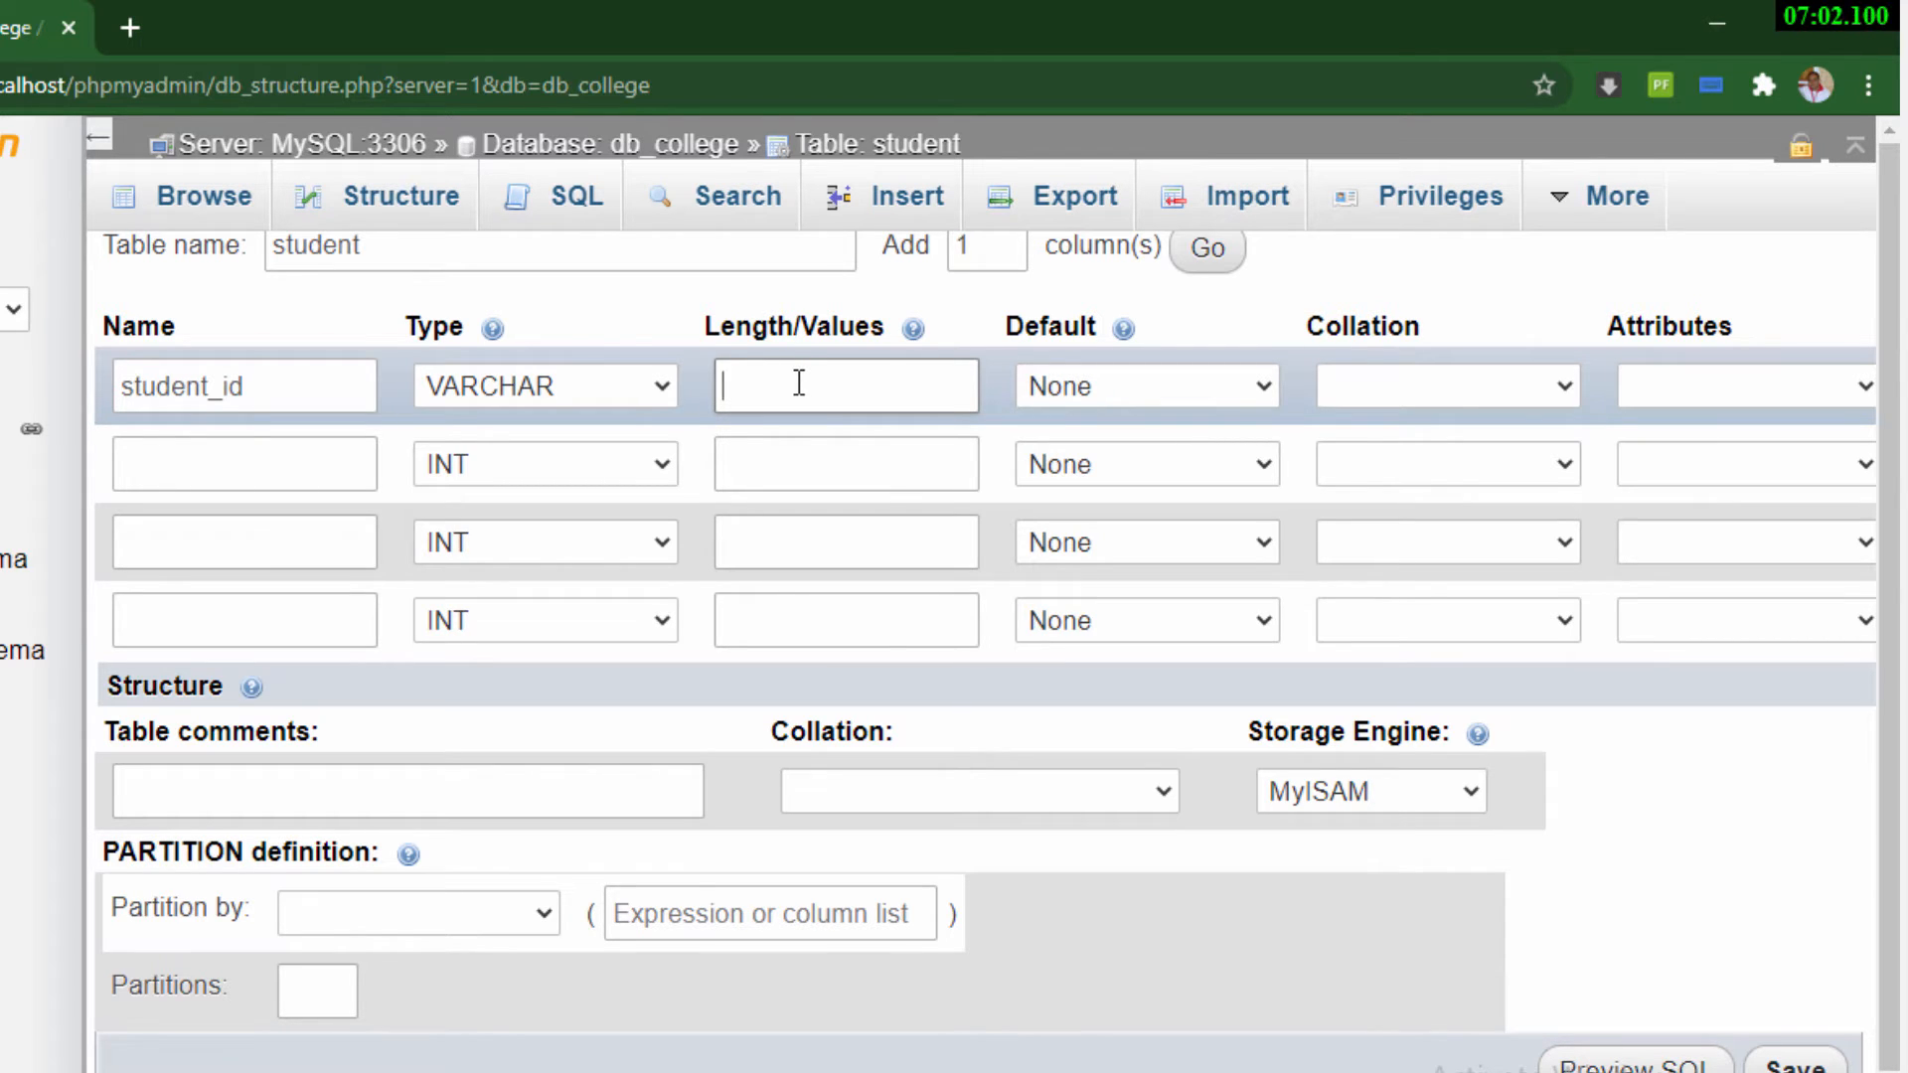
text(12)
Make student_id the PRIMARY index of the table, leaving the index size empty
scroll(983, 596, right, 2)
scroll(1358, 401, right, 4)
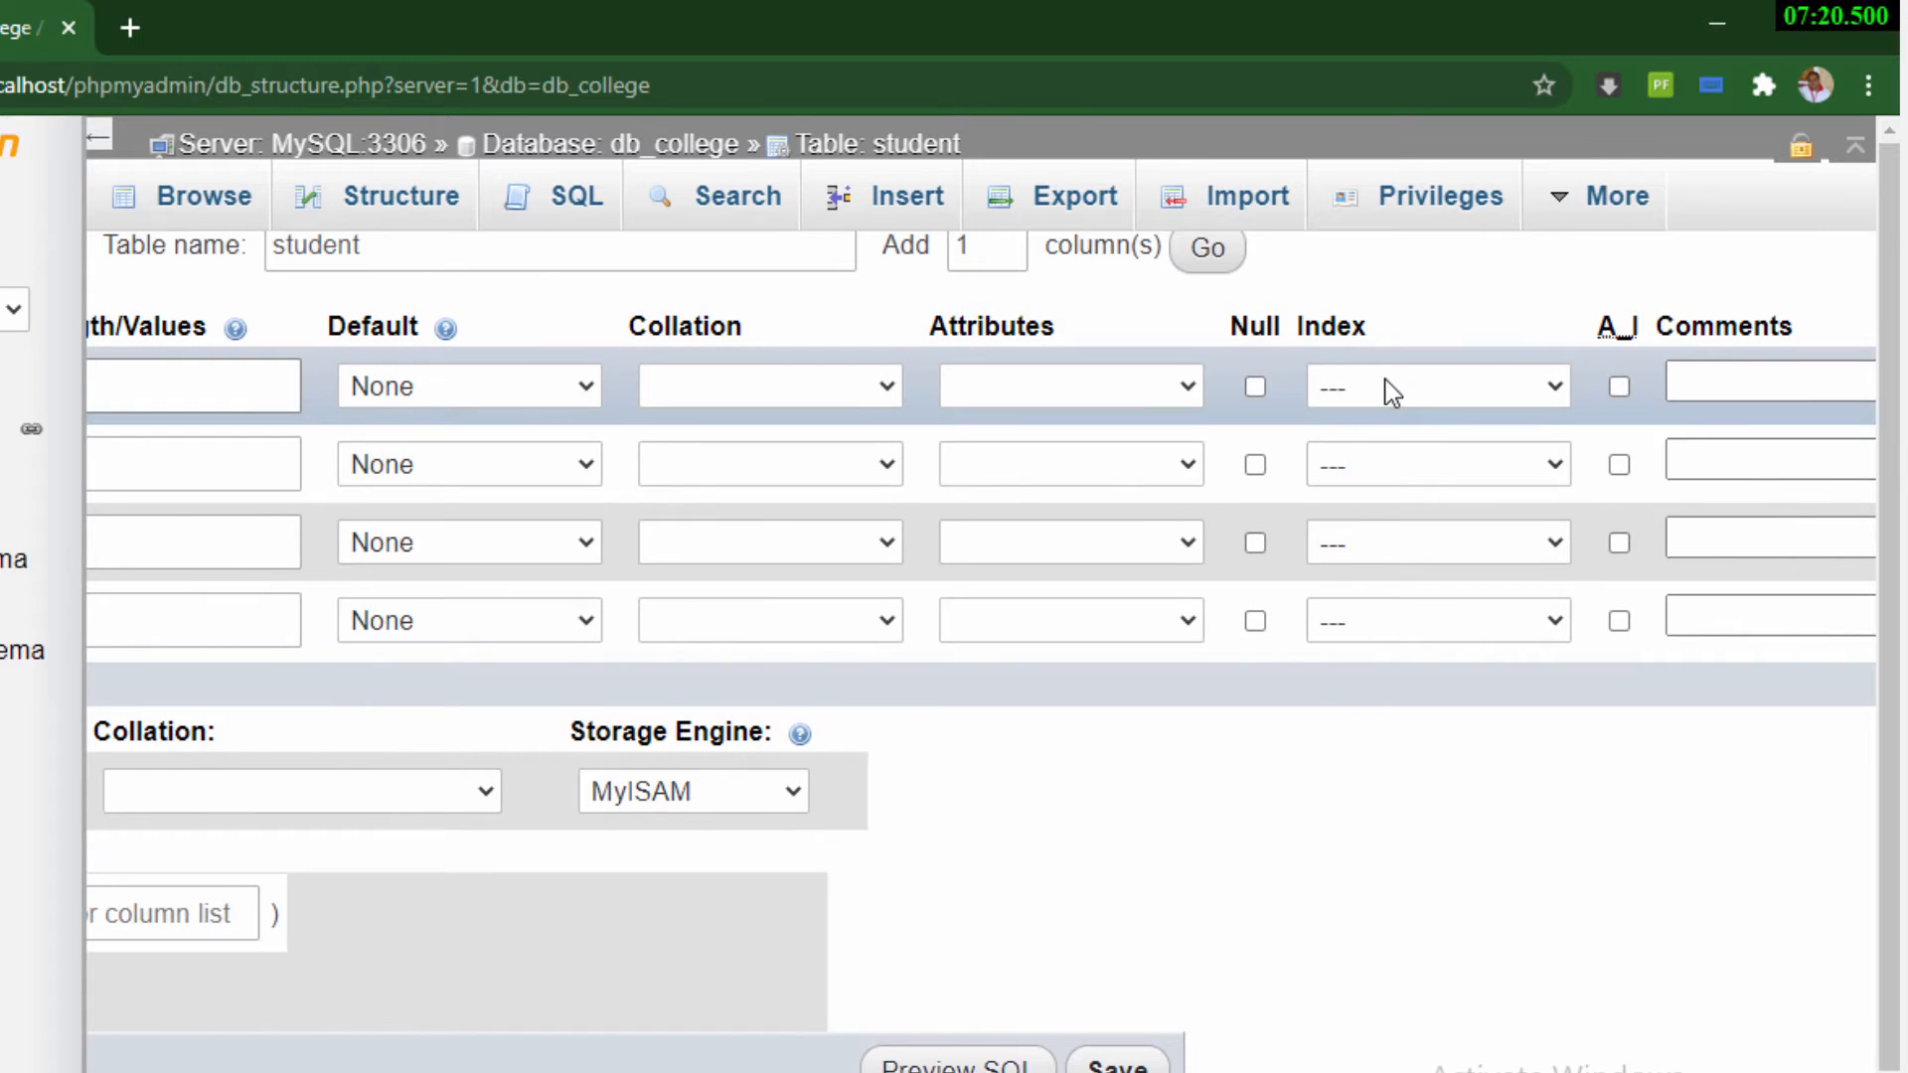
click(1387, 387)
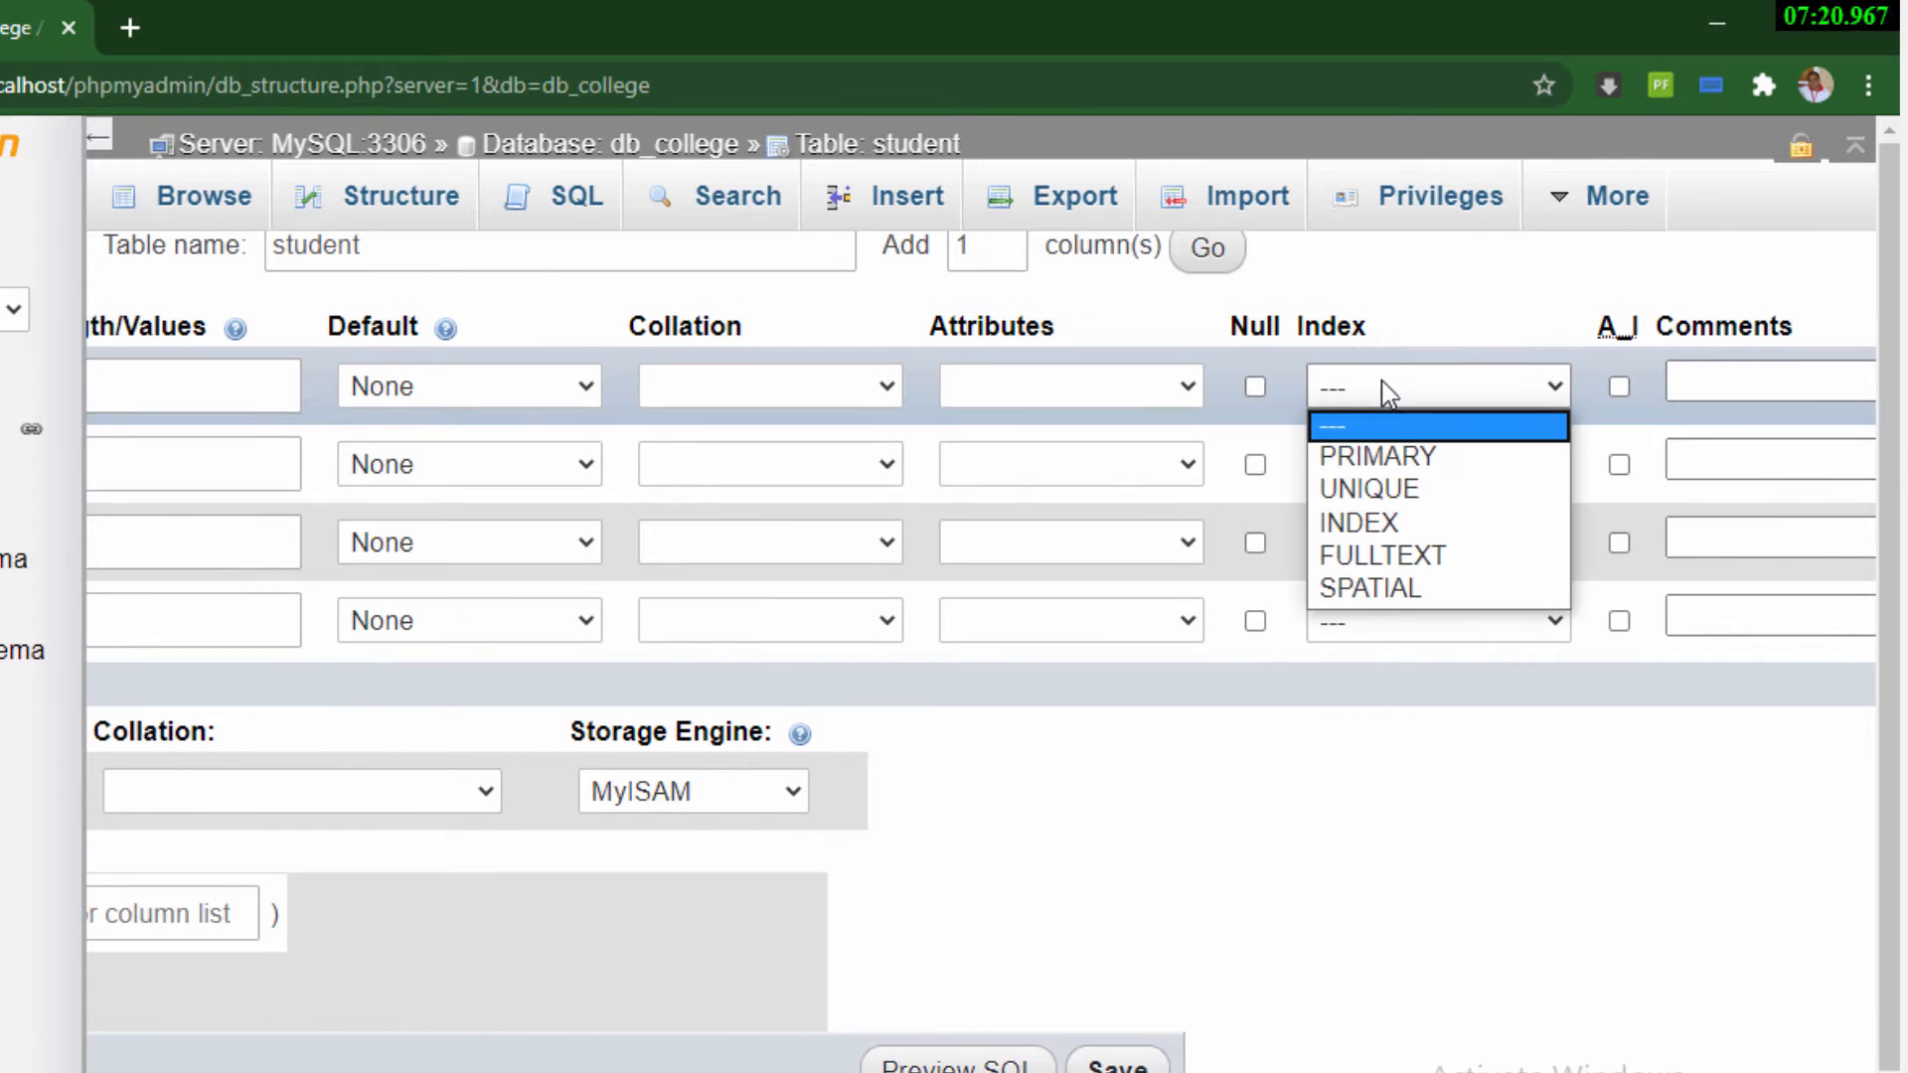
click(1381, 456)
click(900, 932)
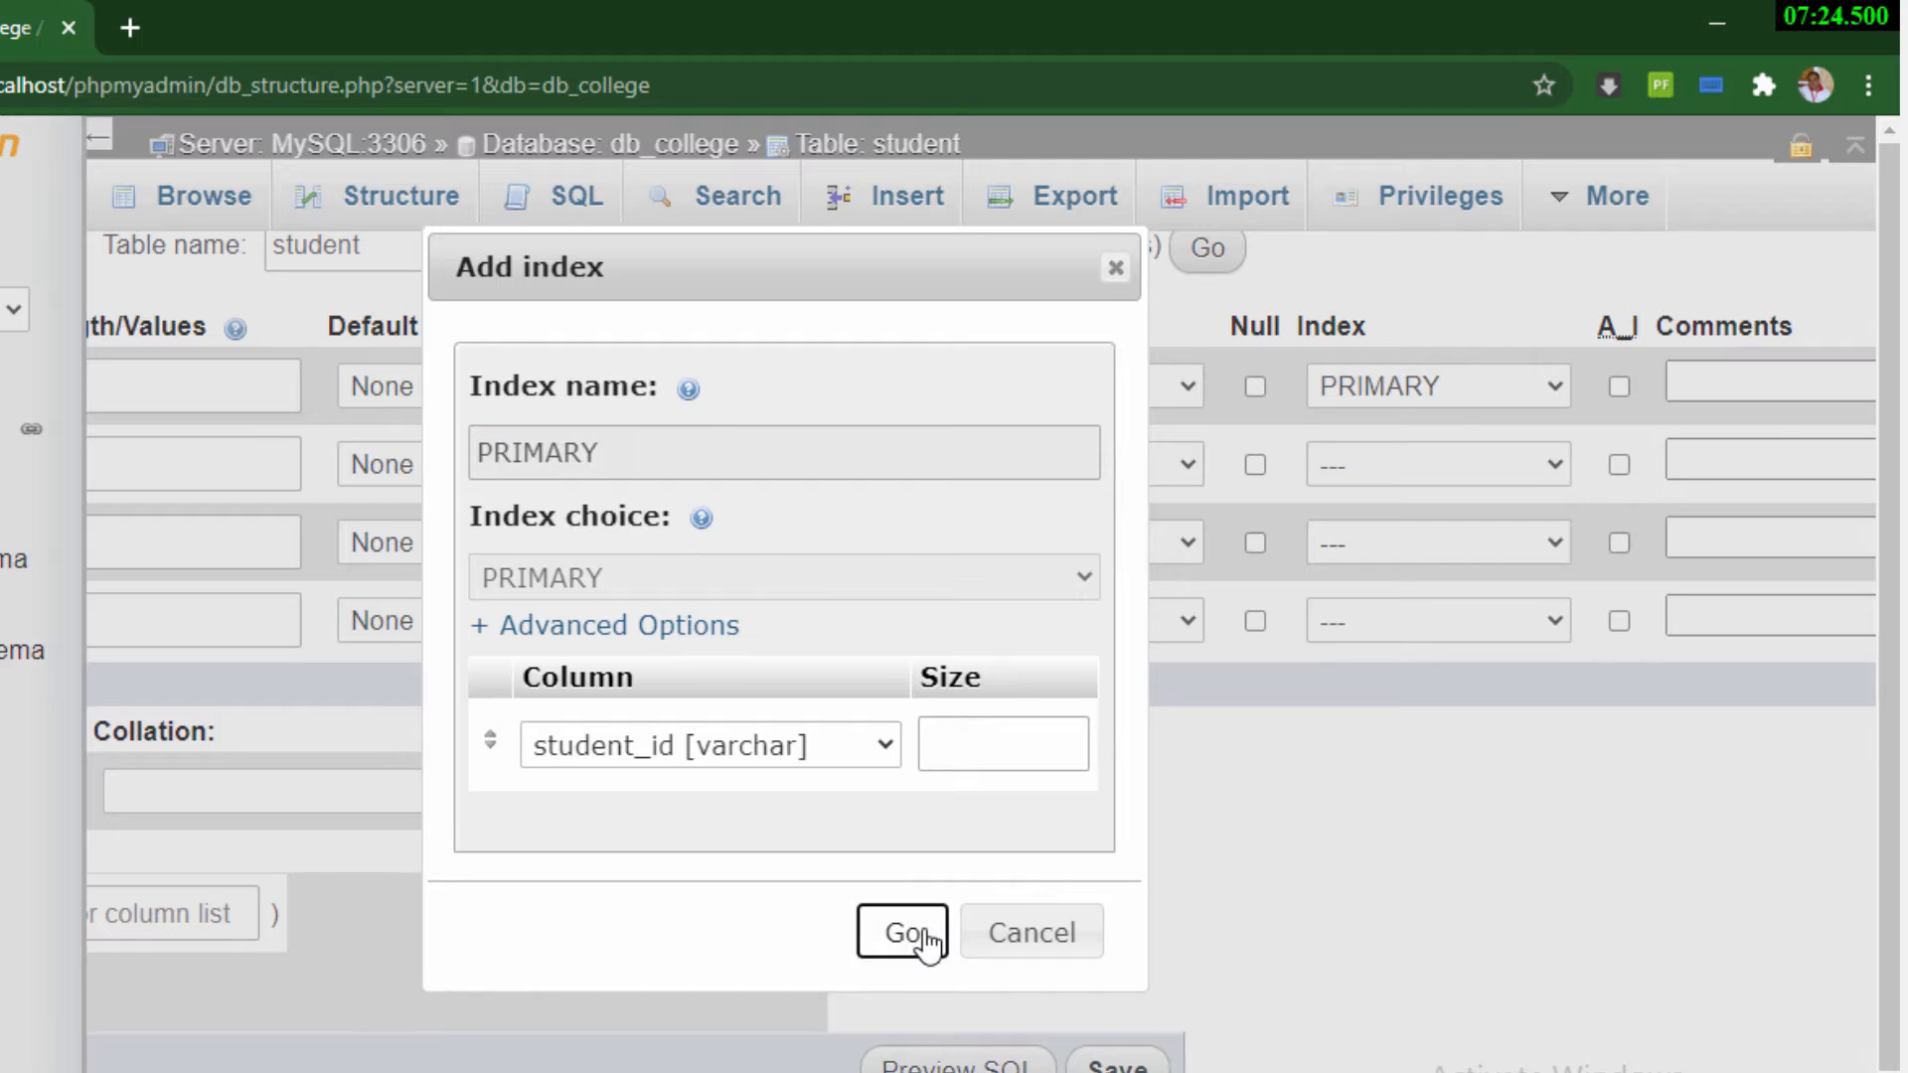
Define the second column of the student table as student_name, type VARCHAR, length 50
scroll(980, 646, left, 5)
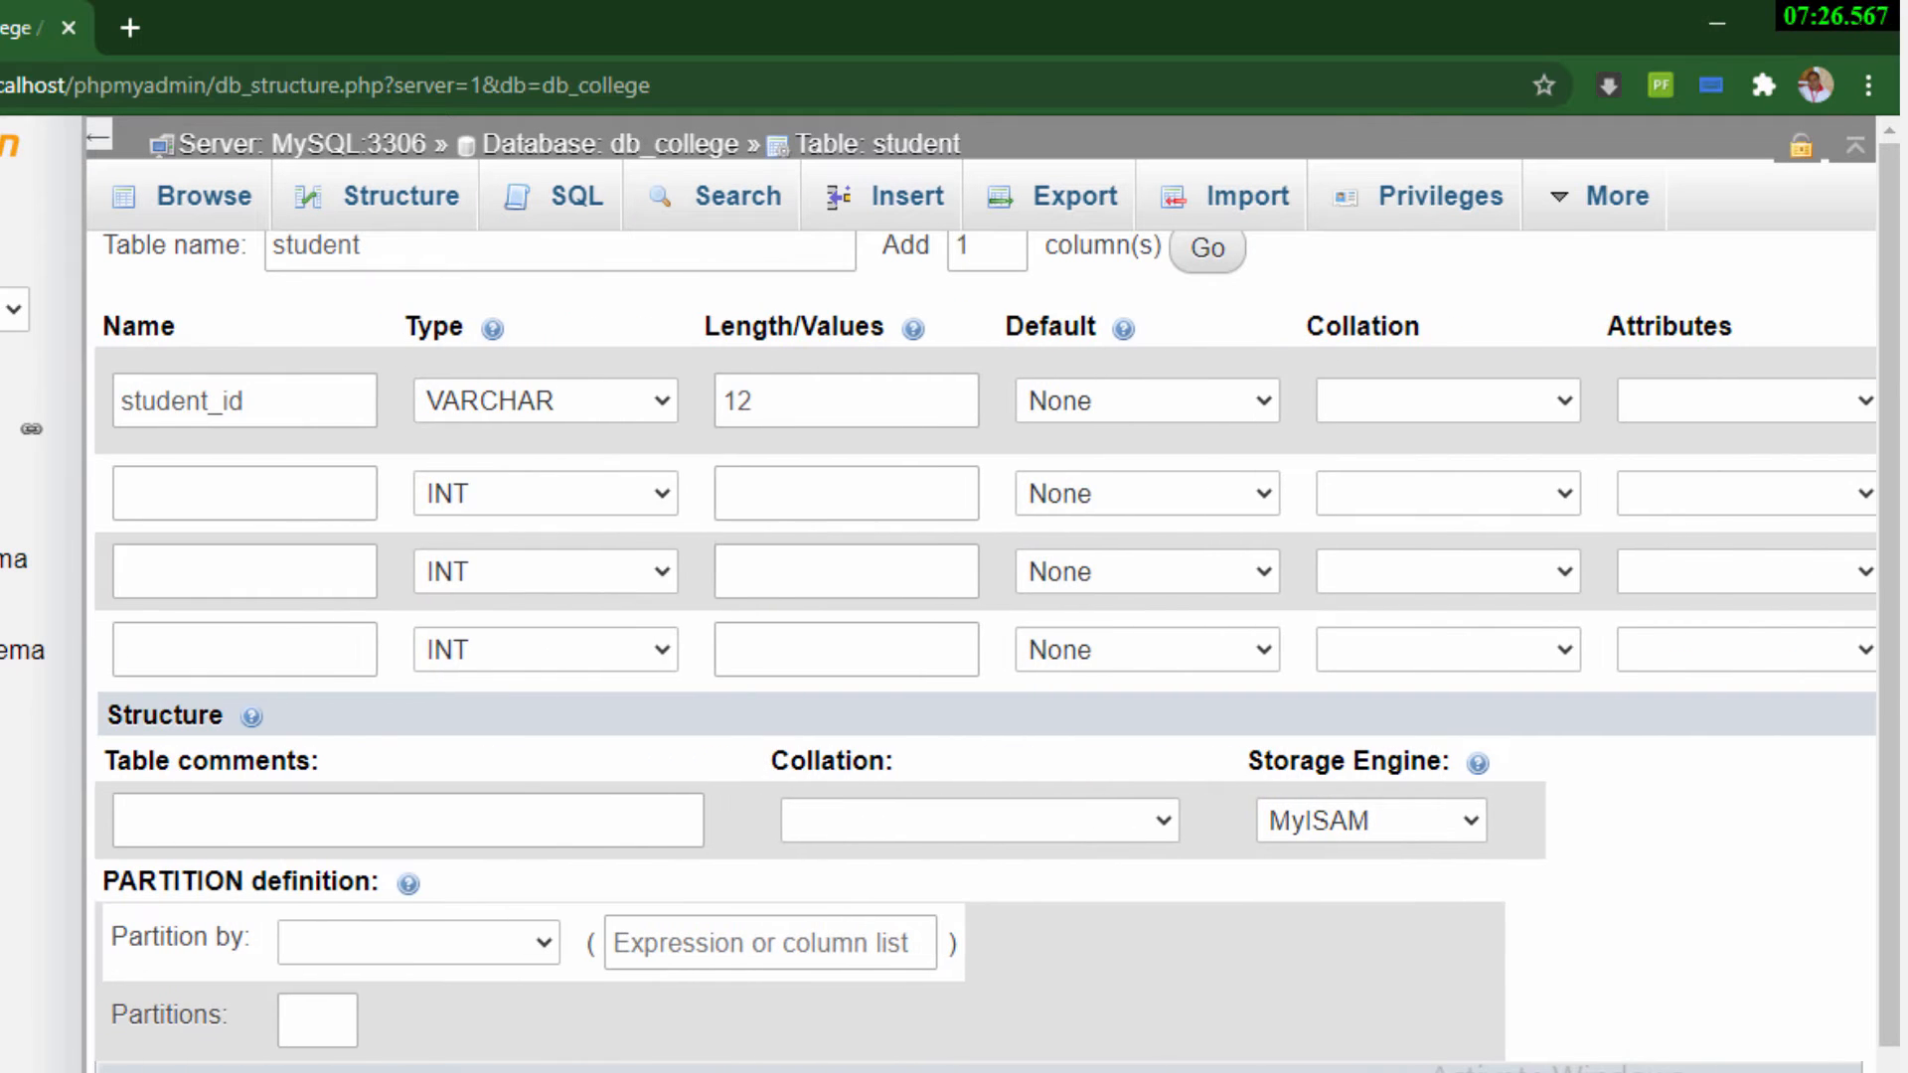
click(170, 494)
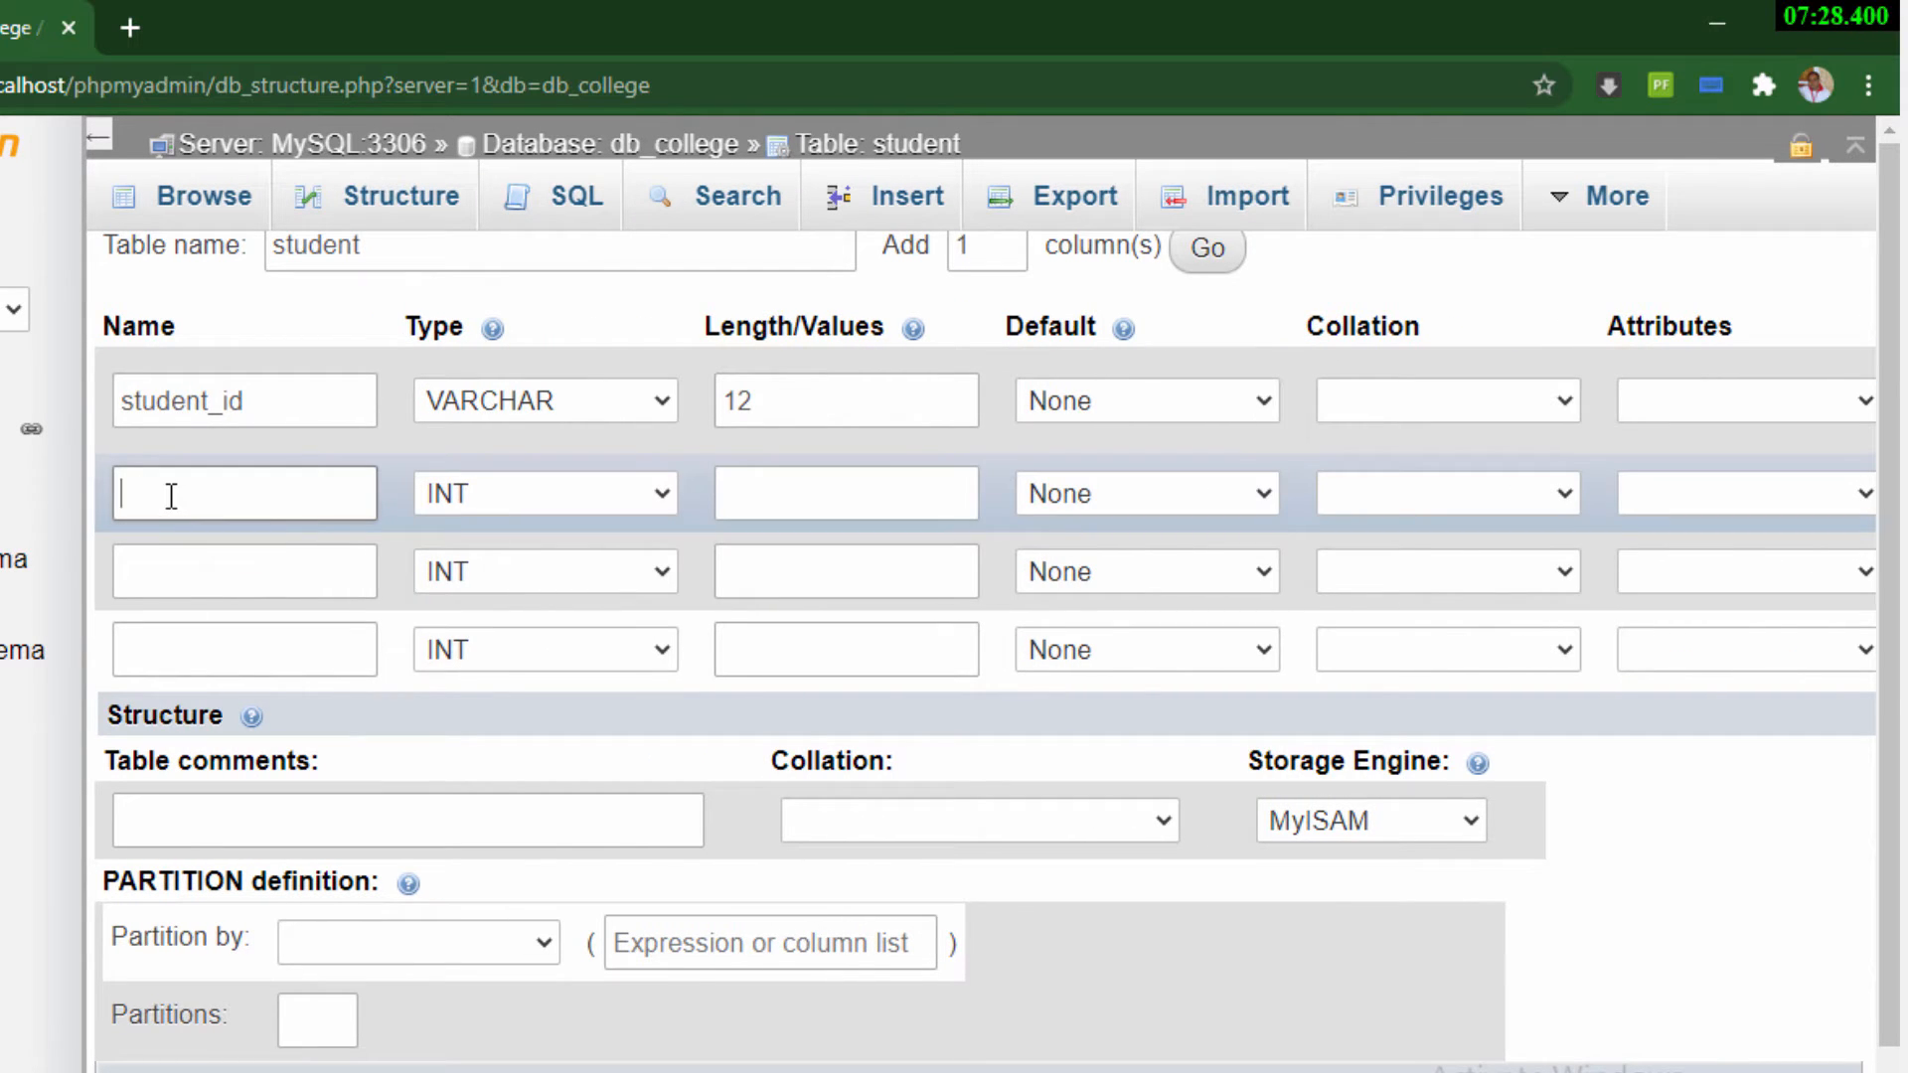
text(student_name)
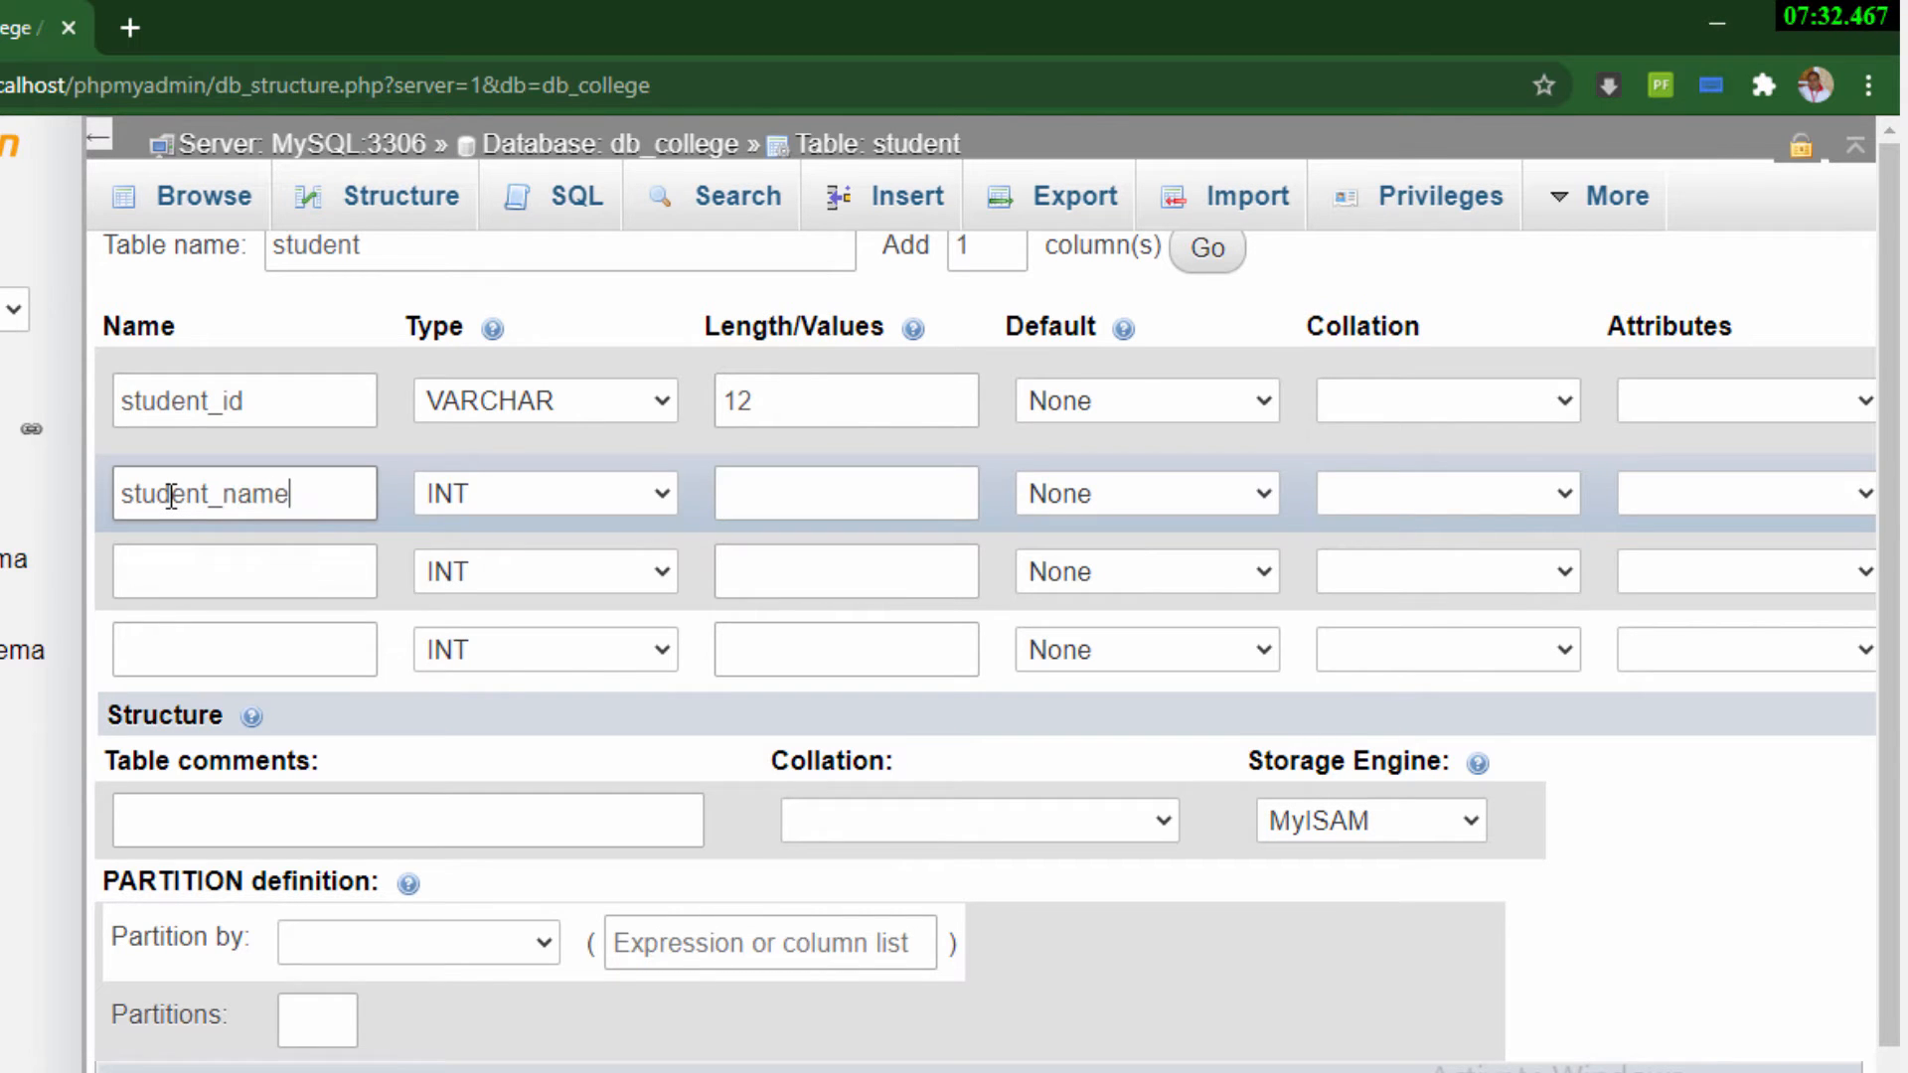
click(555, 502)
click(527, 569)
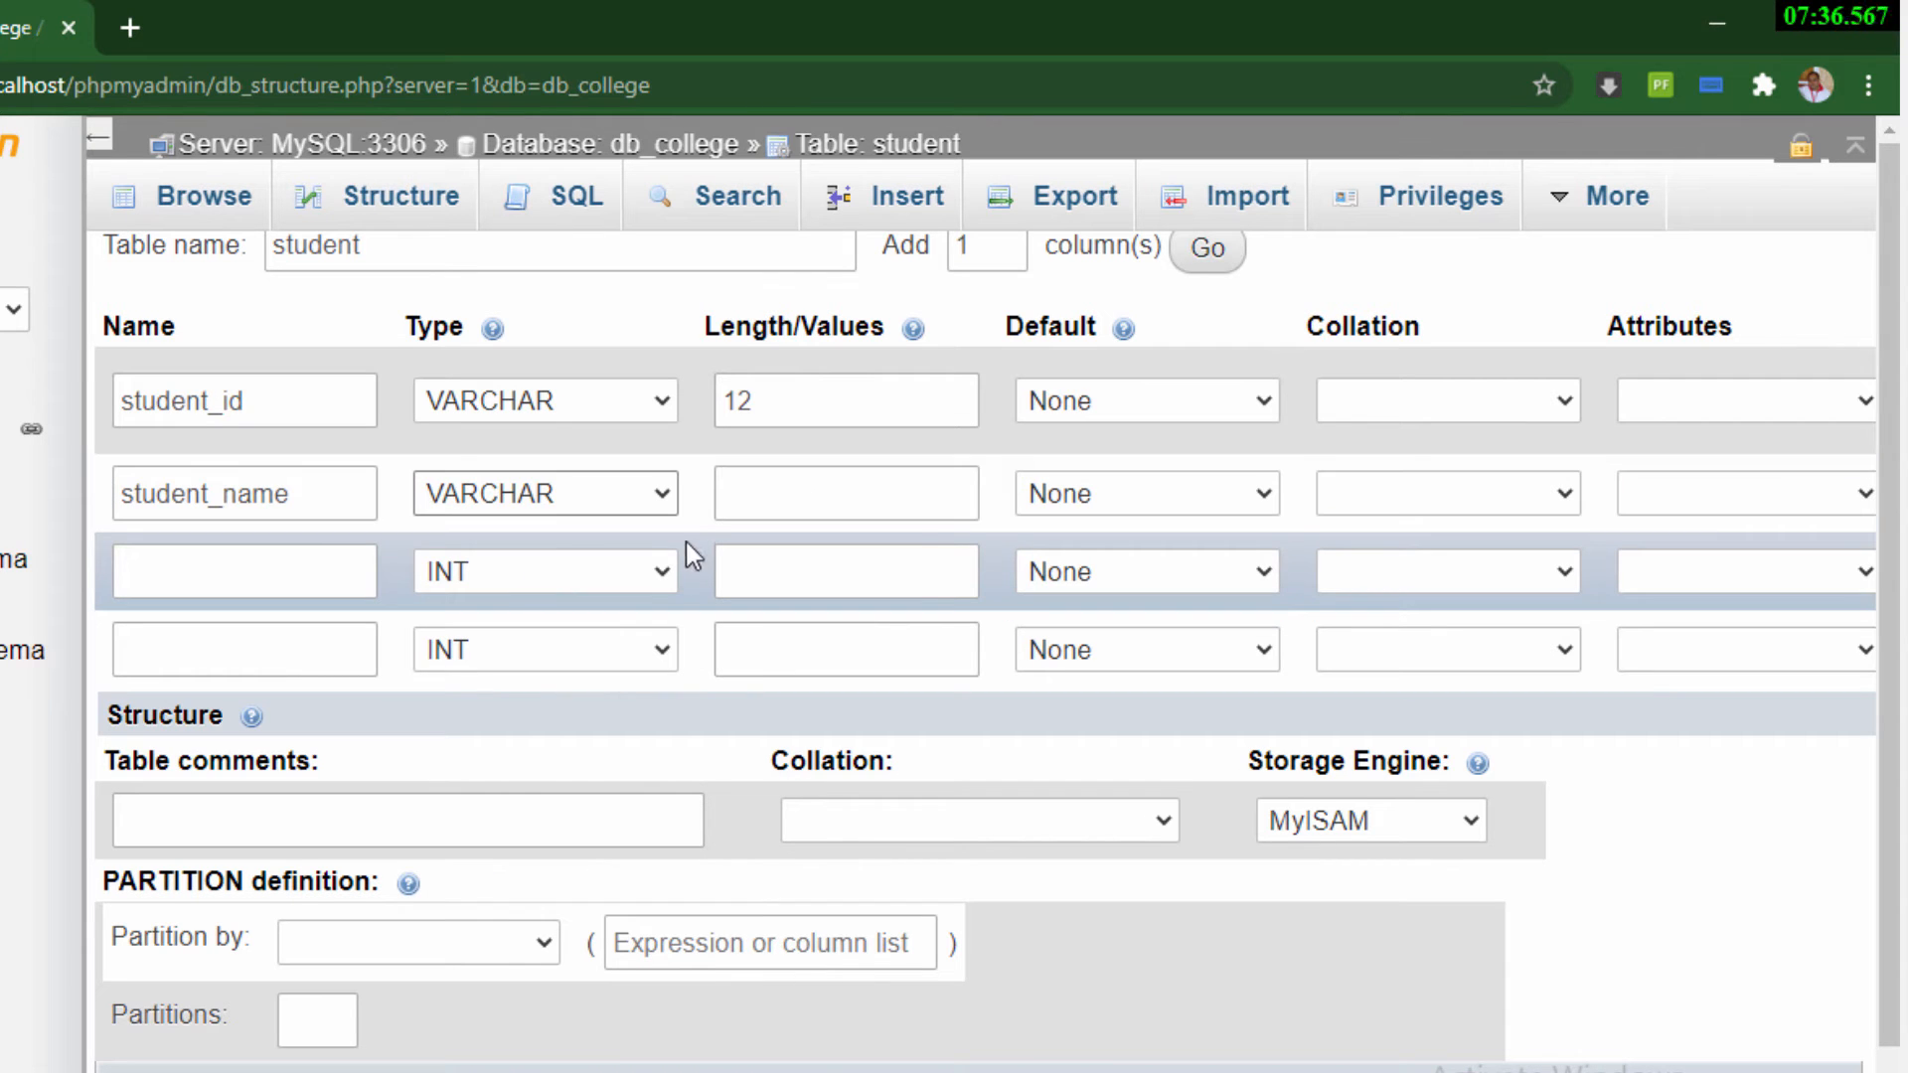
click(761, 510)
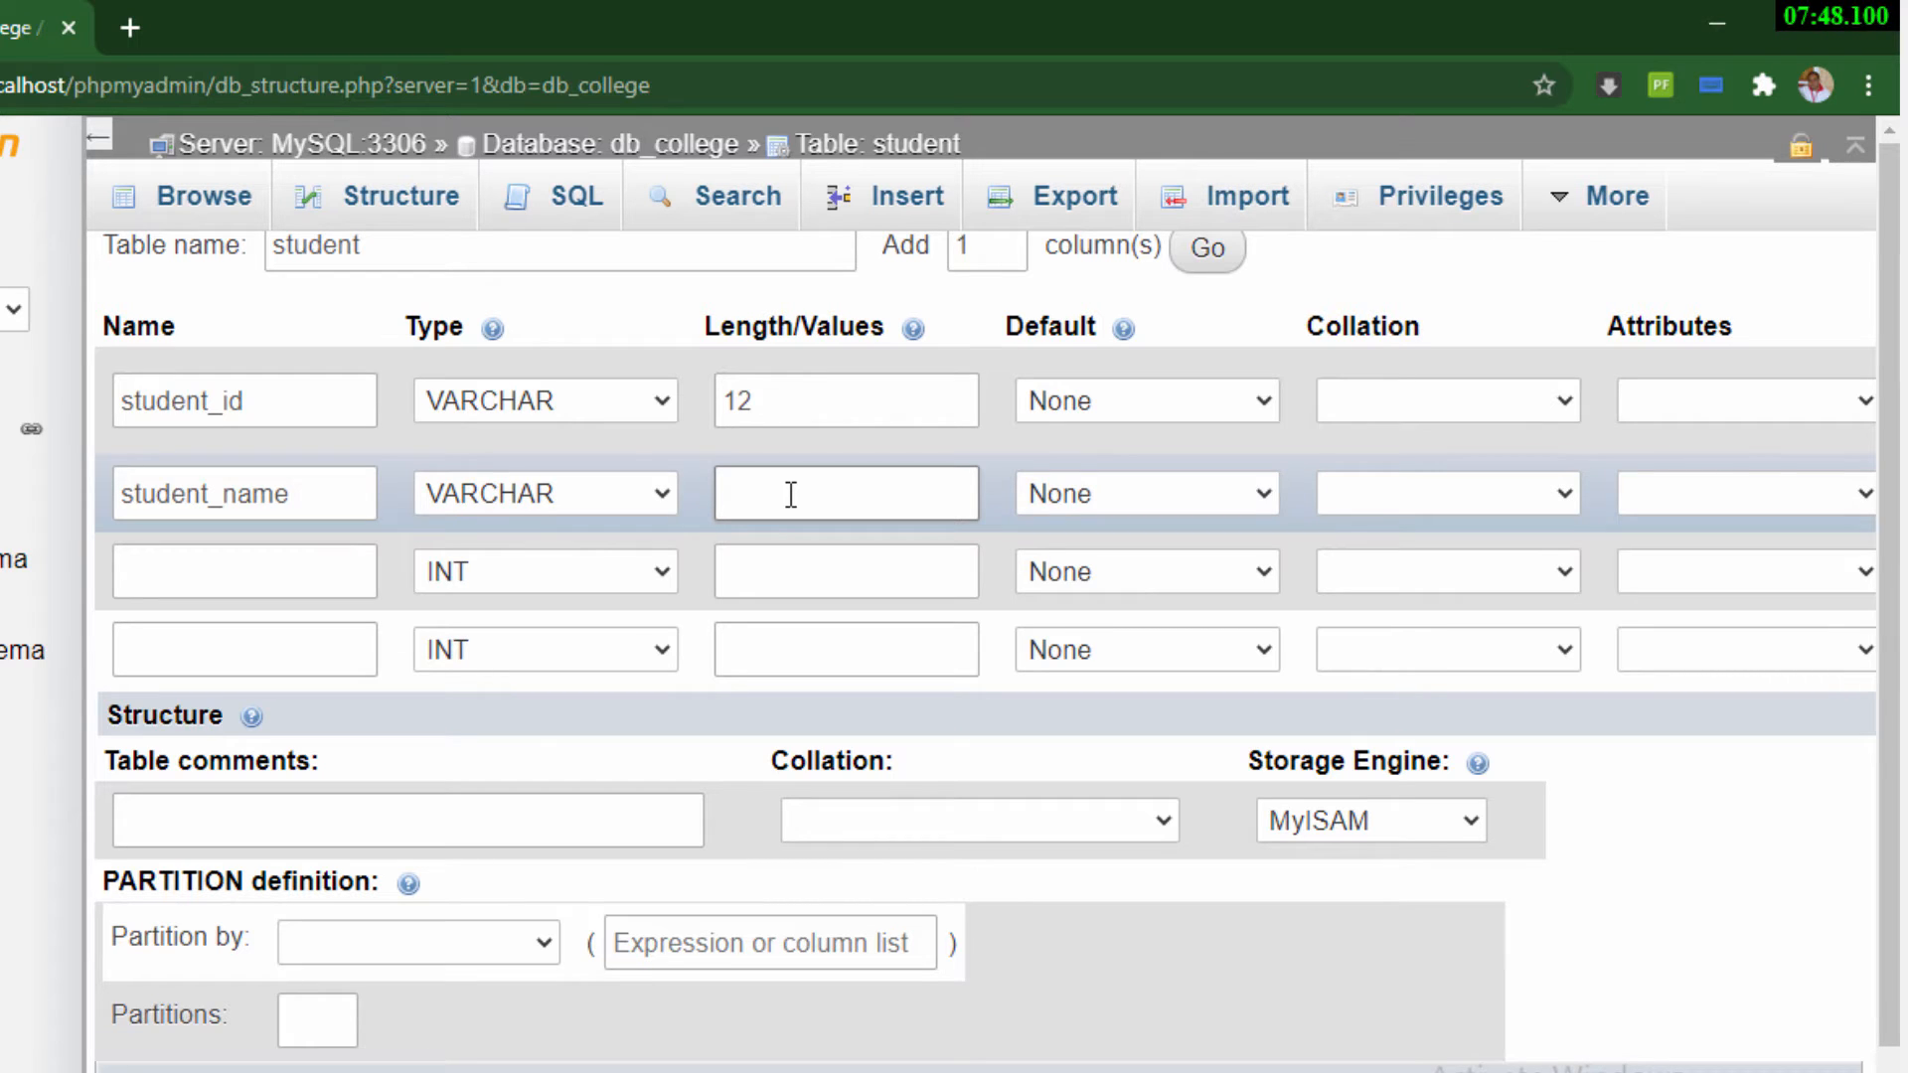
text(50)
Define the third column as department_id, type VARCHAR, length 12, and save the student table with the fourth column blank
click(269, 573)
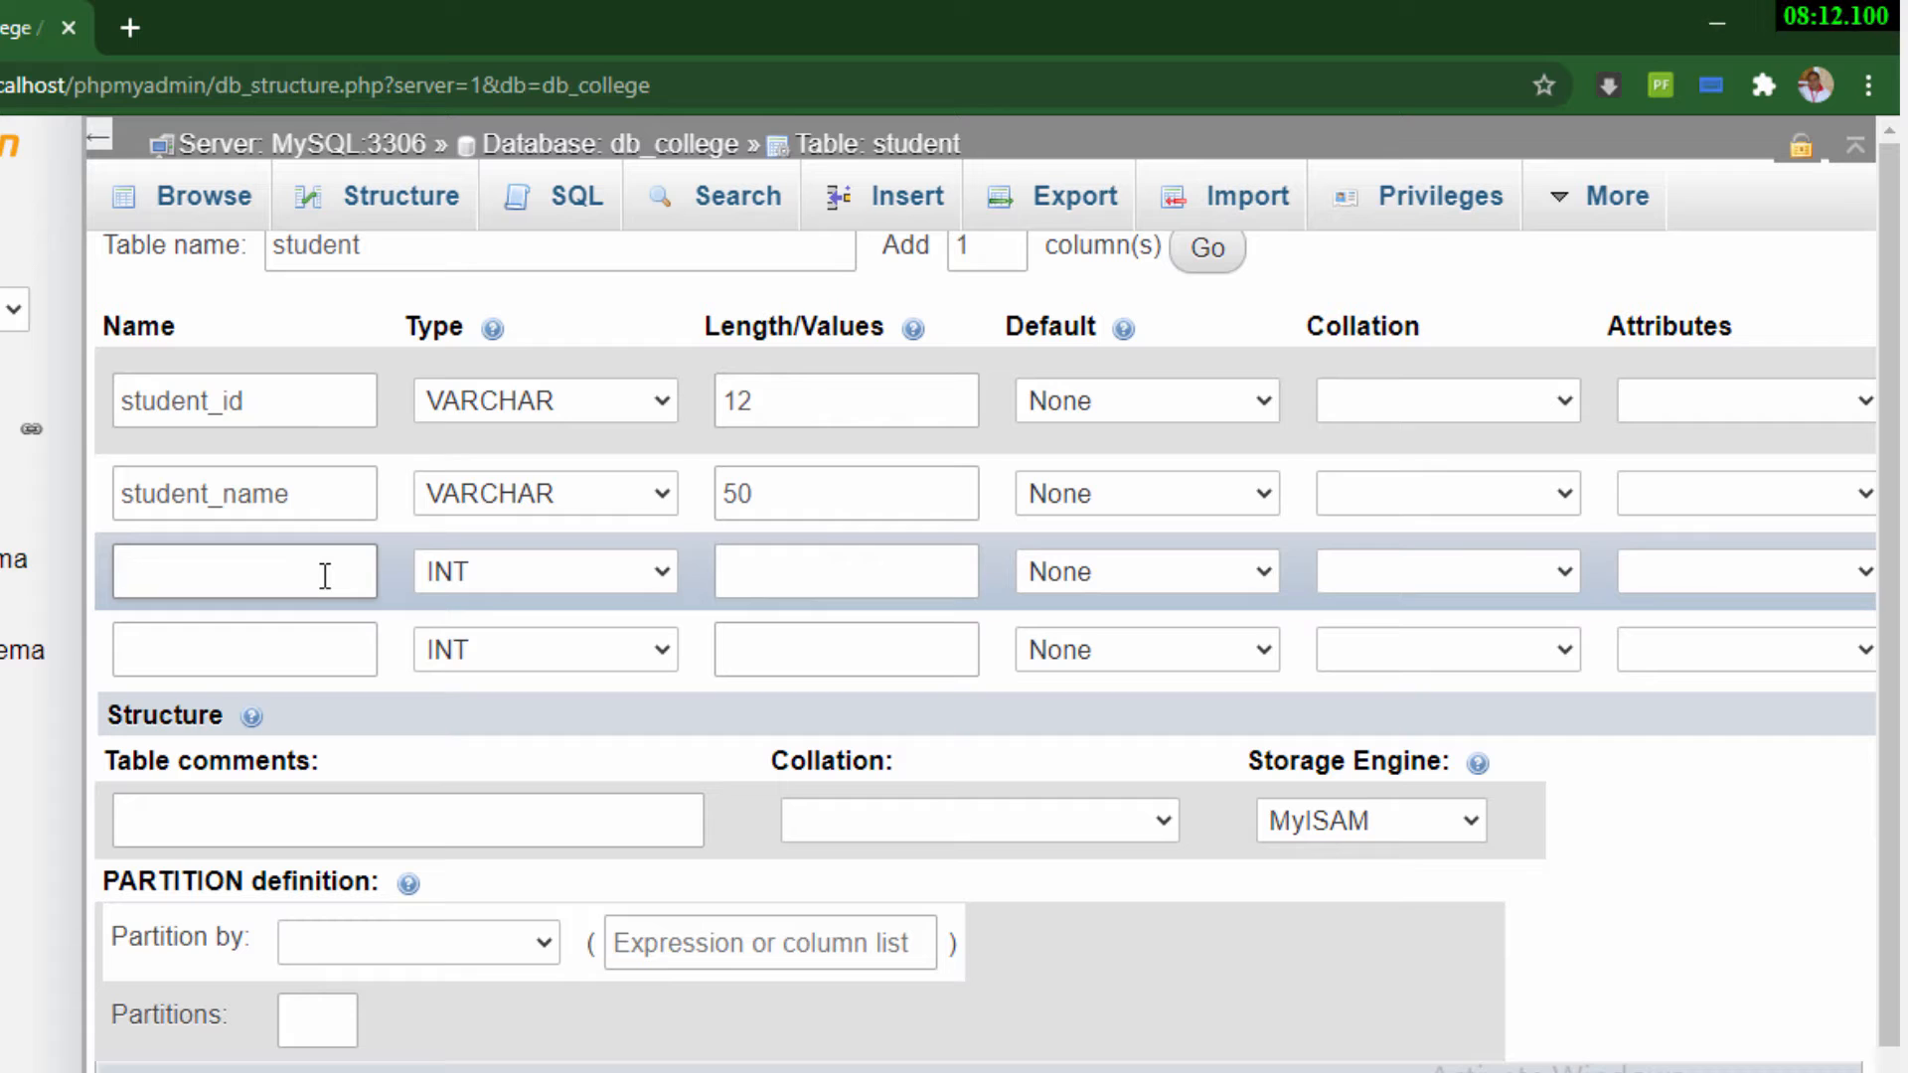
text(department_id)
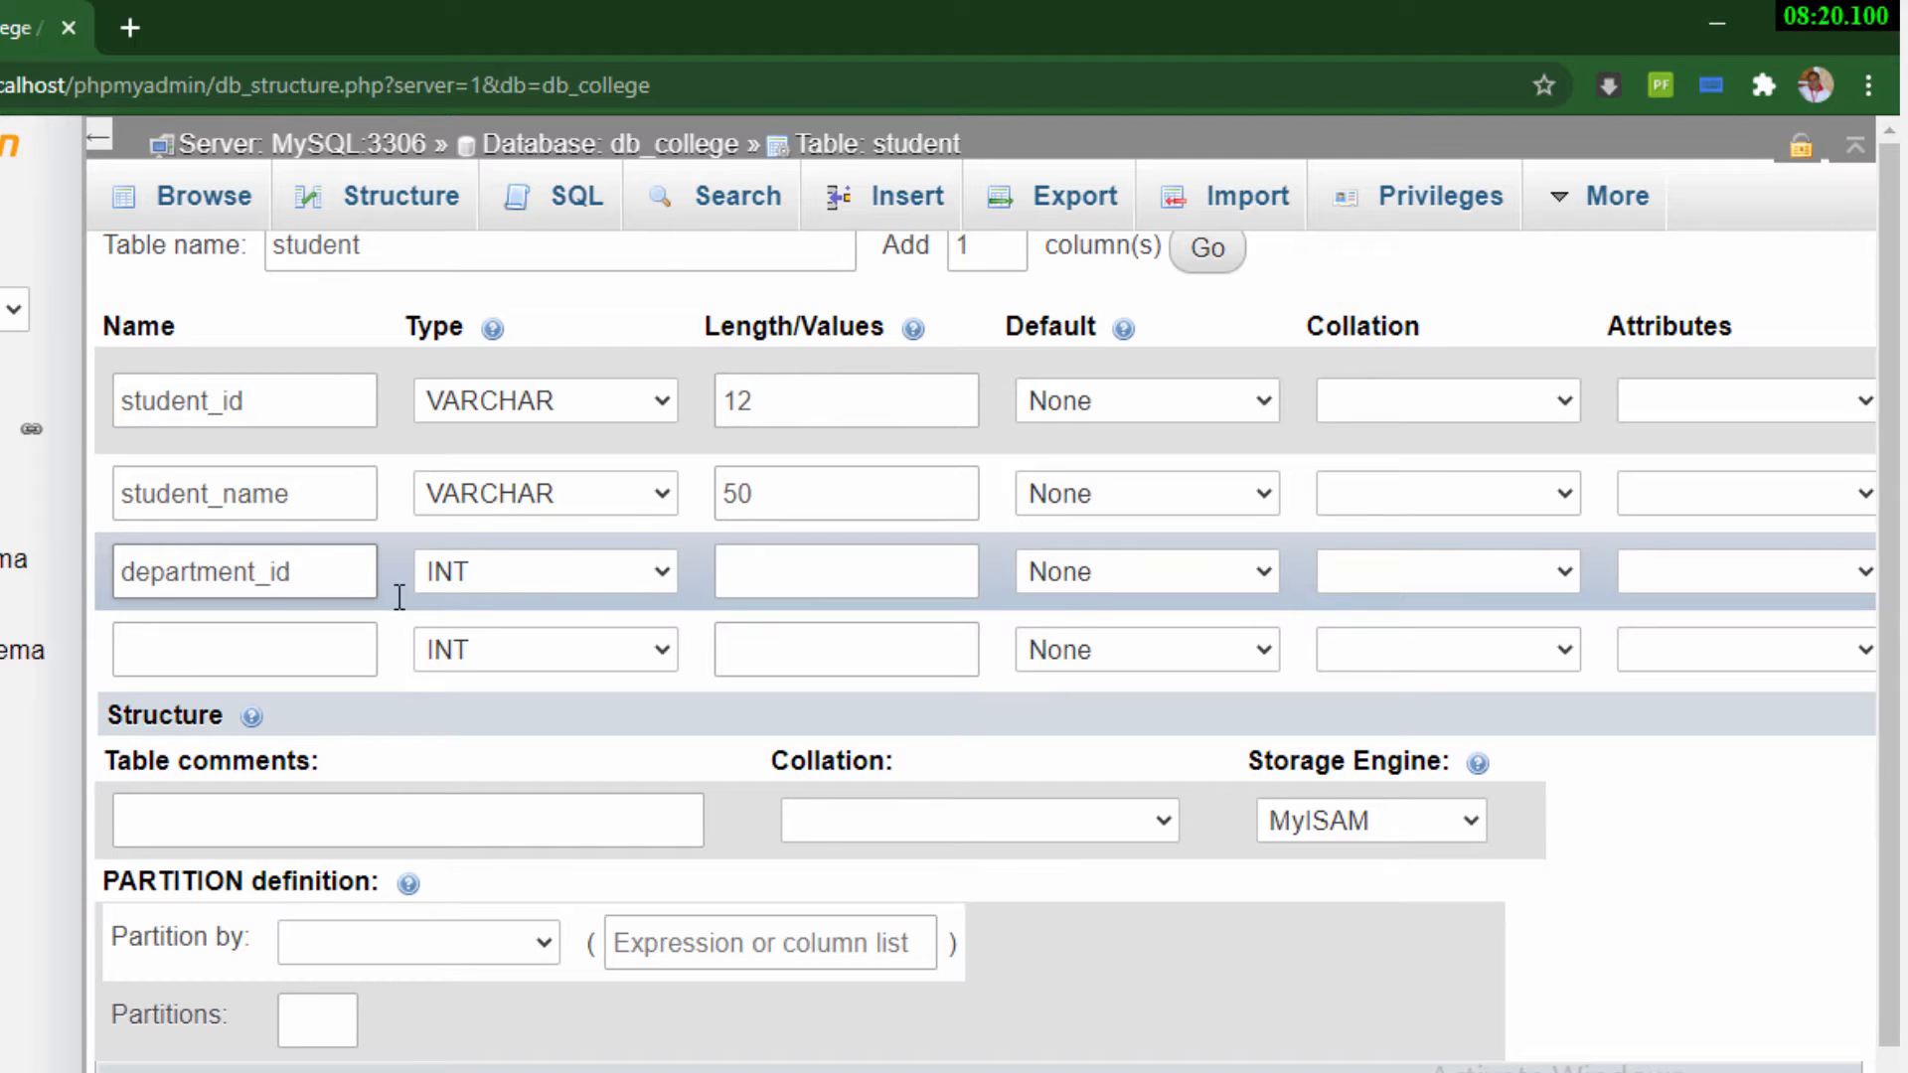
click(590, 573)
click(546, 644)
click(832, 575)
text(12)
click(1689, 852)
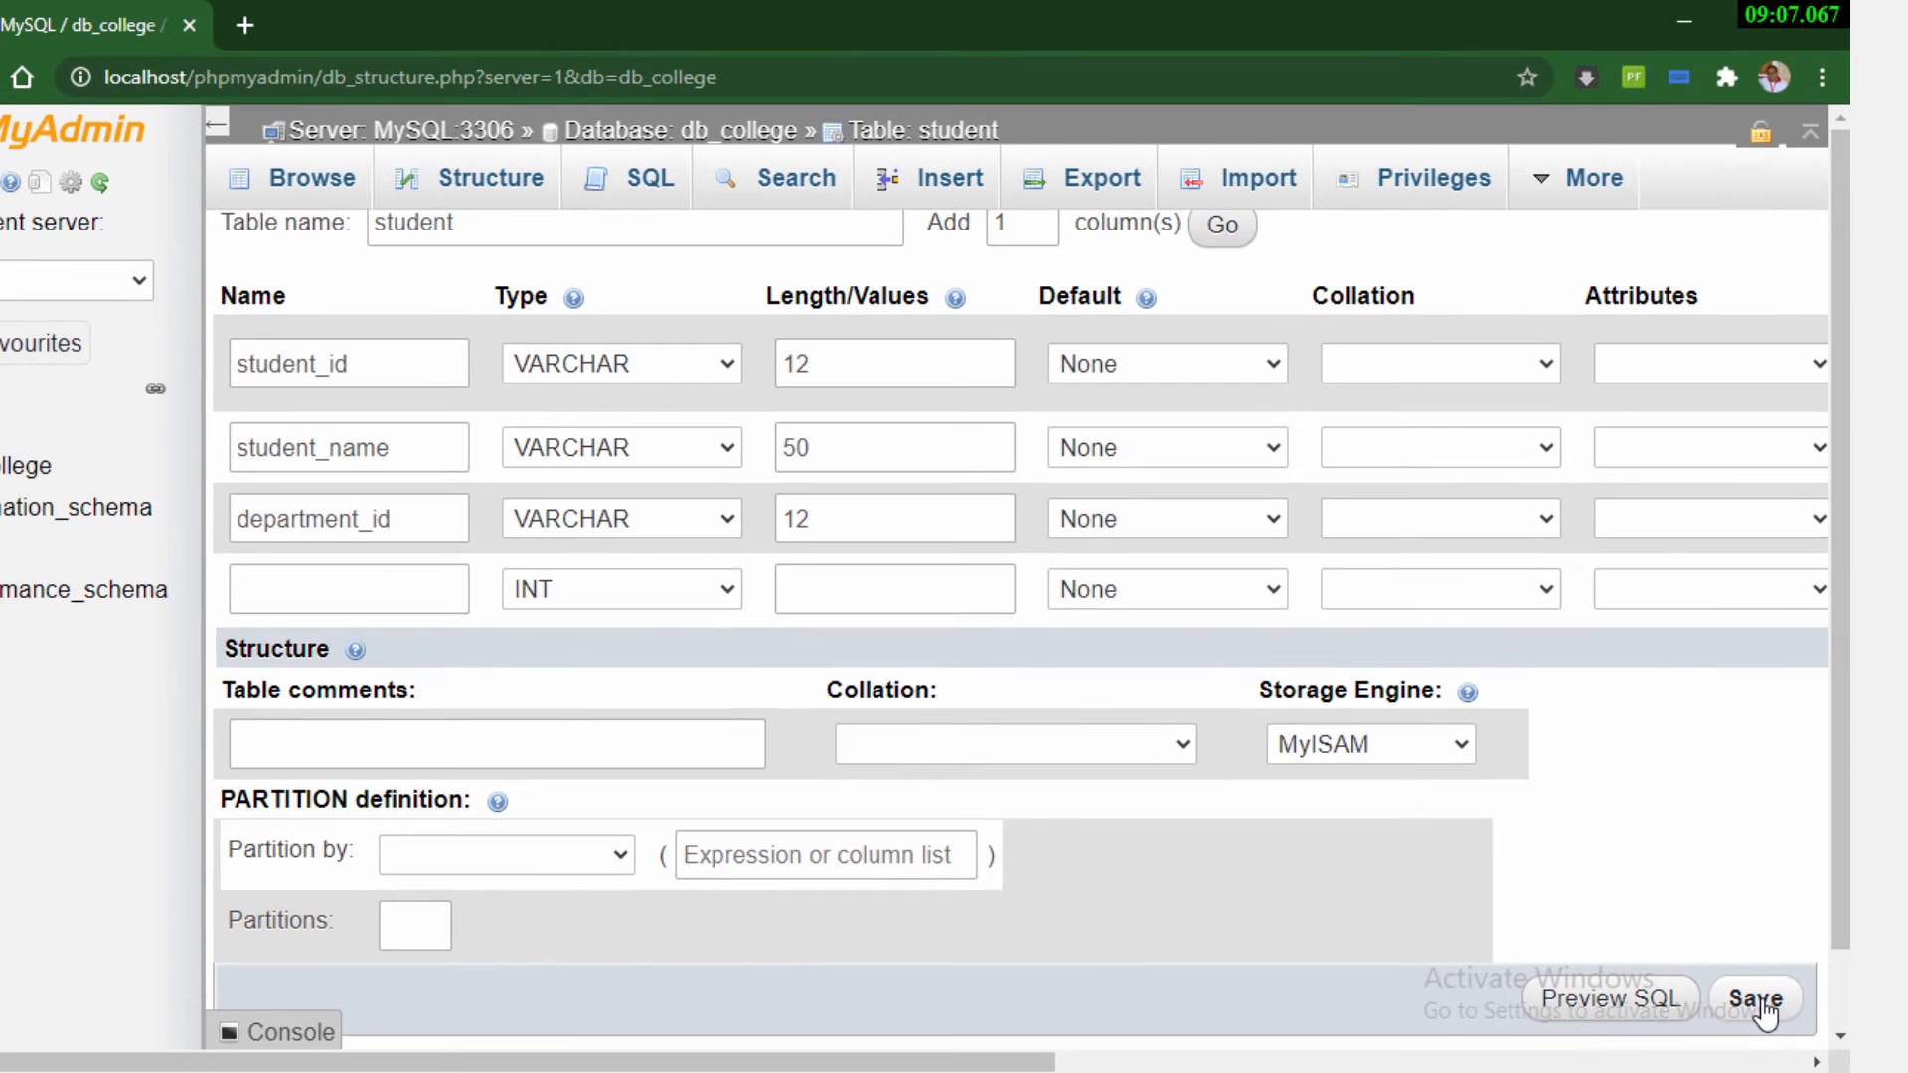
click(1756, 998)
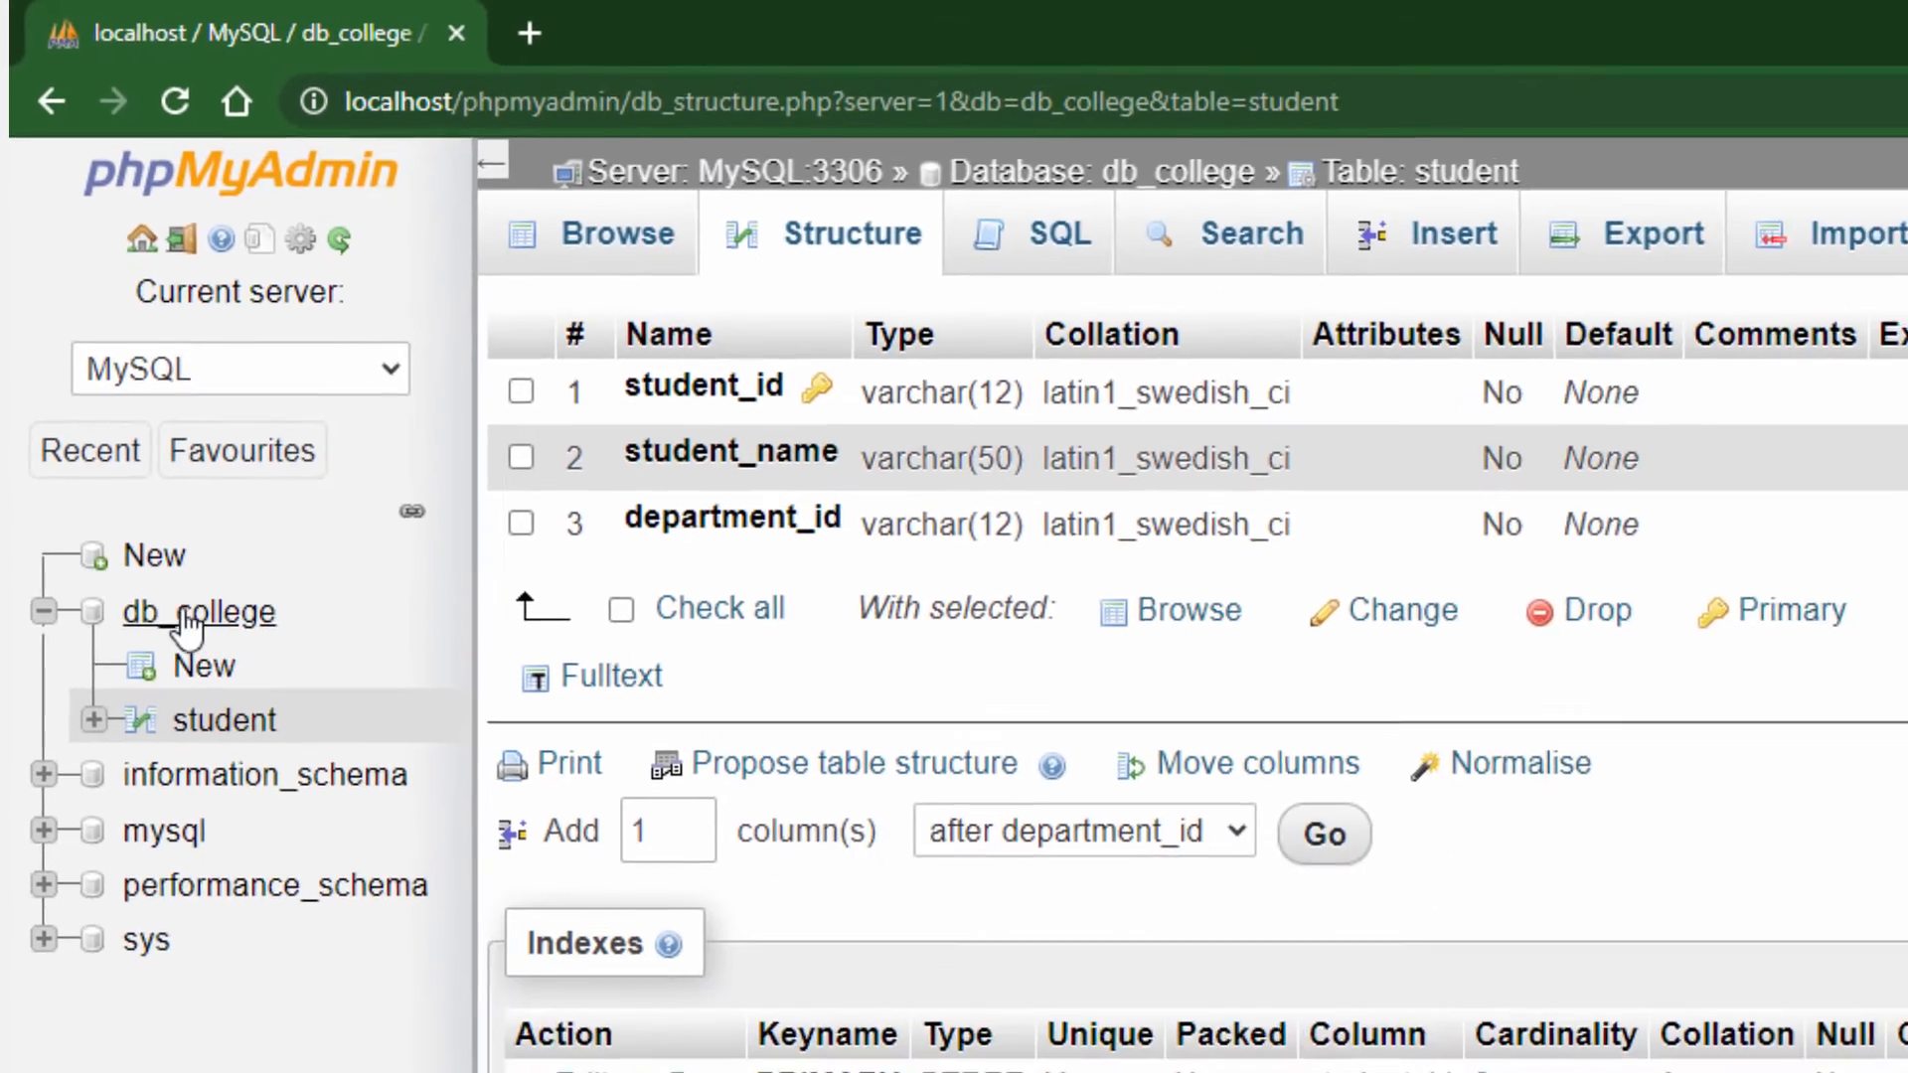
Return to the db_college database and start a new table named department with 4 columns
click(186, 616)
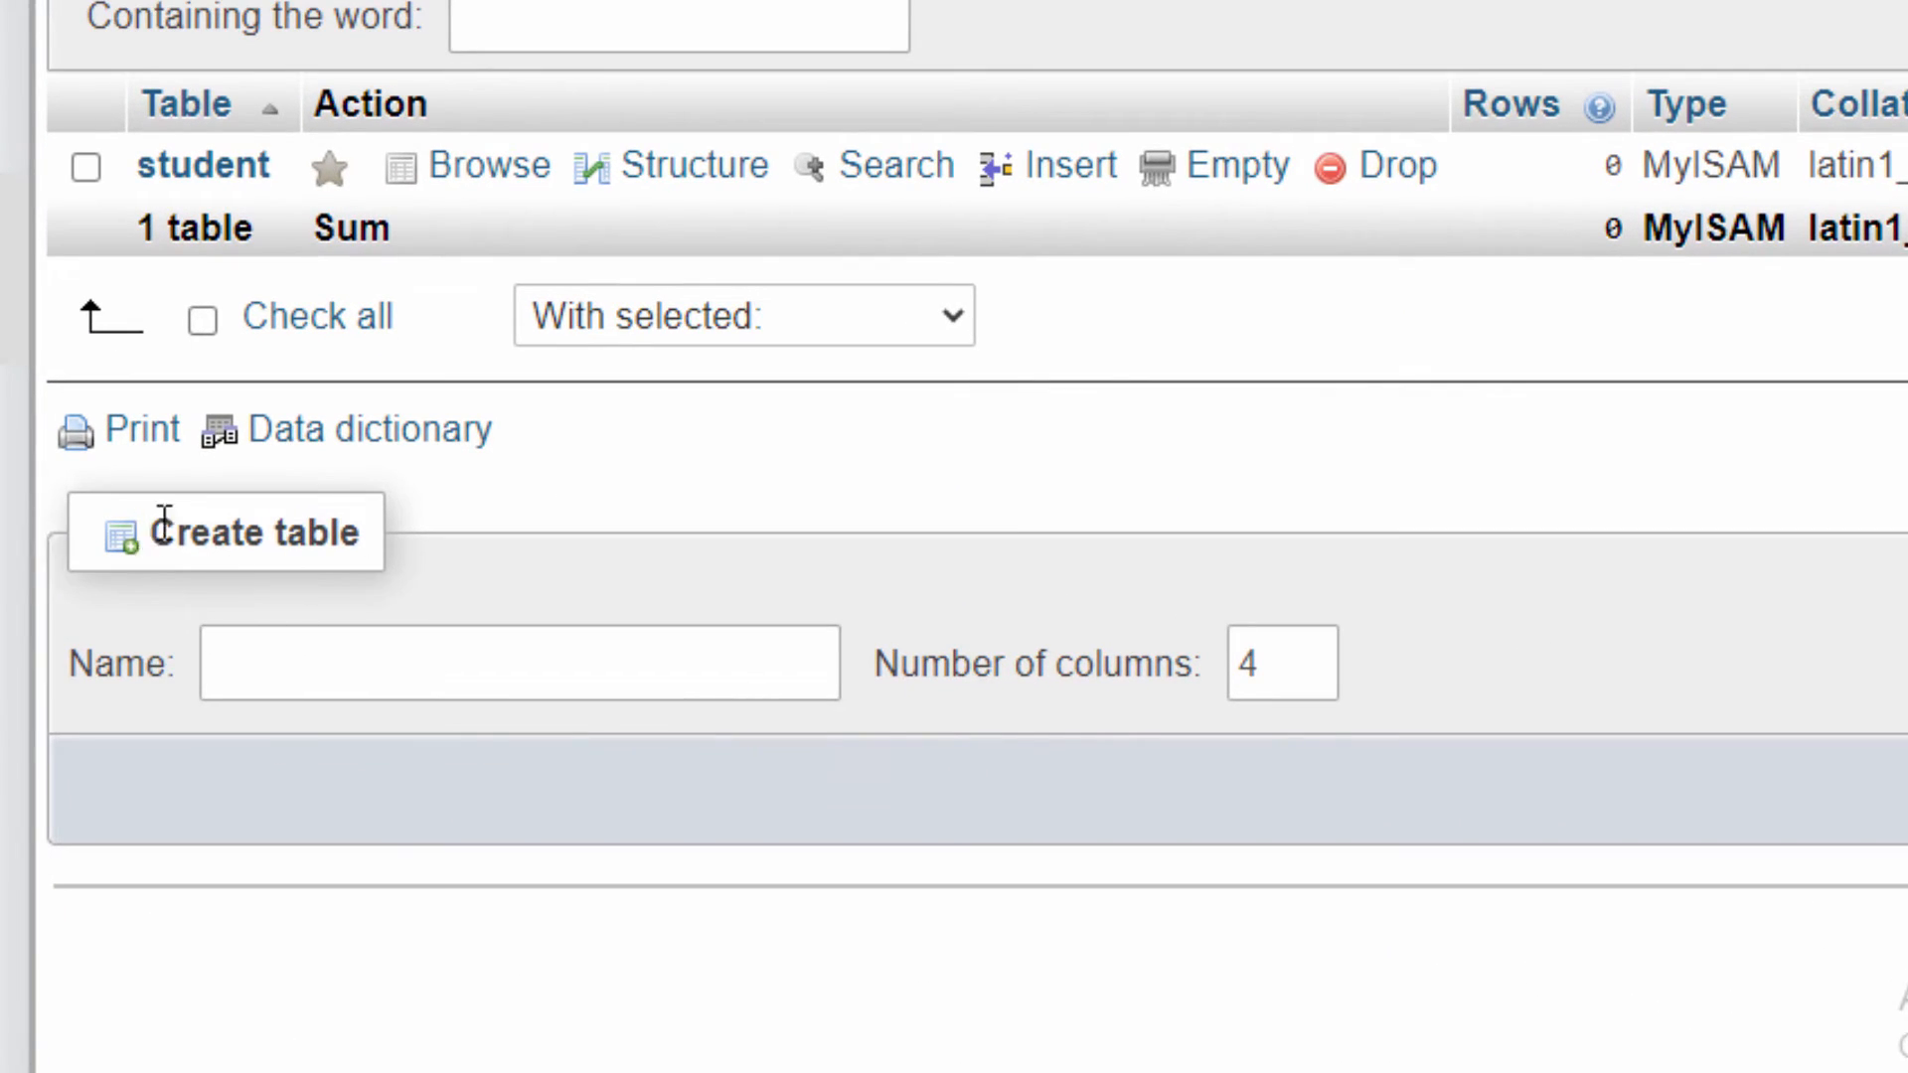
click(292, 662)
text(department)
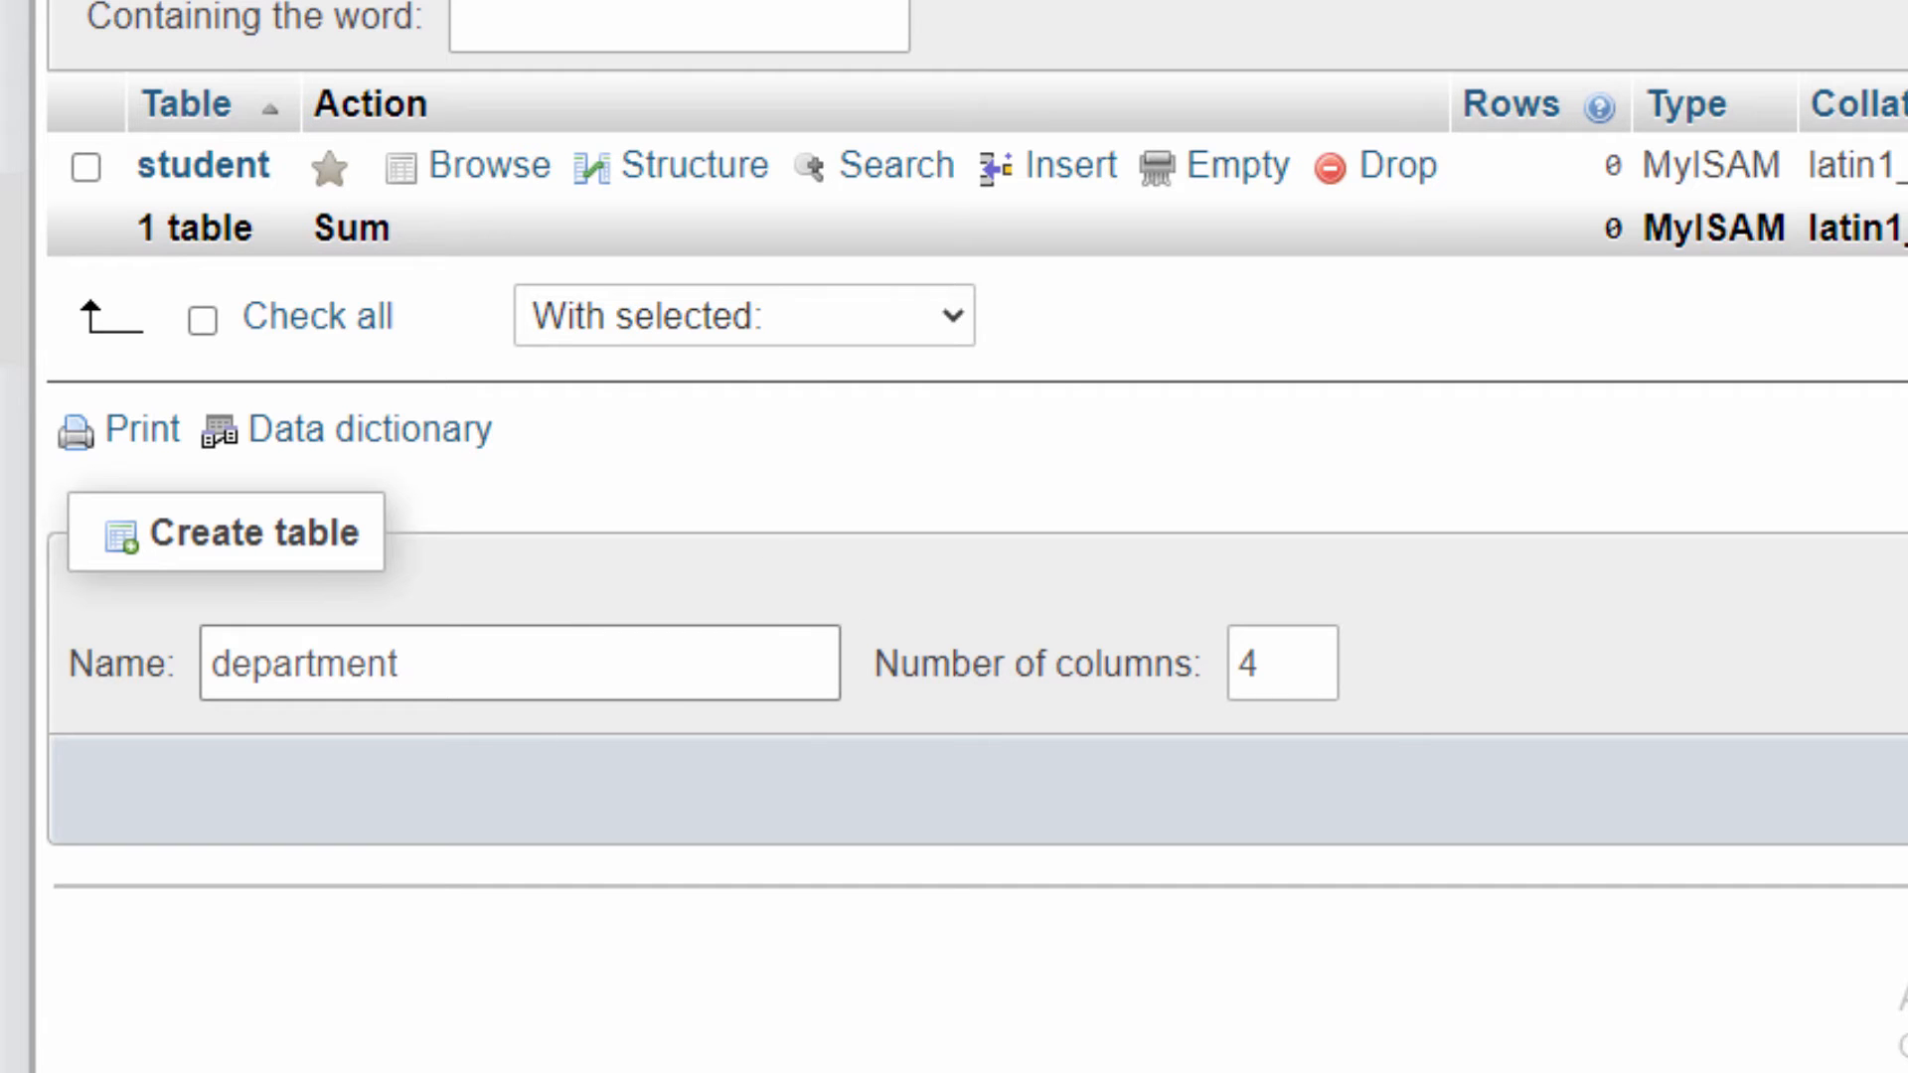
key(Return)
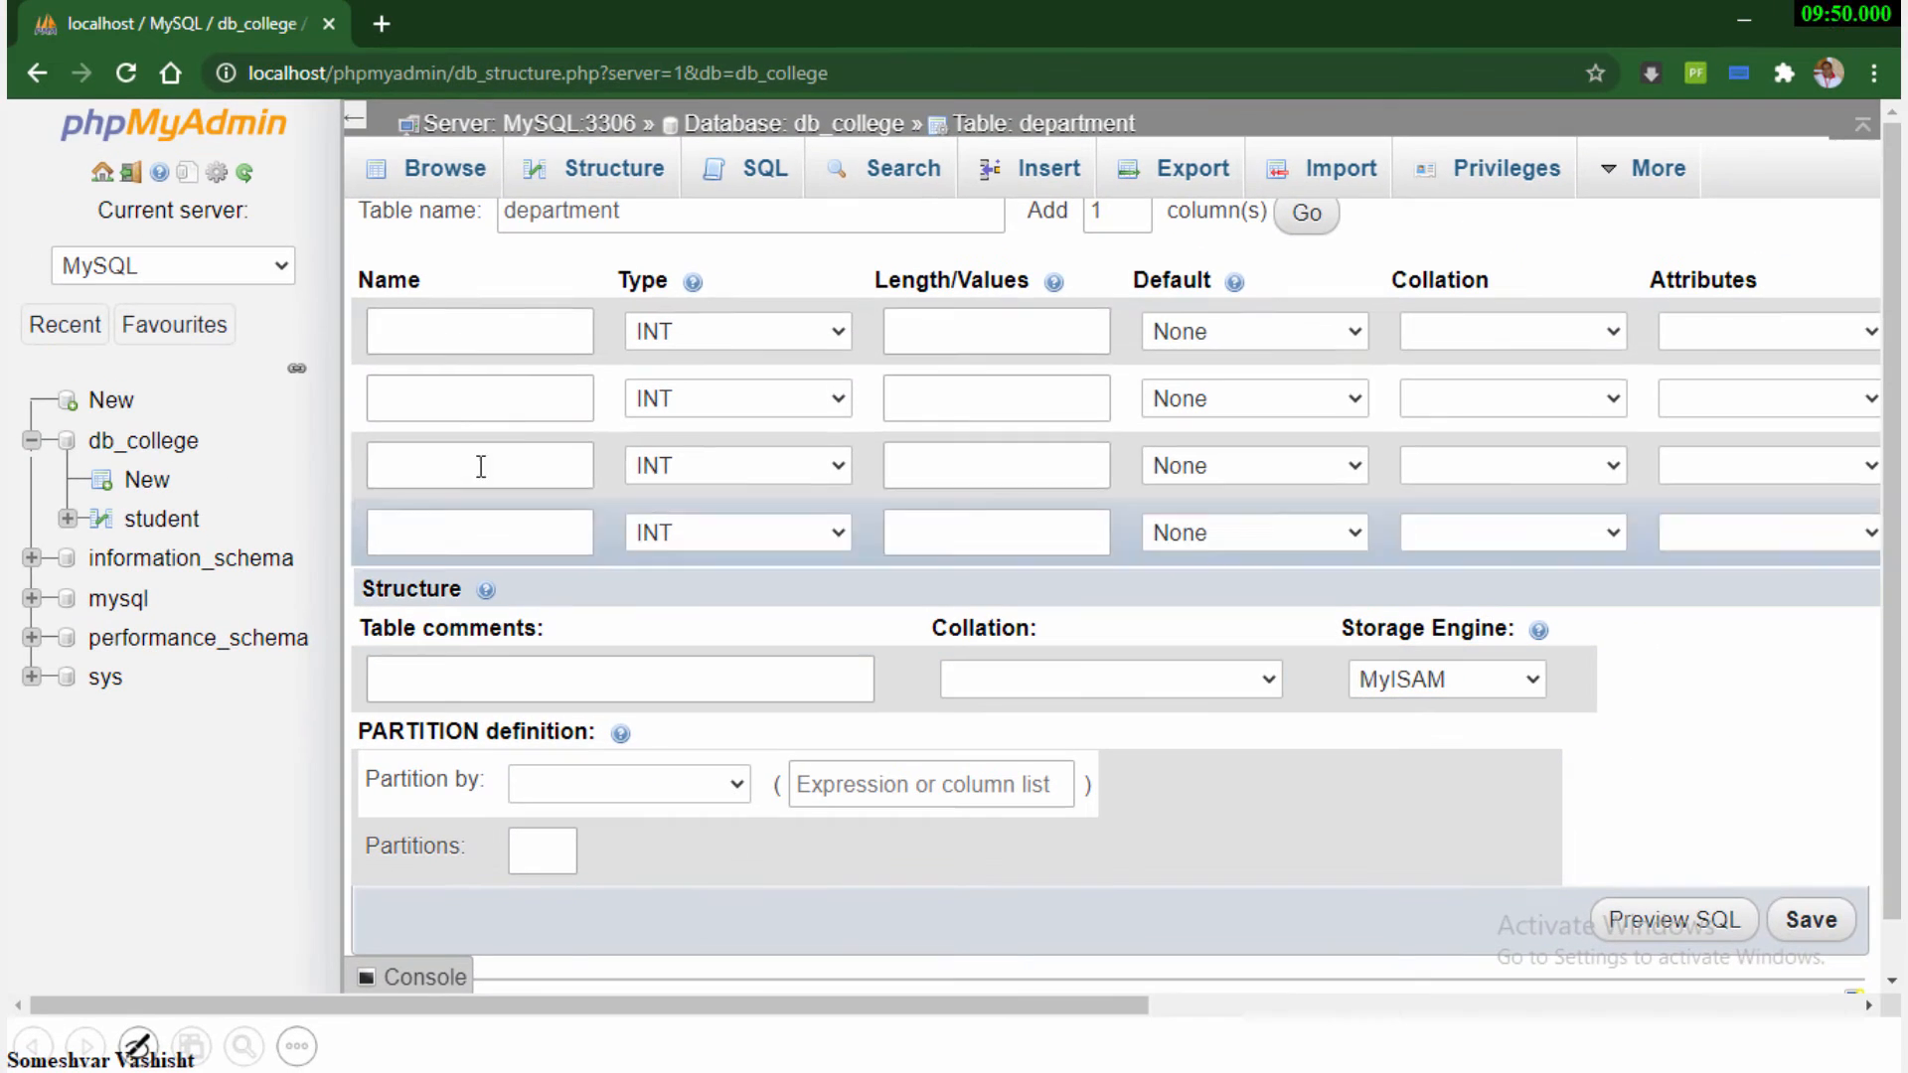
Define the first column of the department table as department_id, type VARCHAR, length 12
text(department)
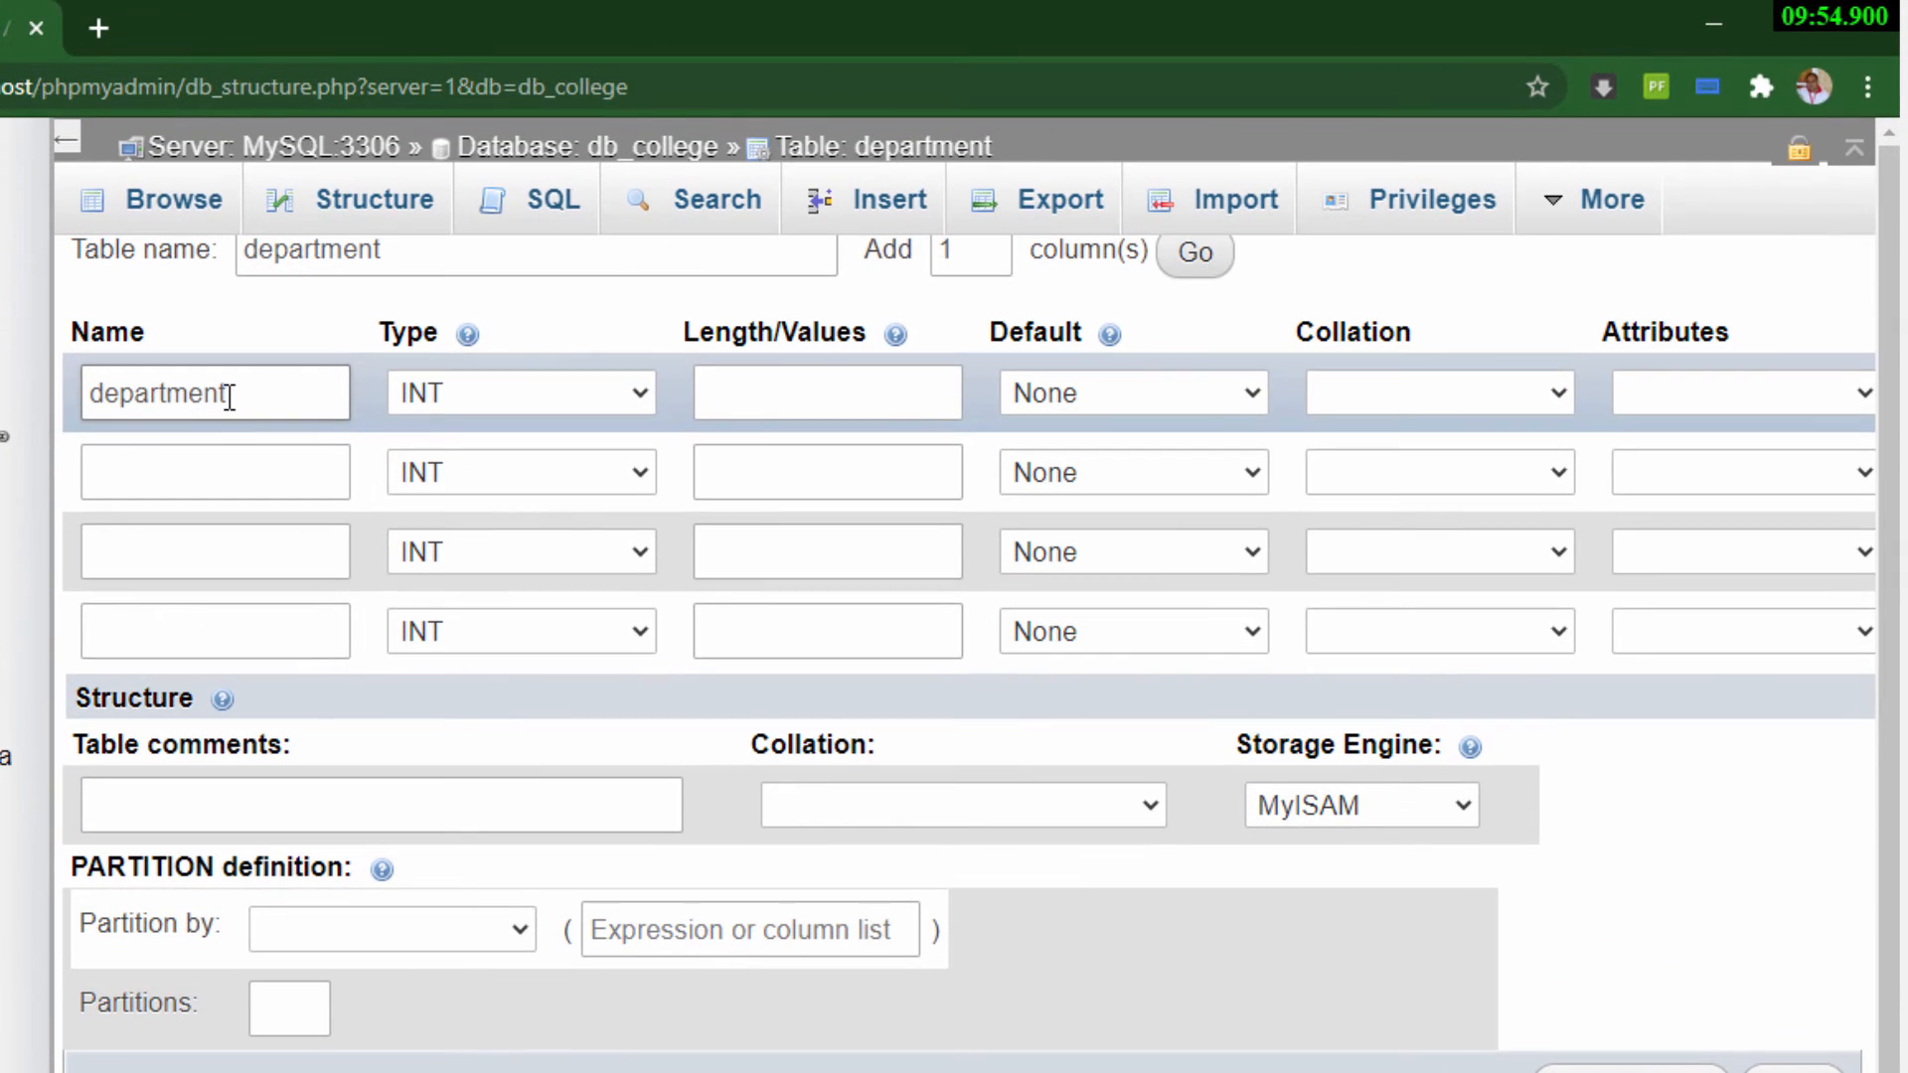
text(_id)
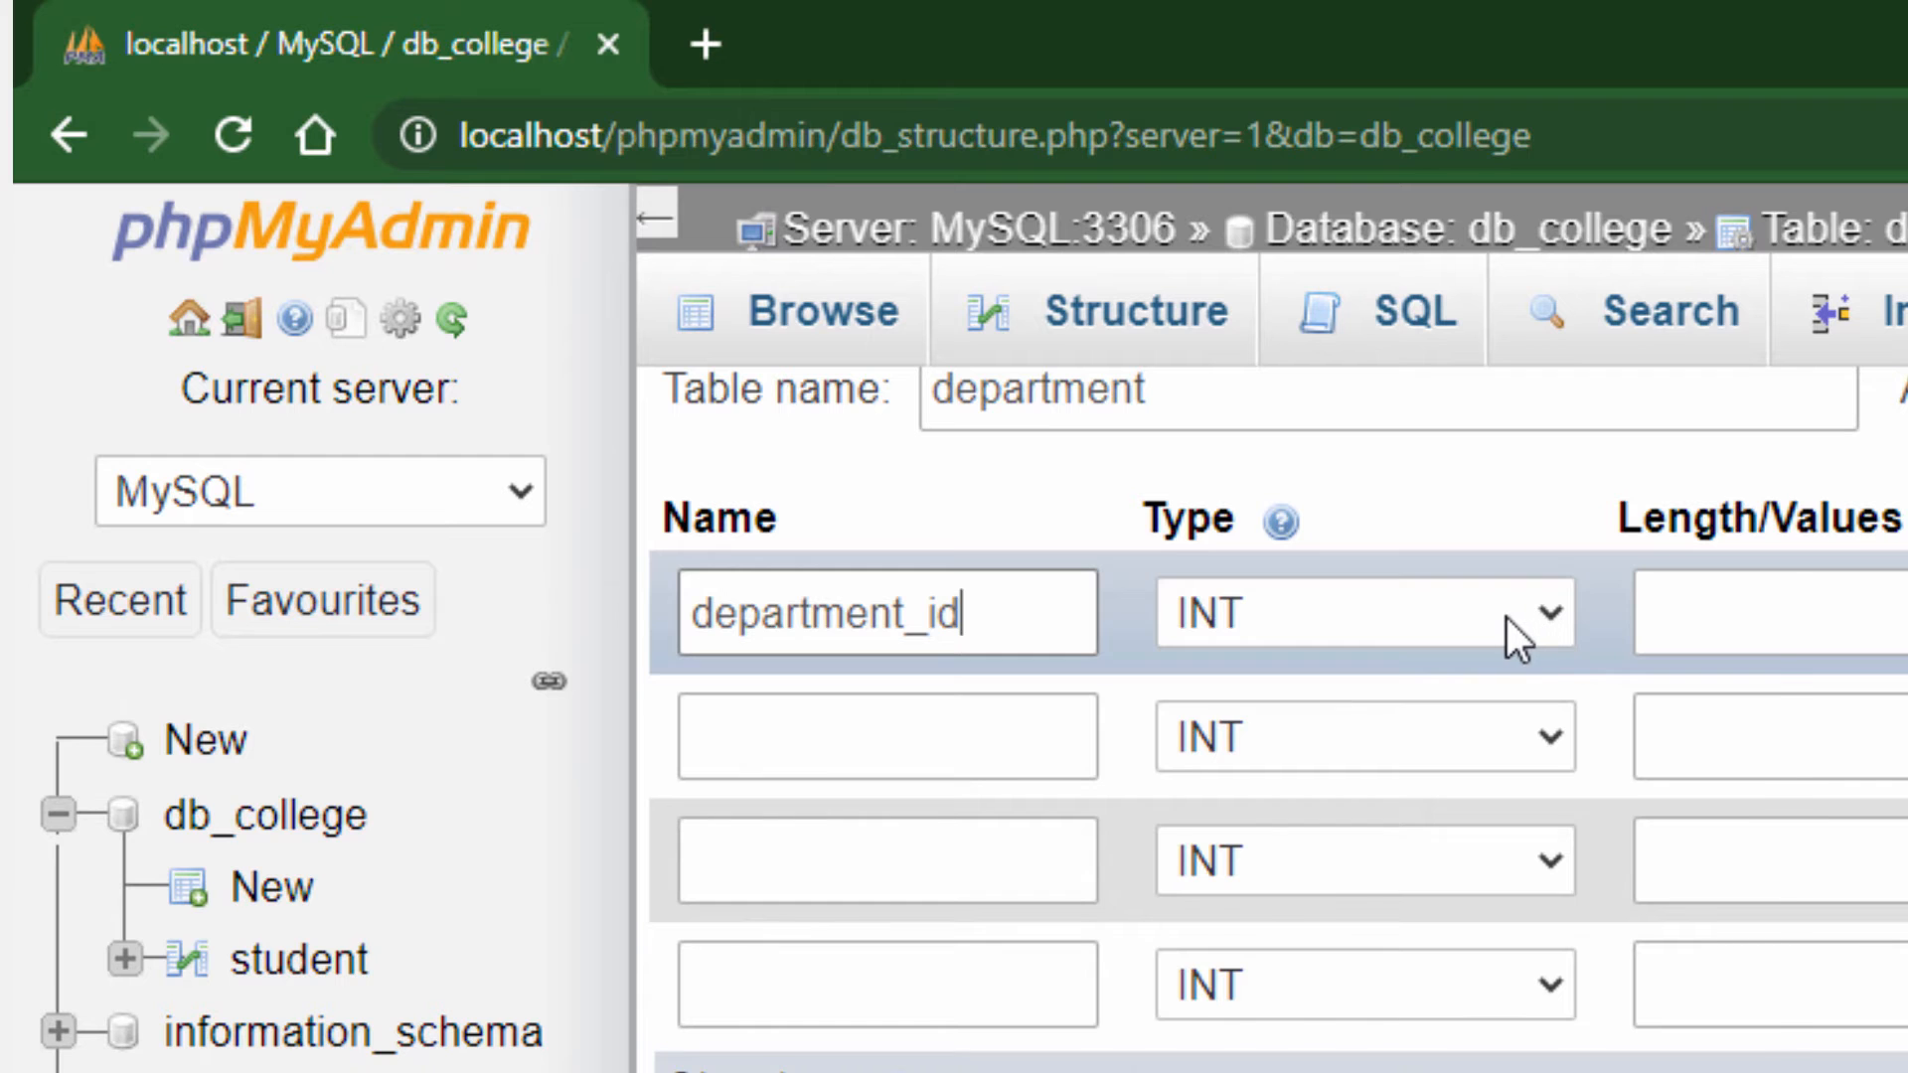
click(1507, 617)
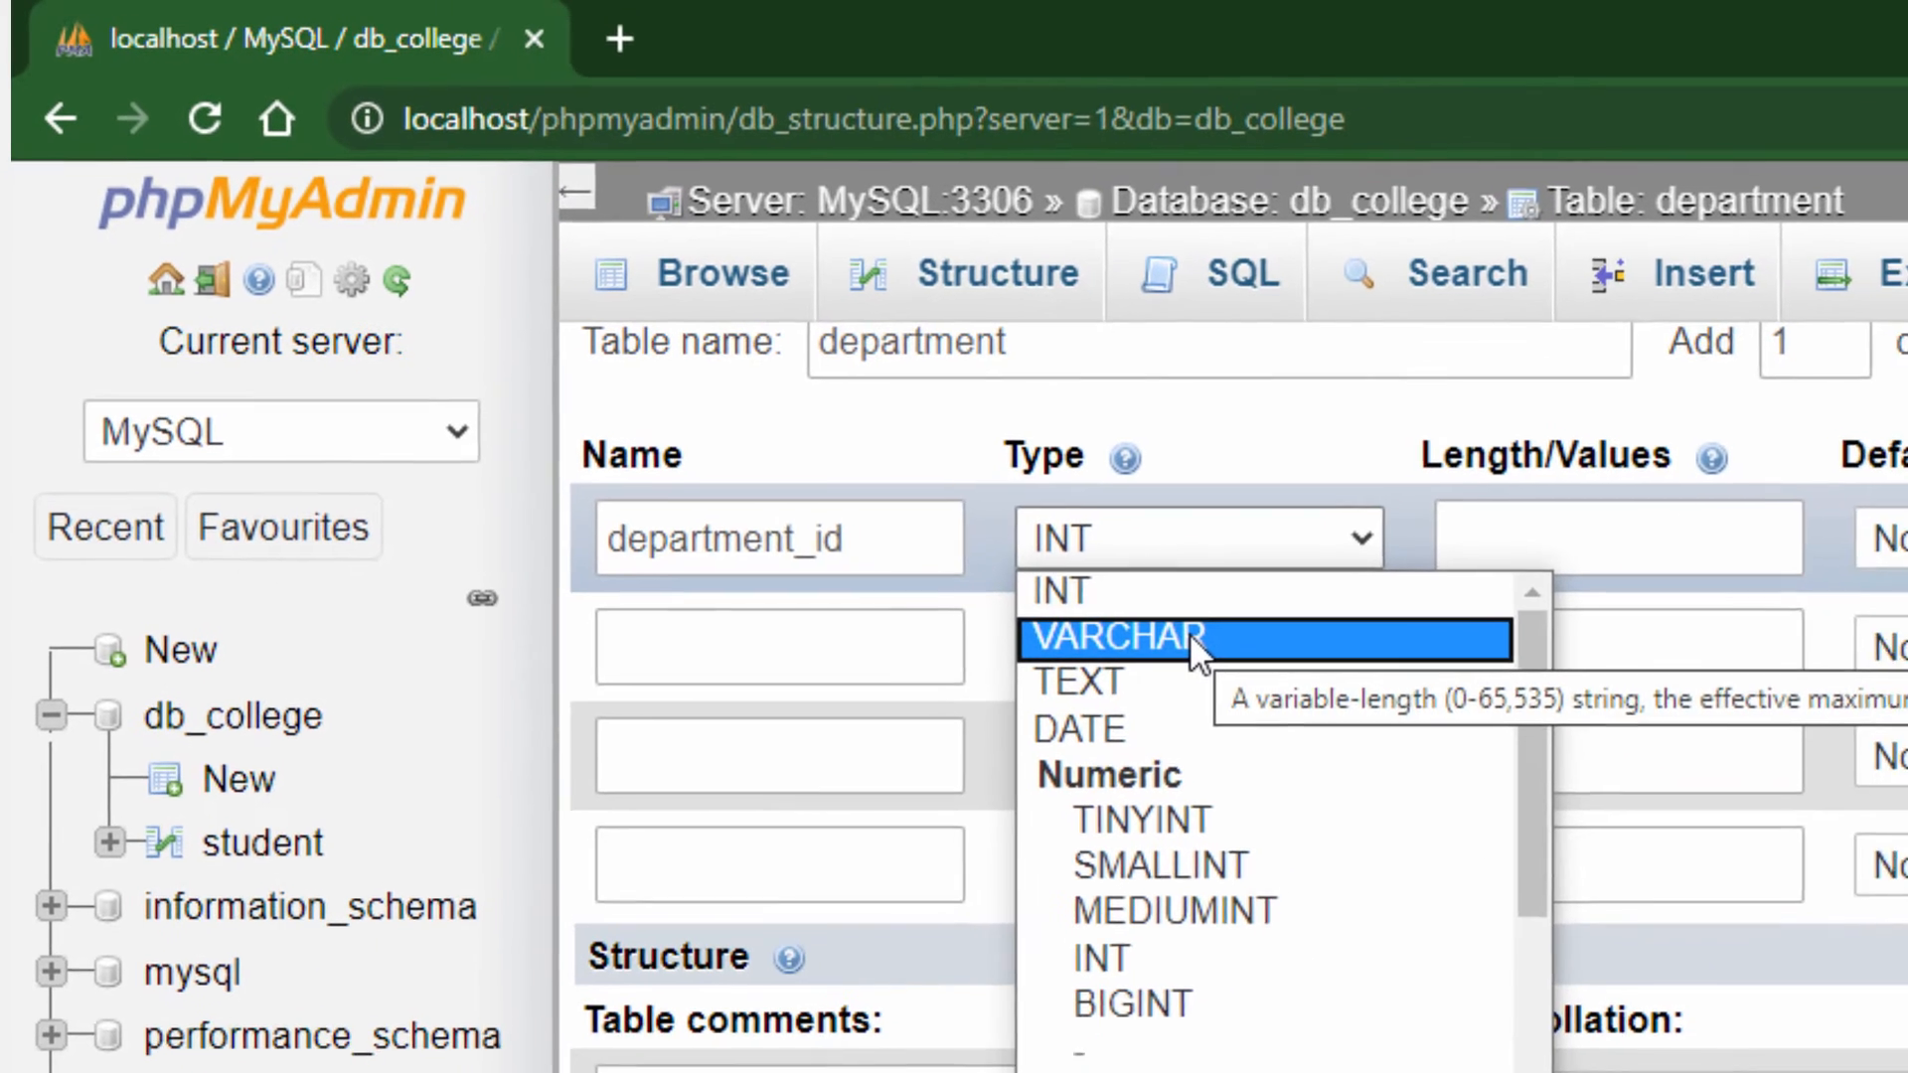
click(1357, 725)
click(1427, 504)
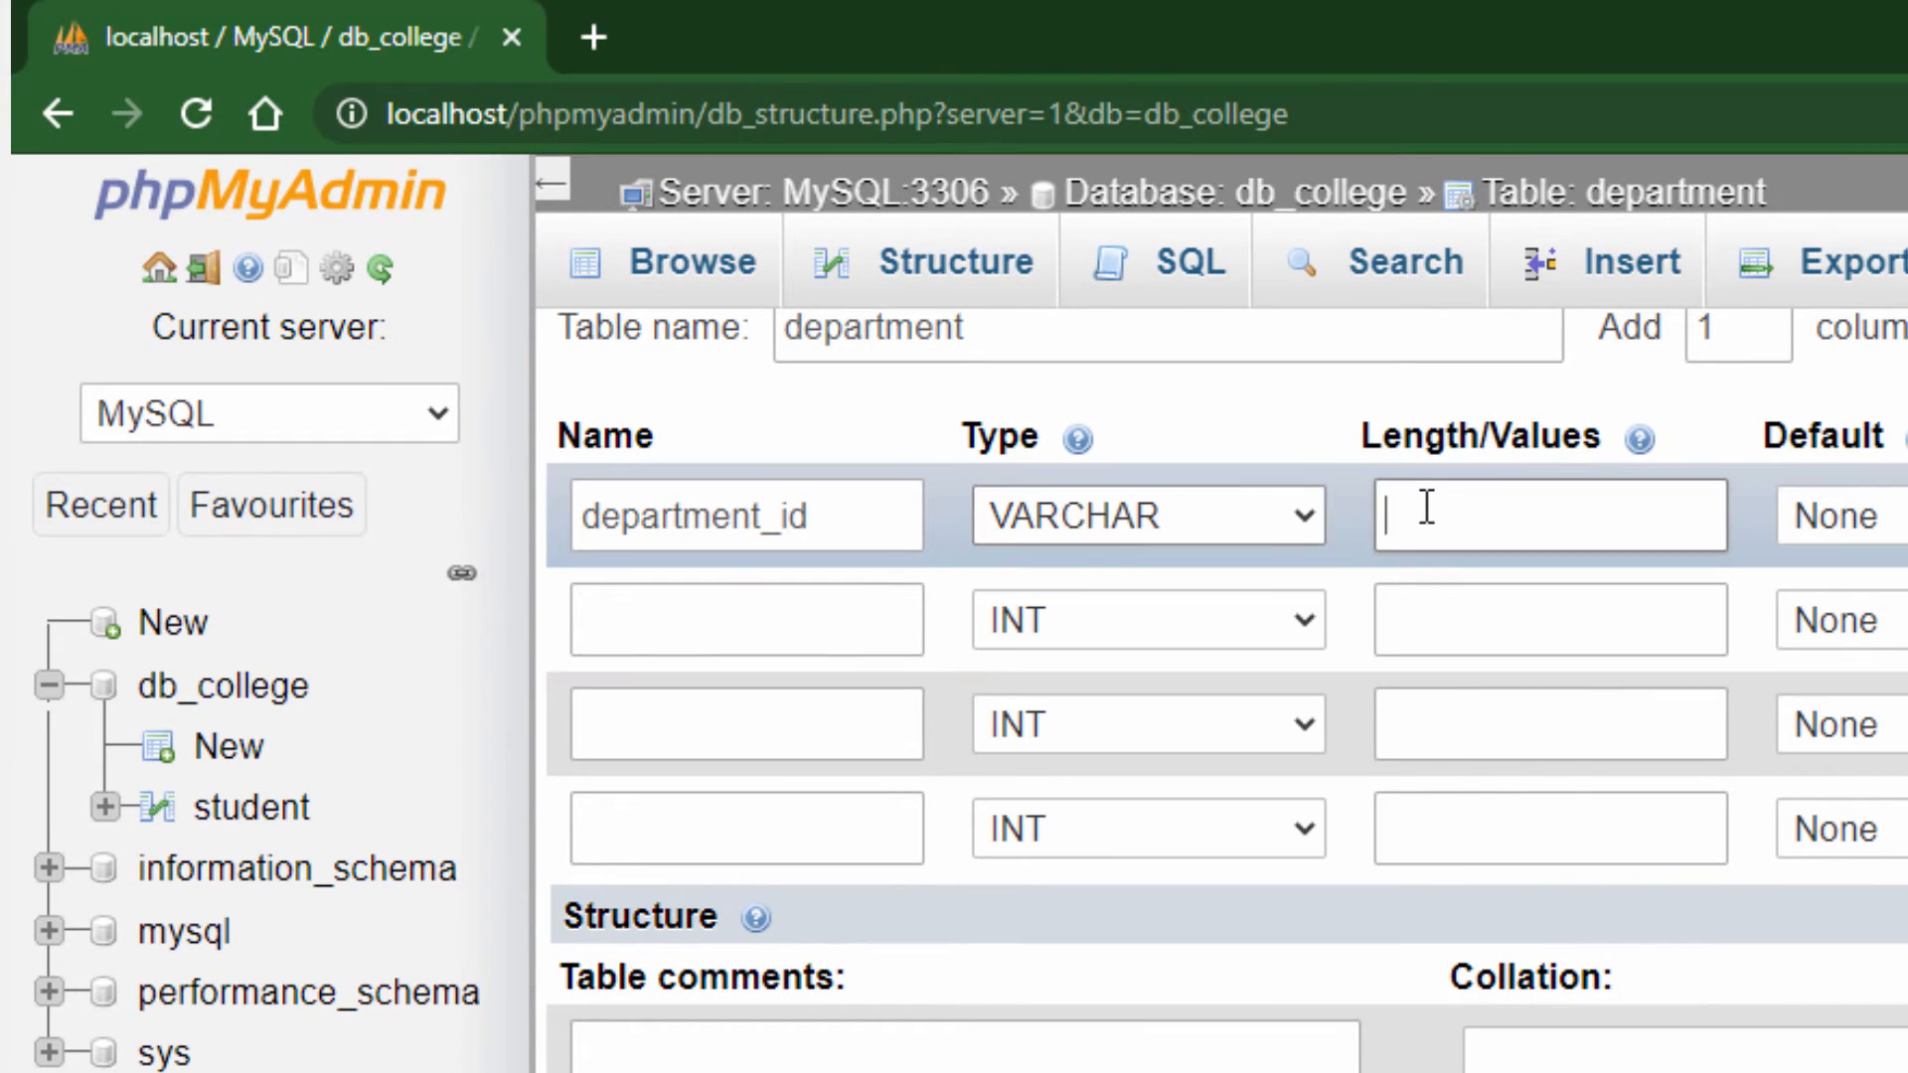
text(12)
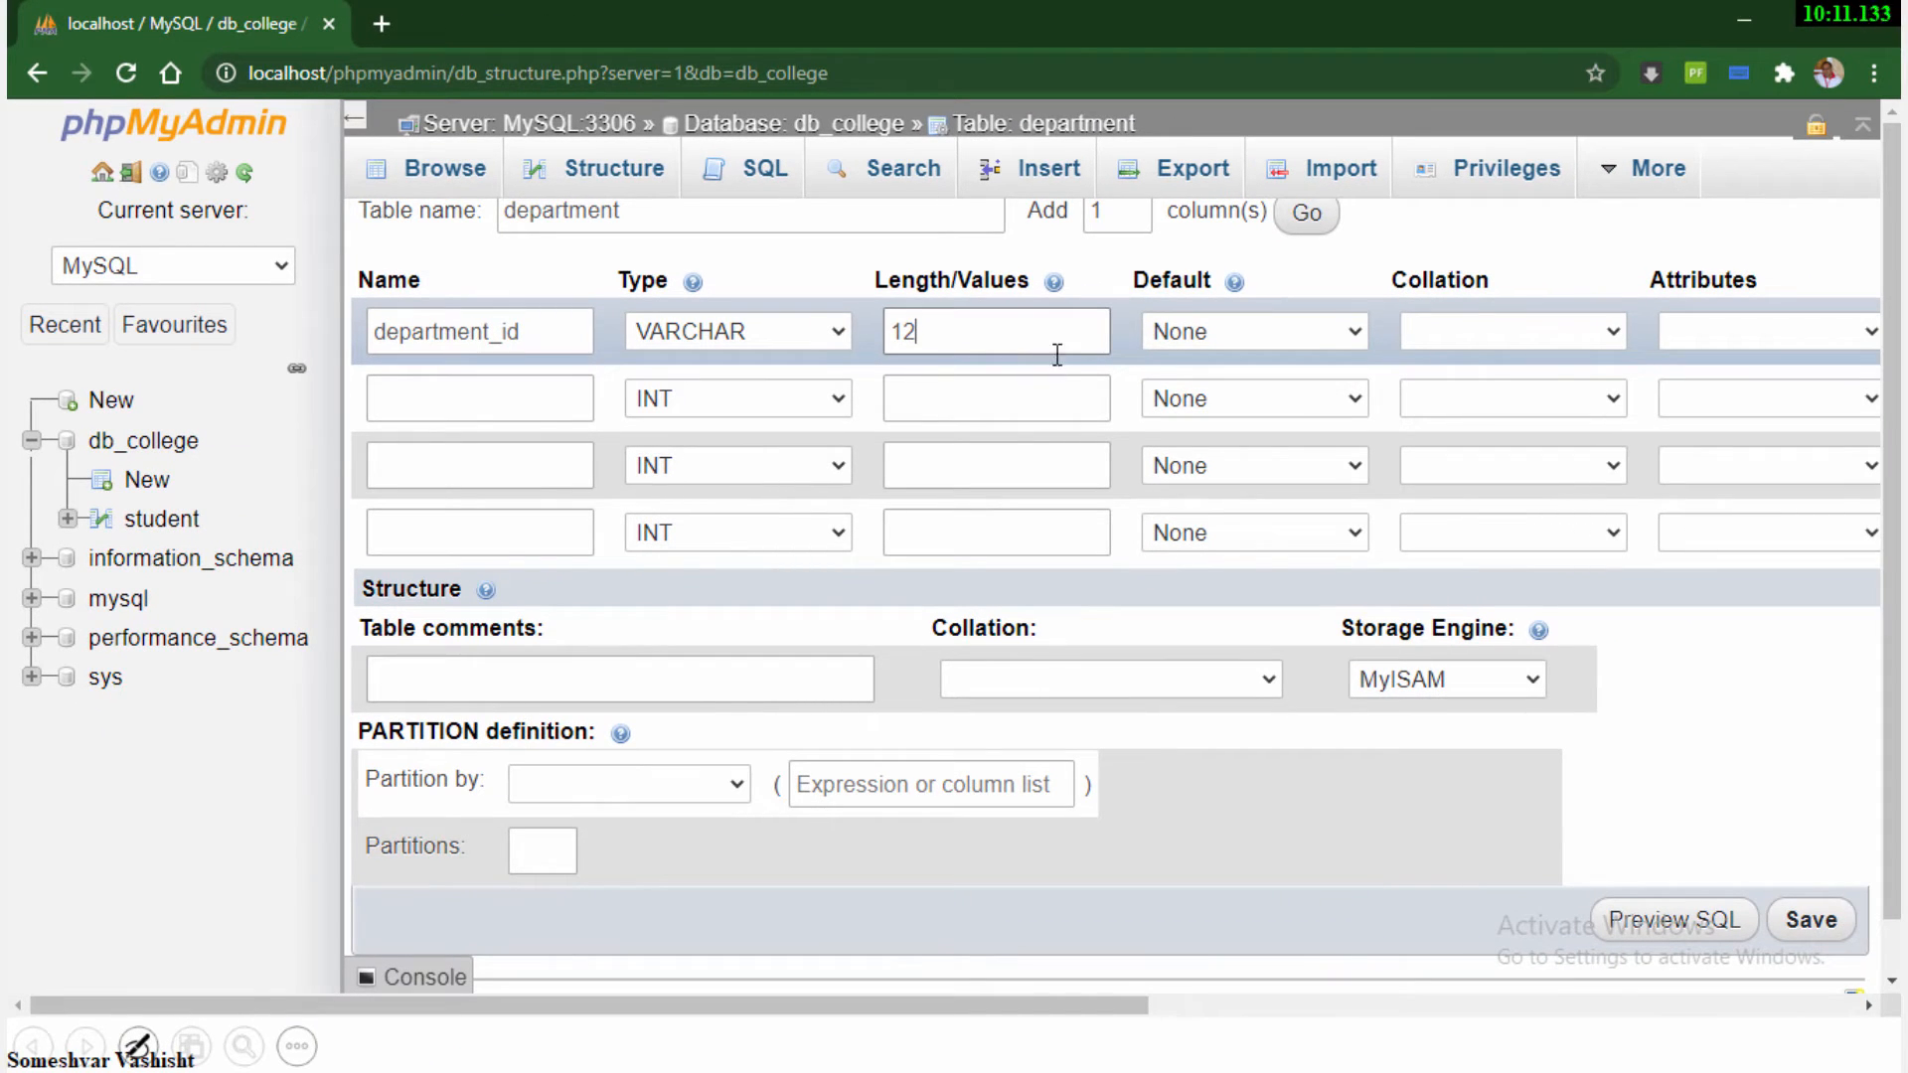
Make department_id the PRIMARY index of the department table, leaving the index size empty
drag(971, 1007, 1347, 1022)
click(1439, 337)
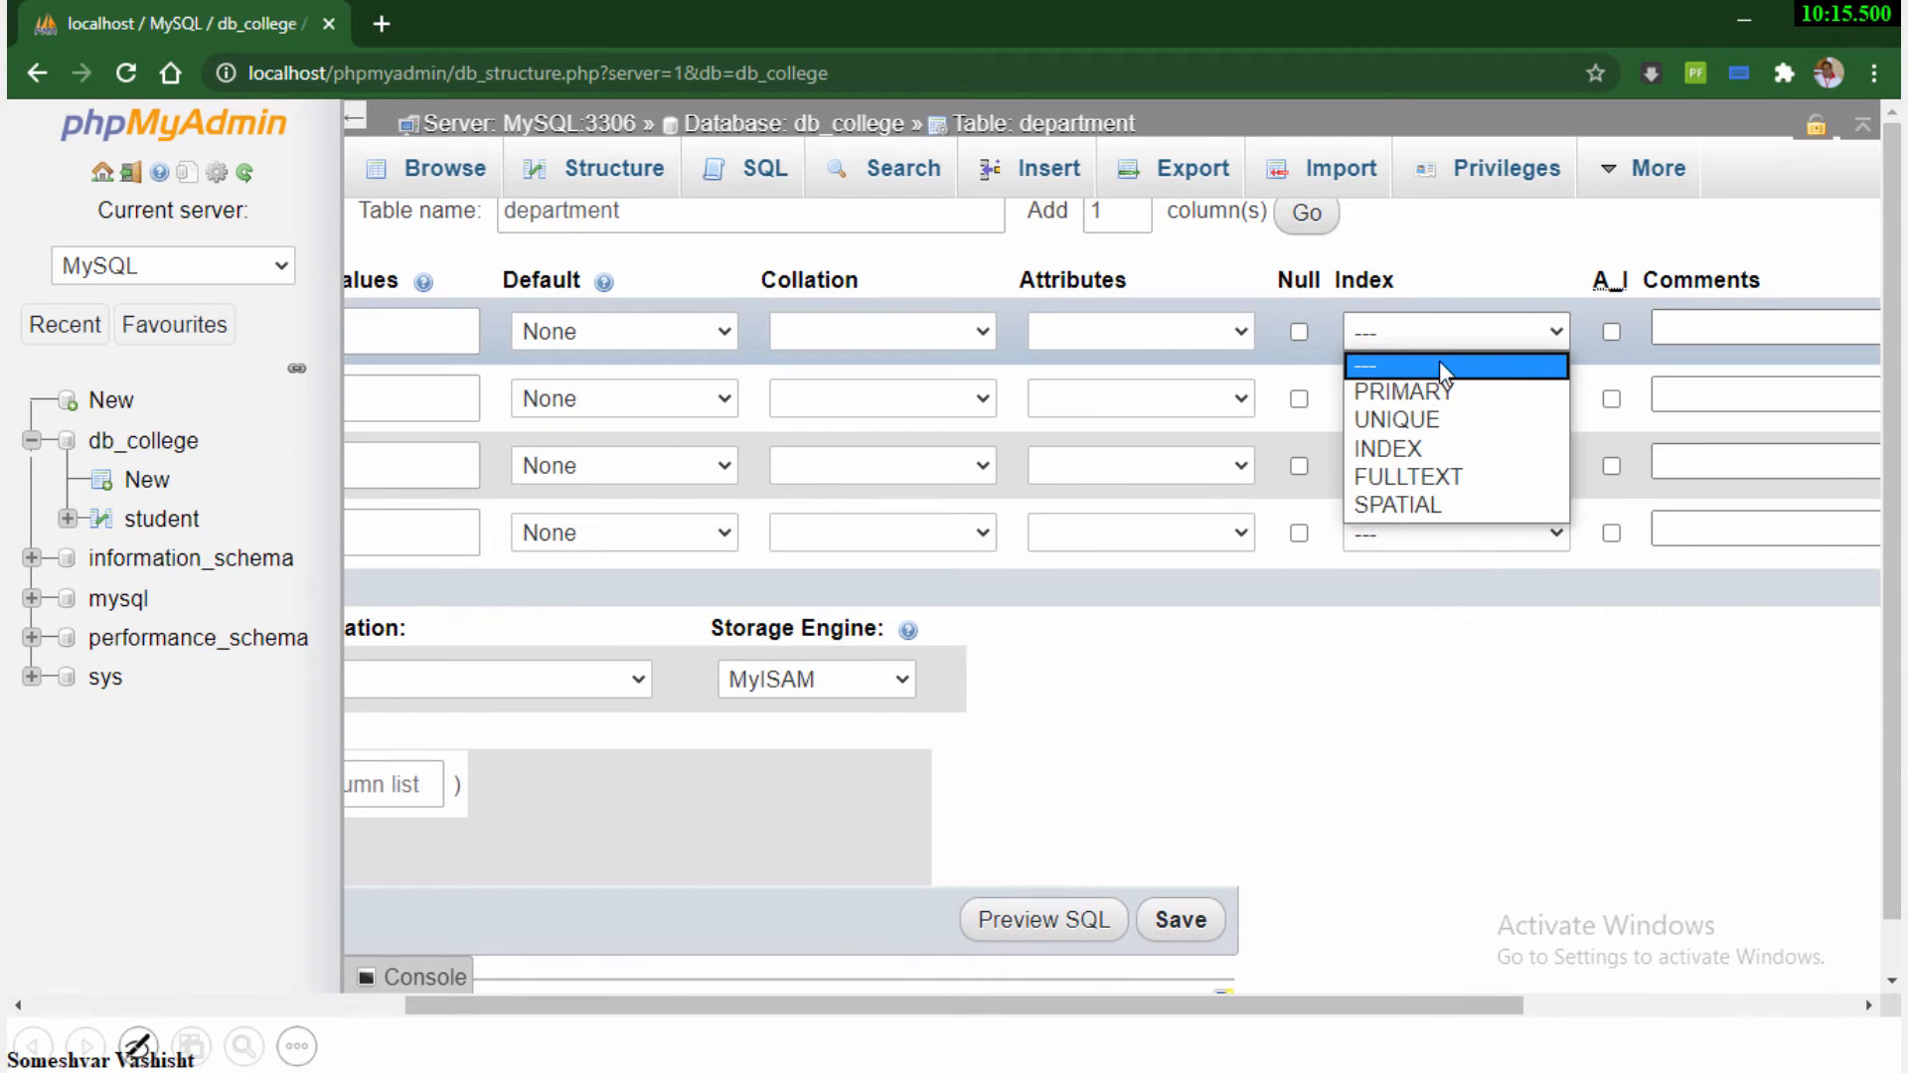
click(1443, 394)
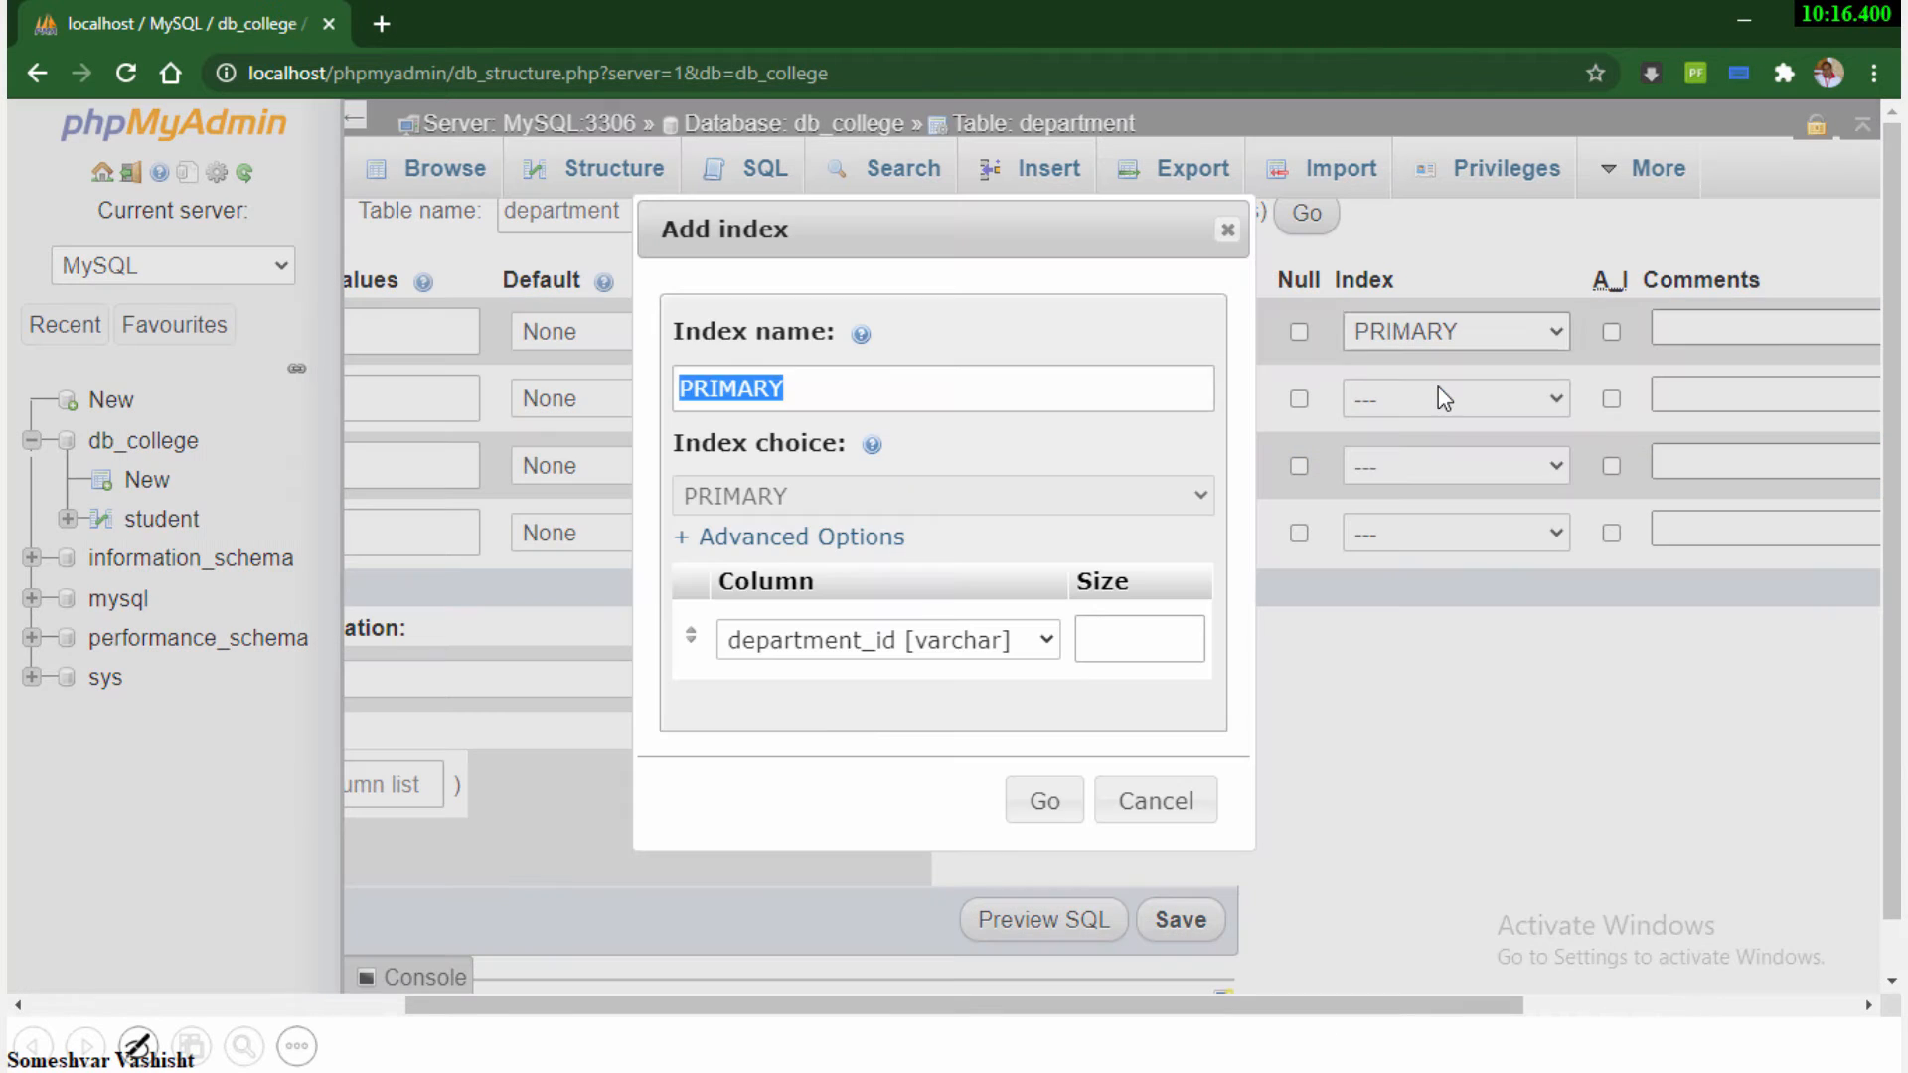
click(1035, 807)
Define the second column as department_name, type VARCHAR, length 30, and save the department table with the remaining columns blank
drag(1014, 1018, 534, 1017)
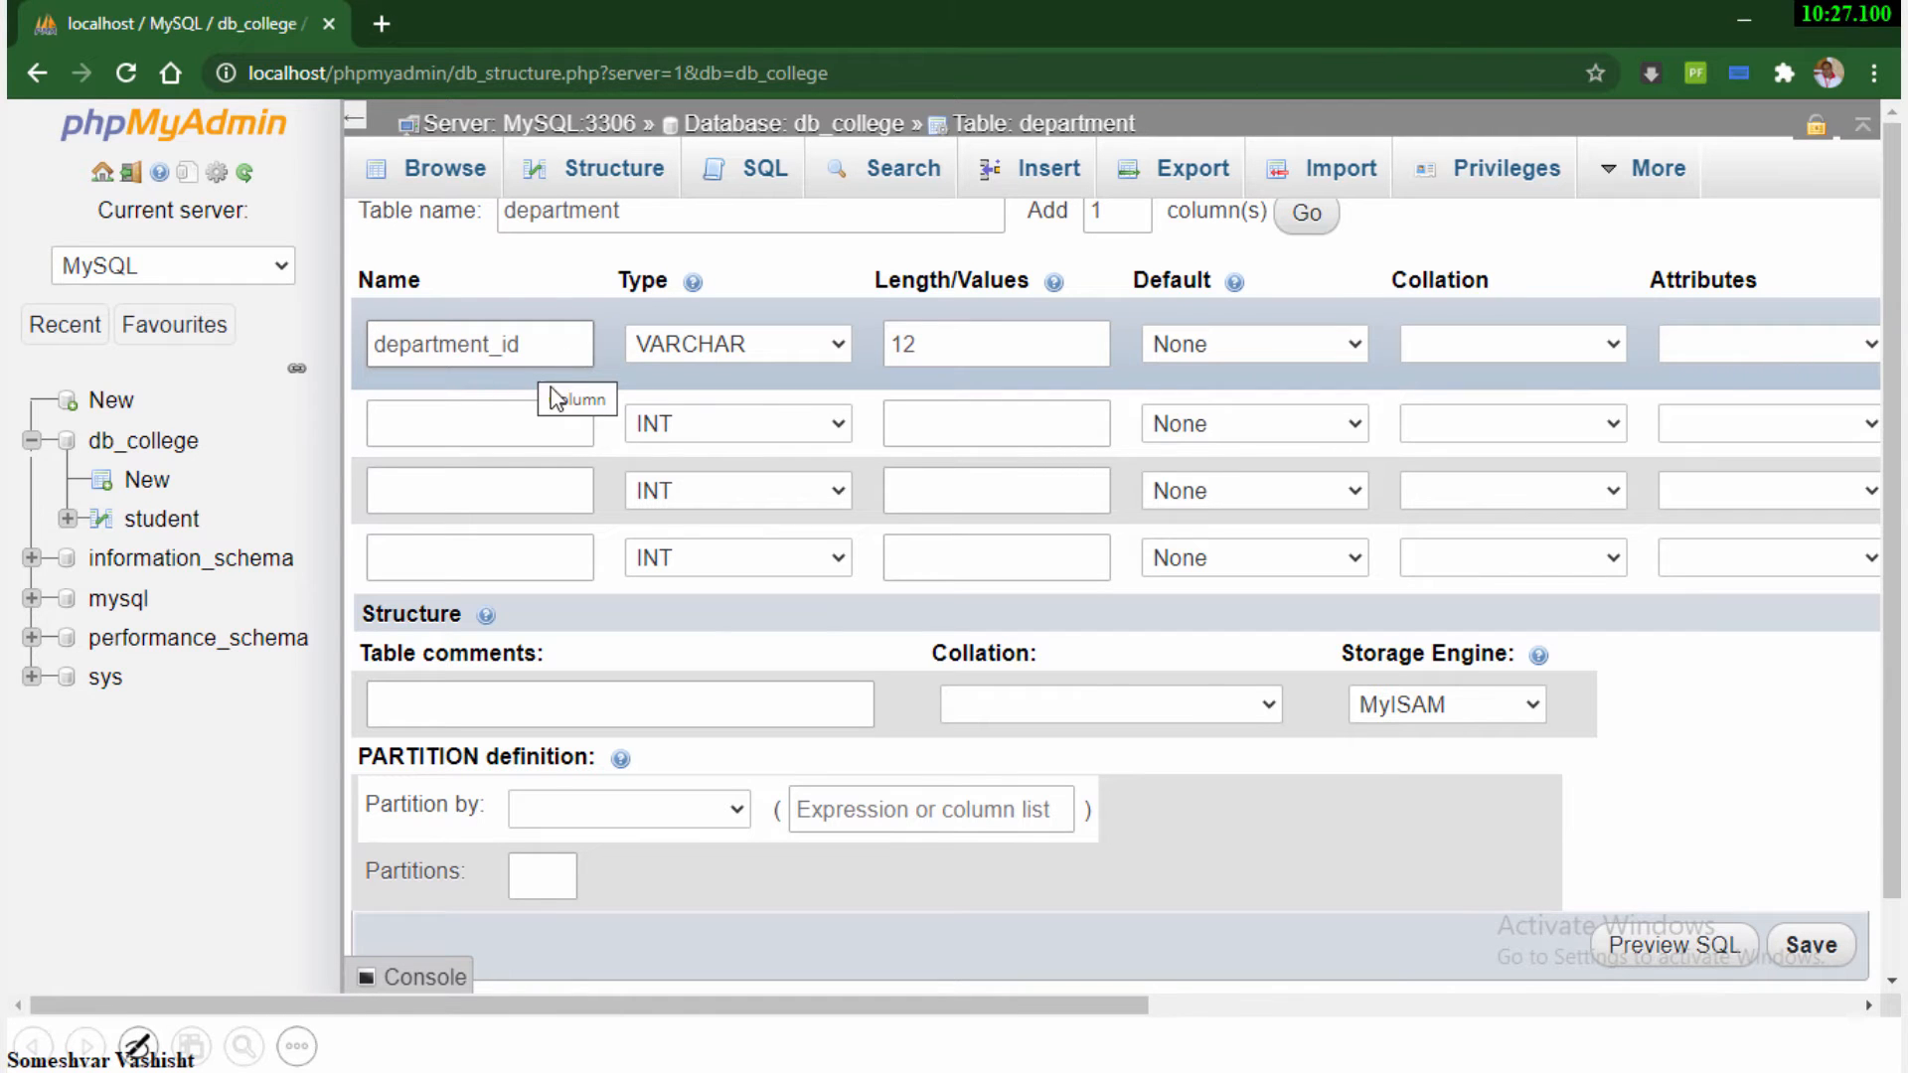
click(427, 425)
text(department_name)
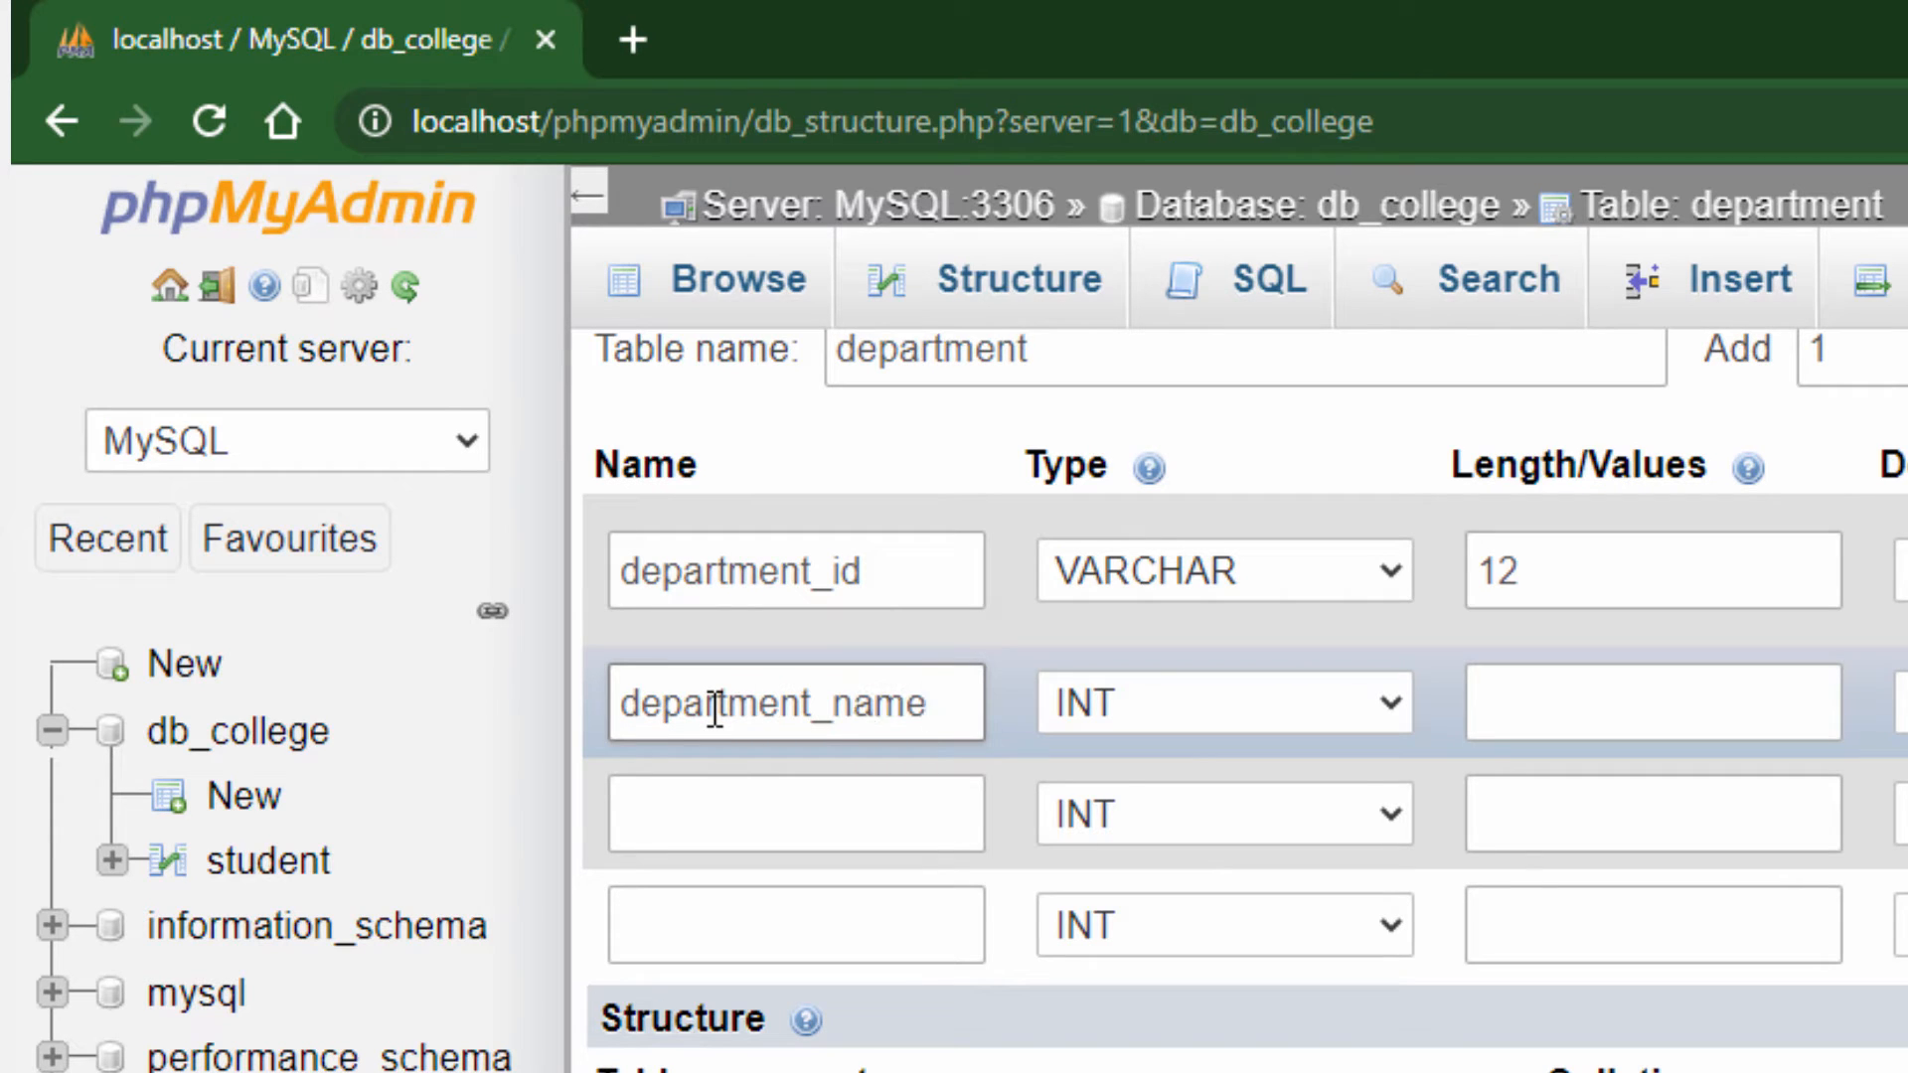
click(1178, 698)
click(1182, 795)
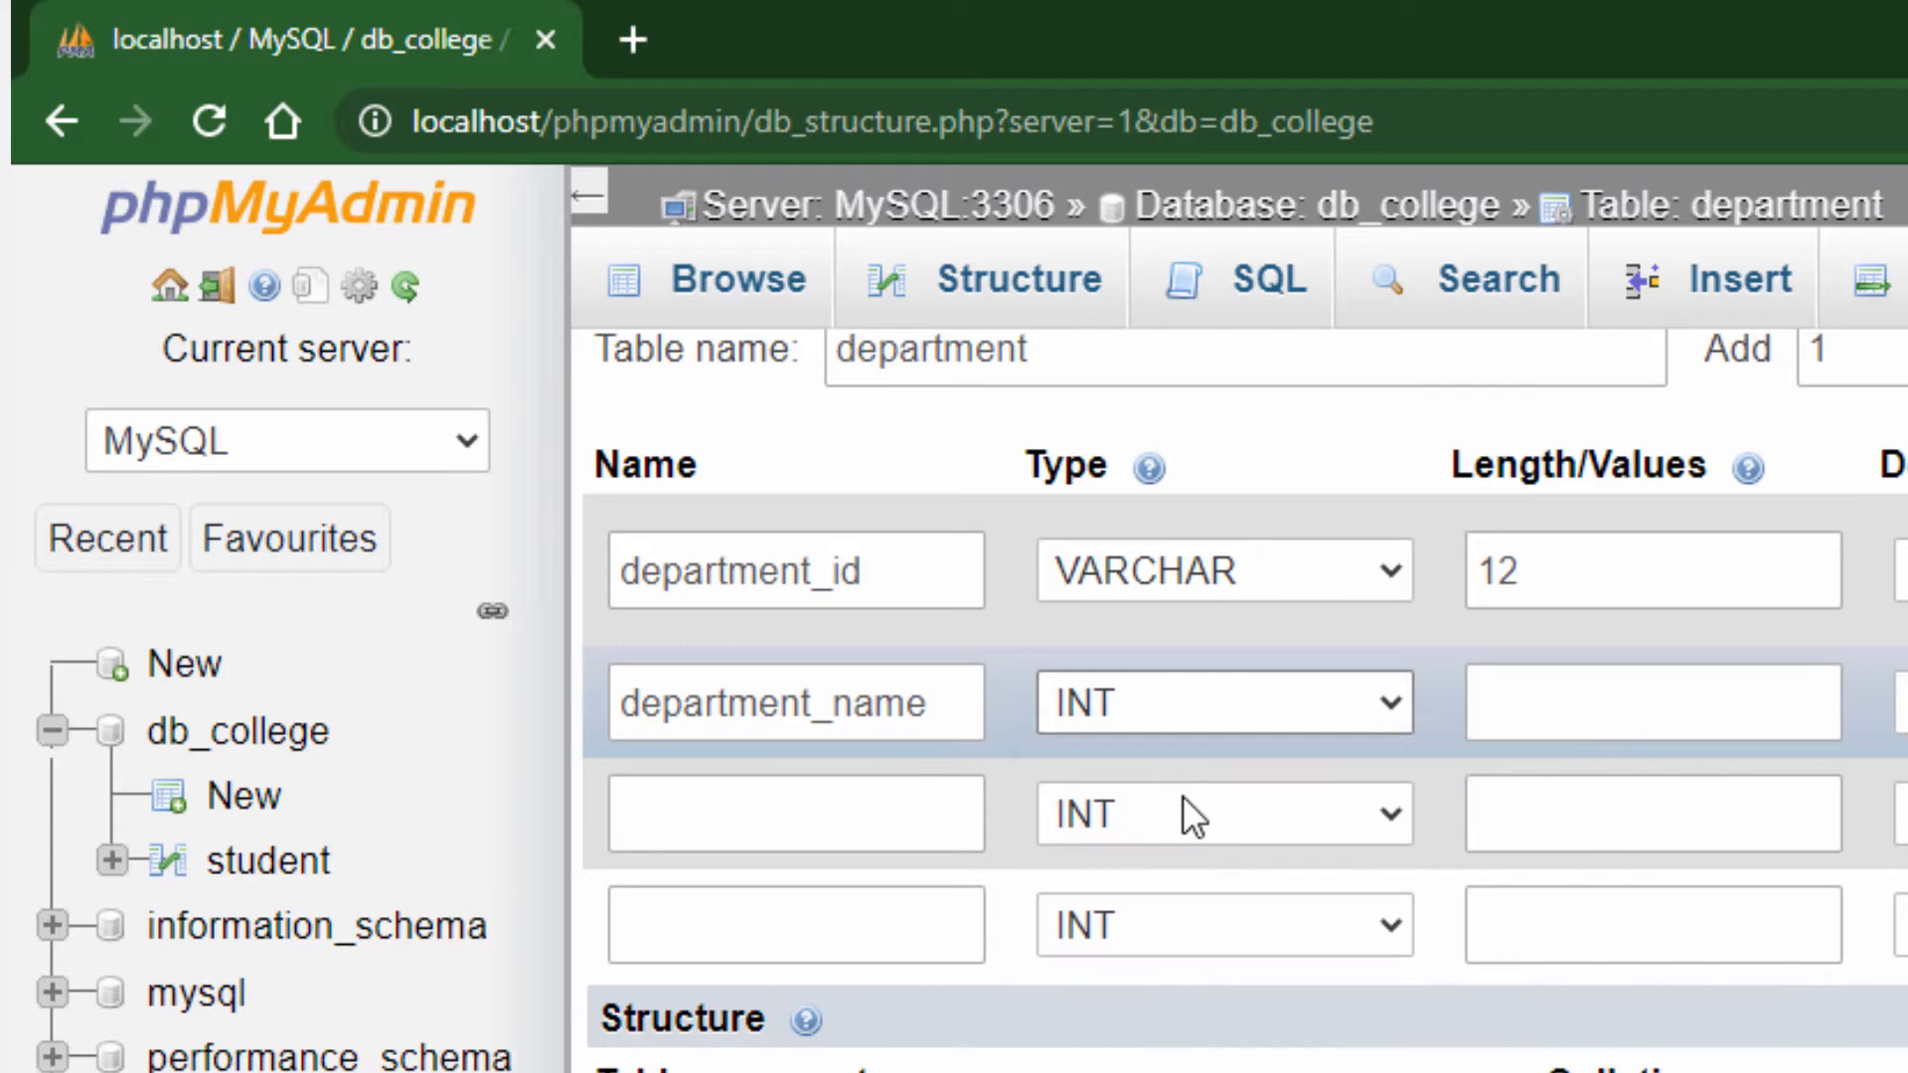
click(1538, 715)
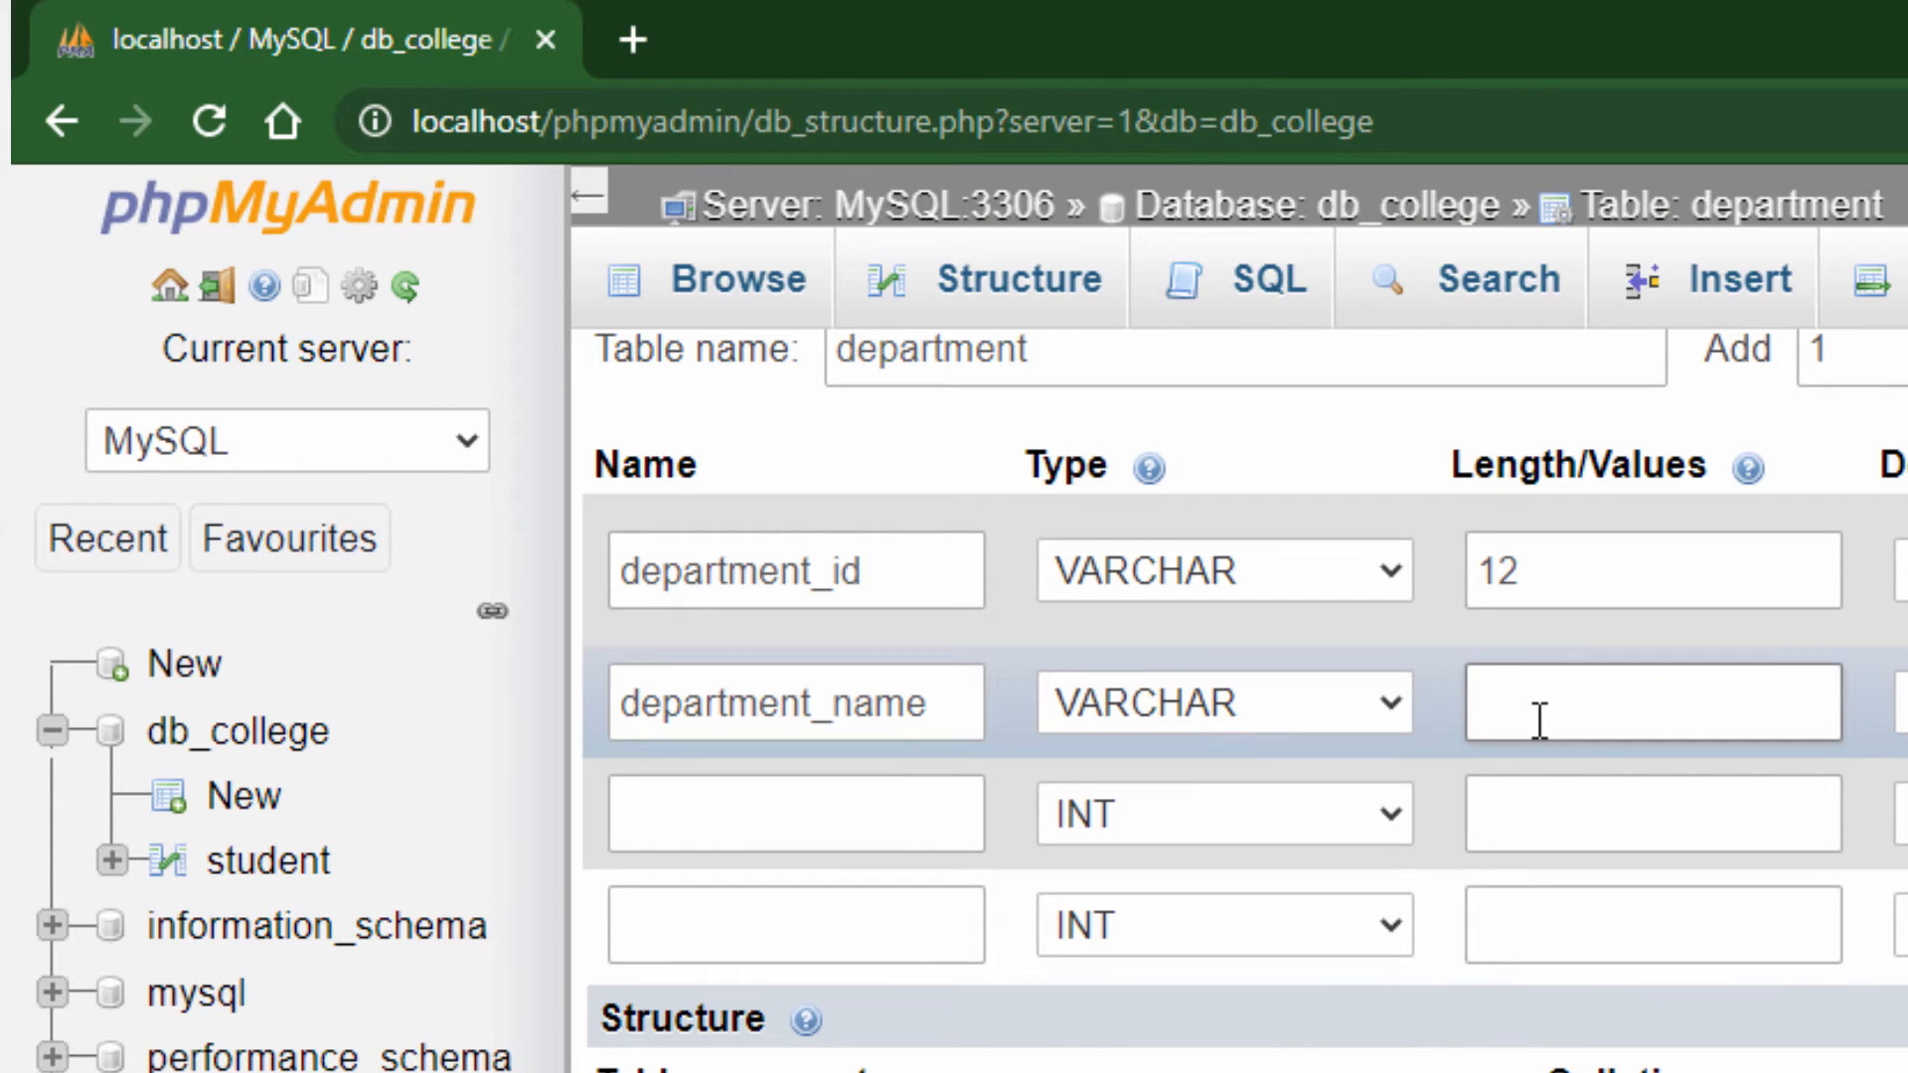
text(30)
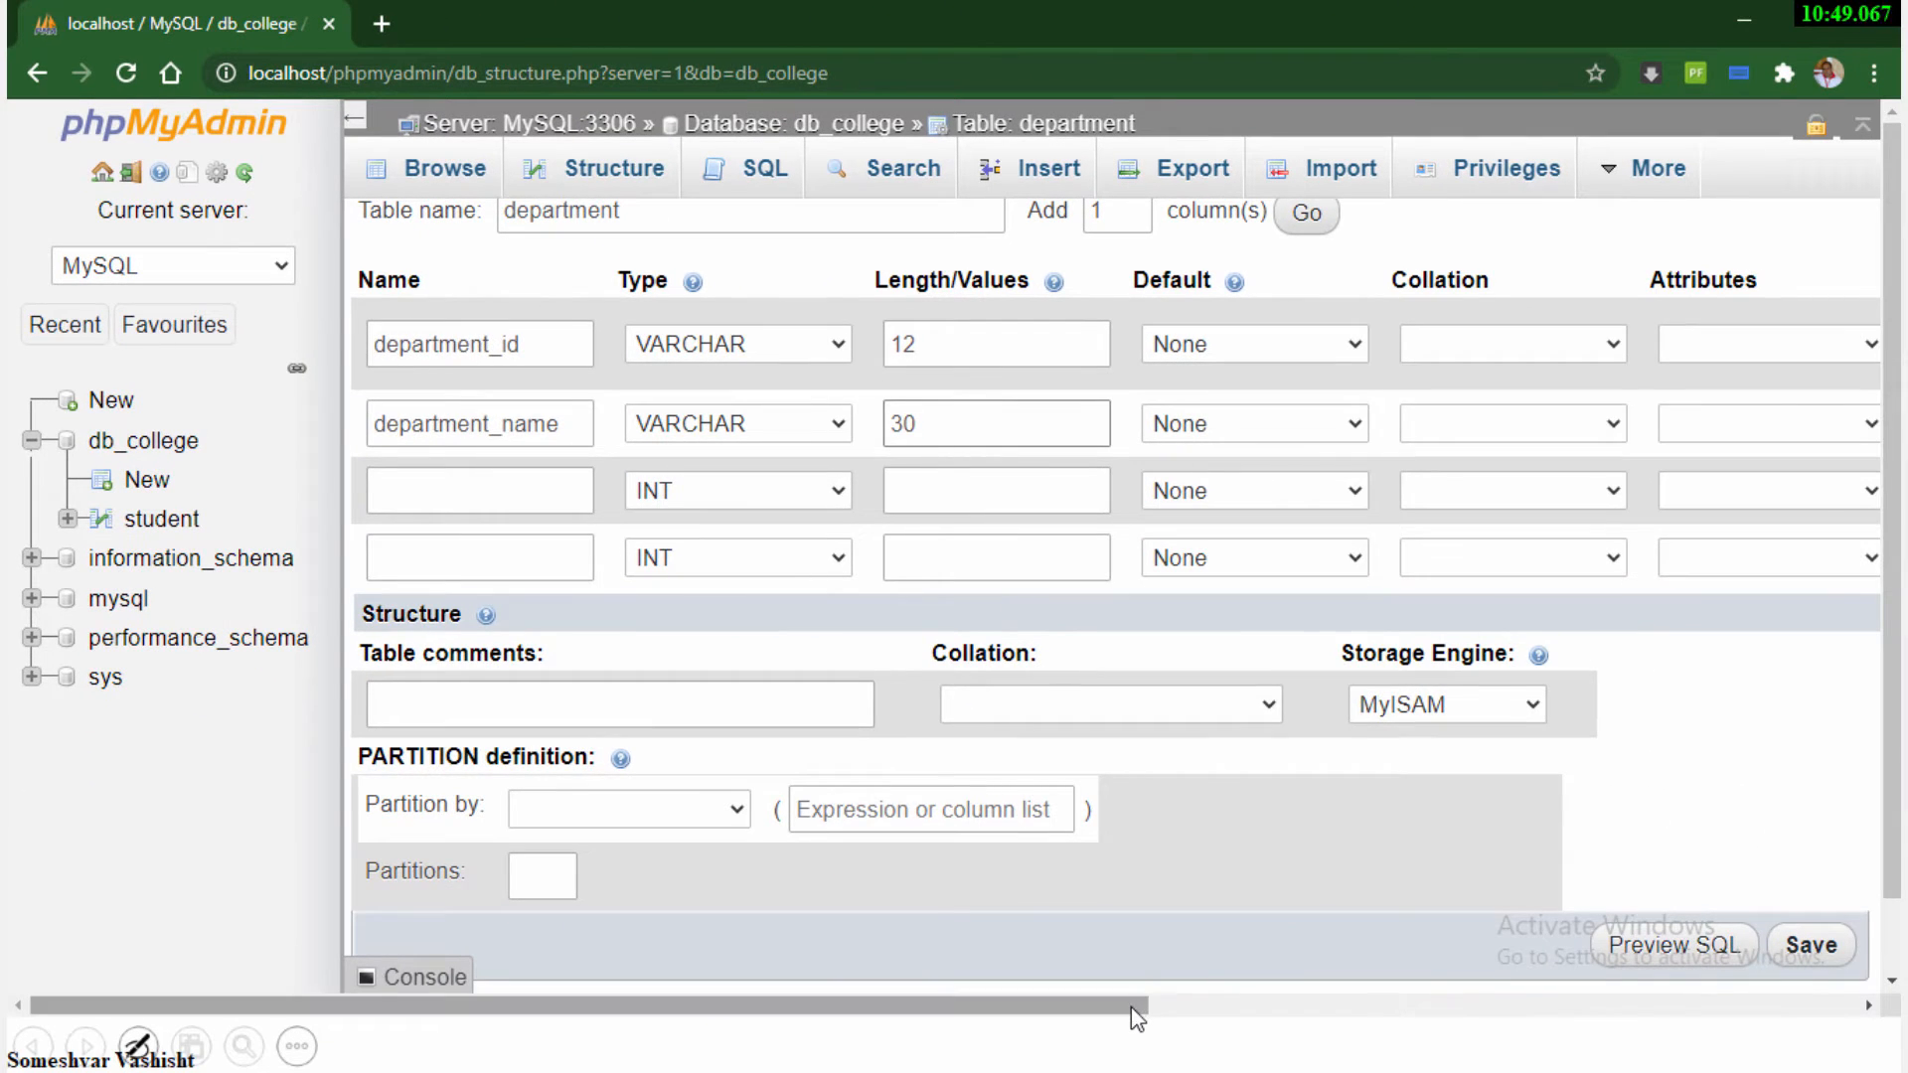
mouse_move(1131, 1006)
mouse_down()
mouse_move(1448, 1007)
mouse_move(1150, 1016)
mouse_up()
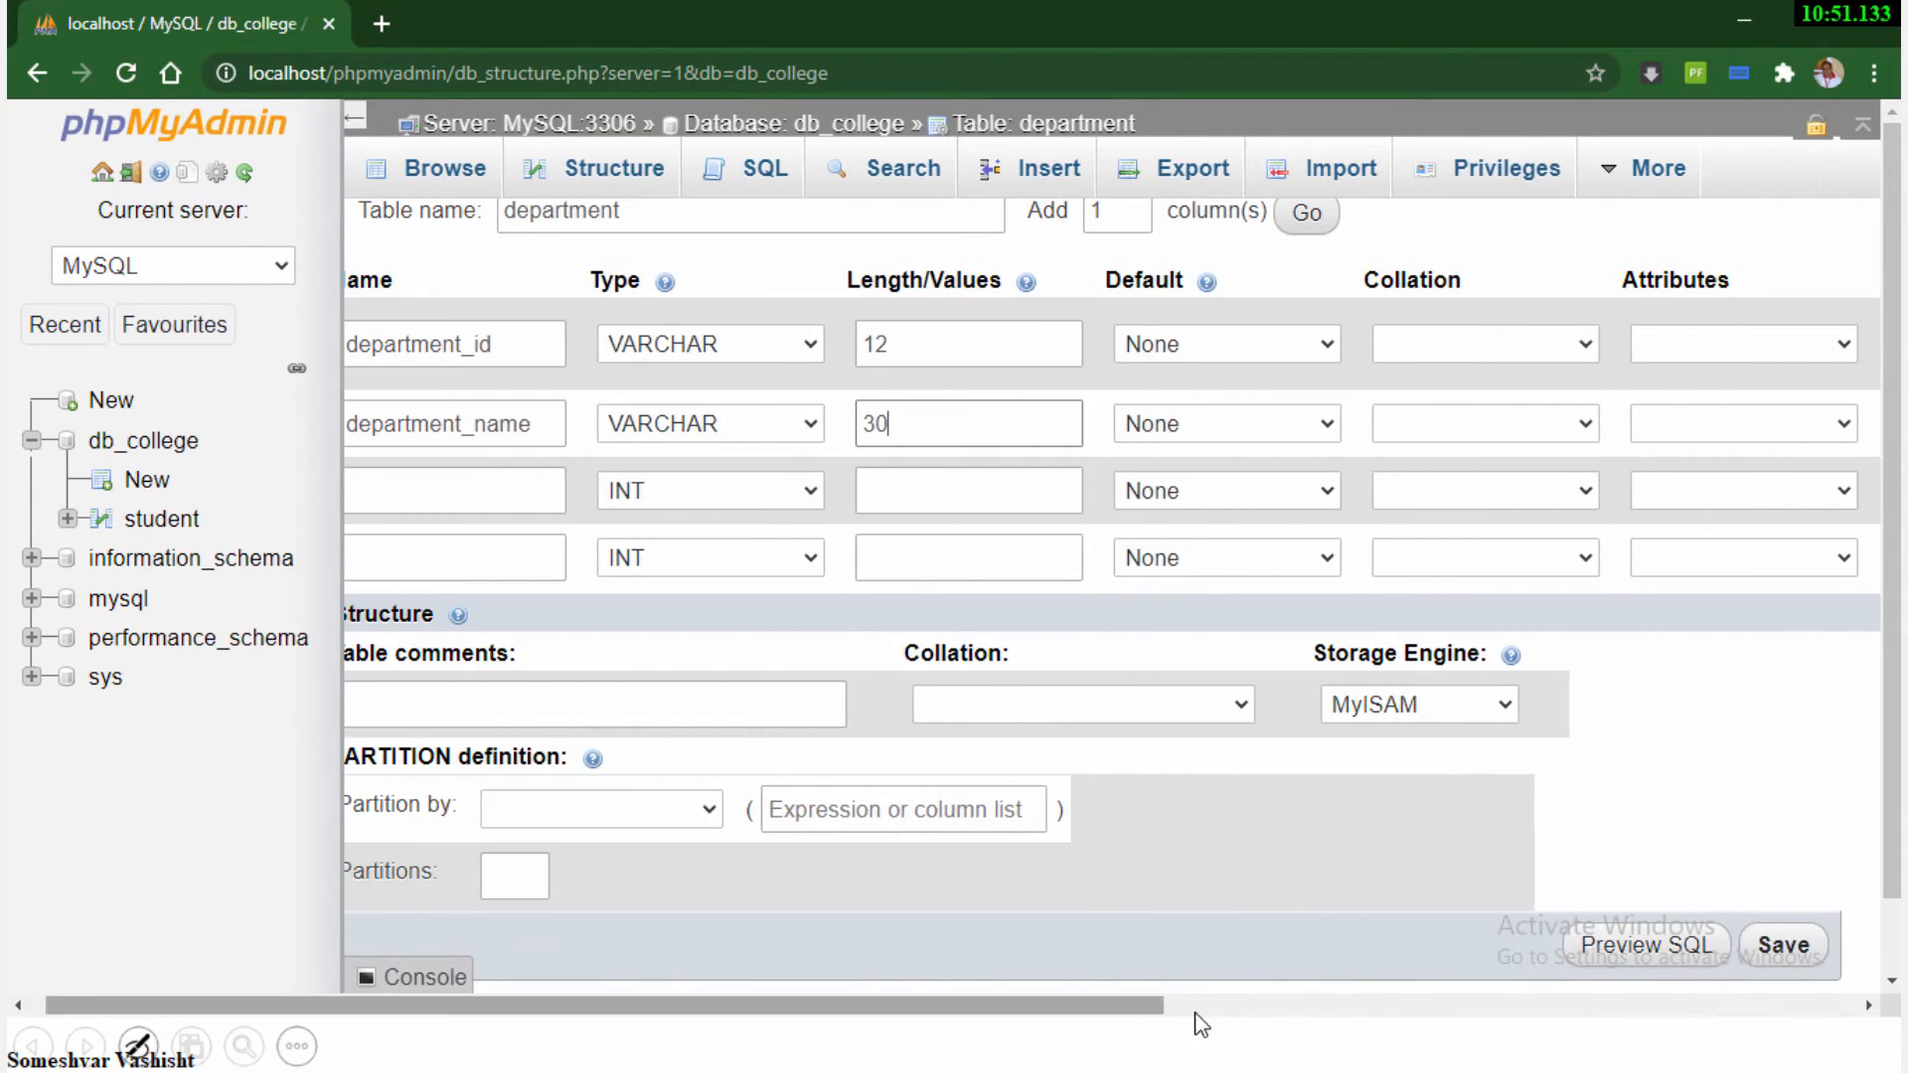
click(1783, 947)
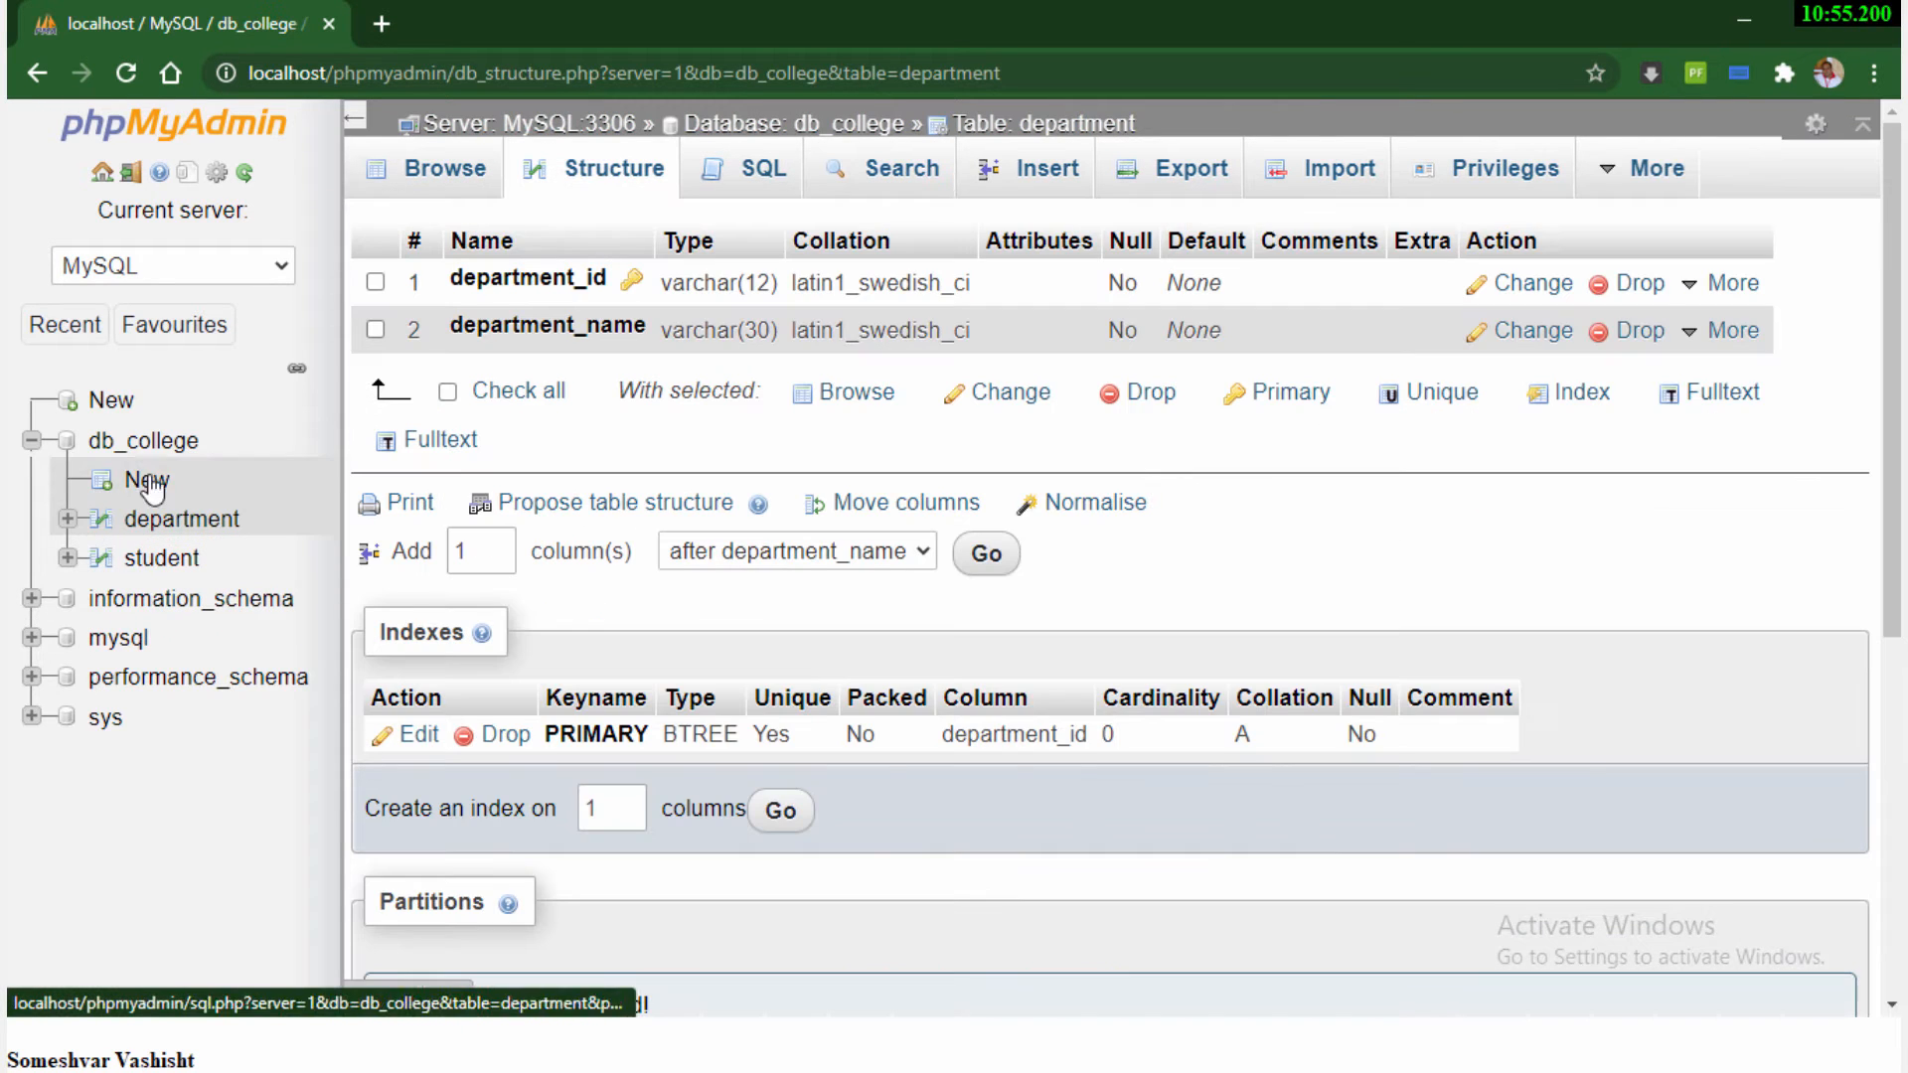
Review the column structures of the student and department tables, then return to the db_college table list
click(151, 452)
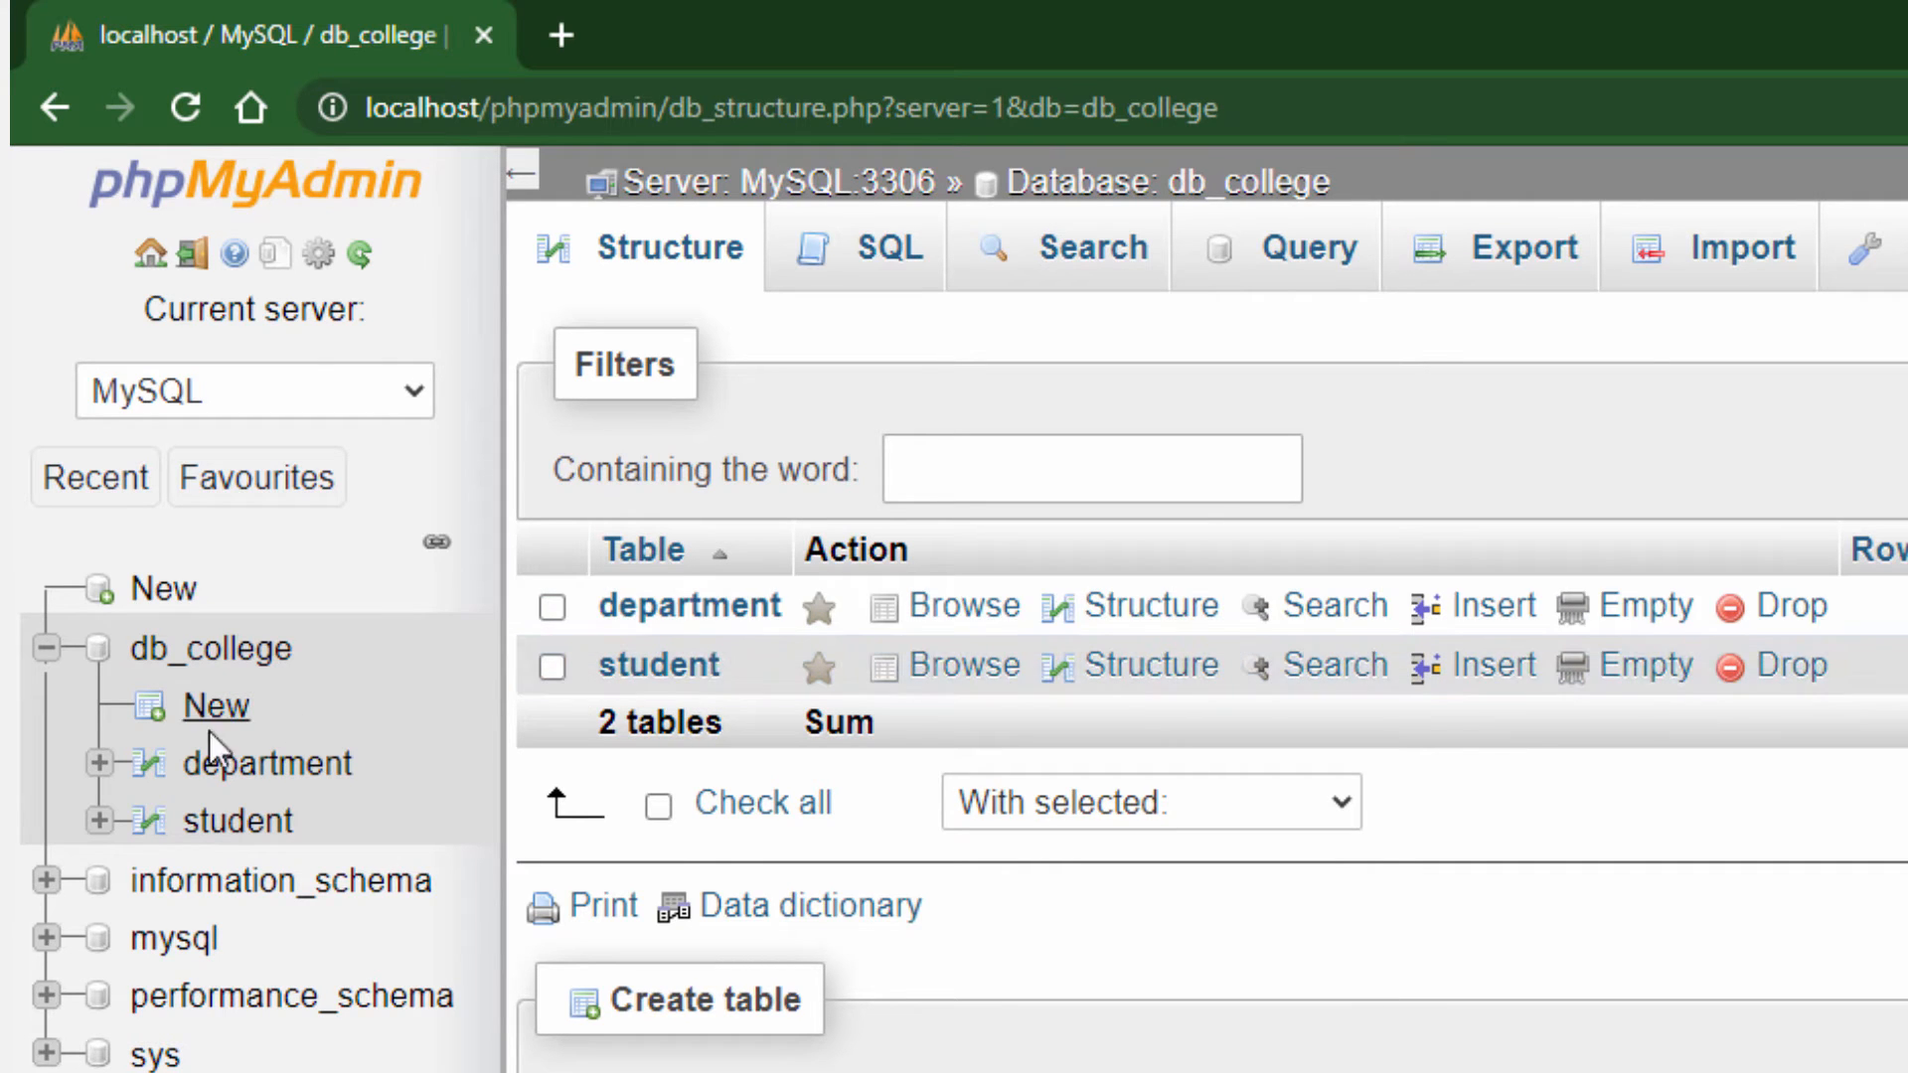
click(234, 826)
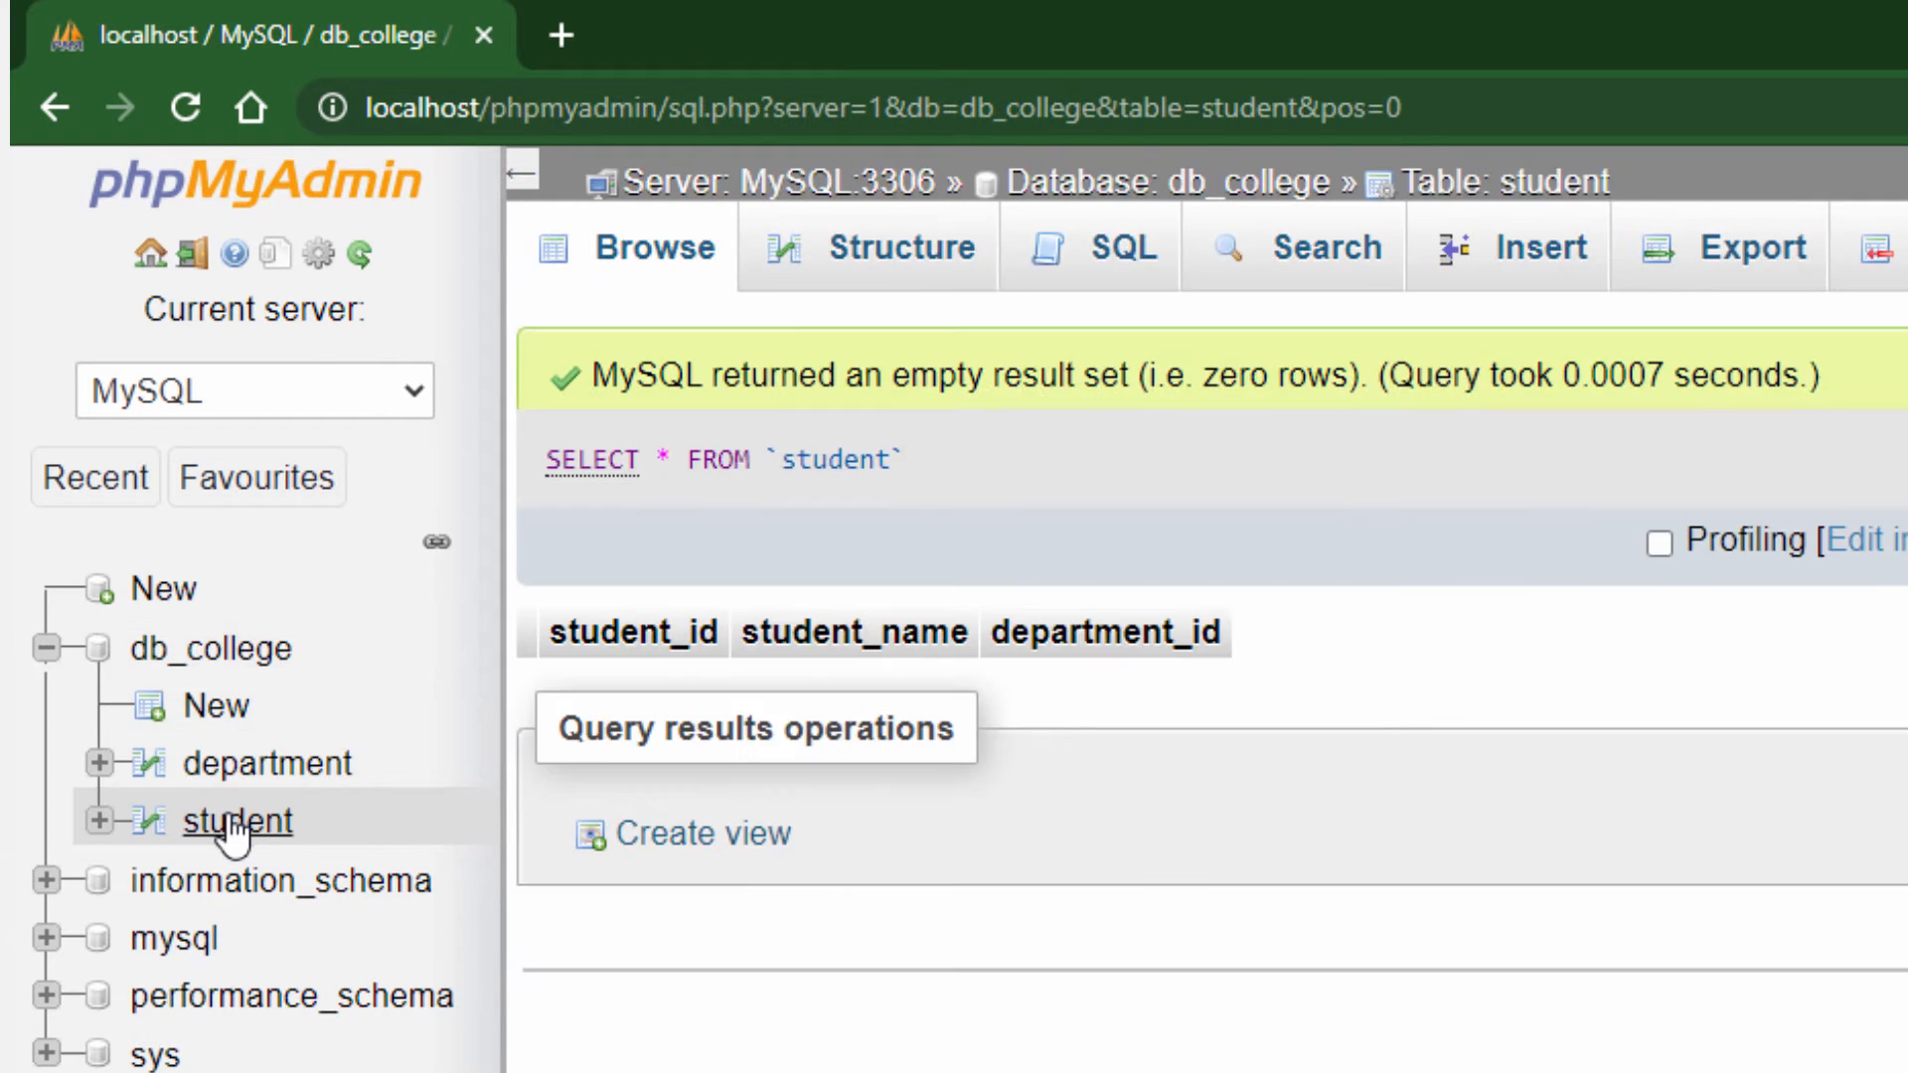
click(887, 249)
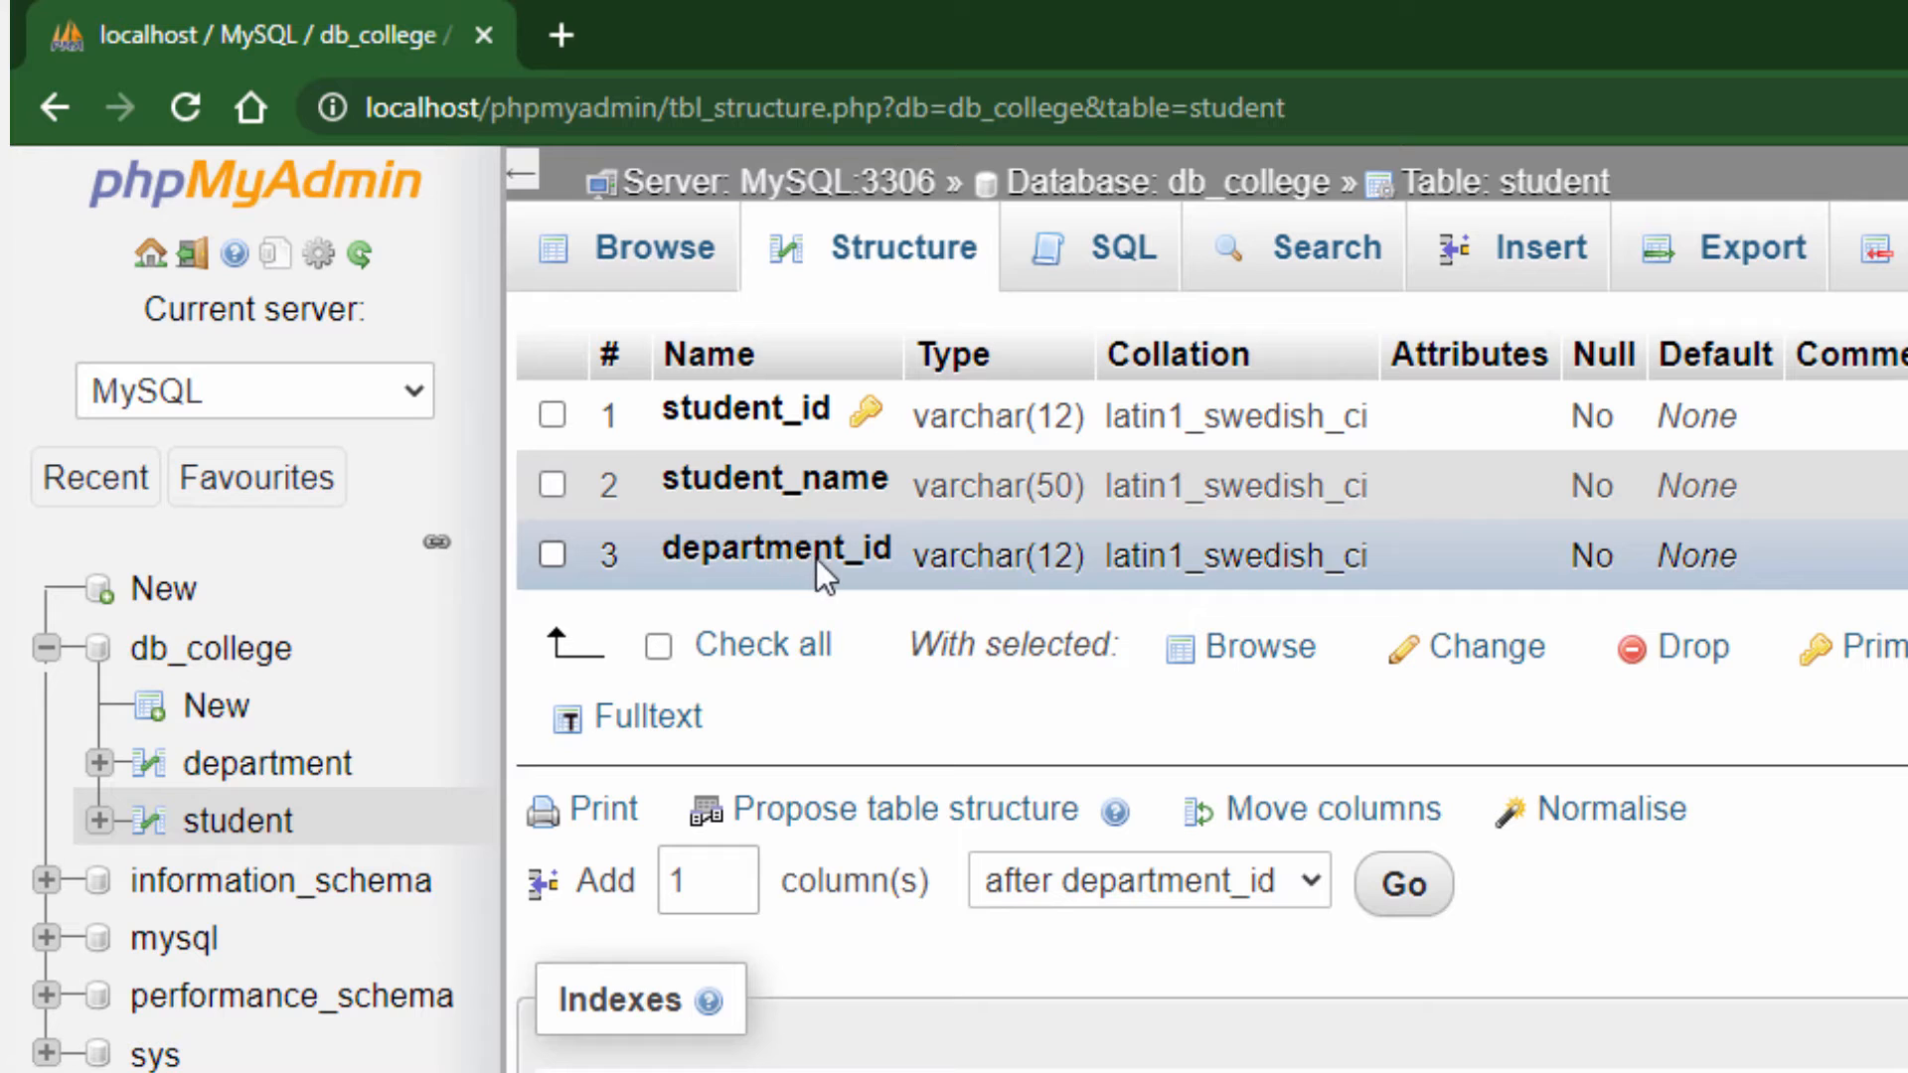
click(260, 785)
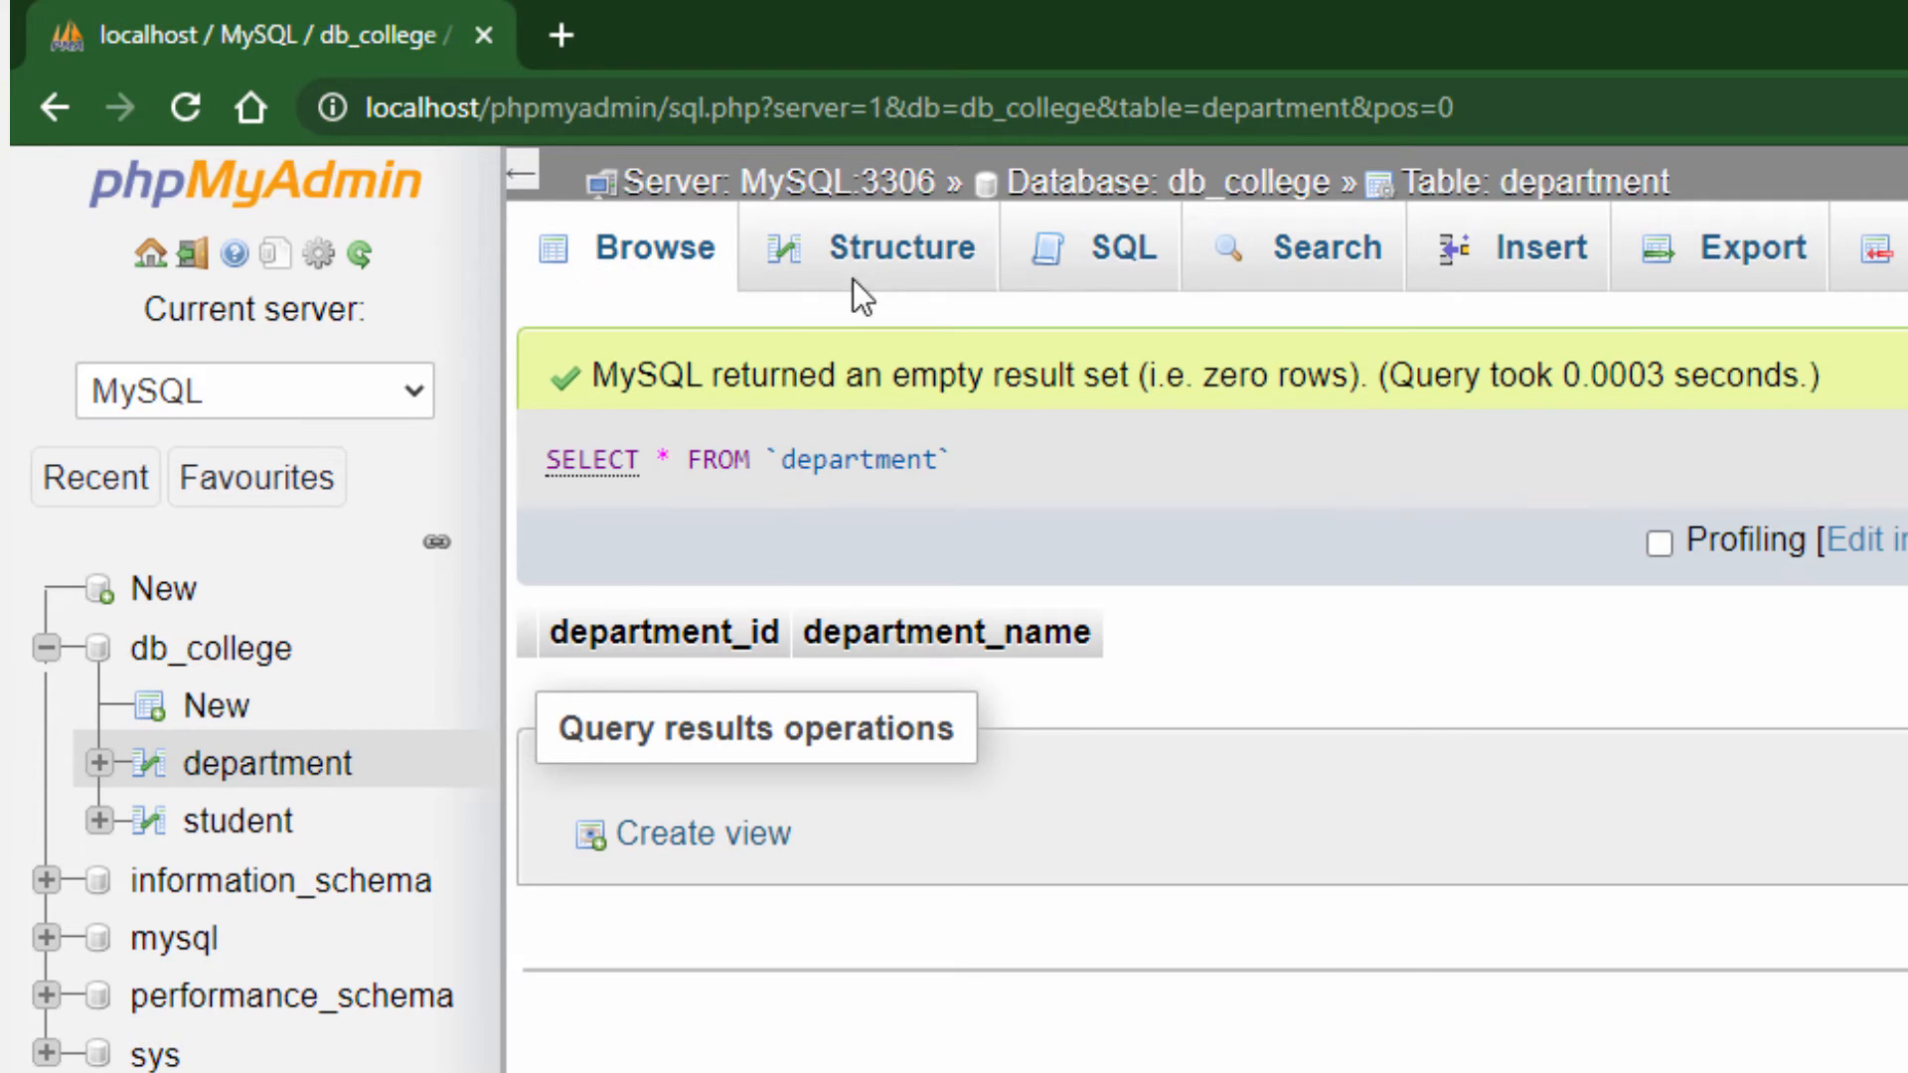
click(872, 266)
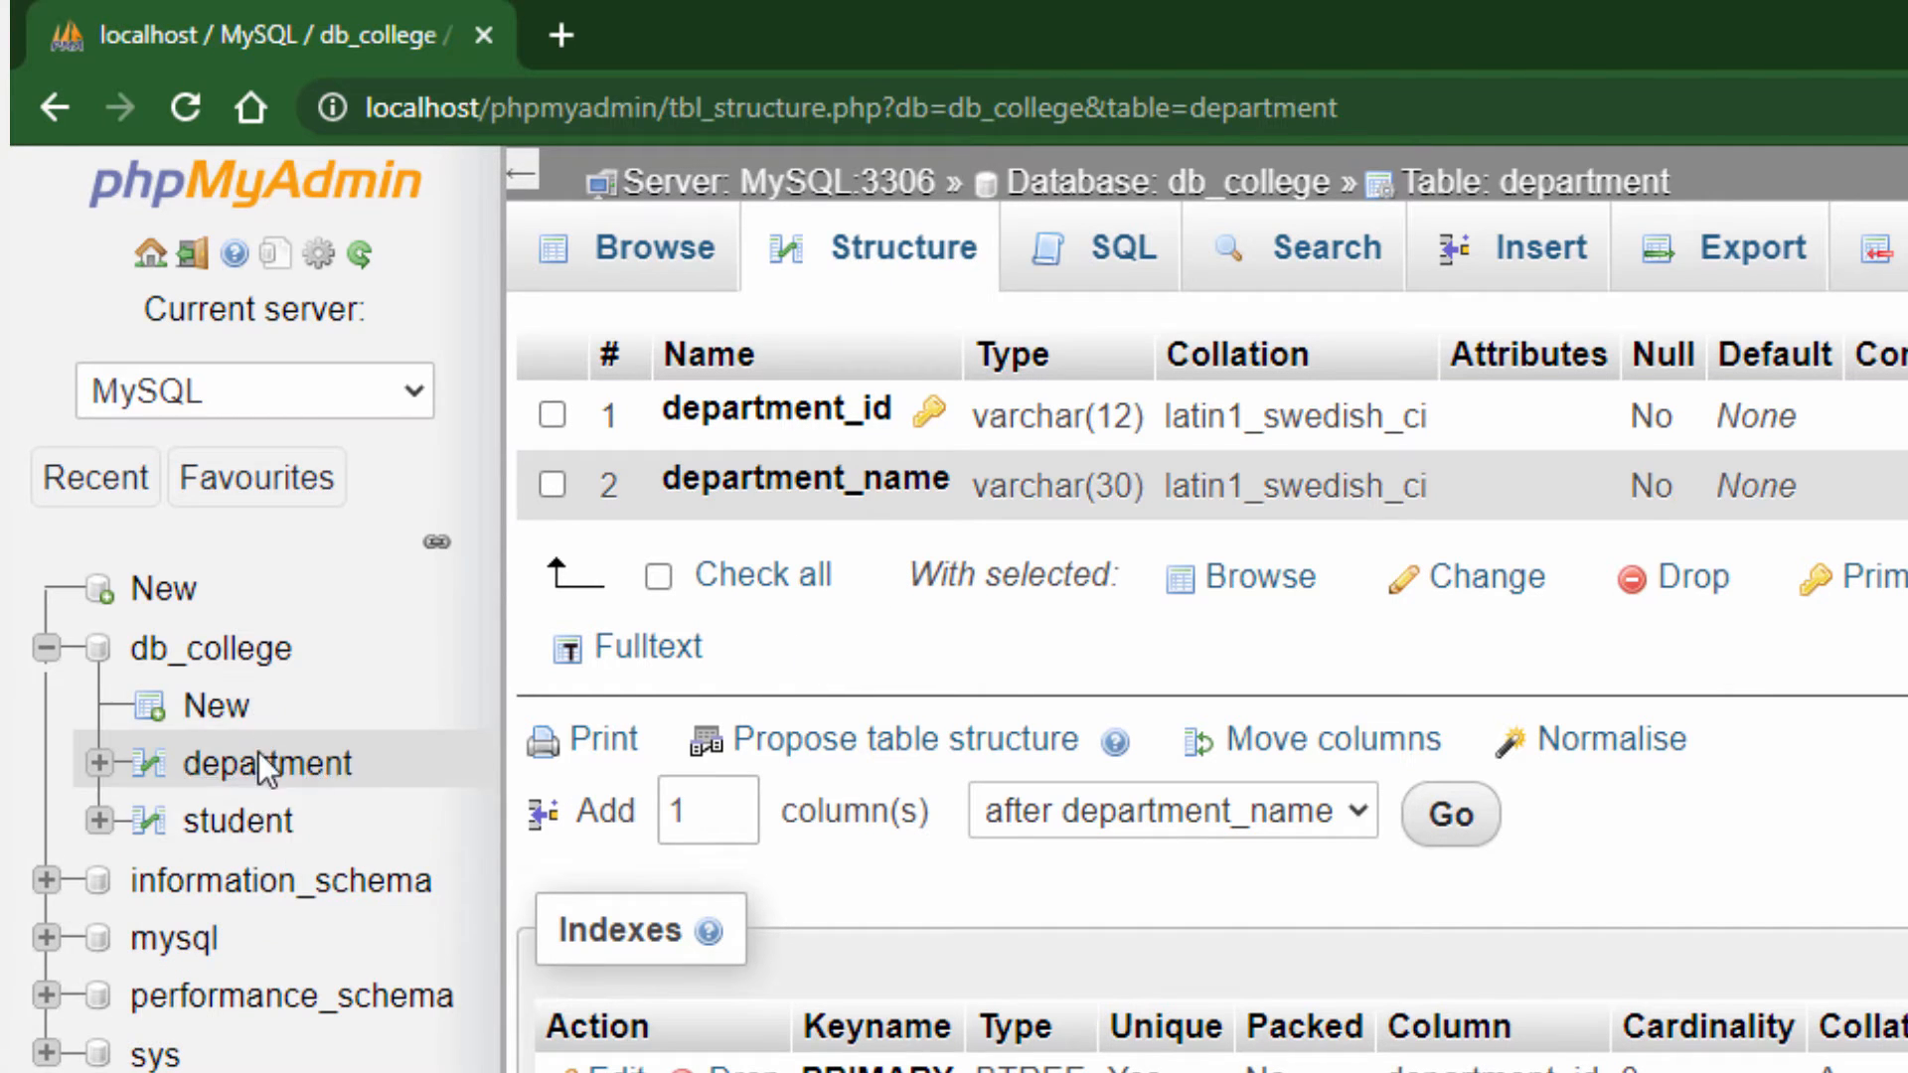
click(246, 670)
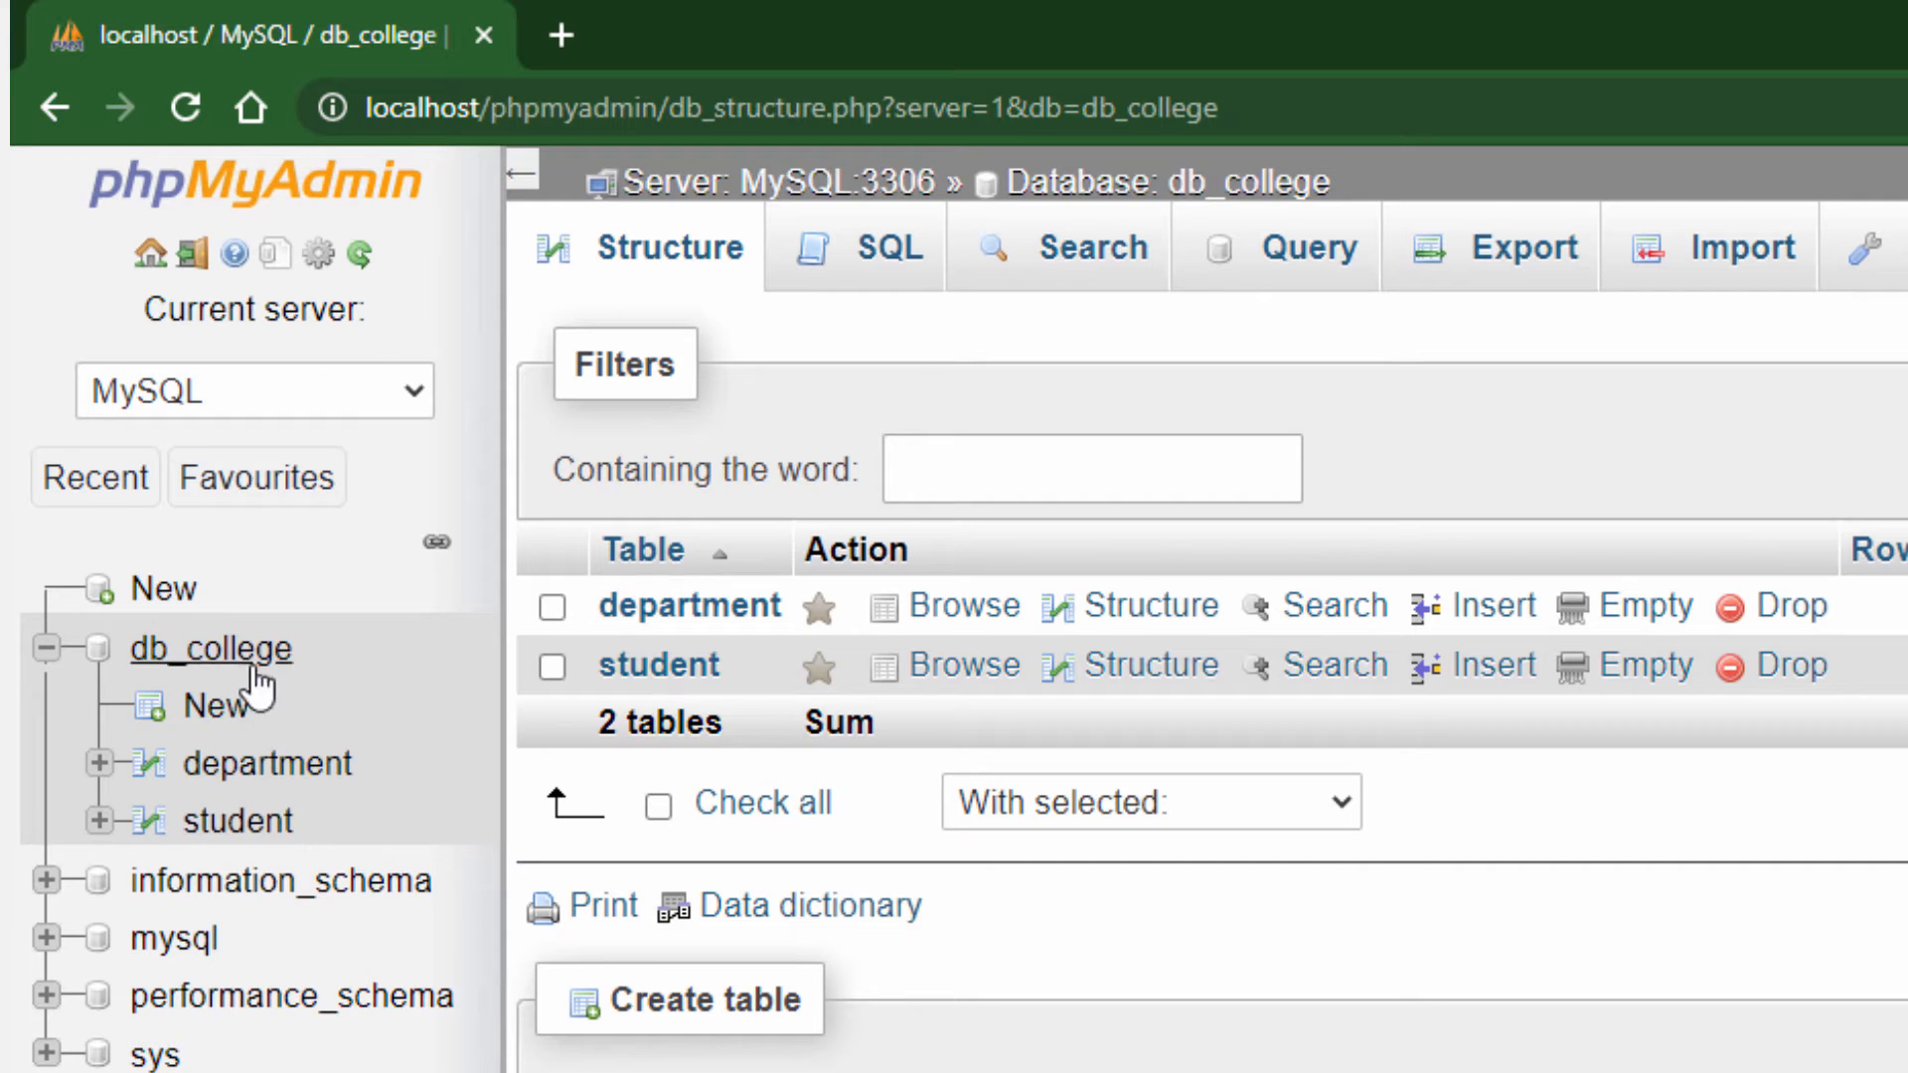
Insert a row into the student table with student_id J1, the student's name and department_id IT, and browse the table's rows
click(244, 825)
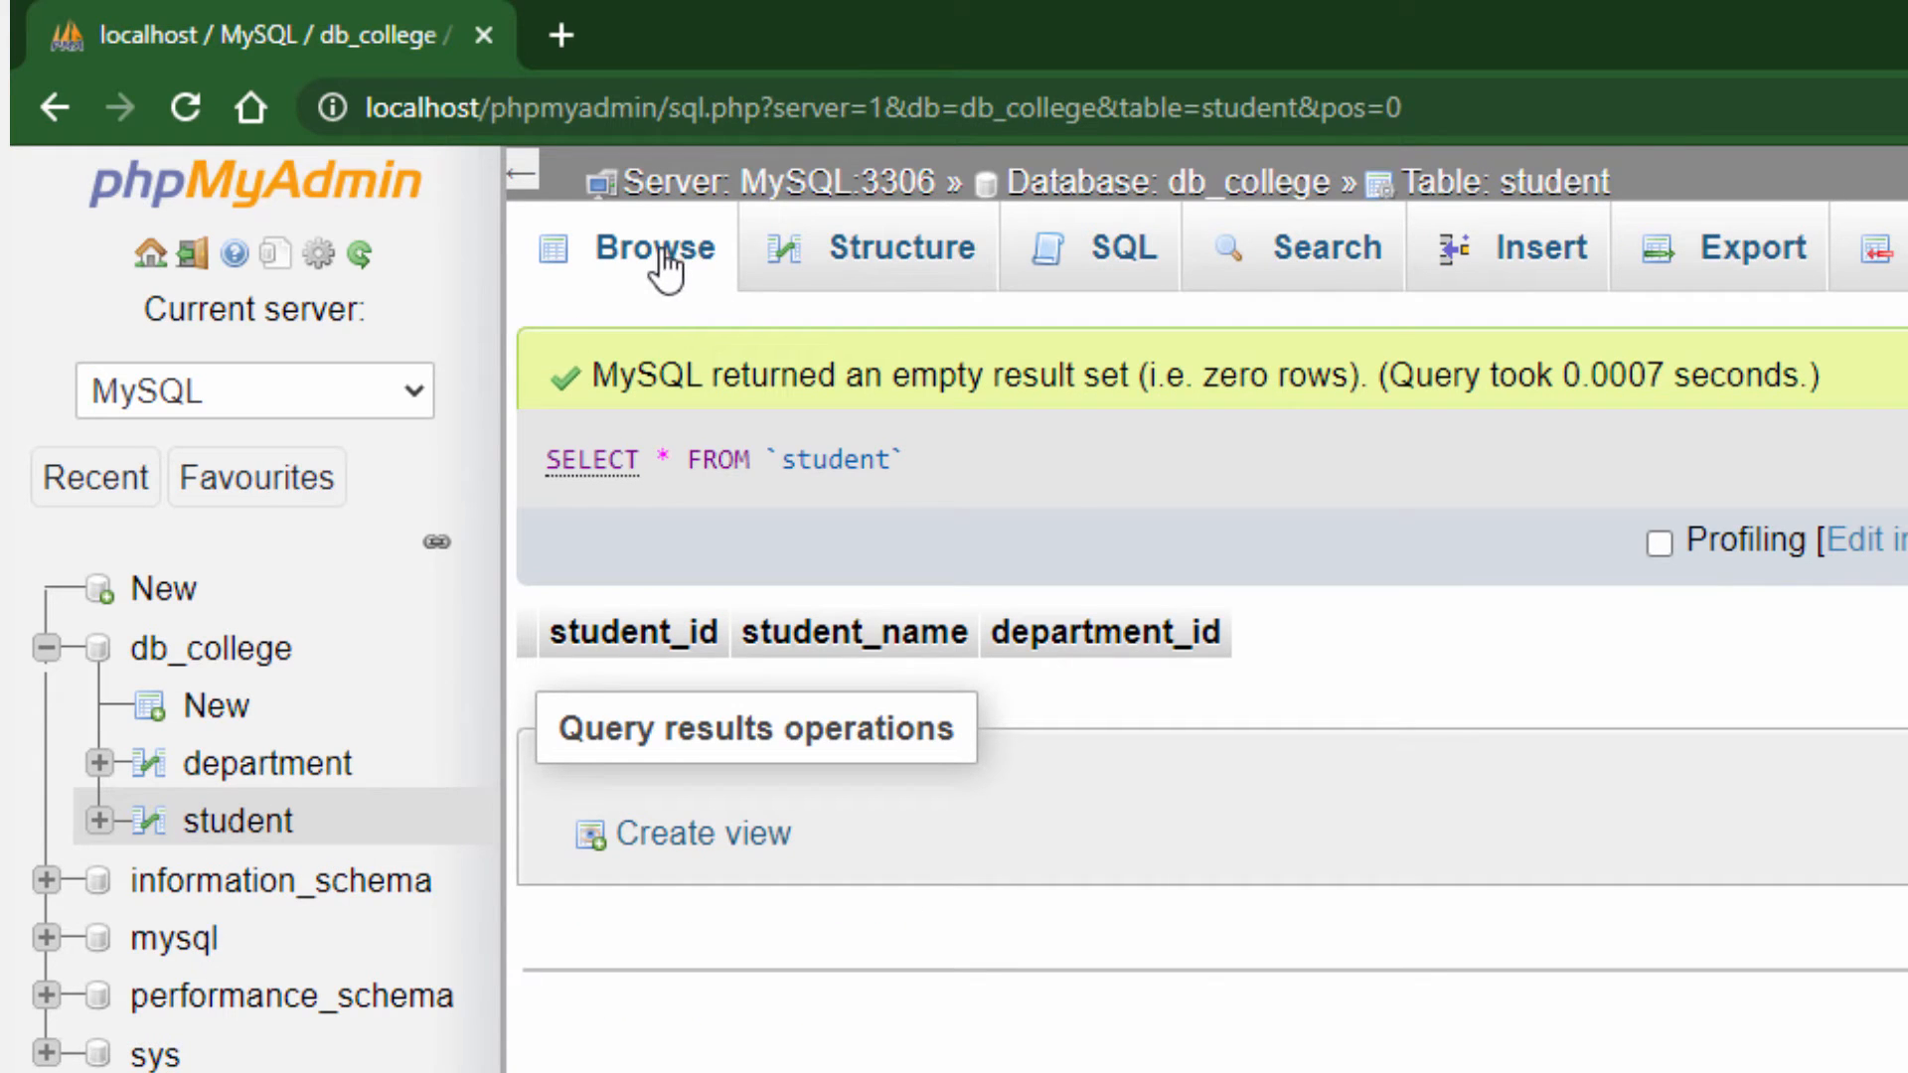
click(1543, 260)
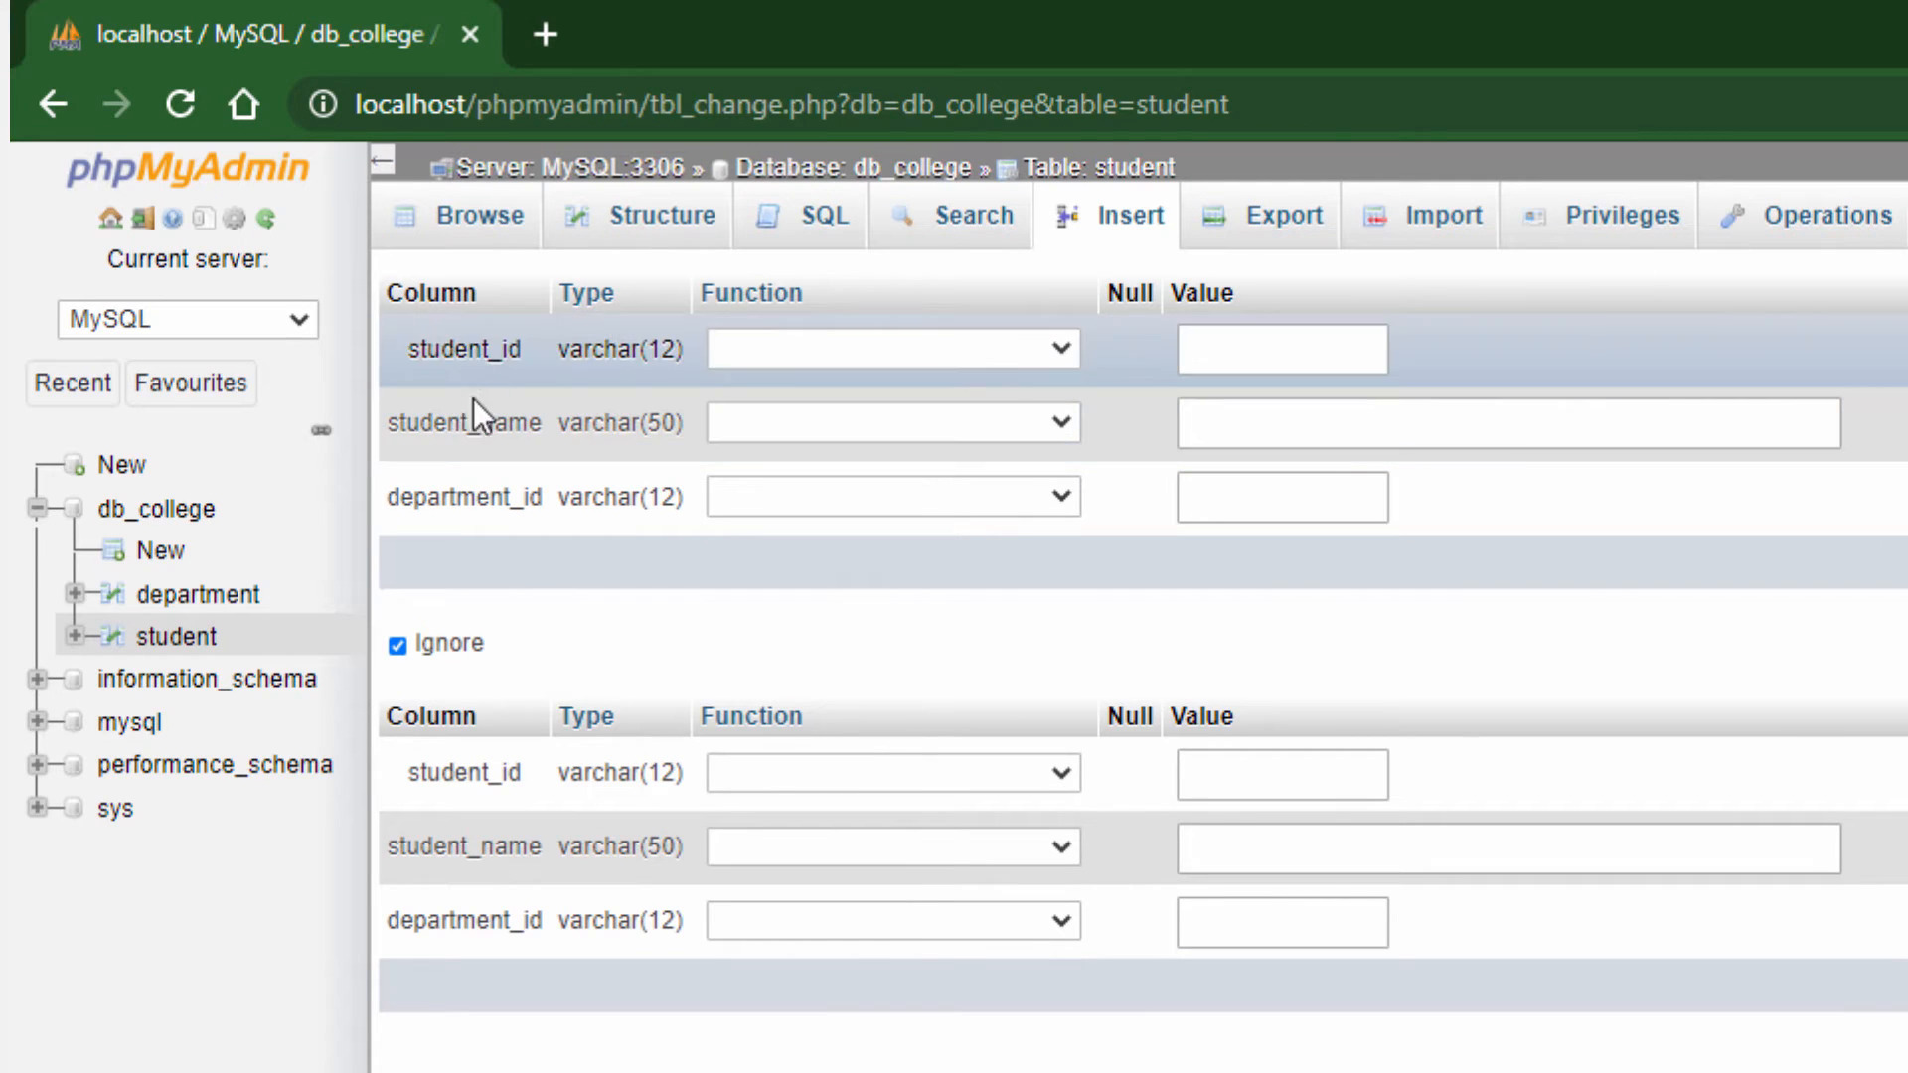
click(1207, 326)
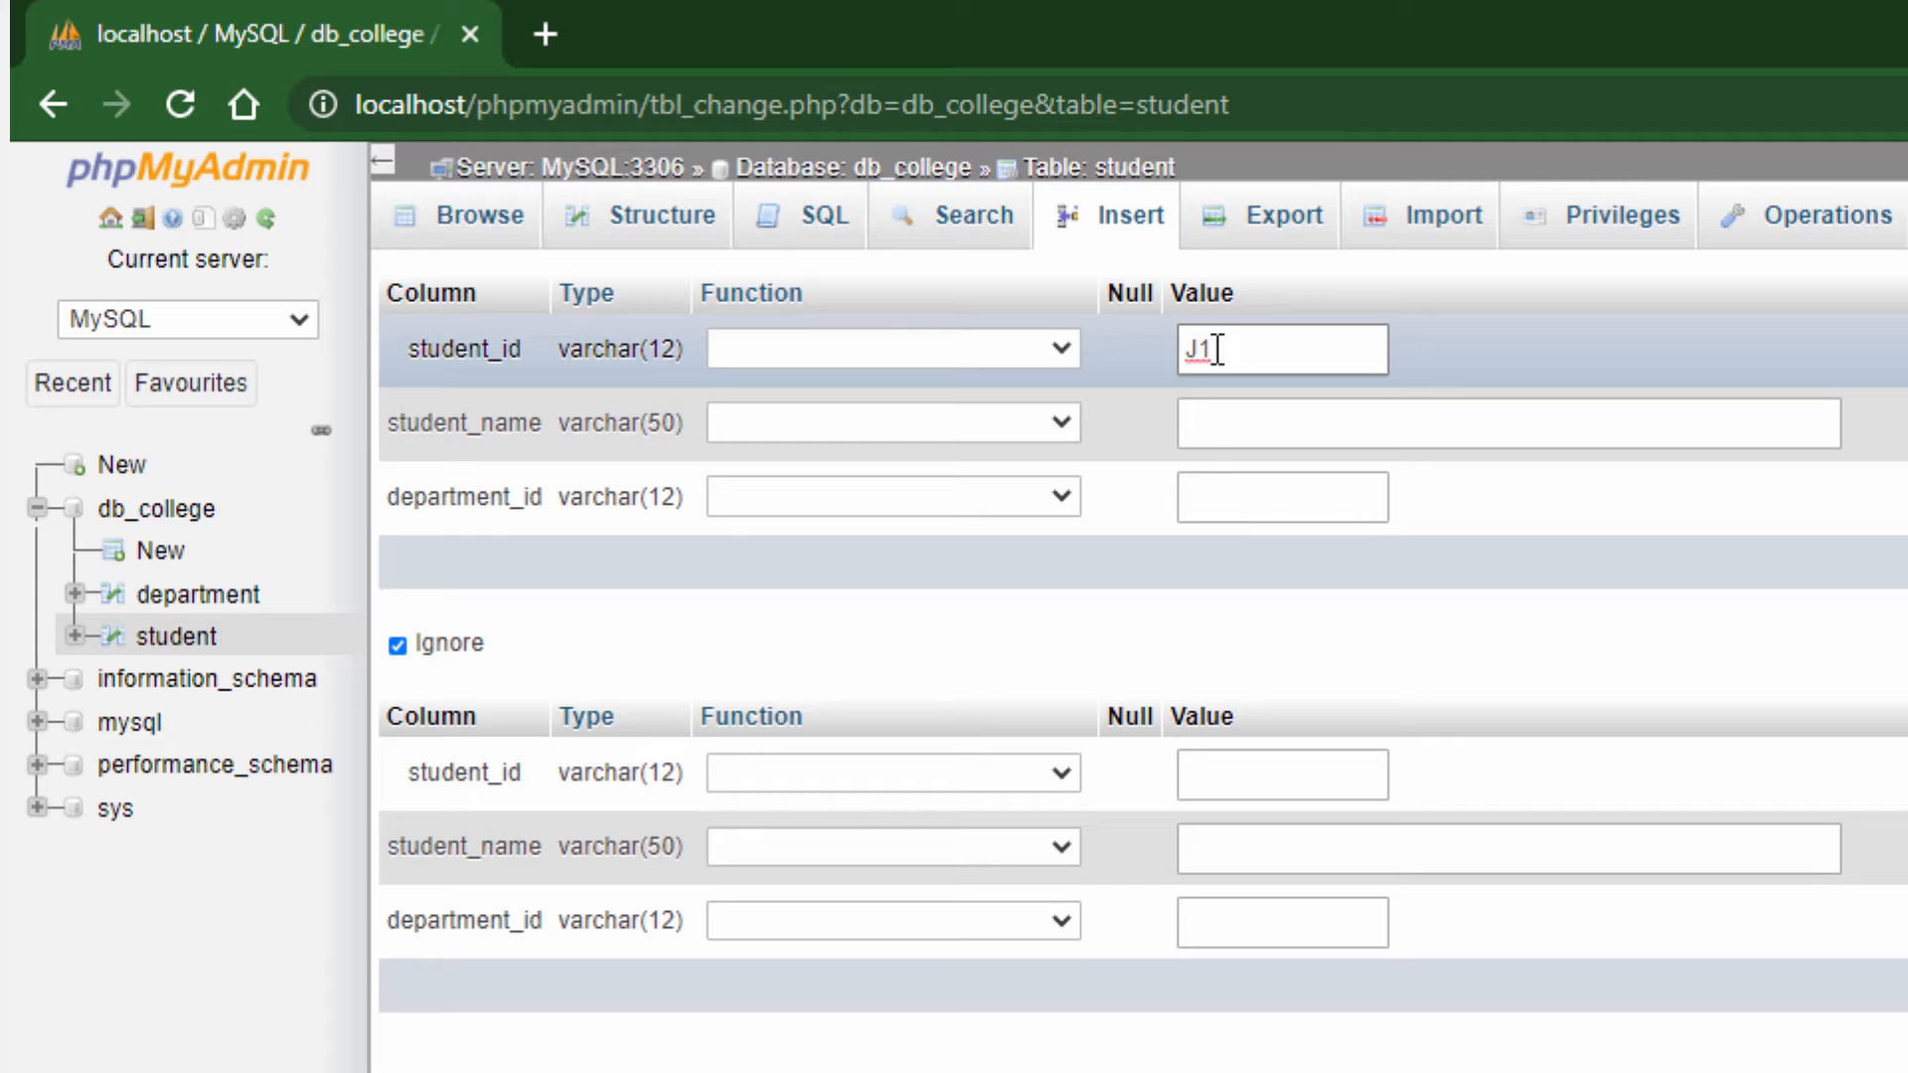
click(1212, 434)
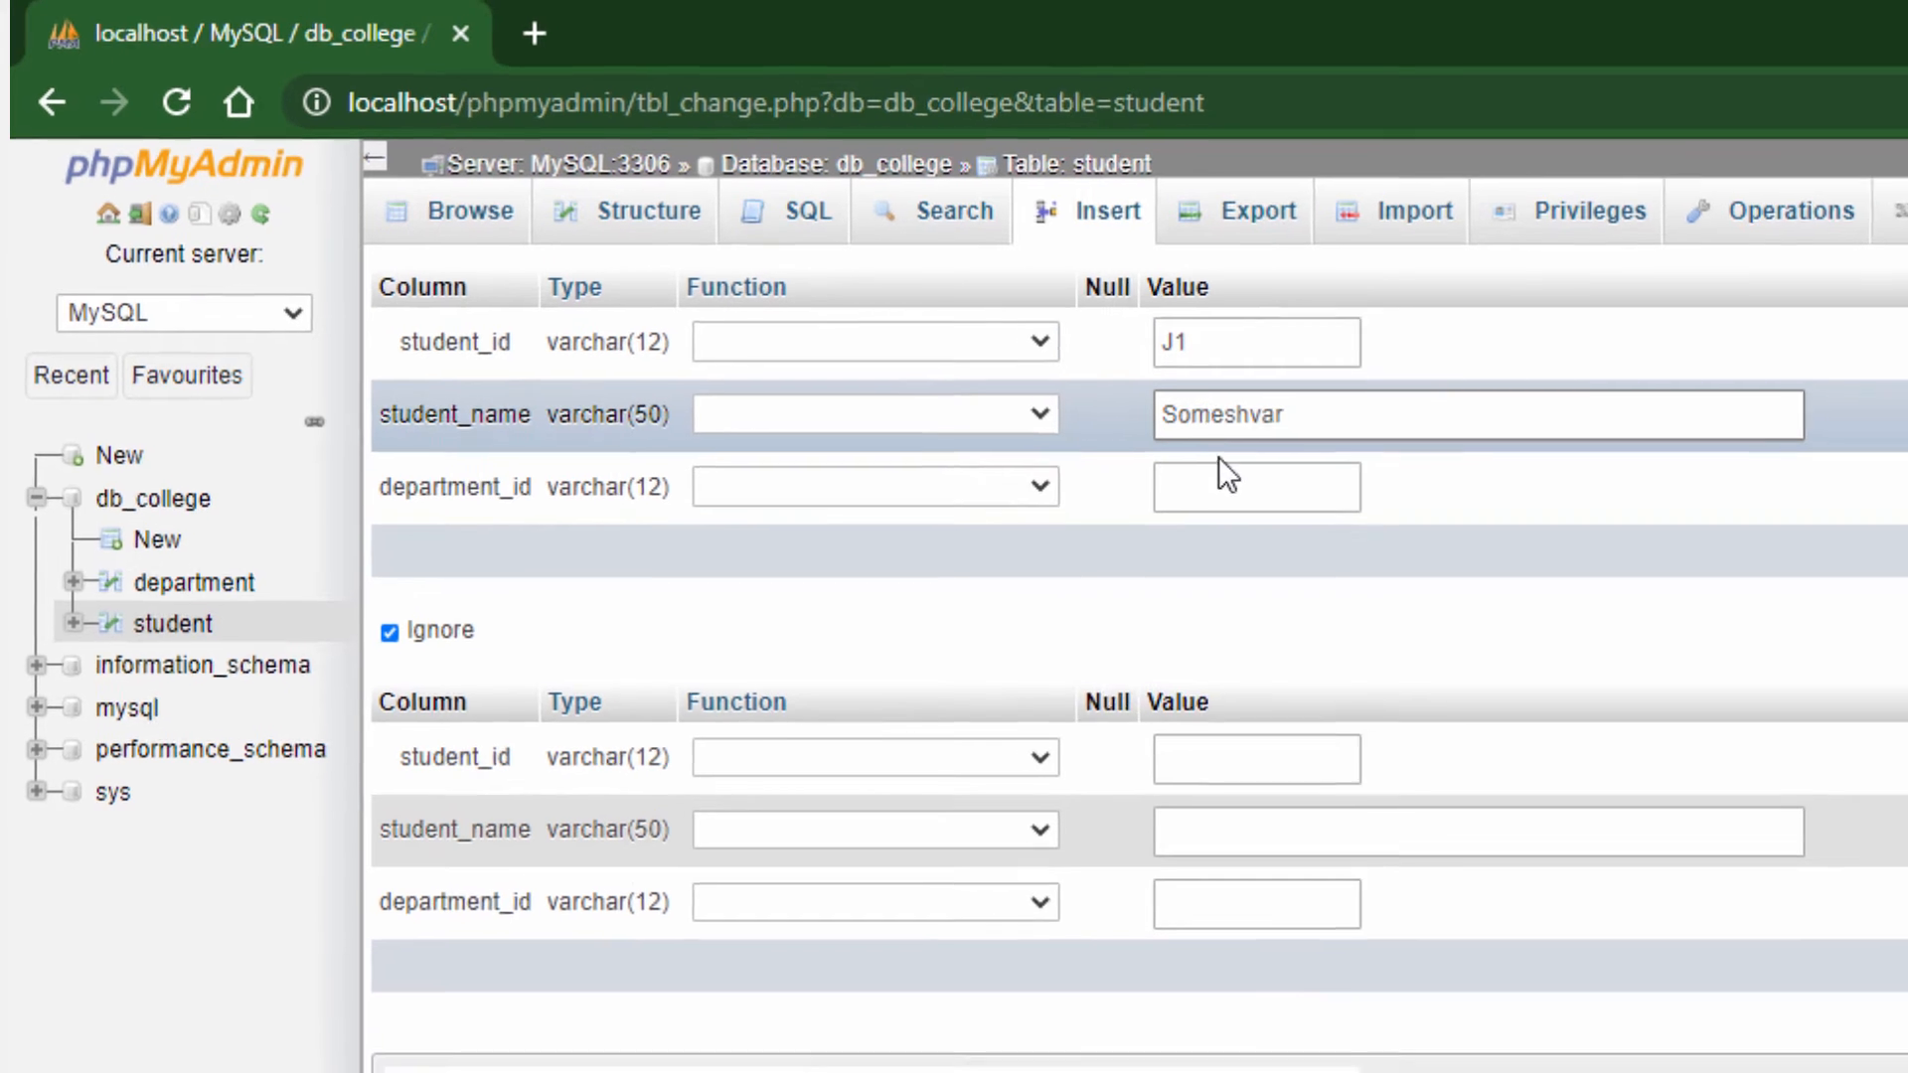
click(1313, 493)
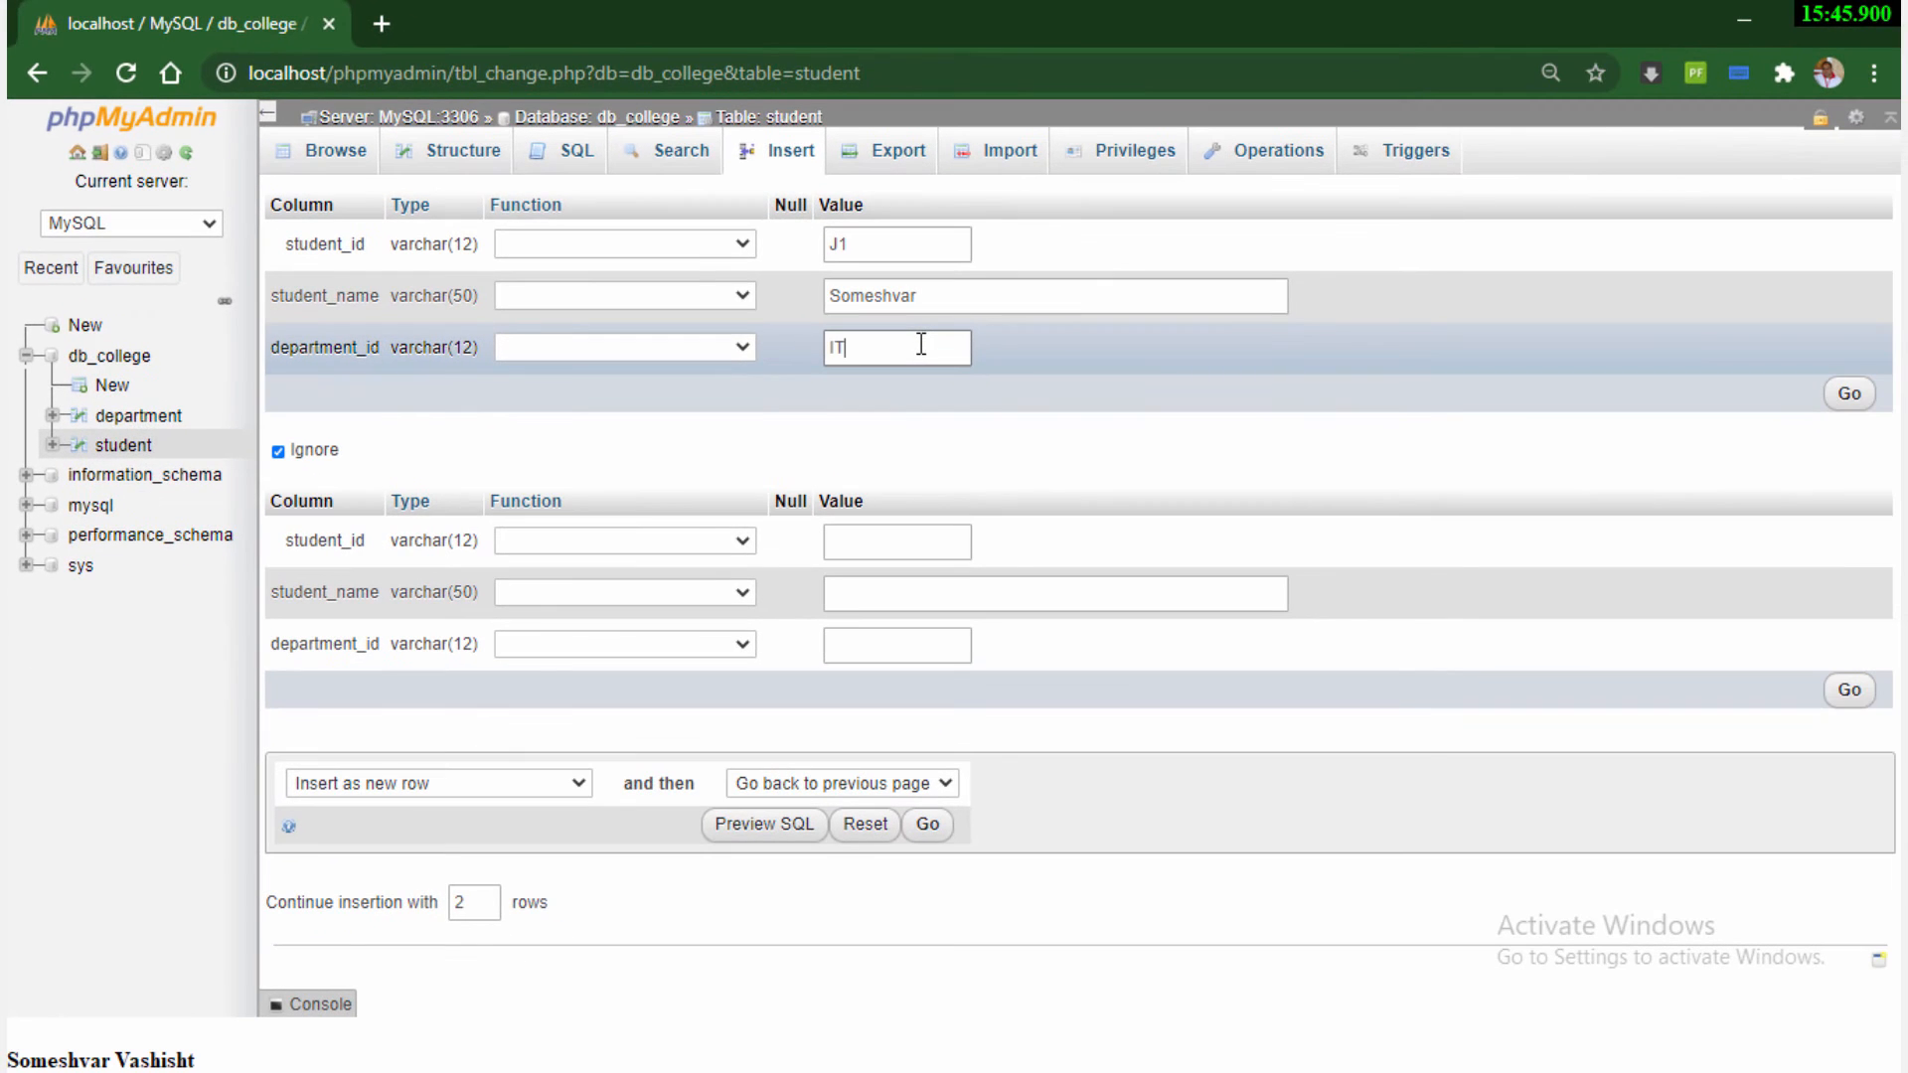
click(1849, 395)
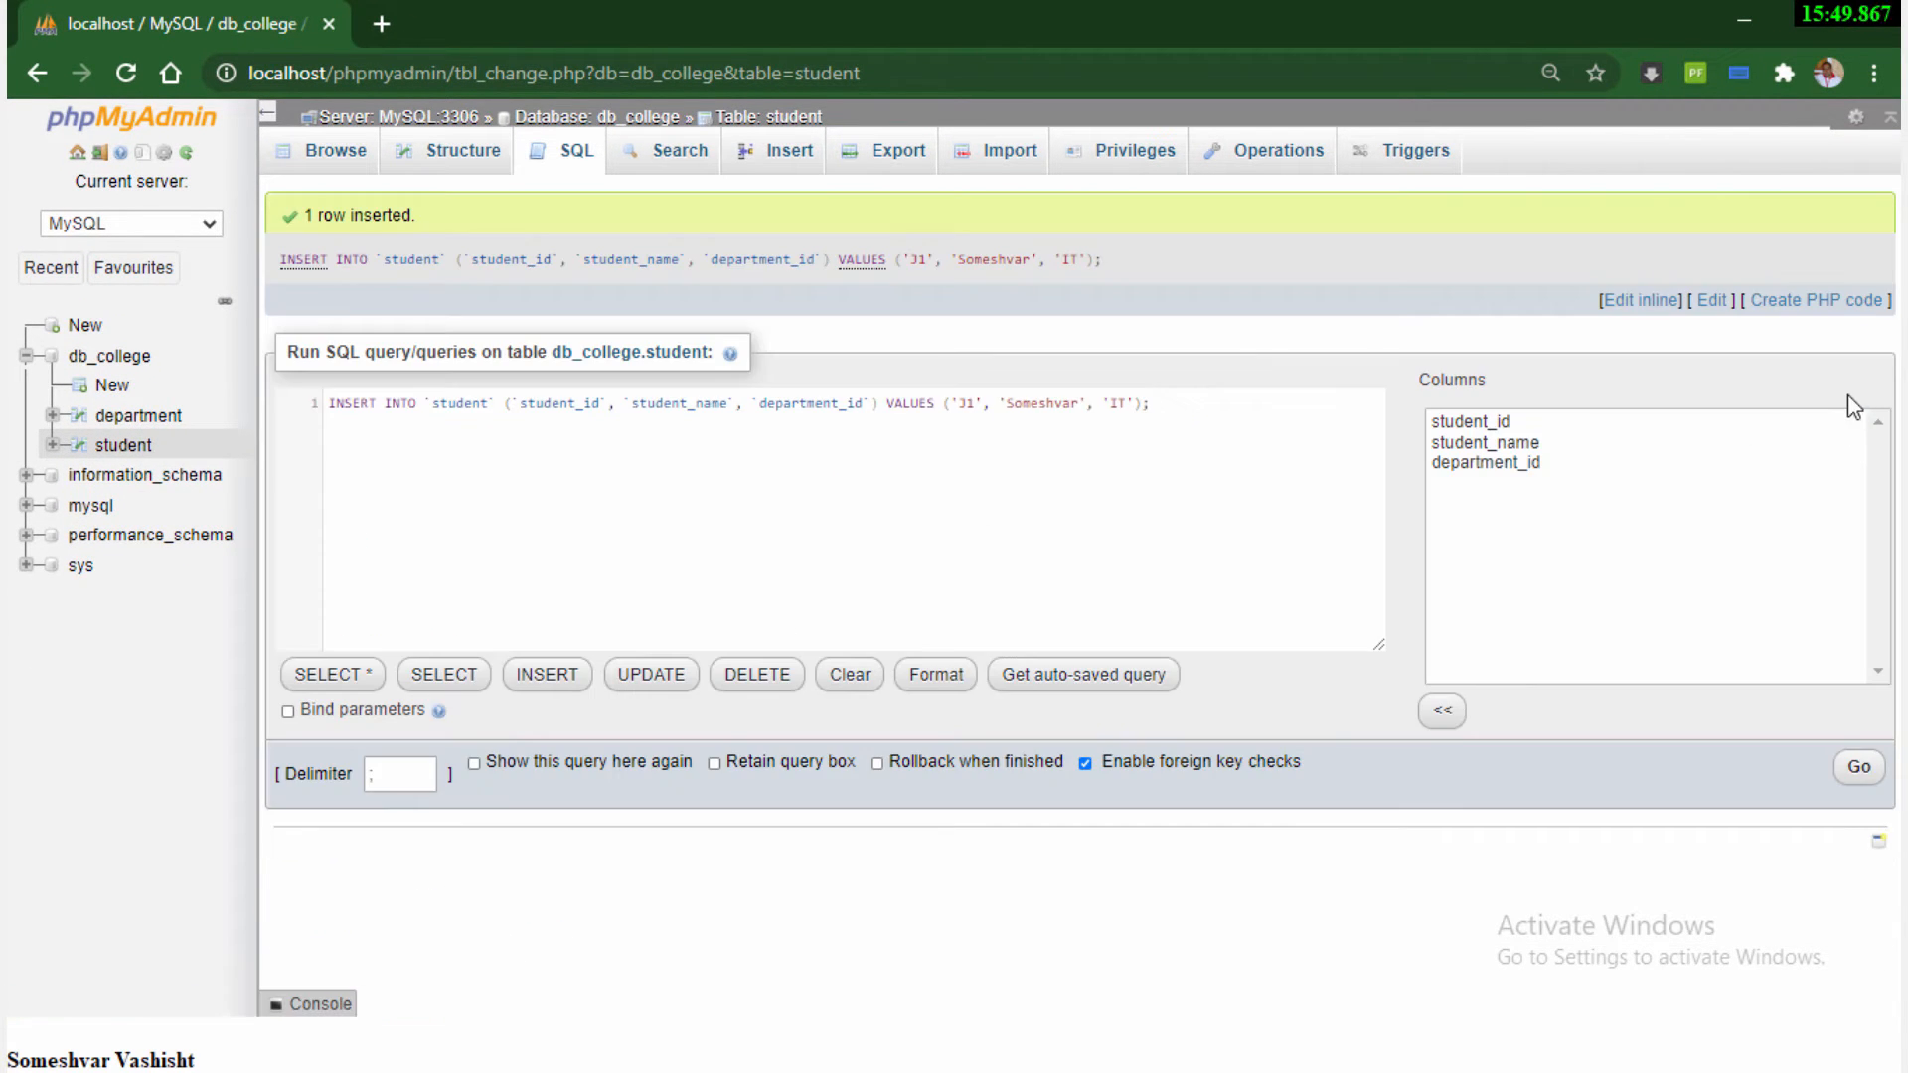
click(123, 446)
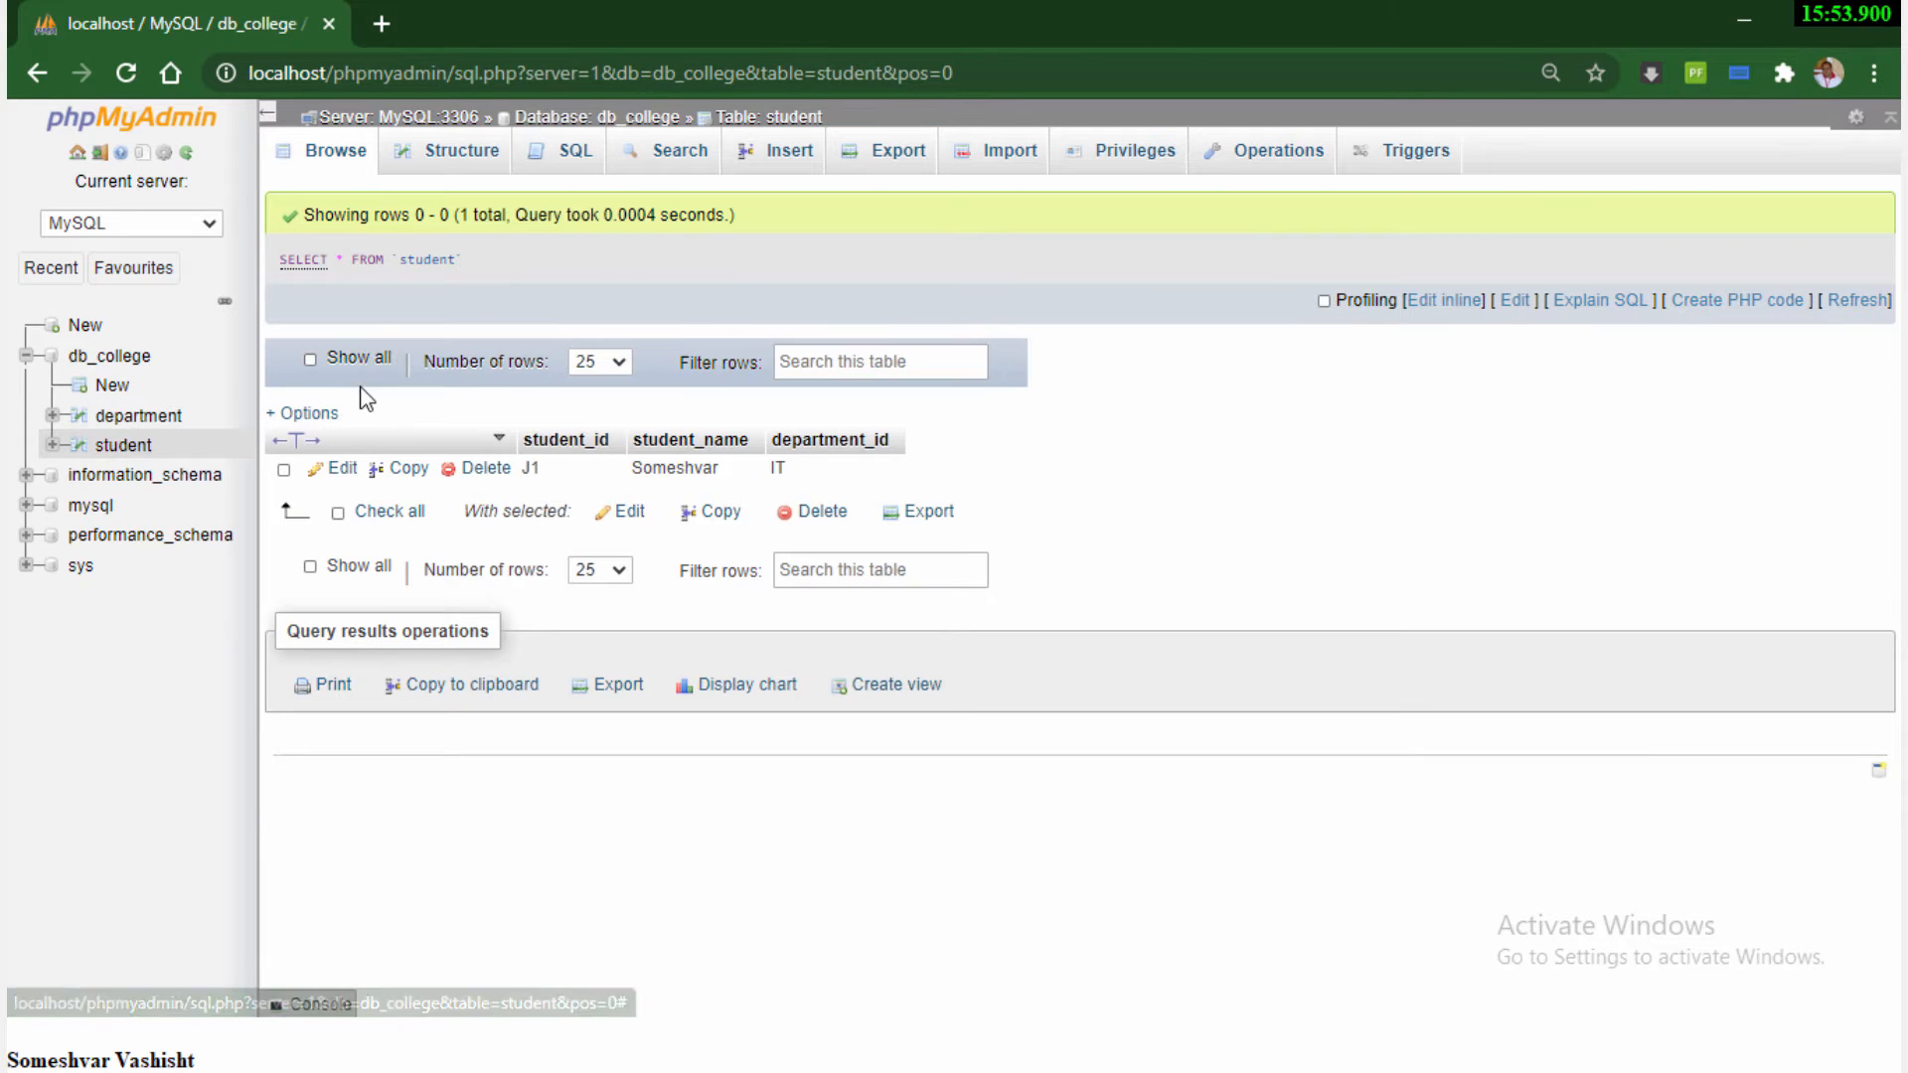
click(335, 154)
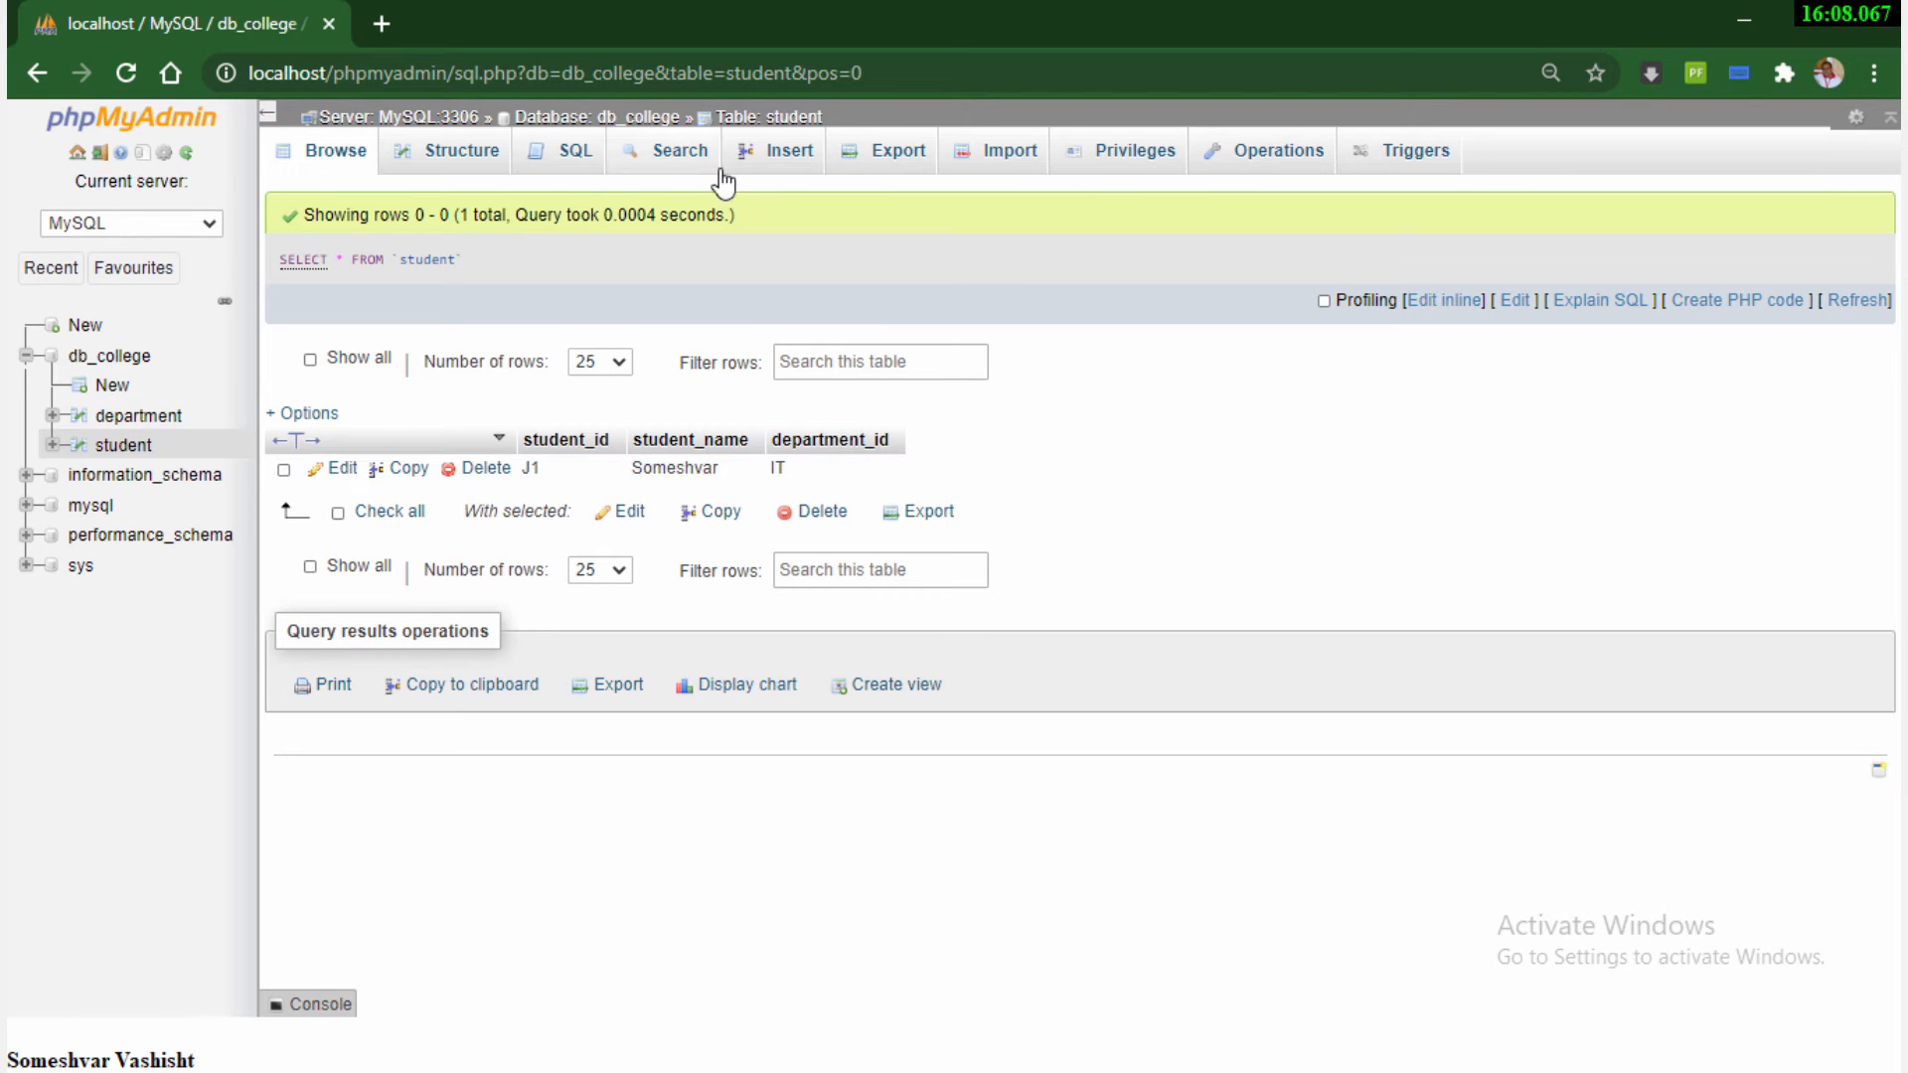
Insert a second student row with student_id J2, the student's name and department_id IT
click(774, 159)
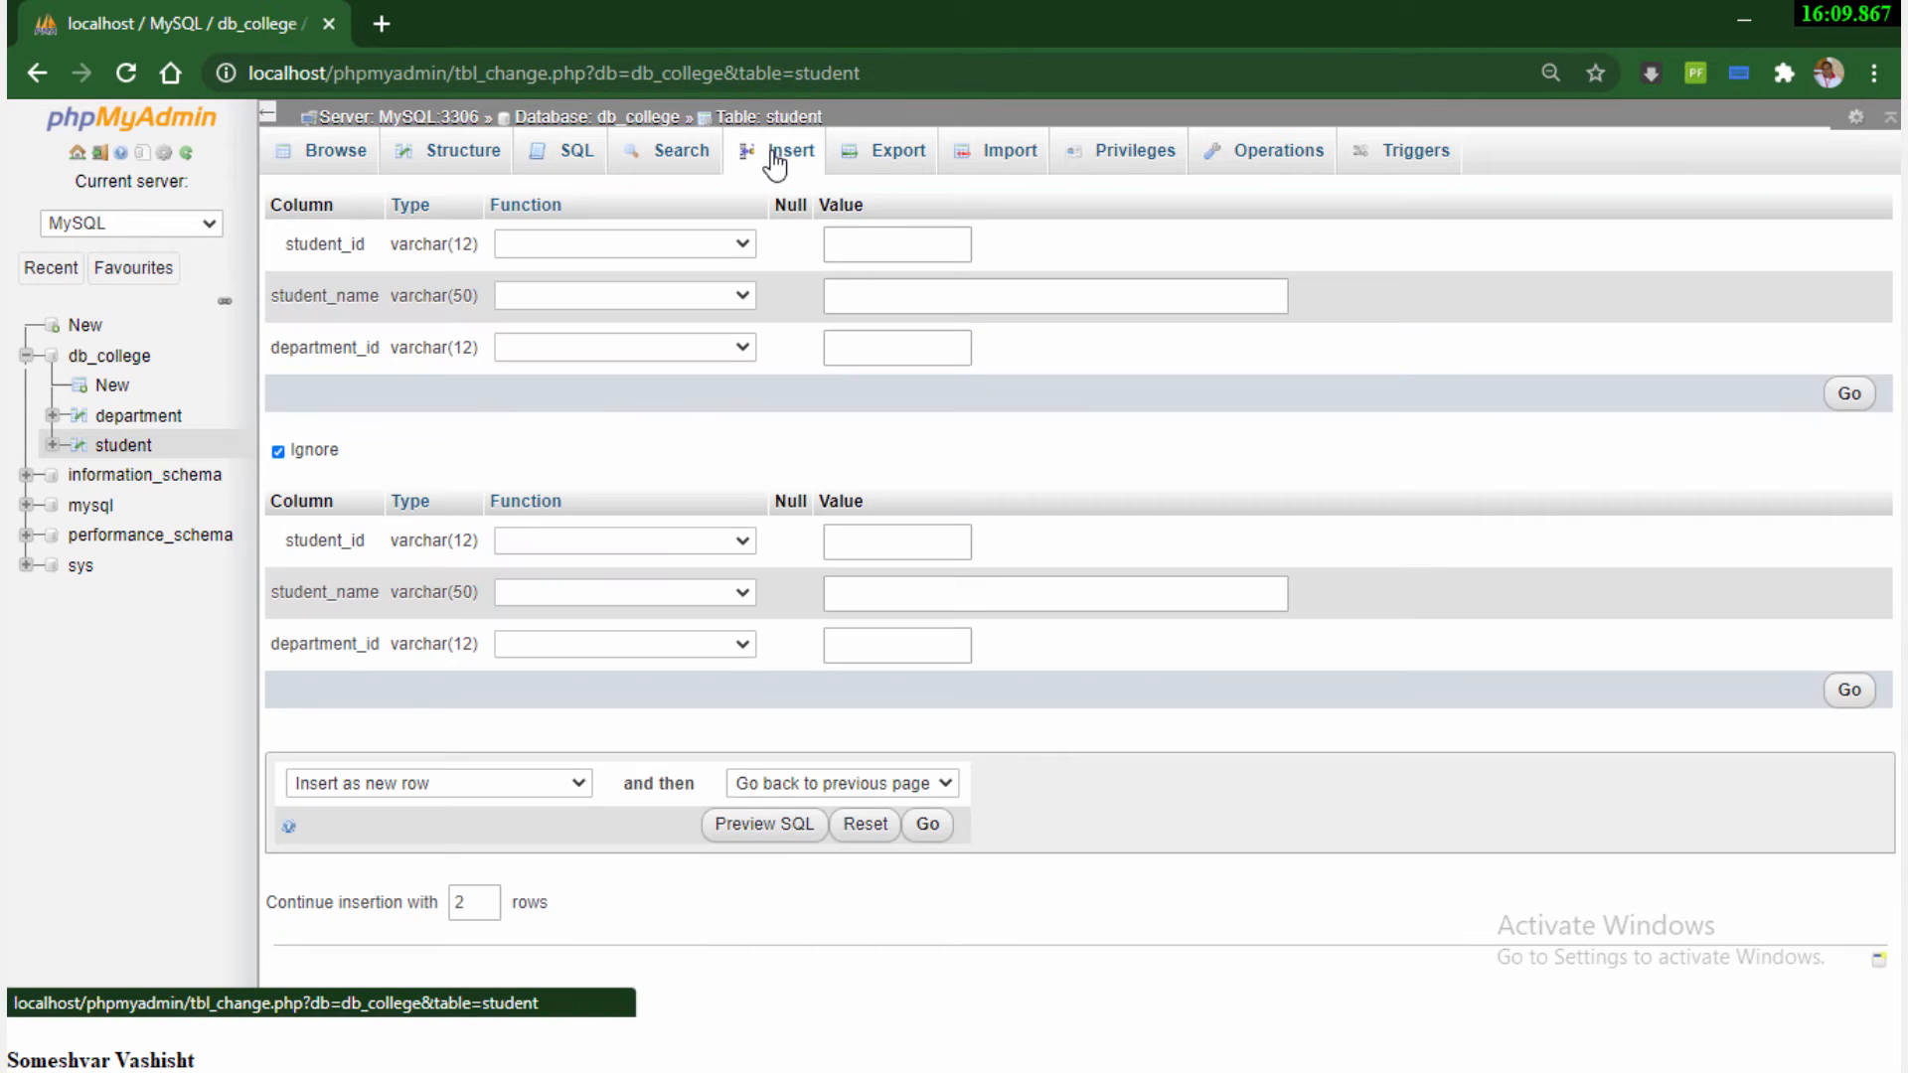
click(860, 249)
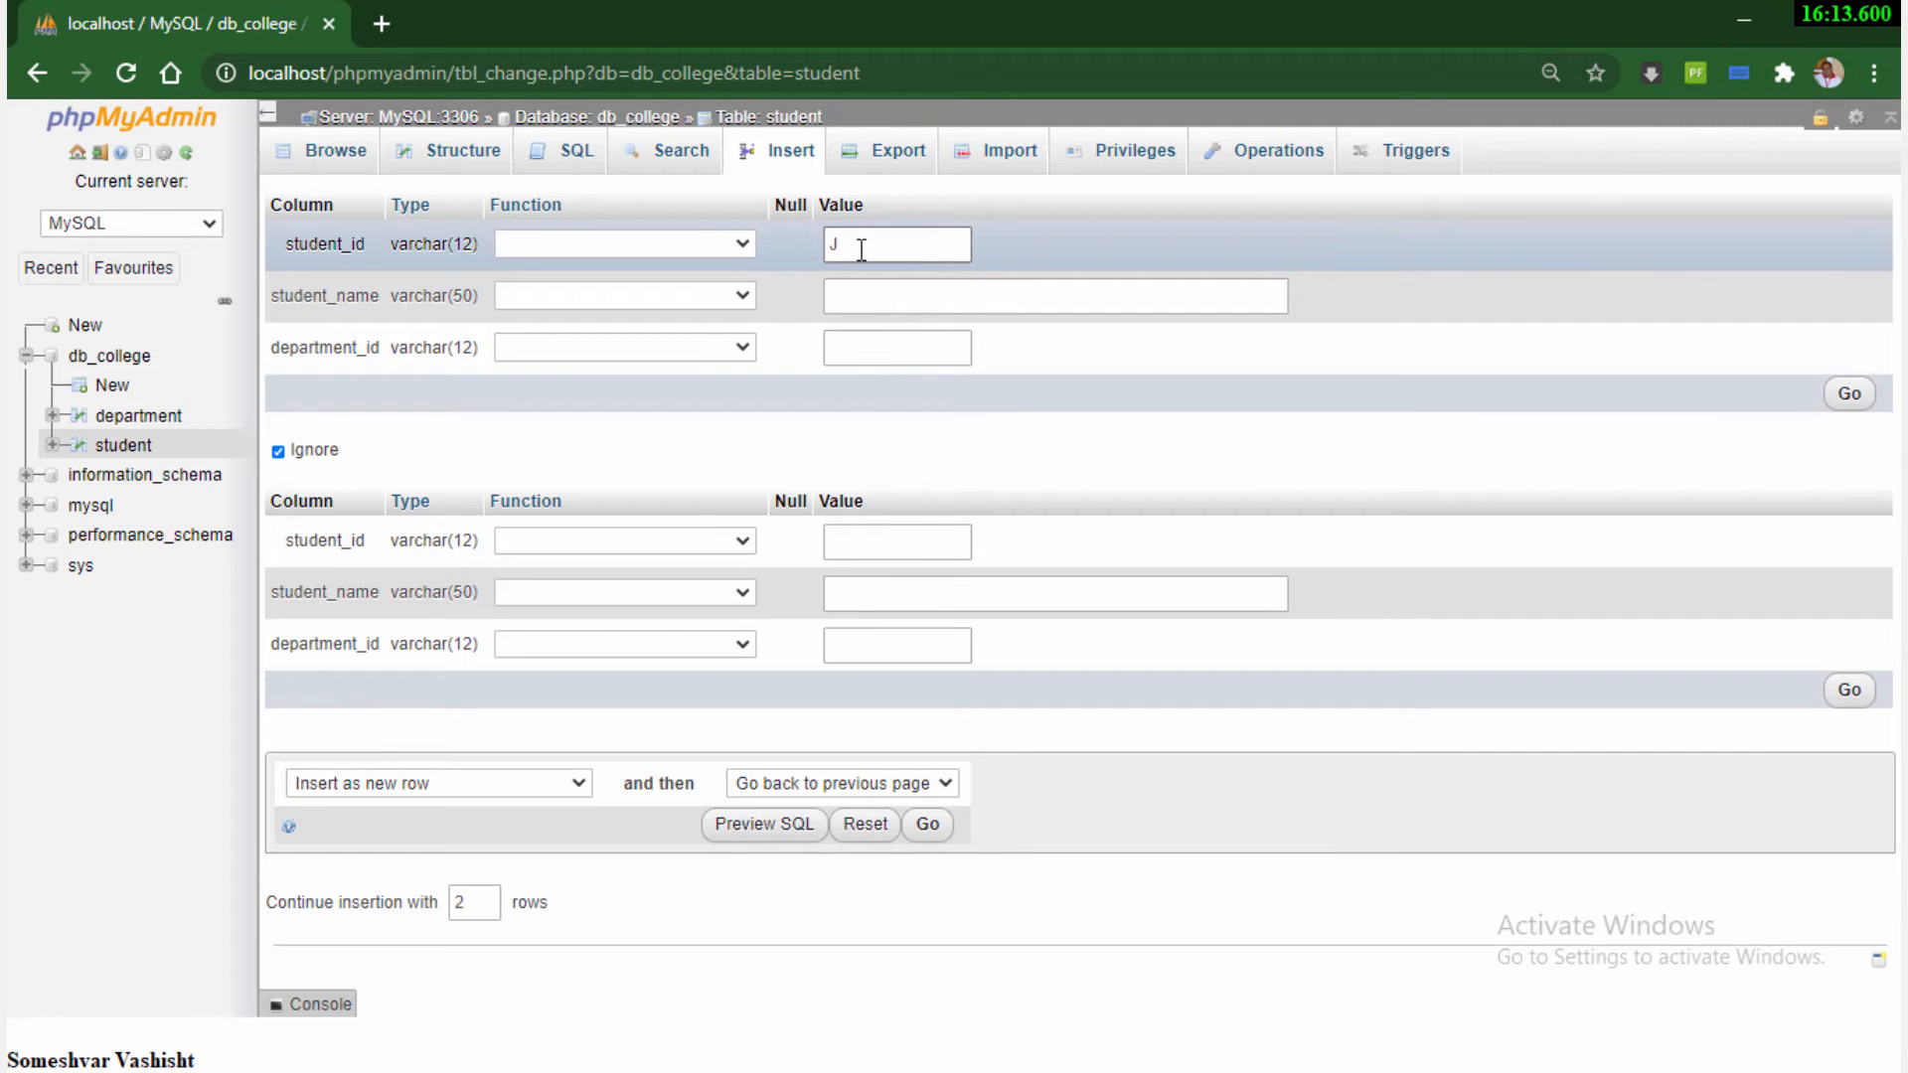
click(886, 294)
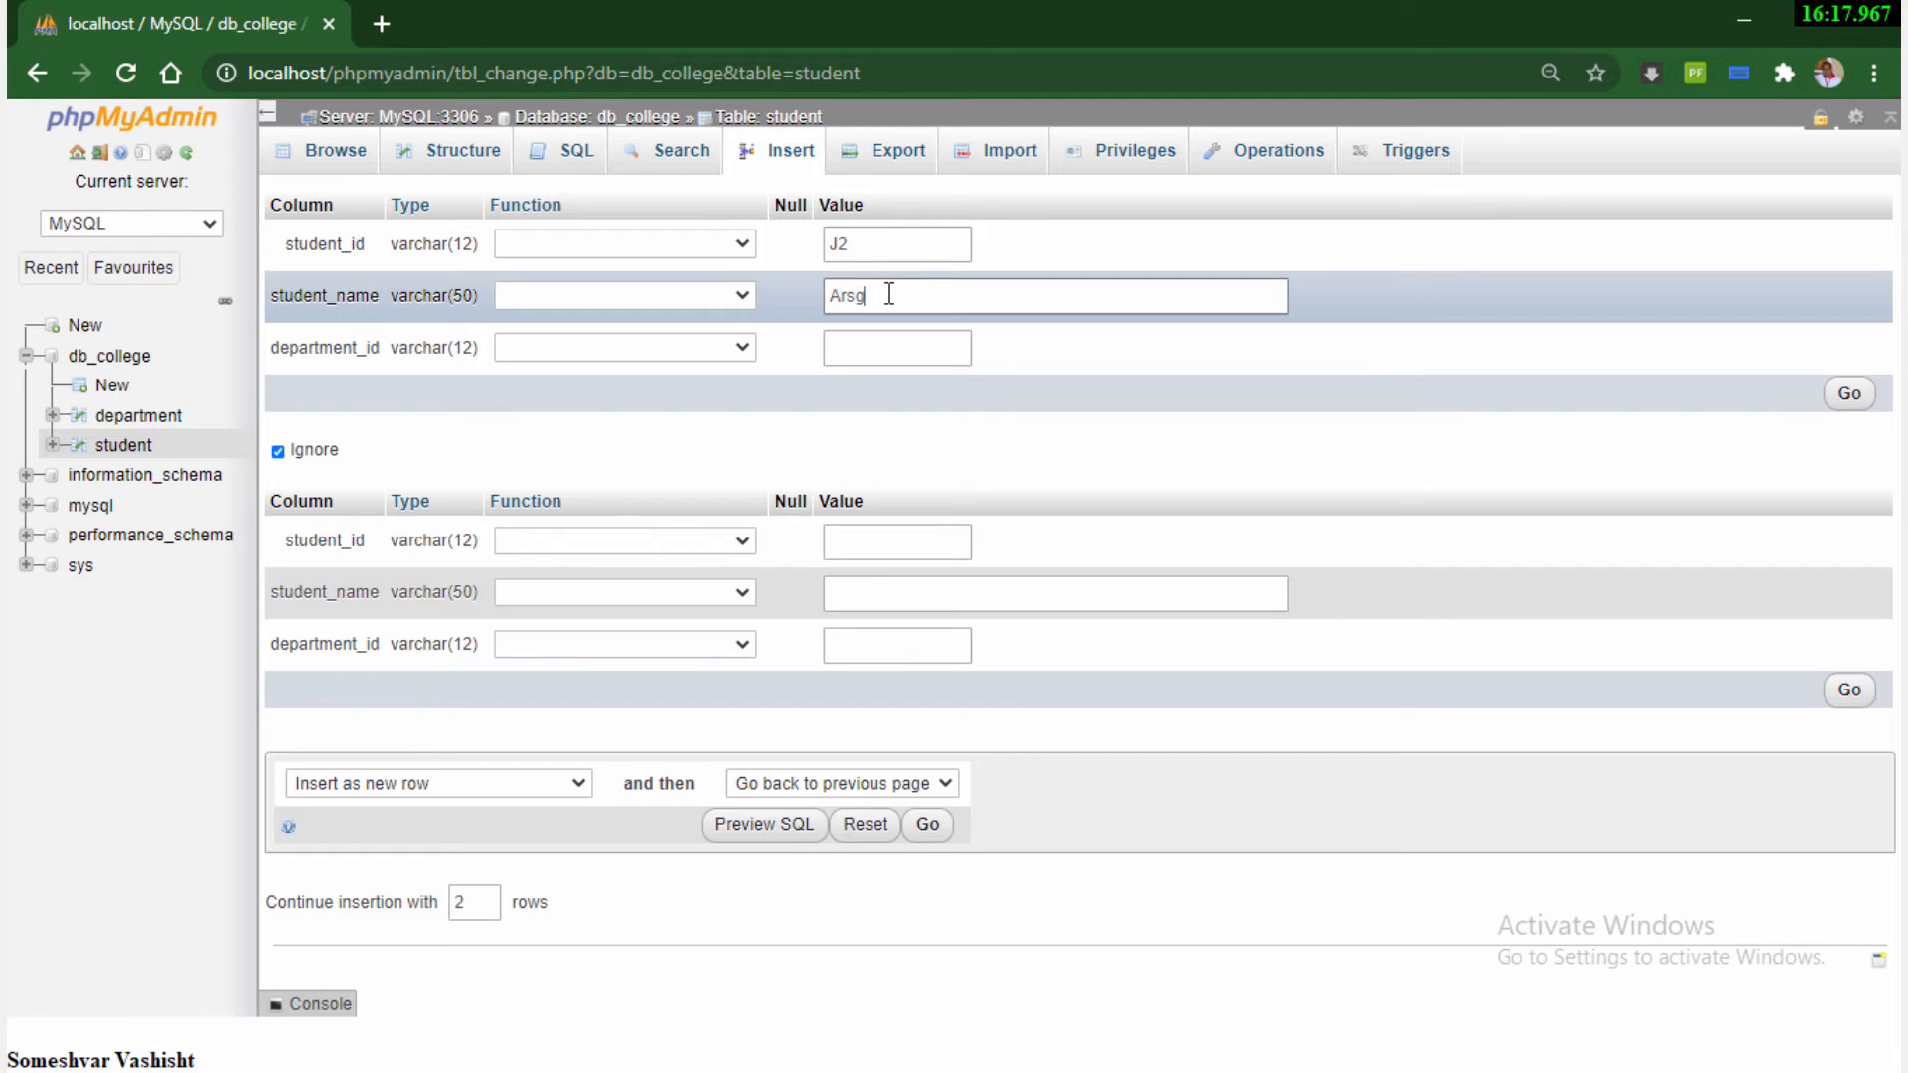
text(d)
click(874, 346)
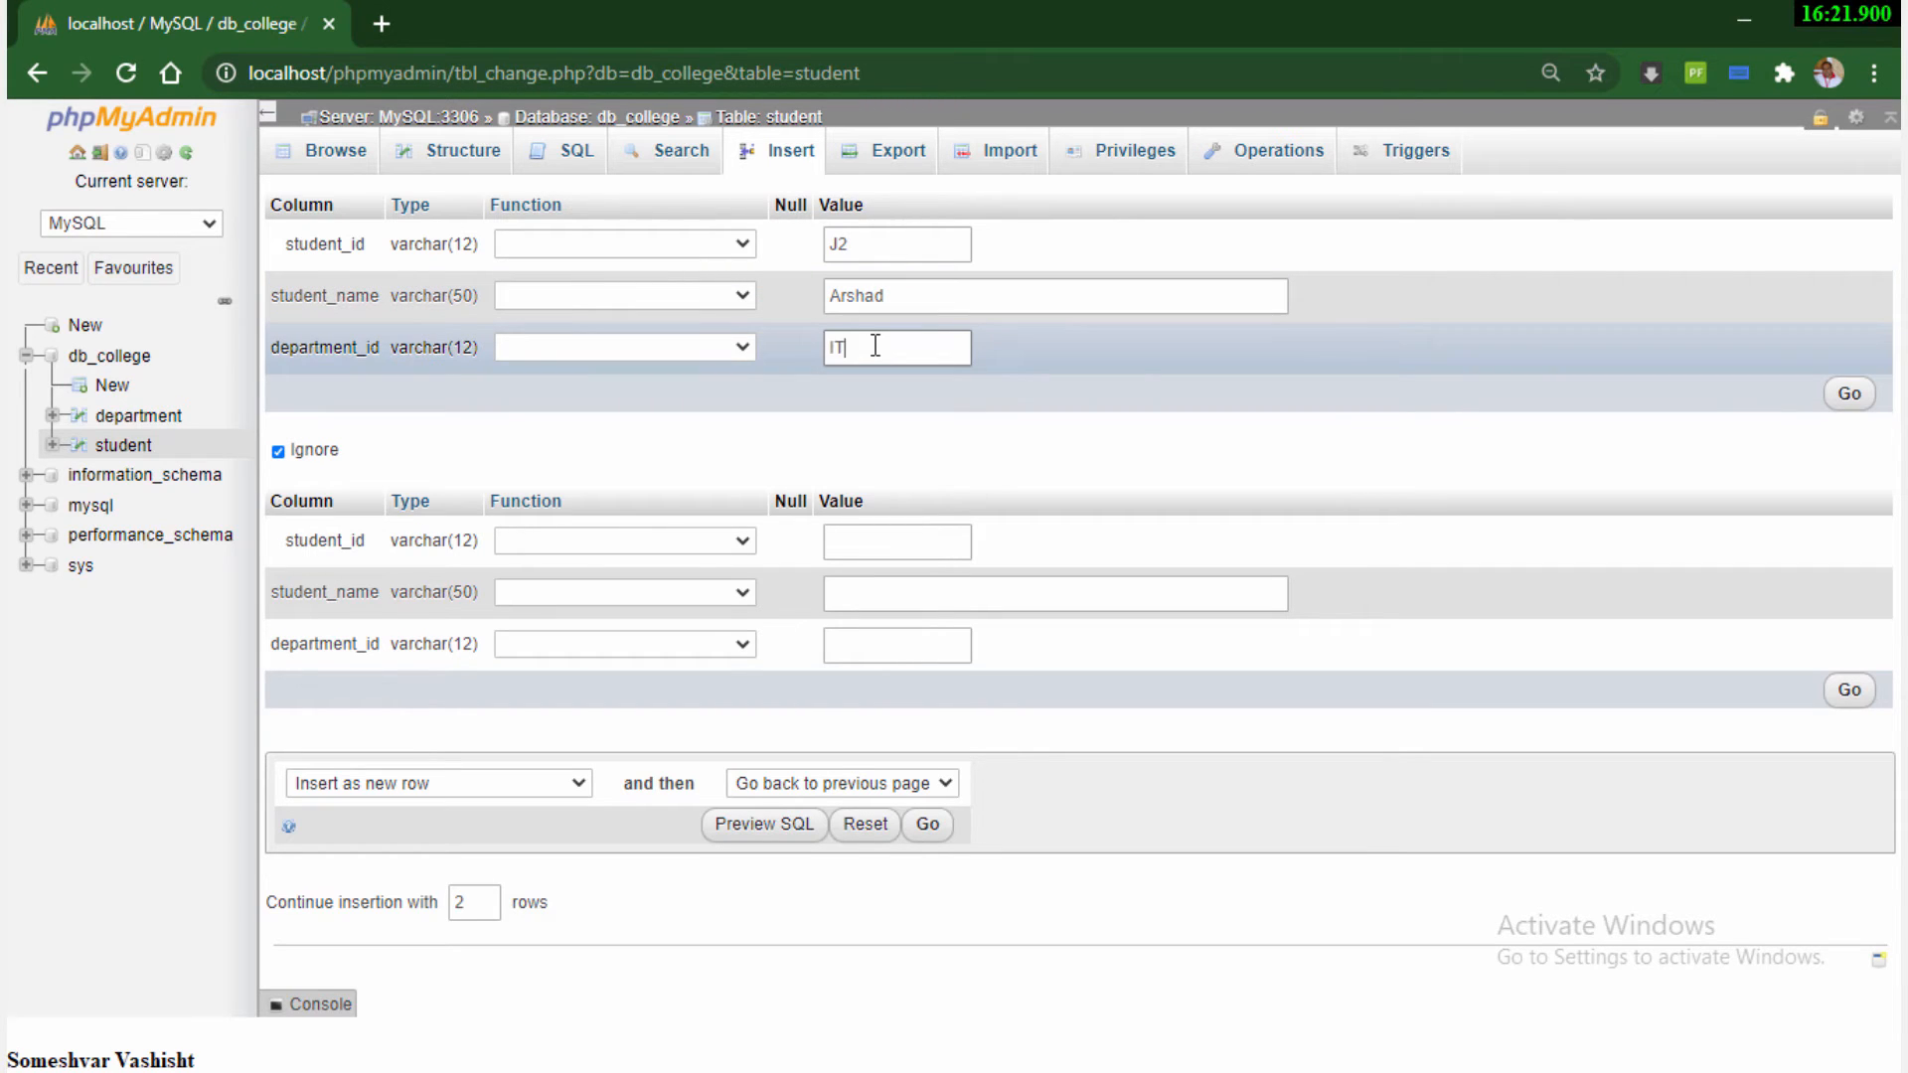
click(1849, 393)
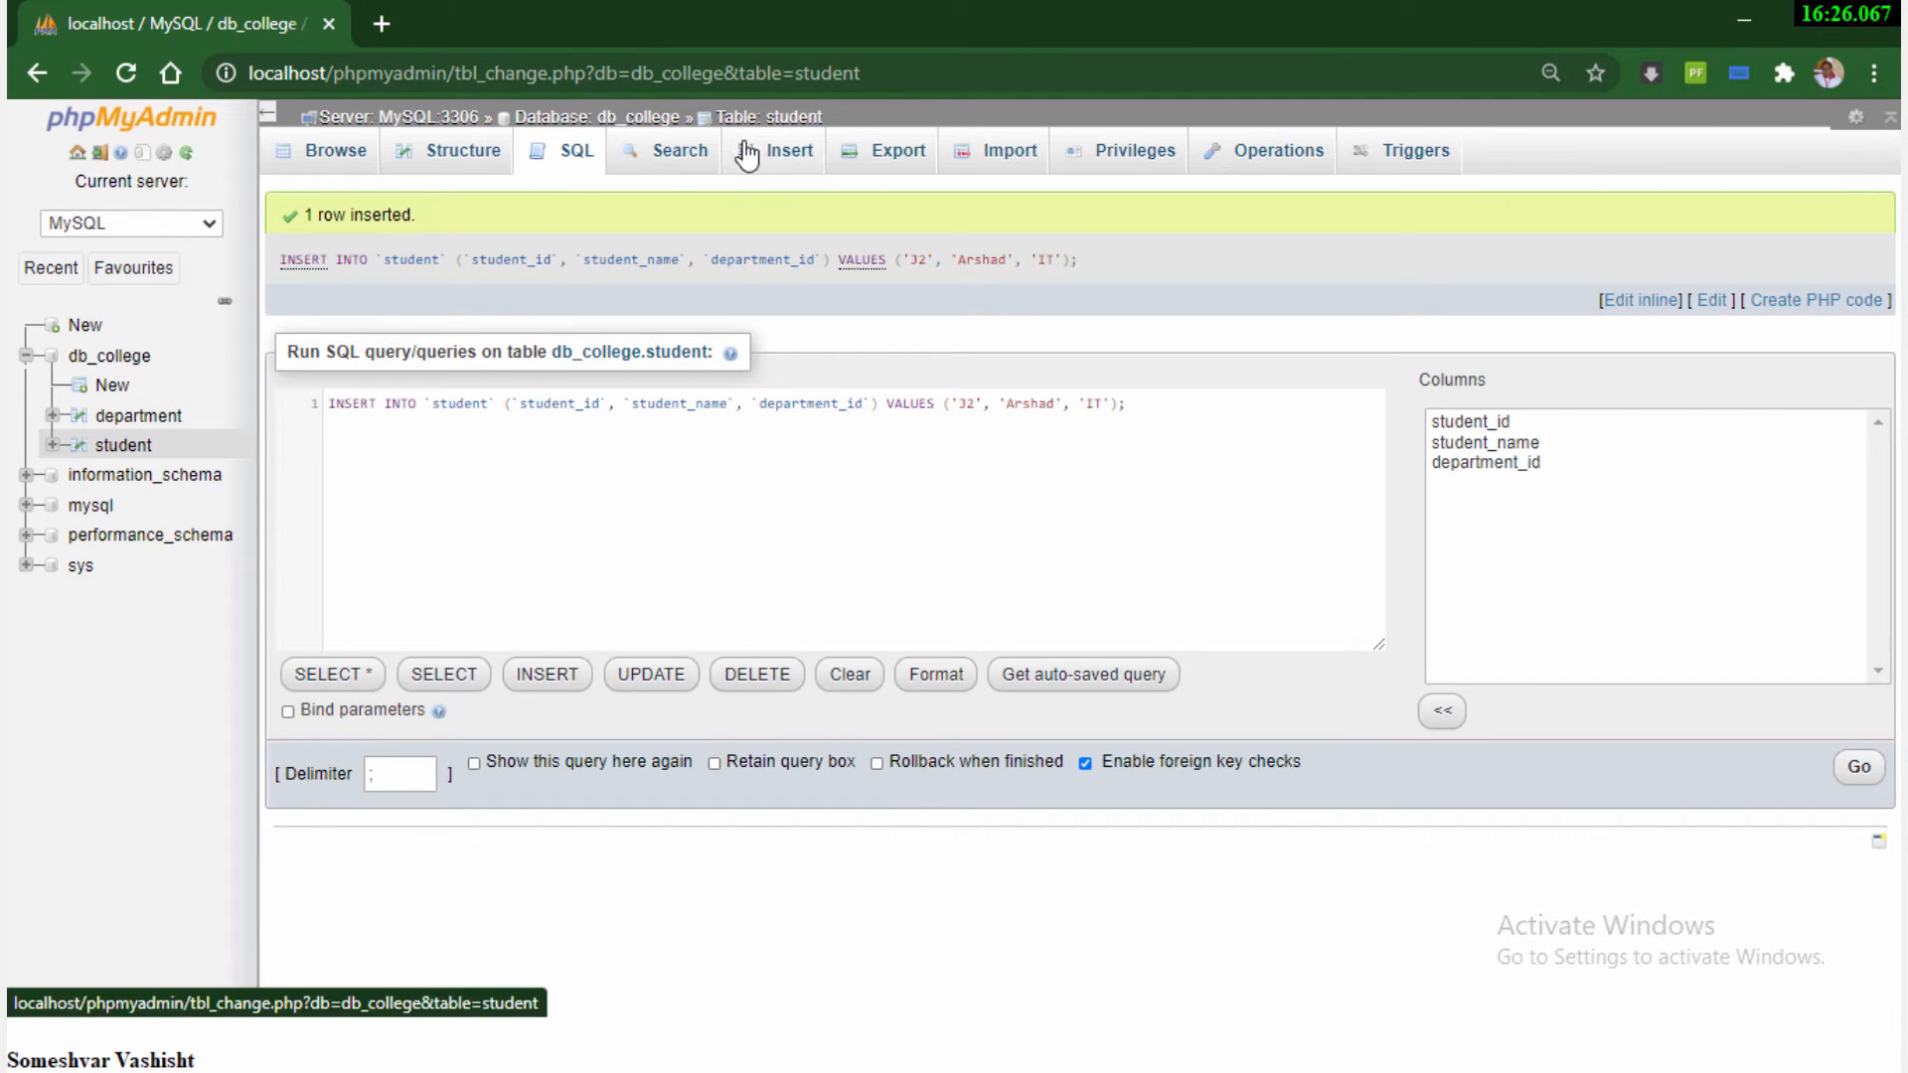
Insert a third student row with student_id J3, the student's name and department_id BUS
click(770, 157)
click(854, 246)
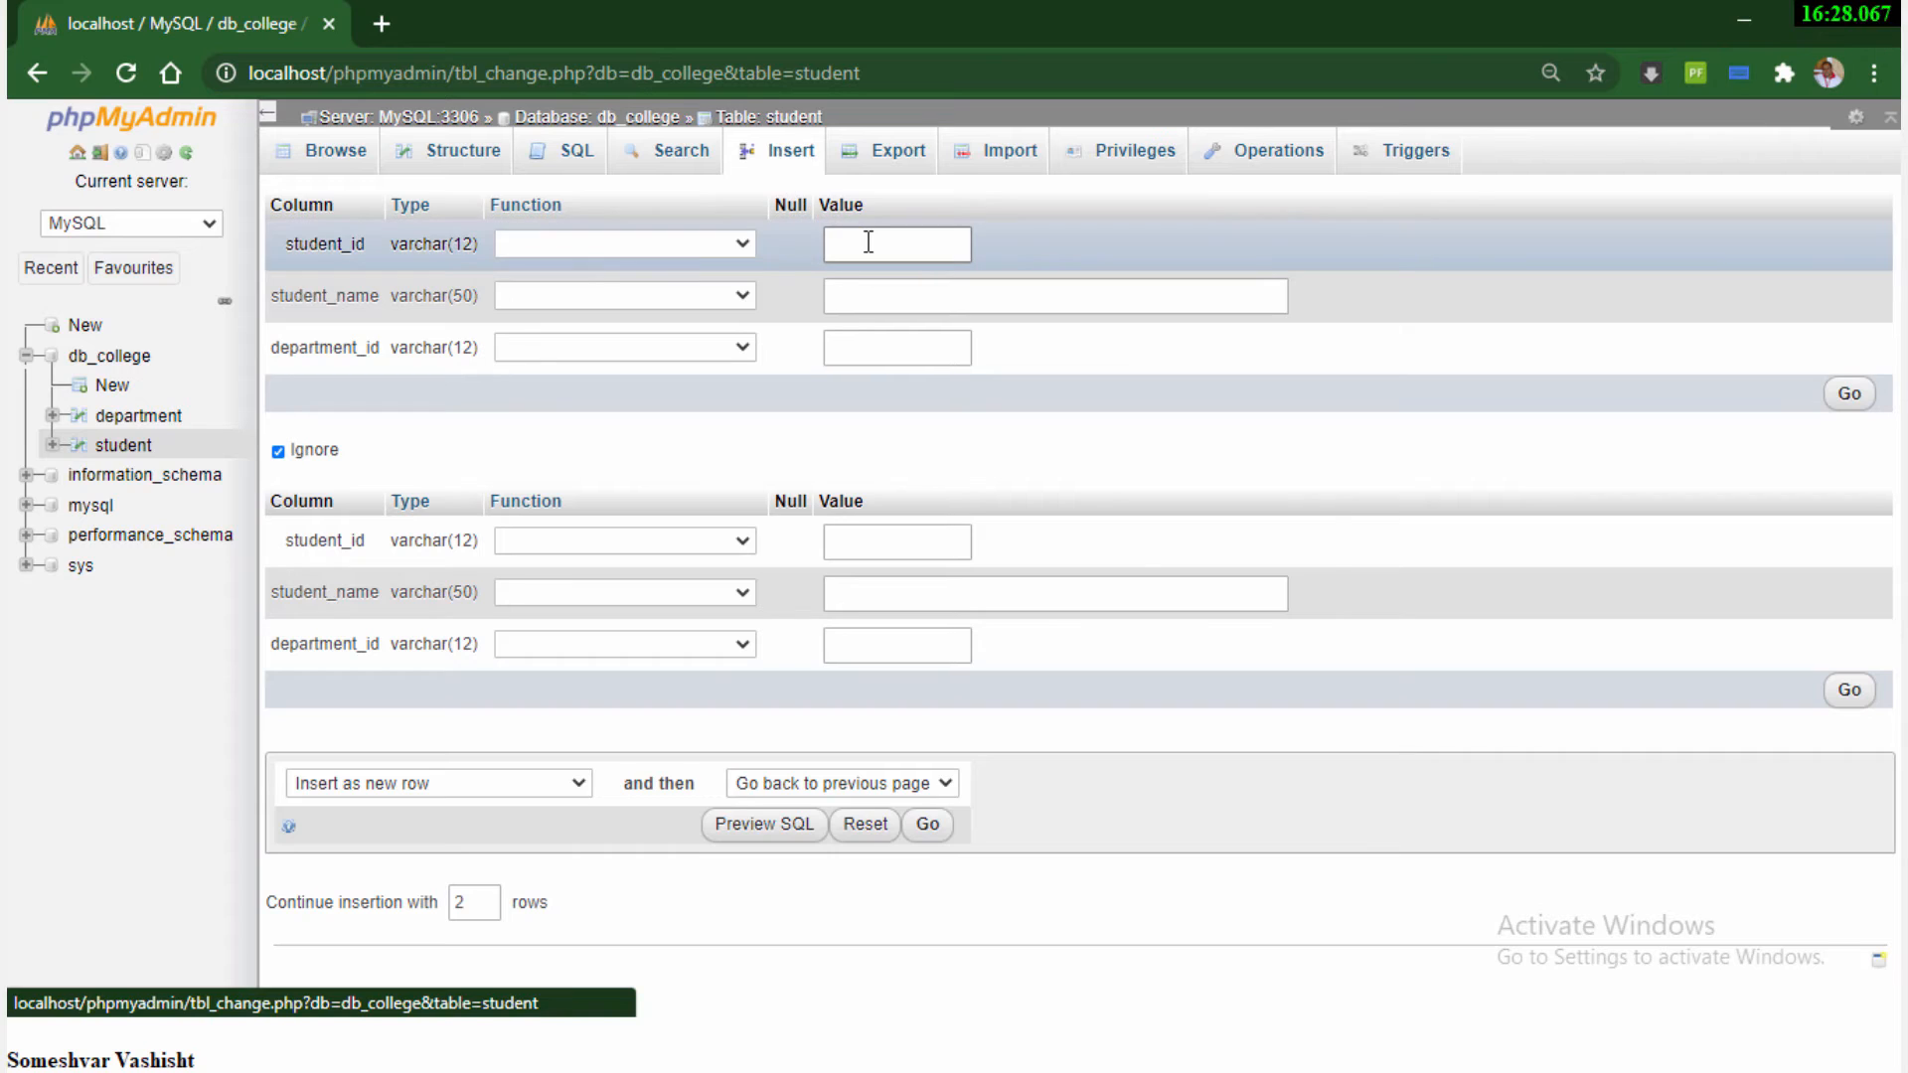
text(J3)
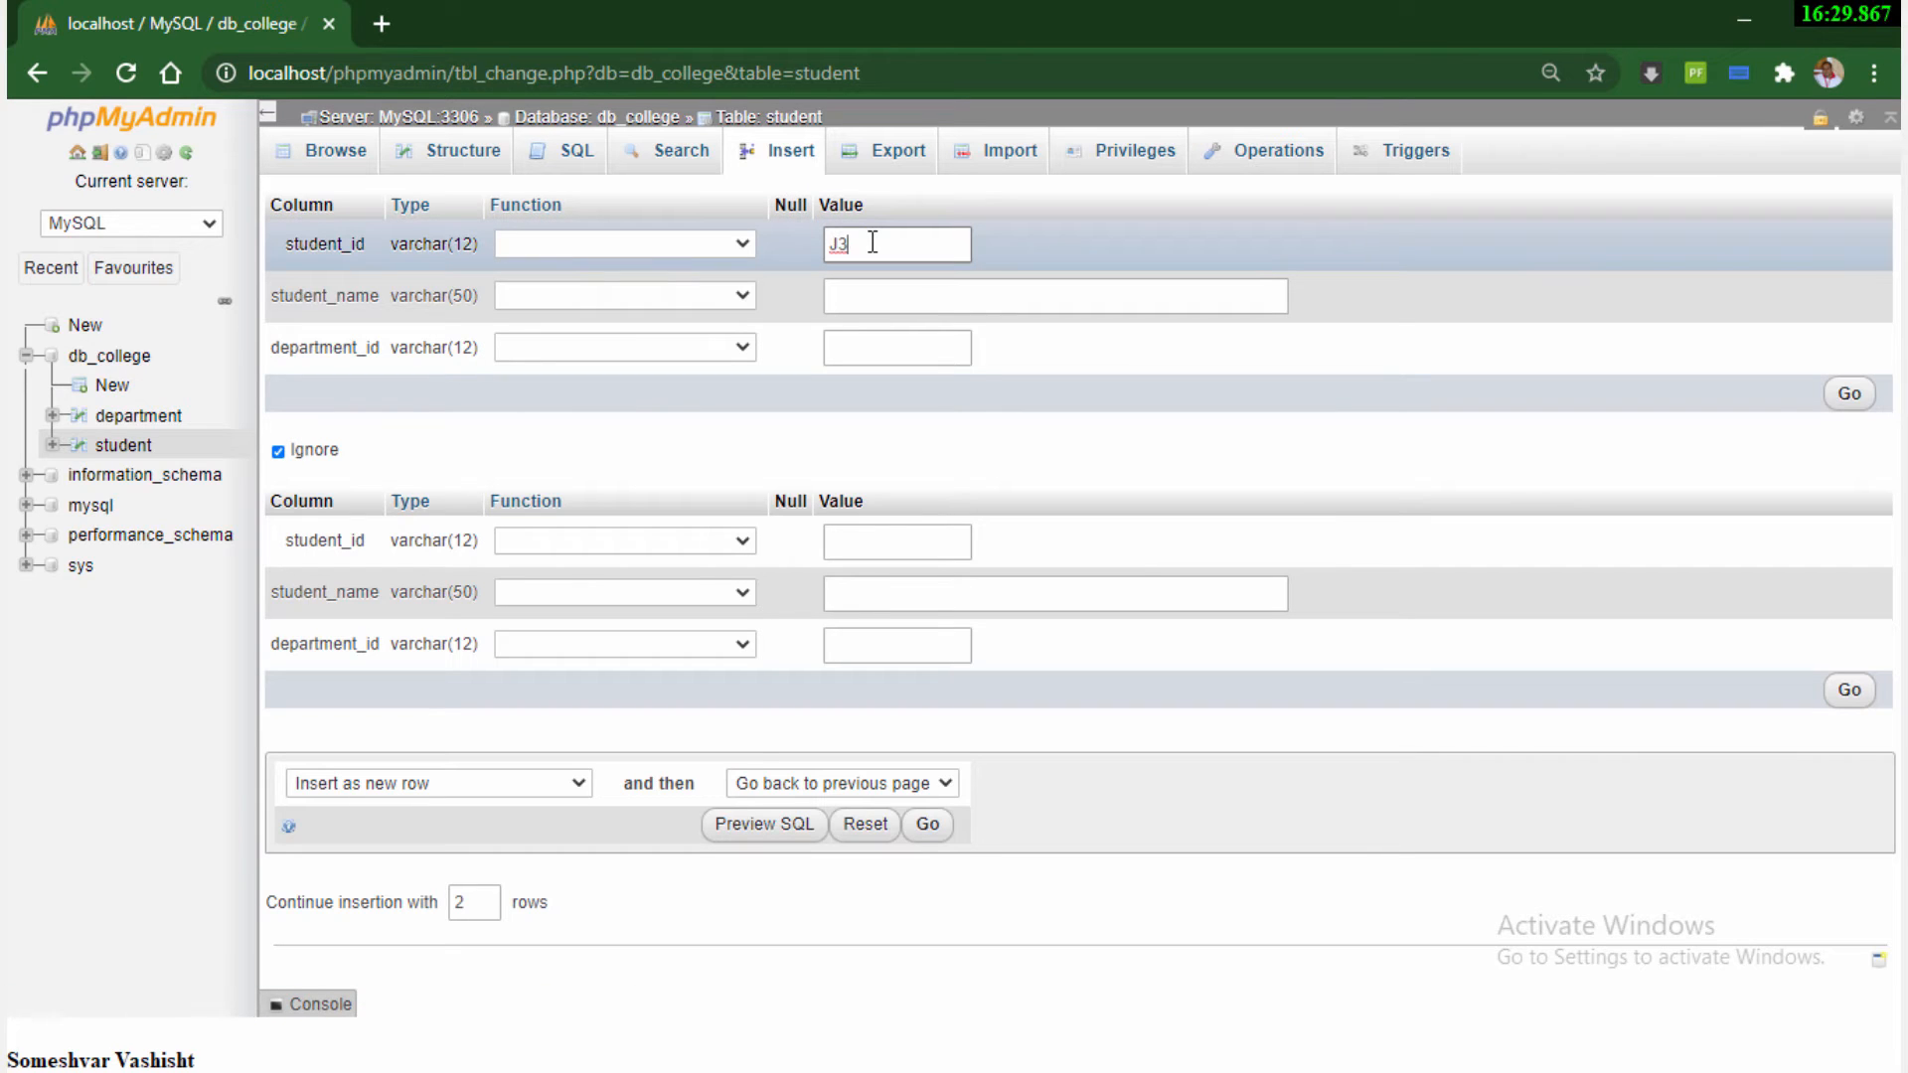
click(868, 299)
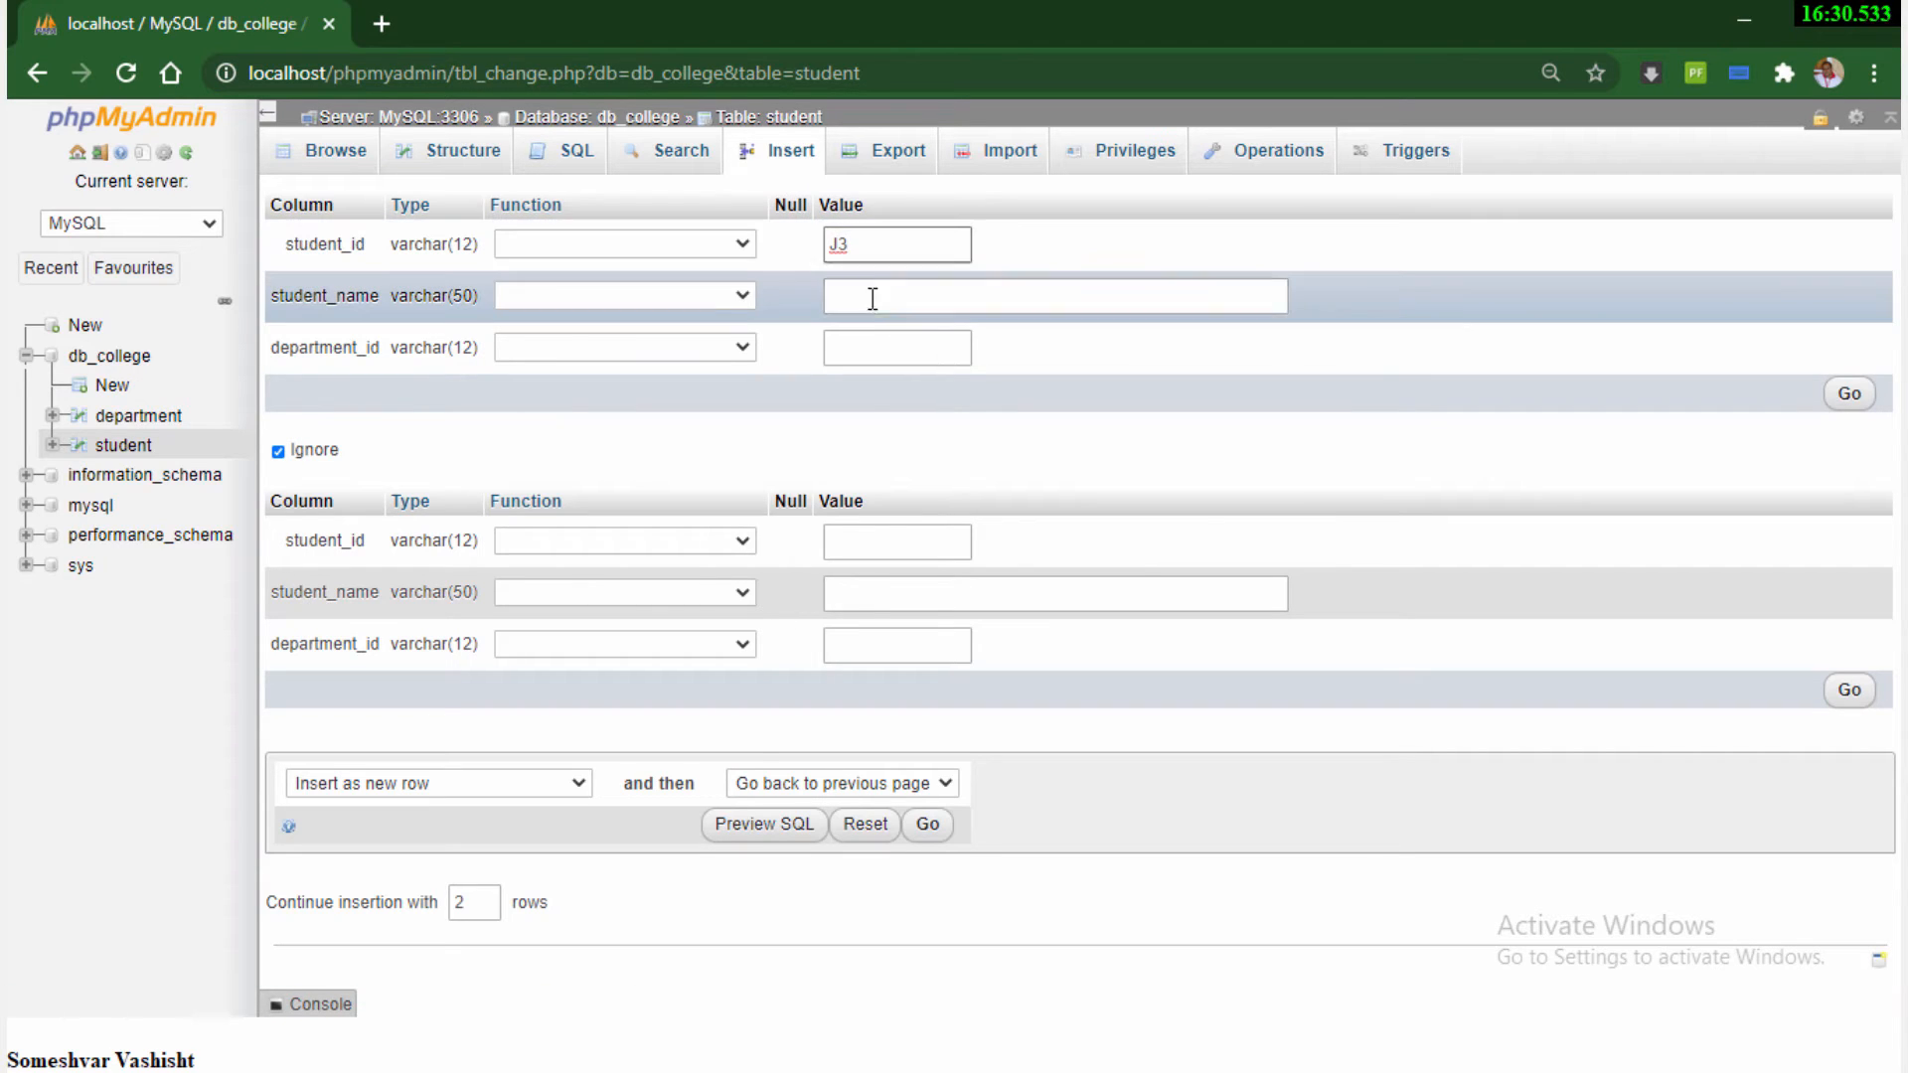
click(869, 348)
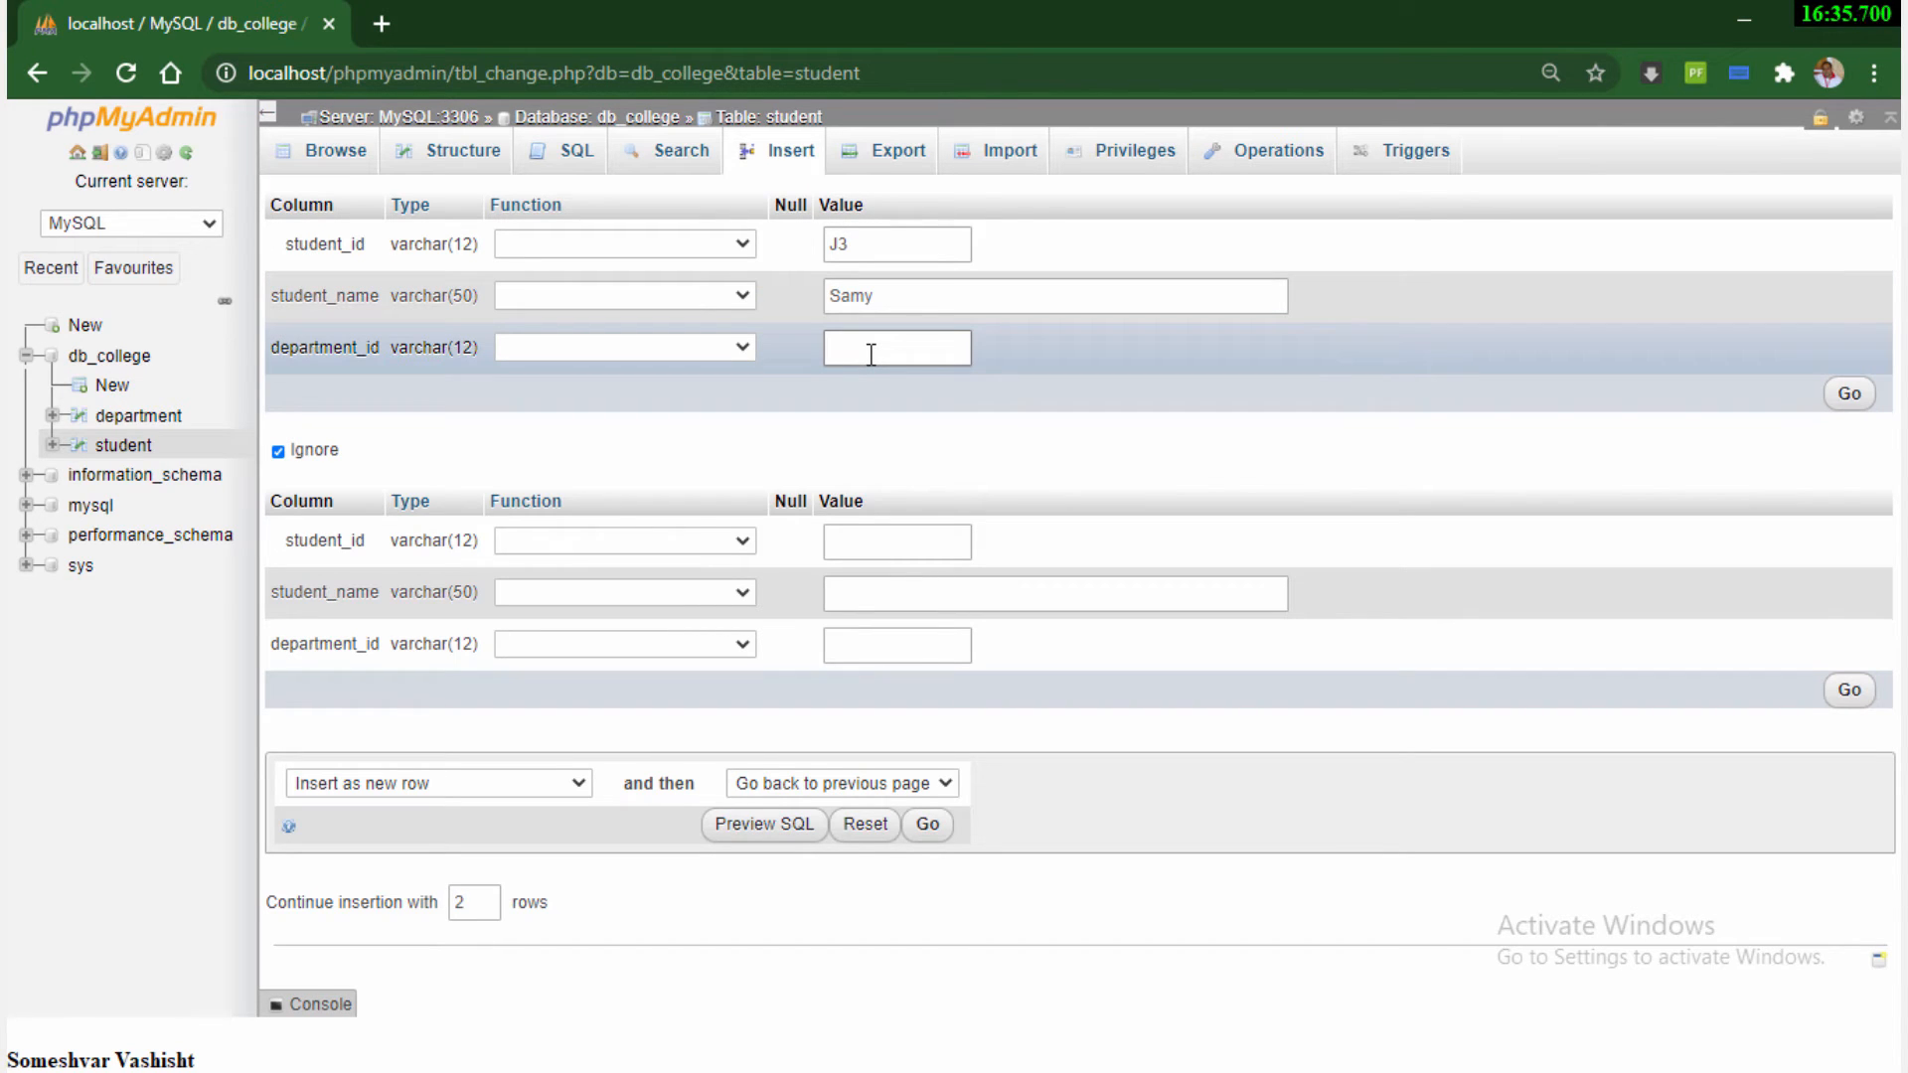
text(BUS)
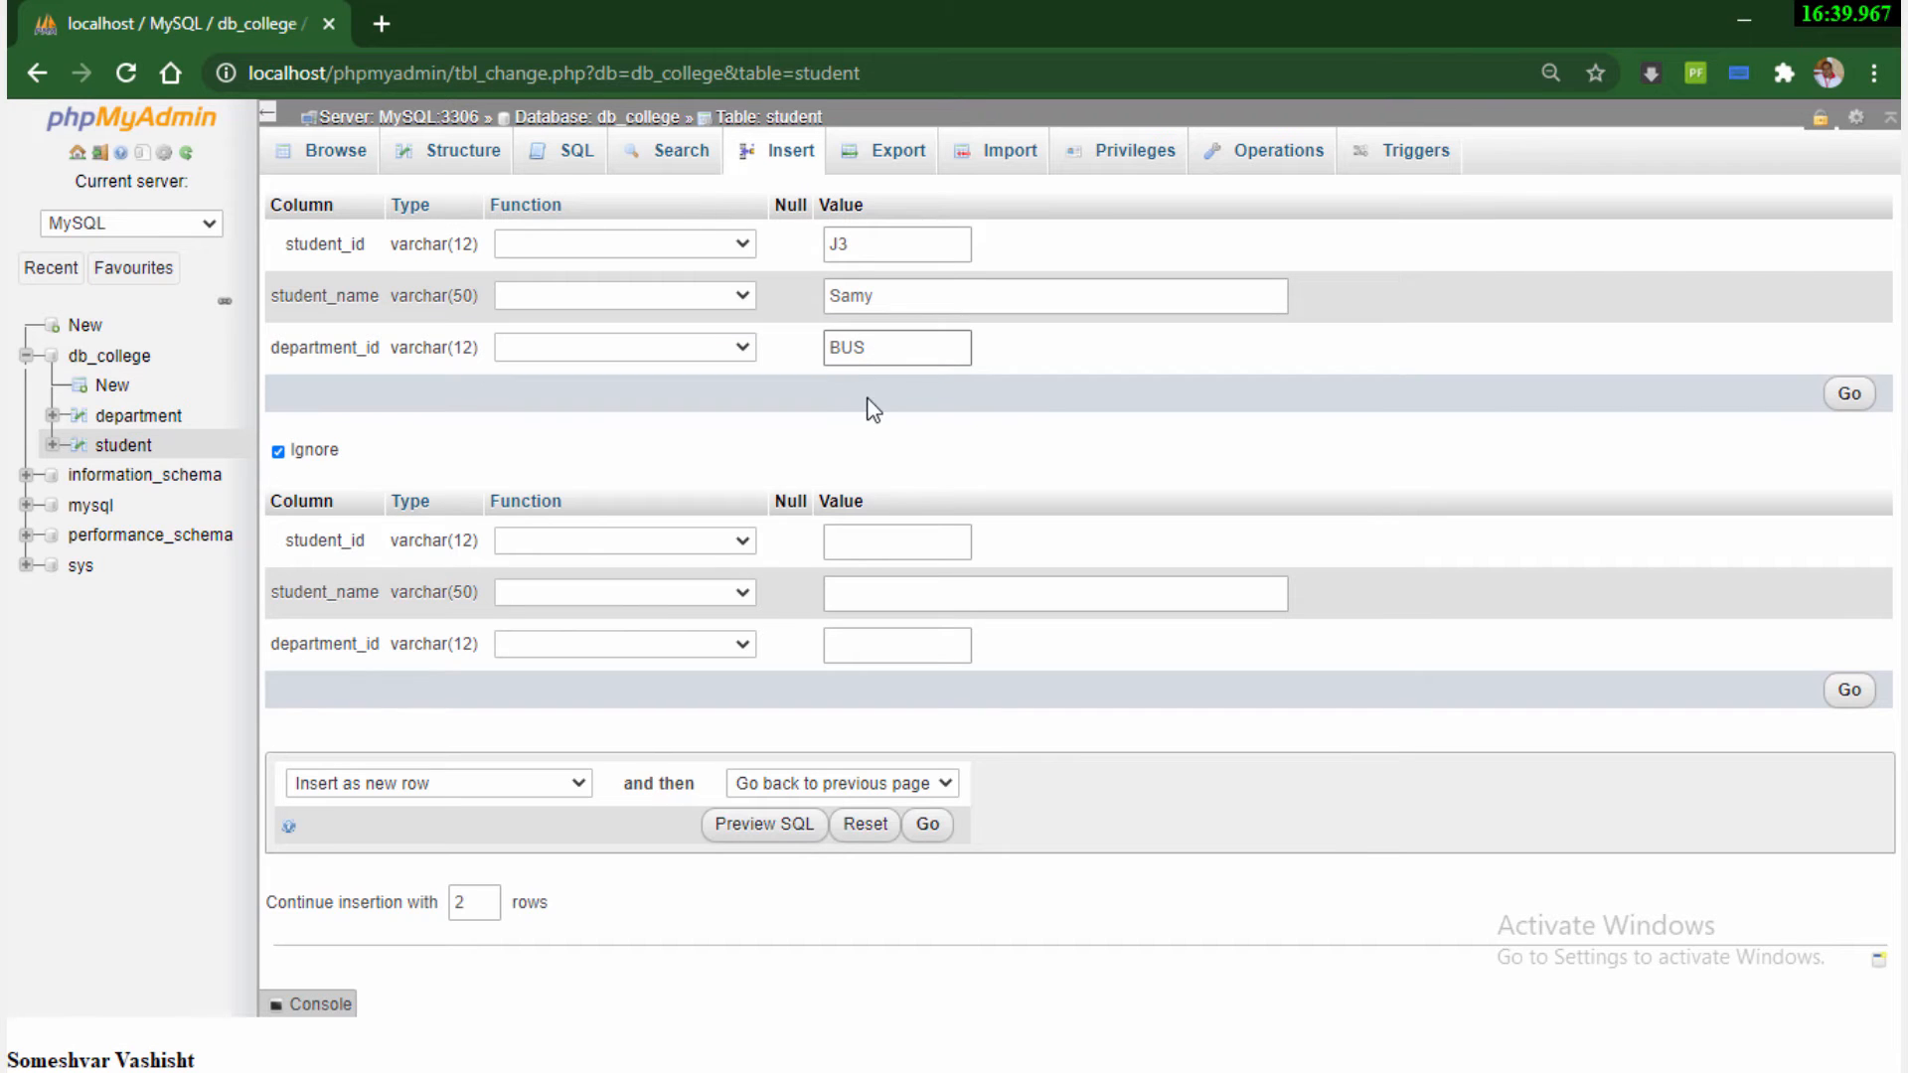
click(1850, 394)
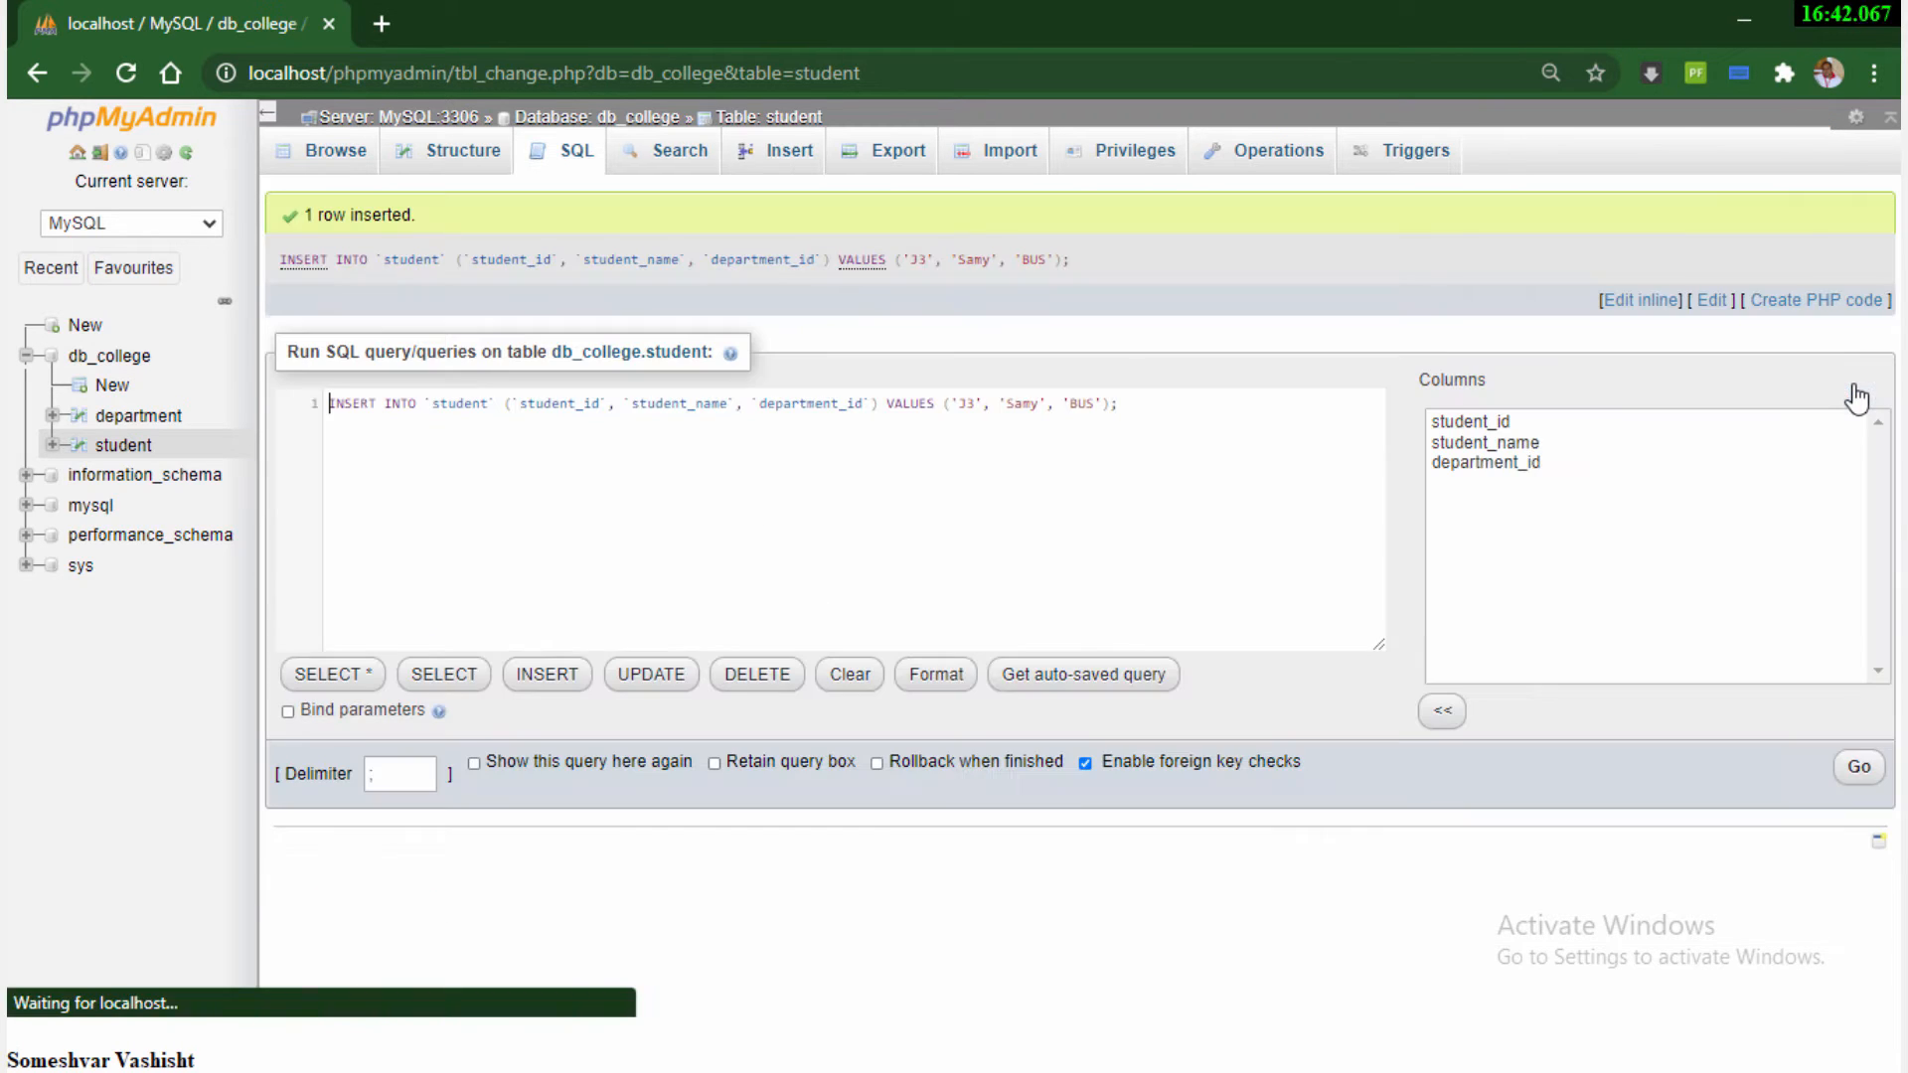
Insert a fourth student row with student_id J4, the student's name and department_id BUS, and browse the student table's rows
click(807, 159)
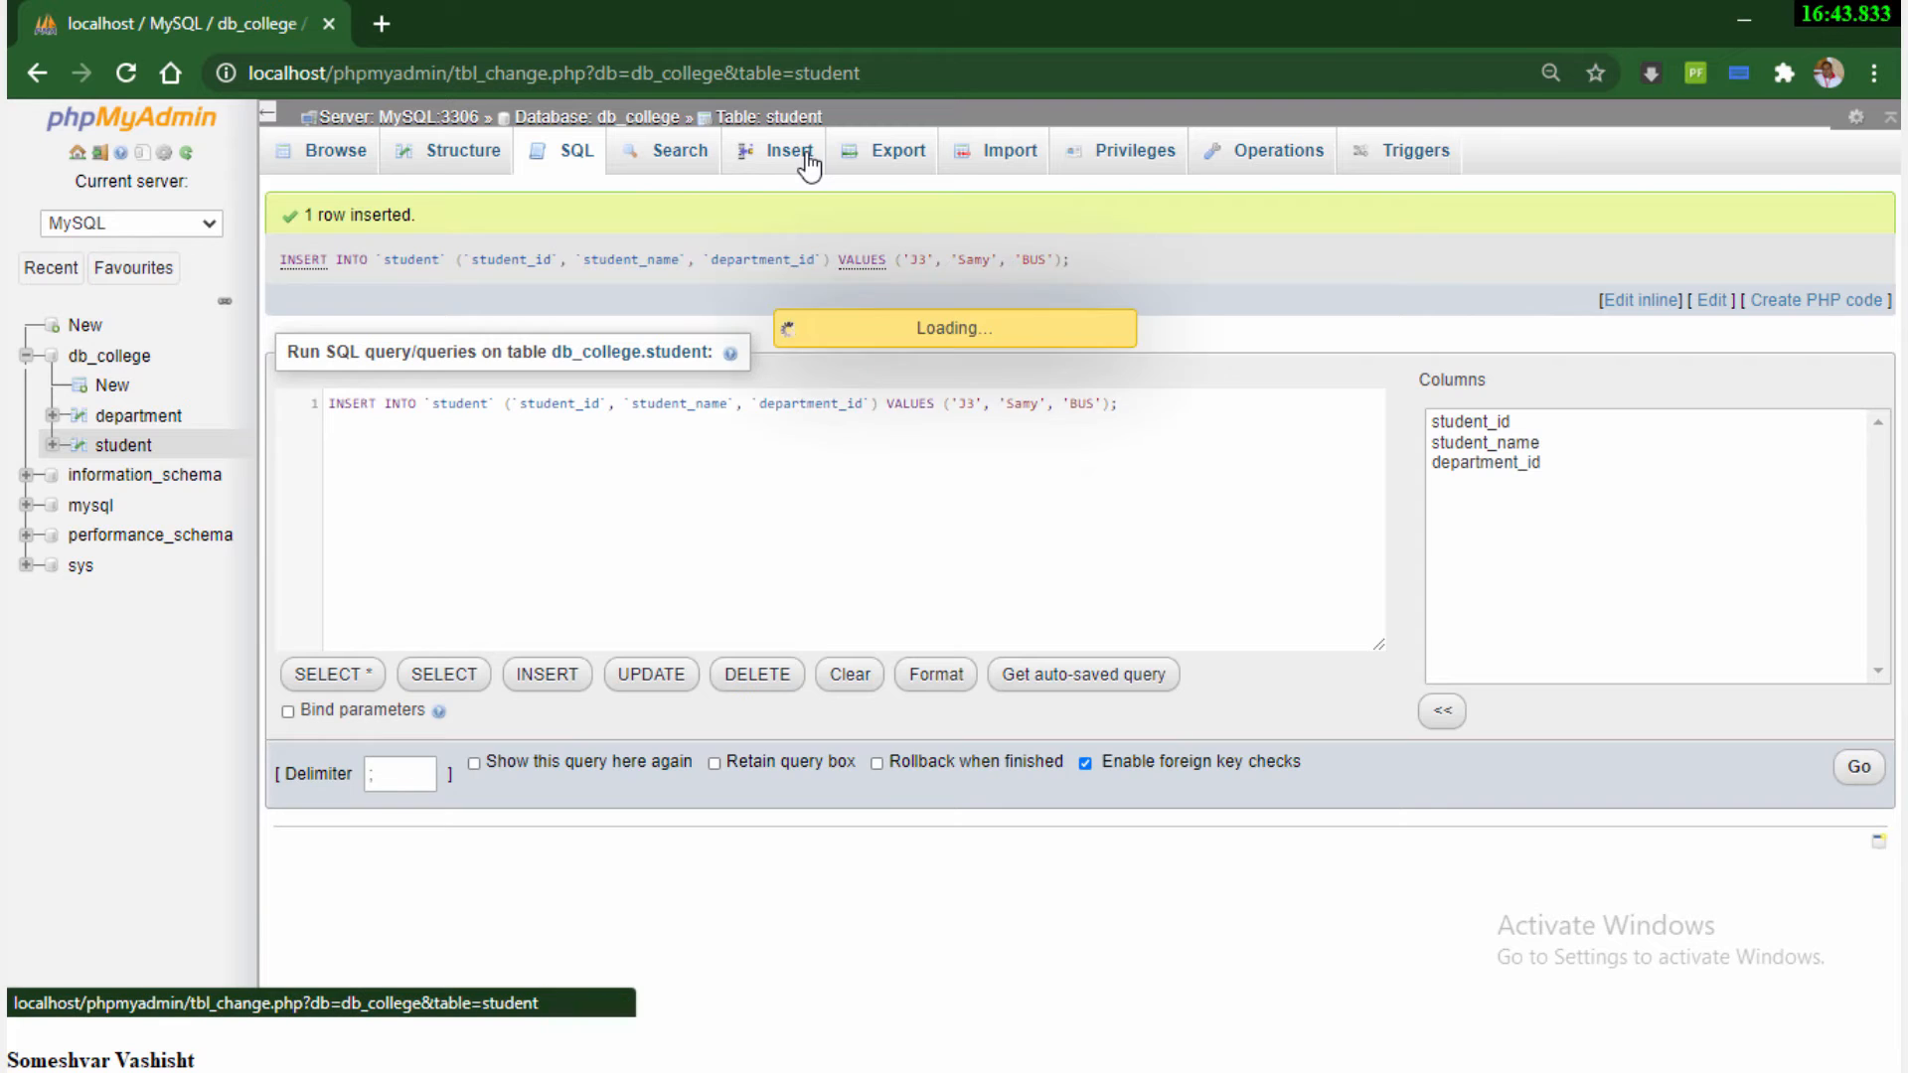
click(867, 245)
text(J4)
click(867, 305)
text(Sem)
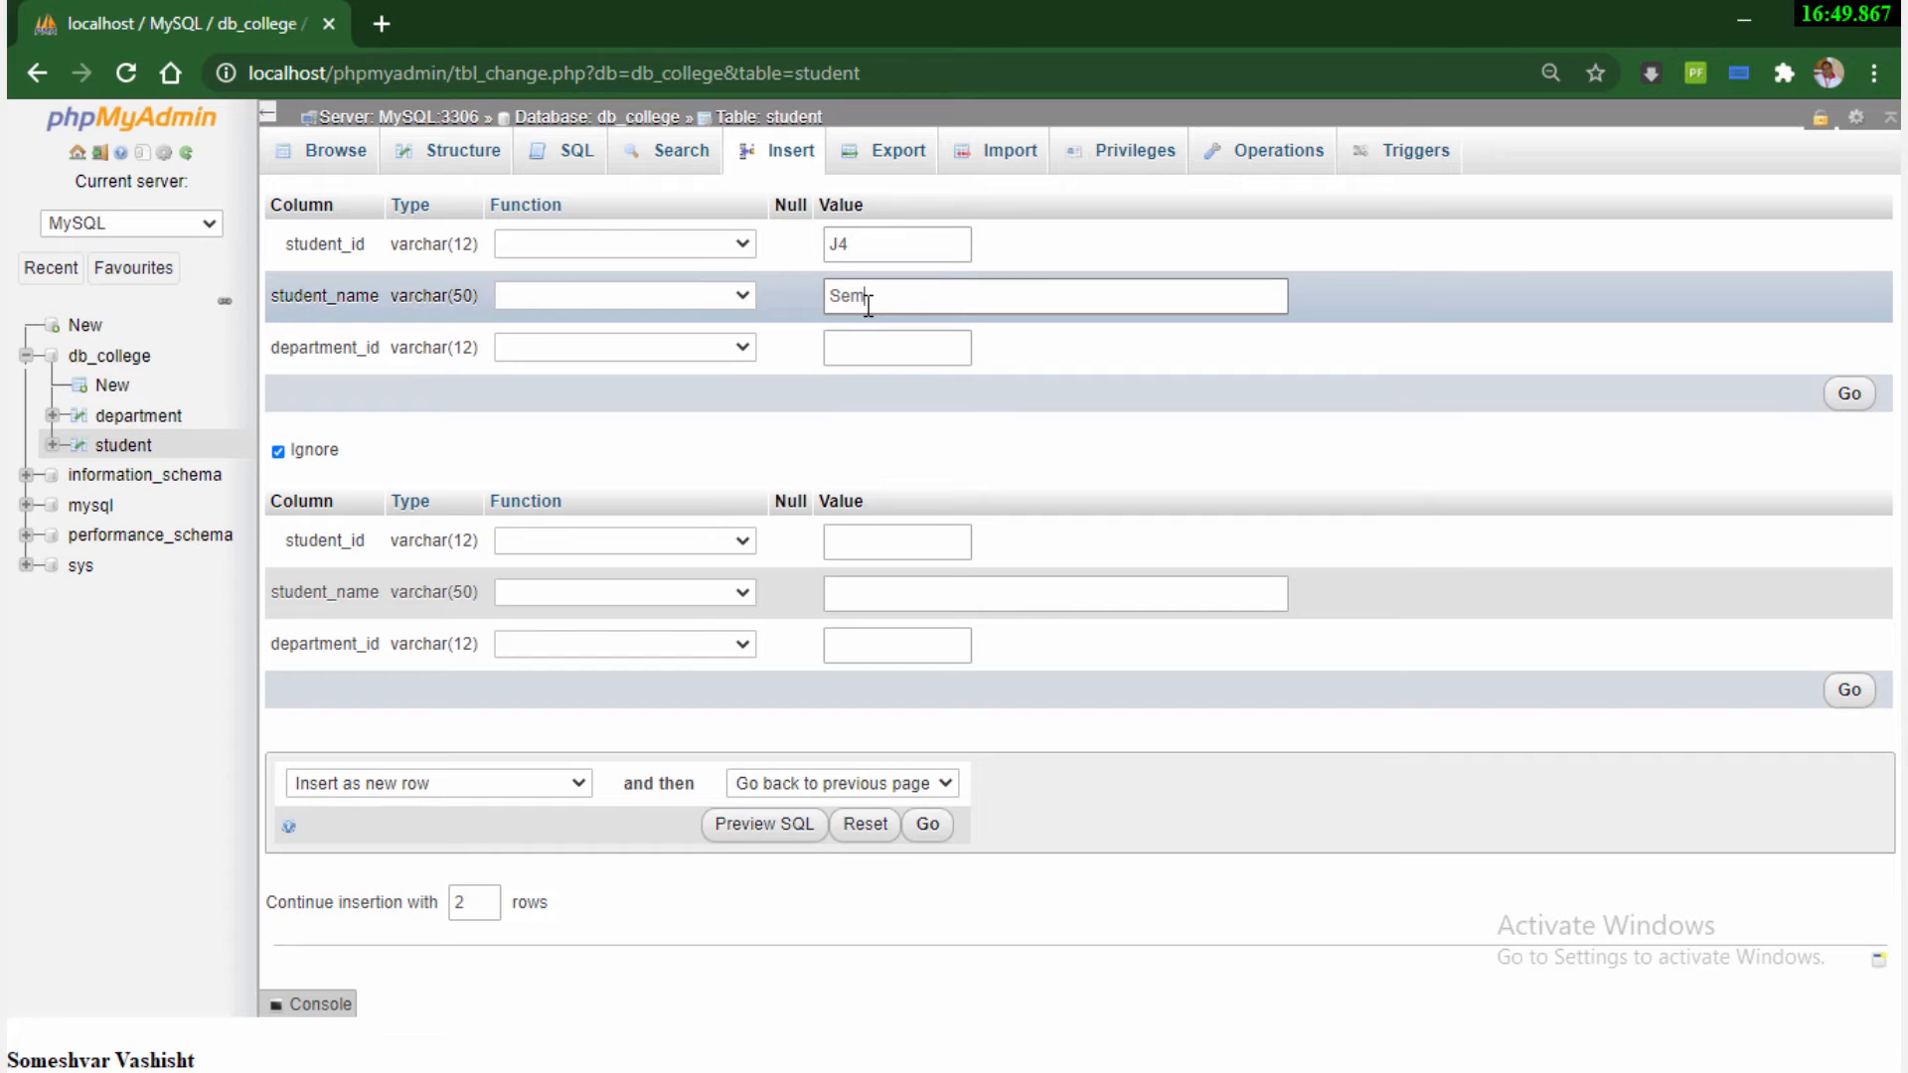
key(BackSpace)
text(nthil)
click(896, 355)
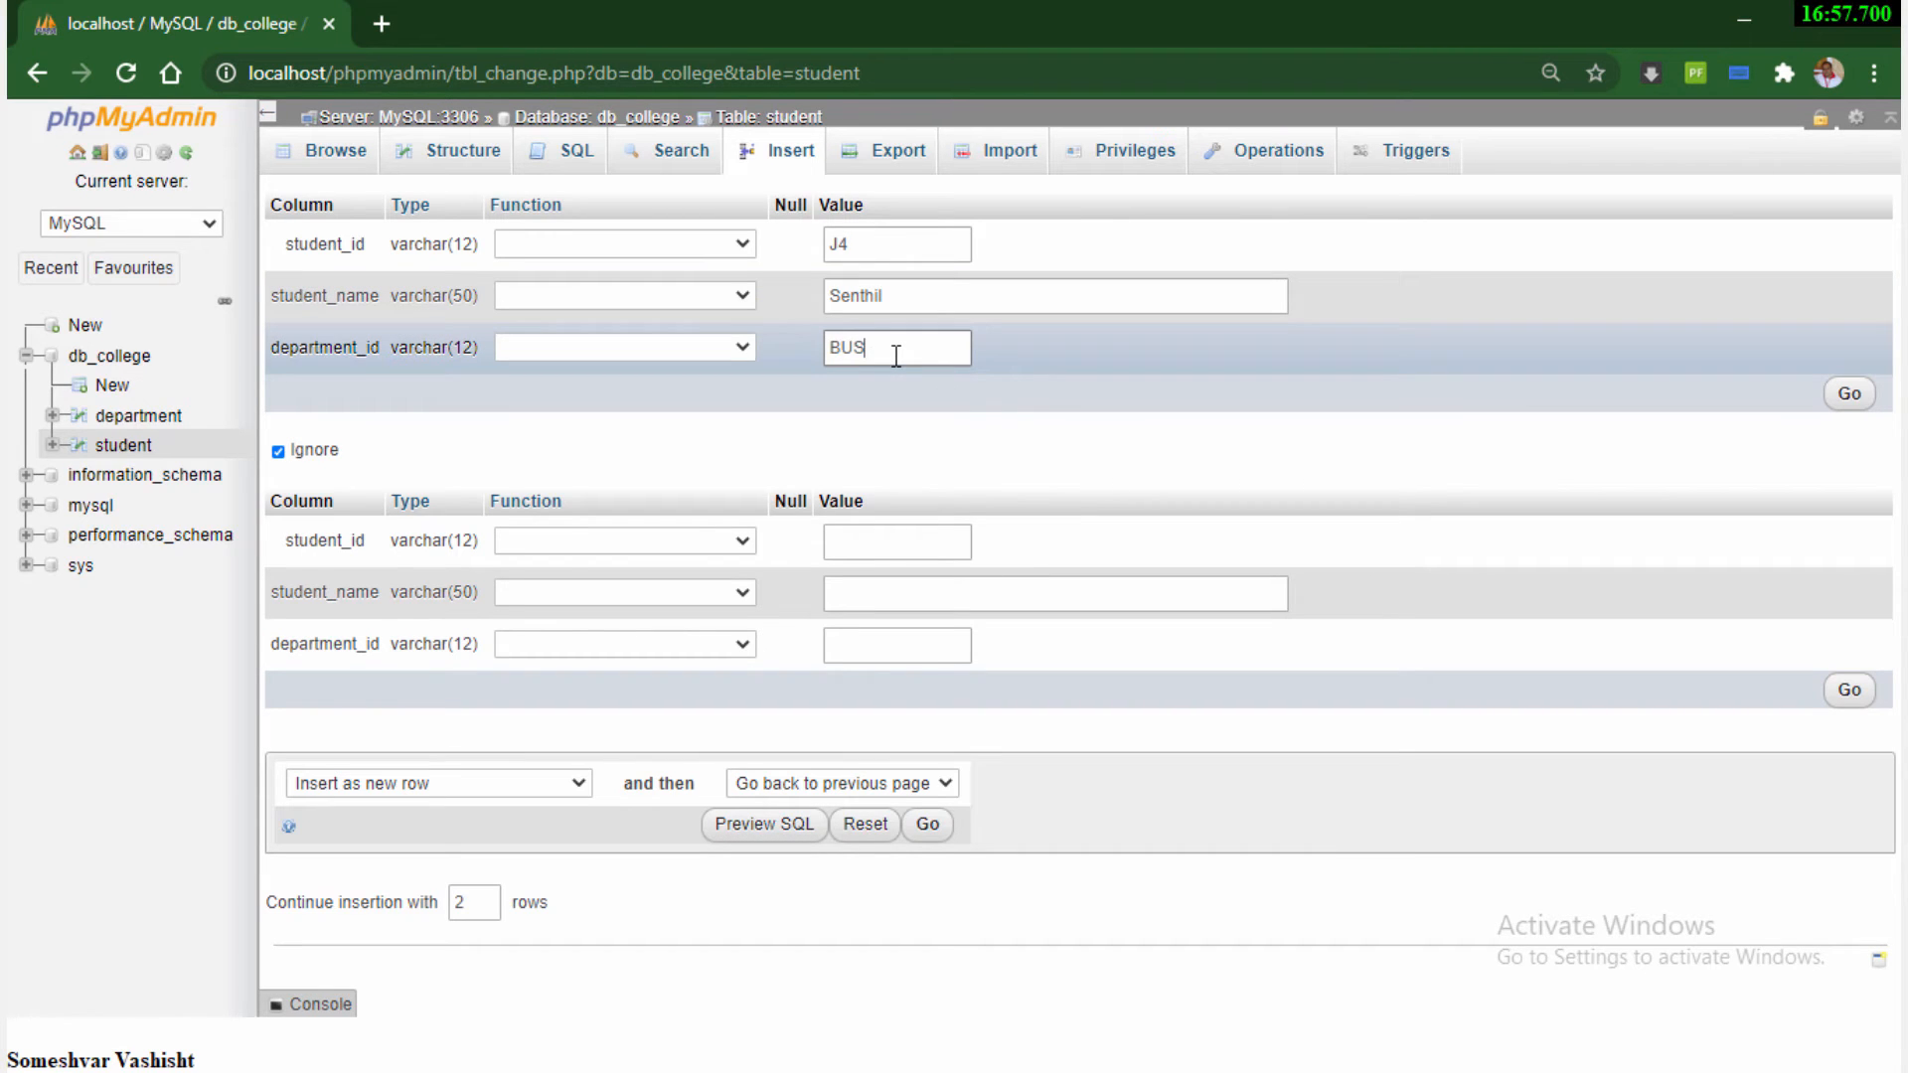
click(1849, 395)
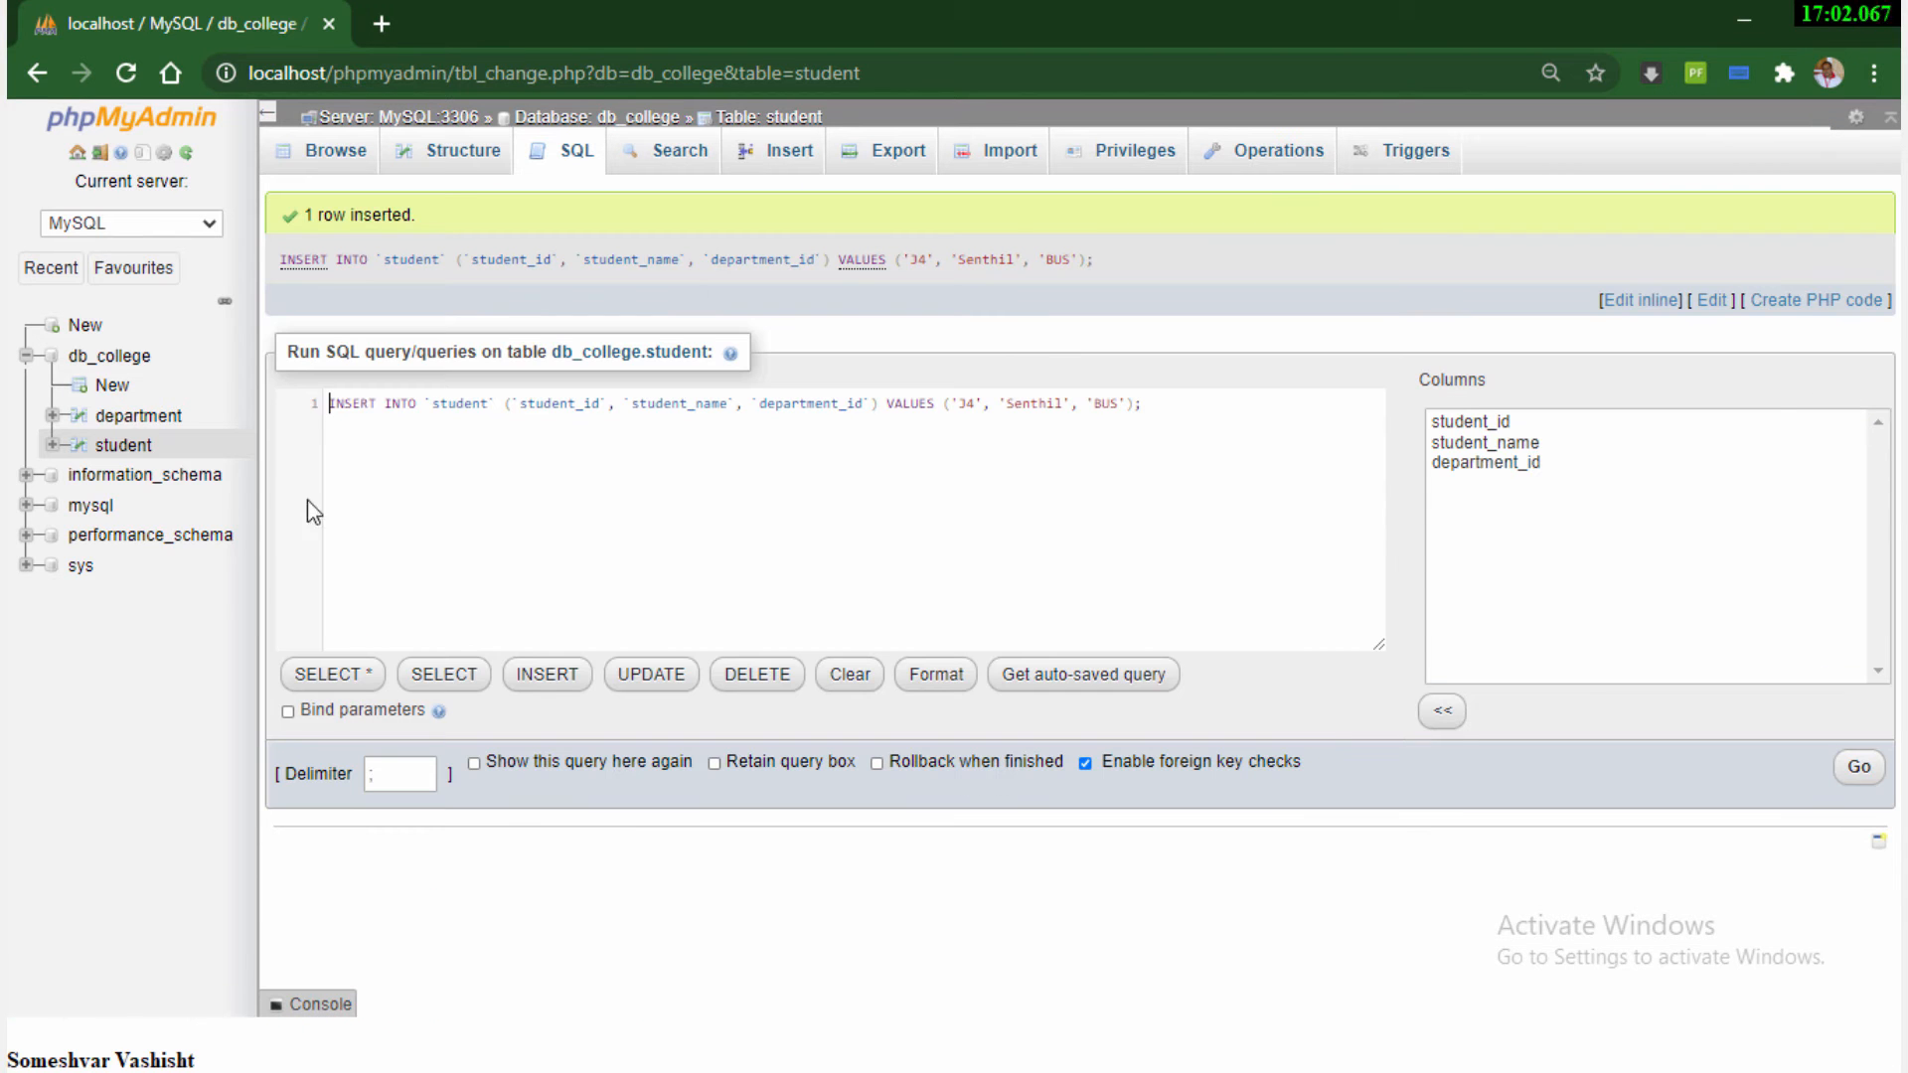
click(117, 452)
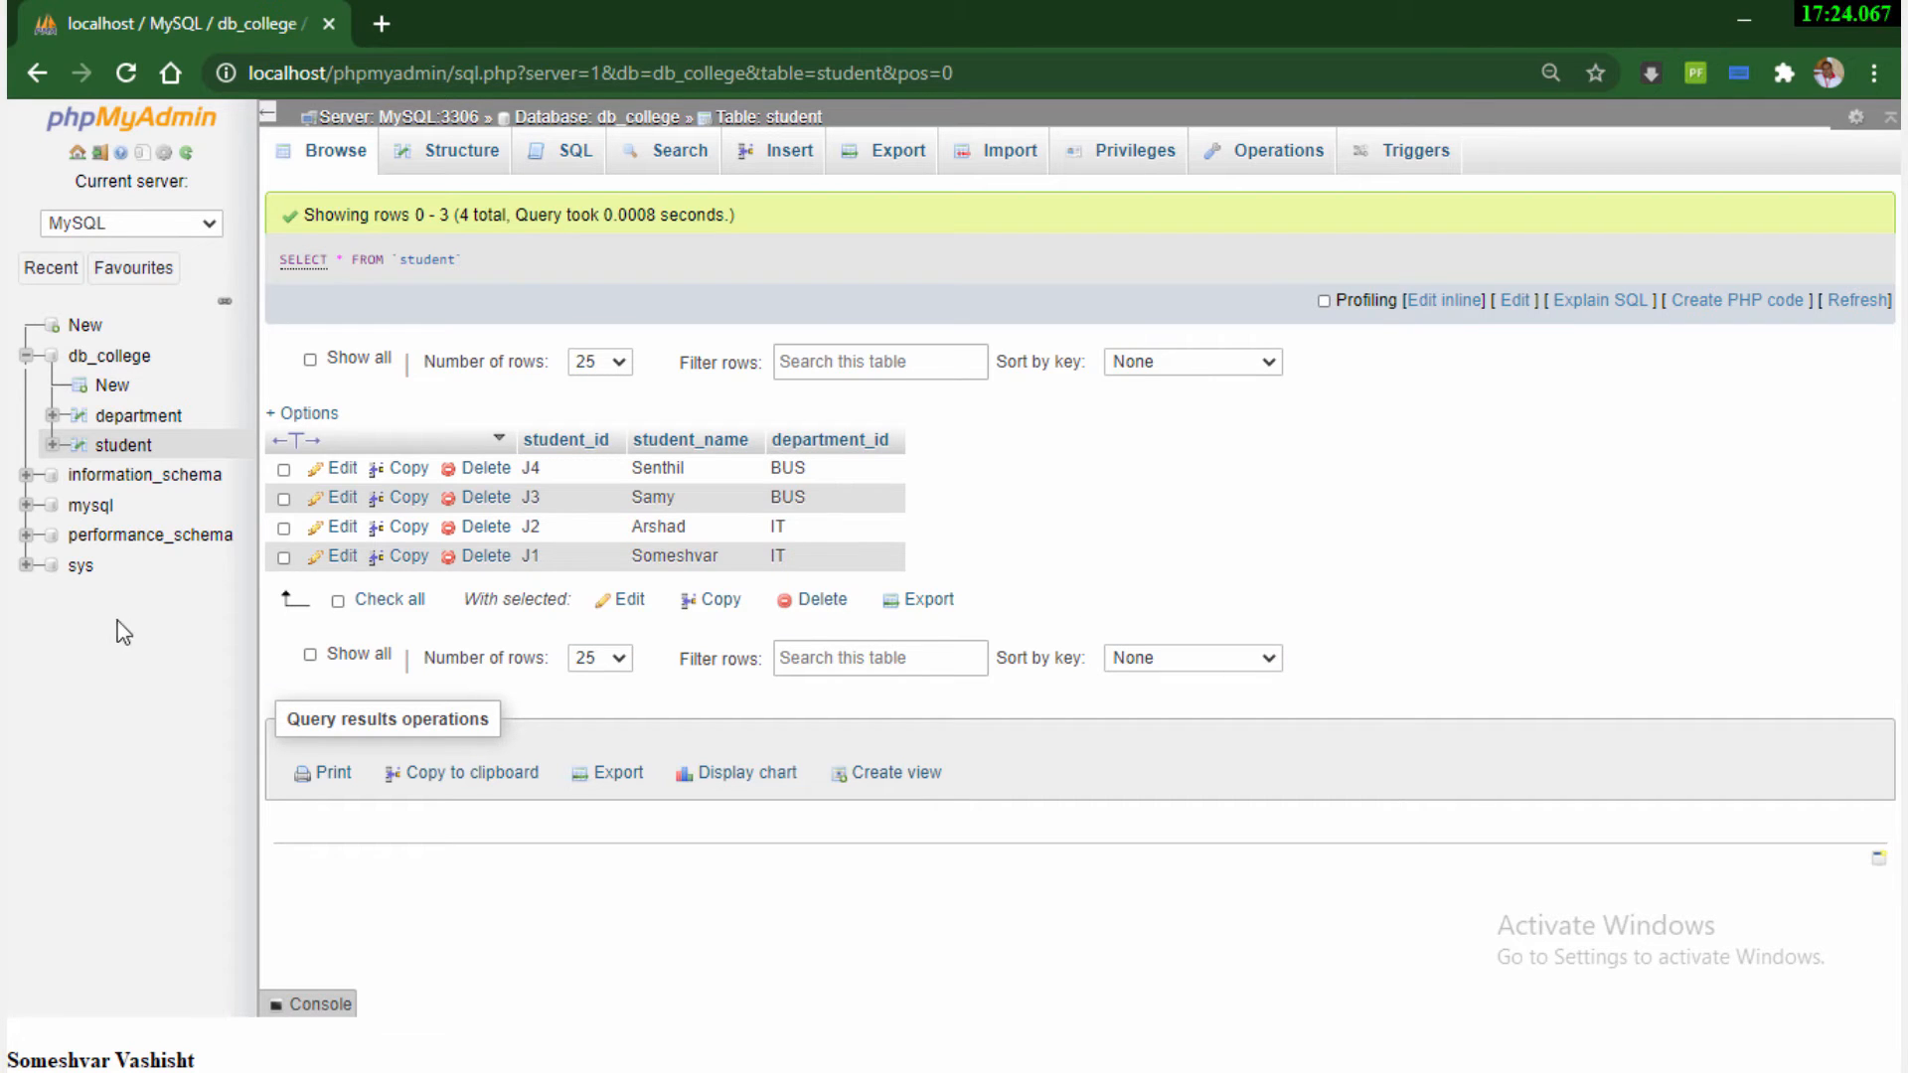
Check the department table's column structure and insert a row with department_id IT and department_name Information Technology
click(140, 417)
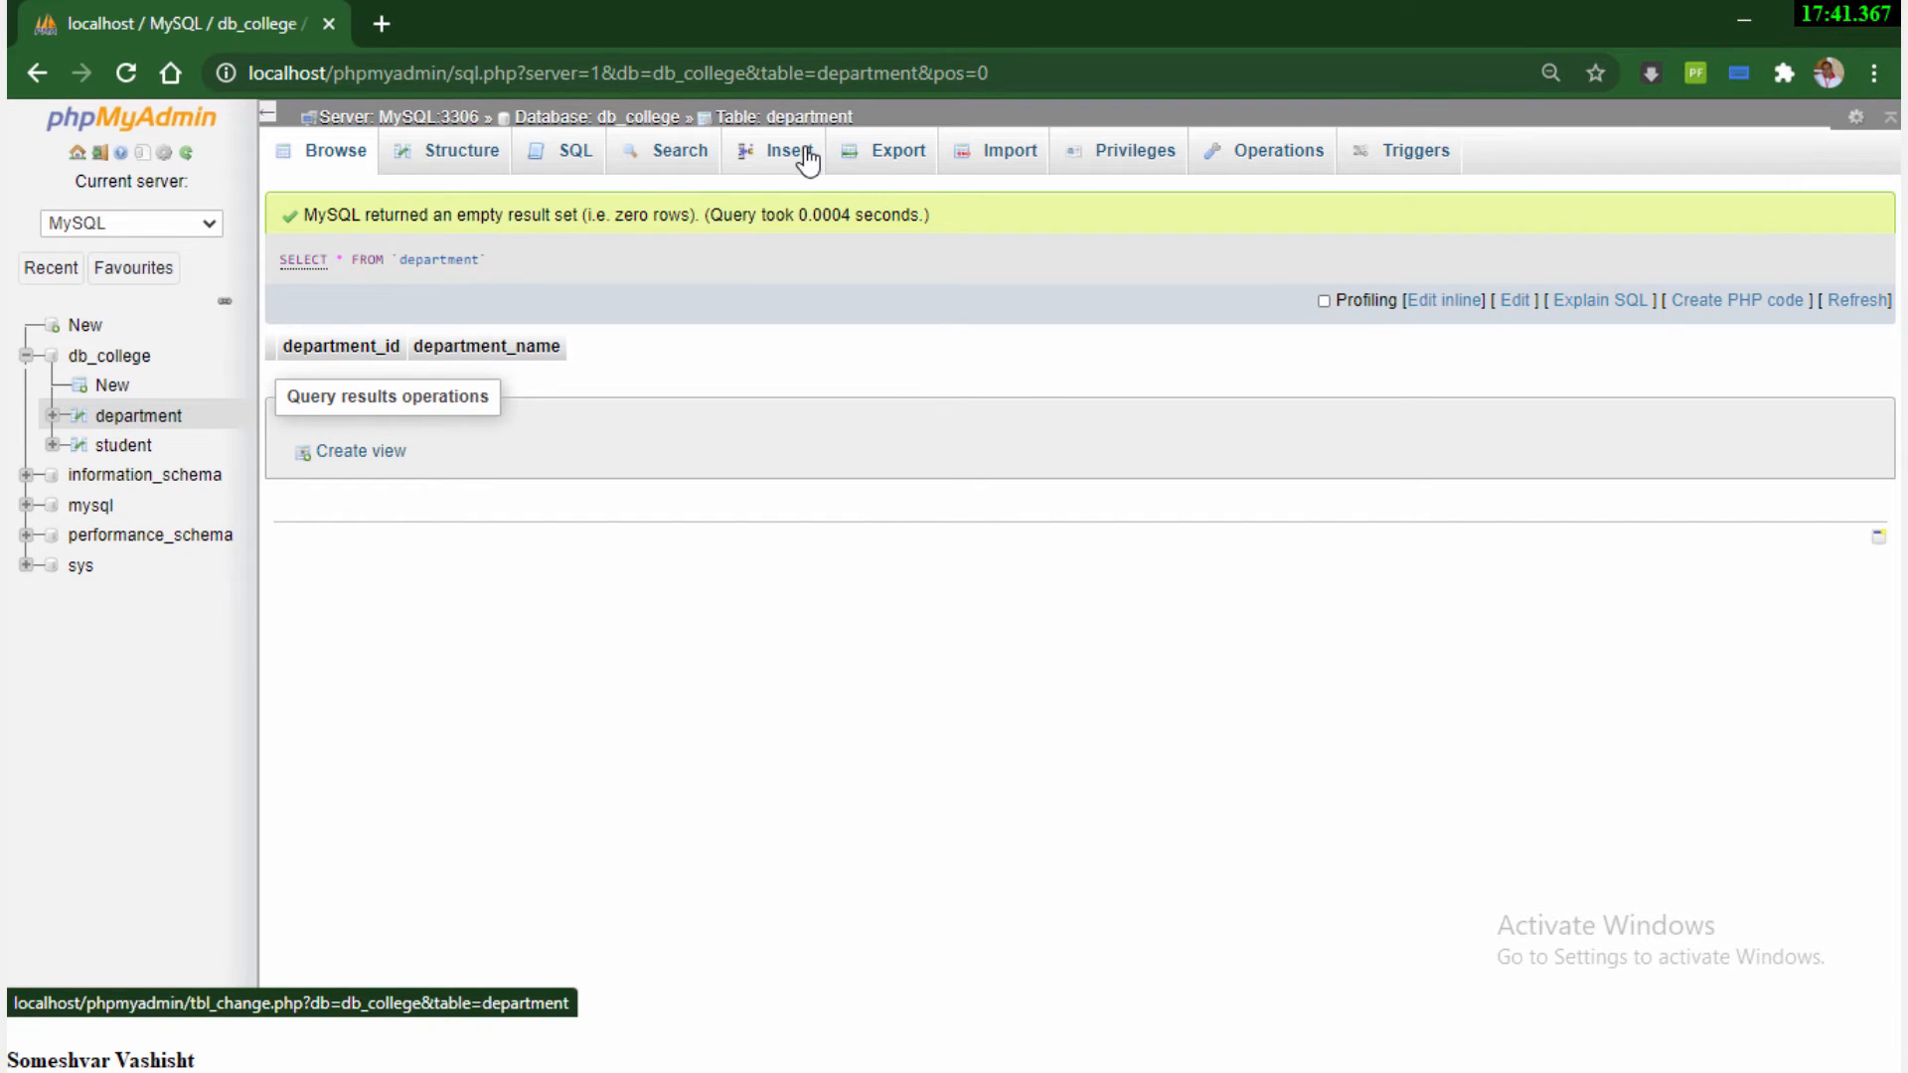
click(457, 164)
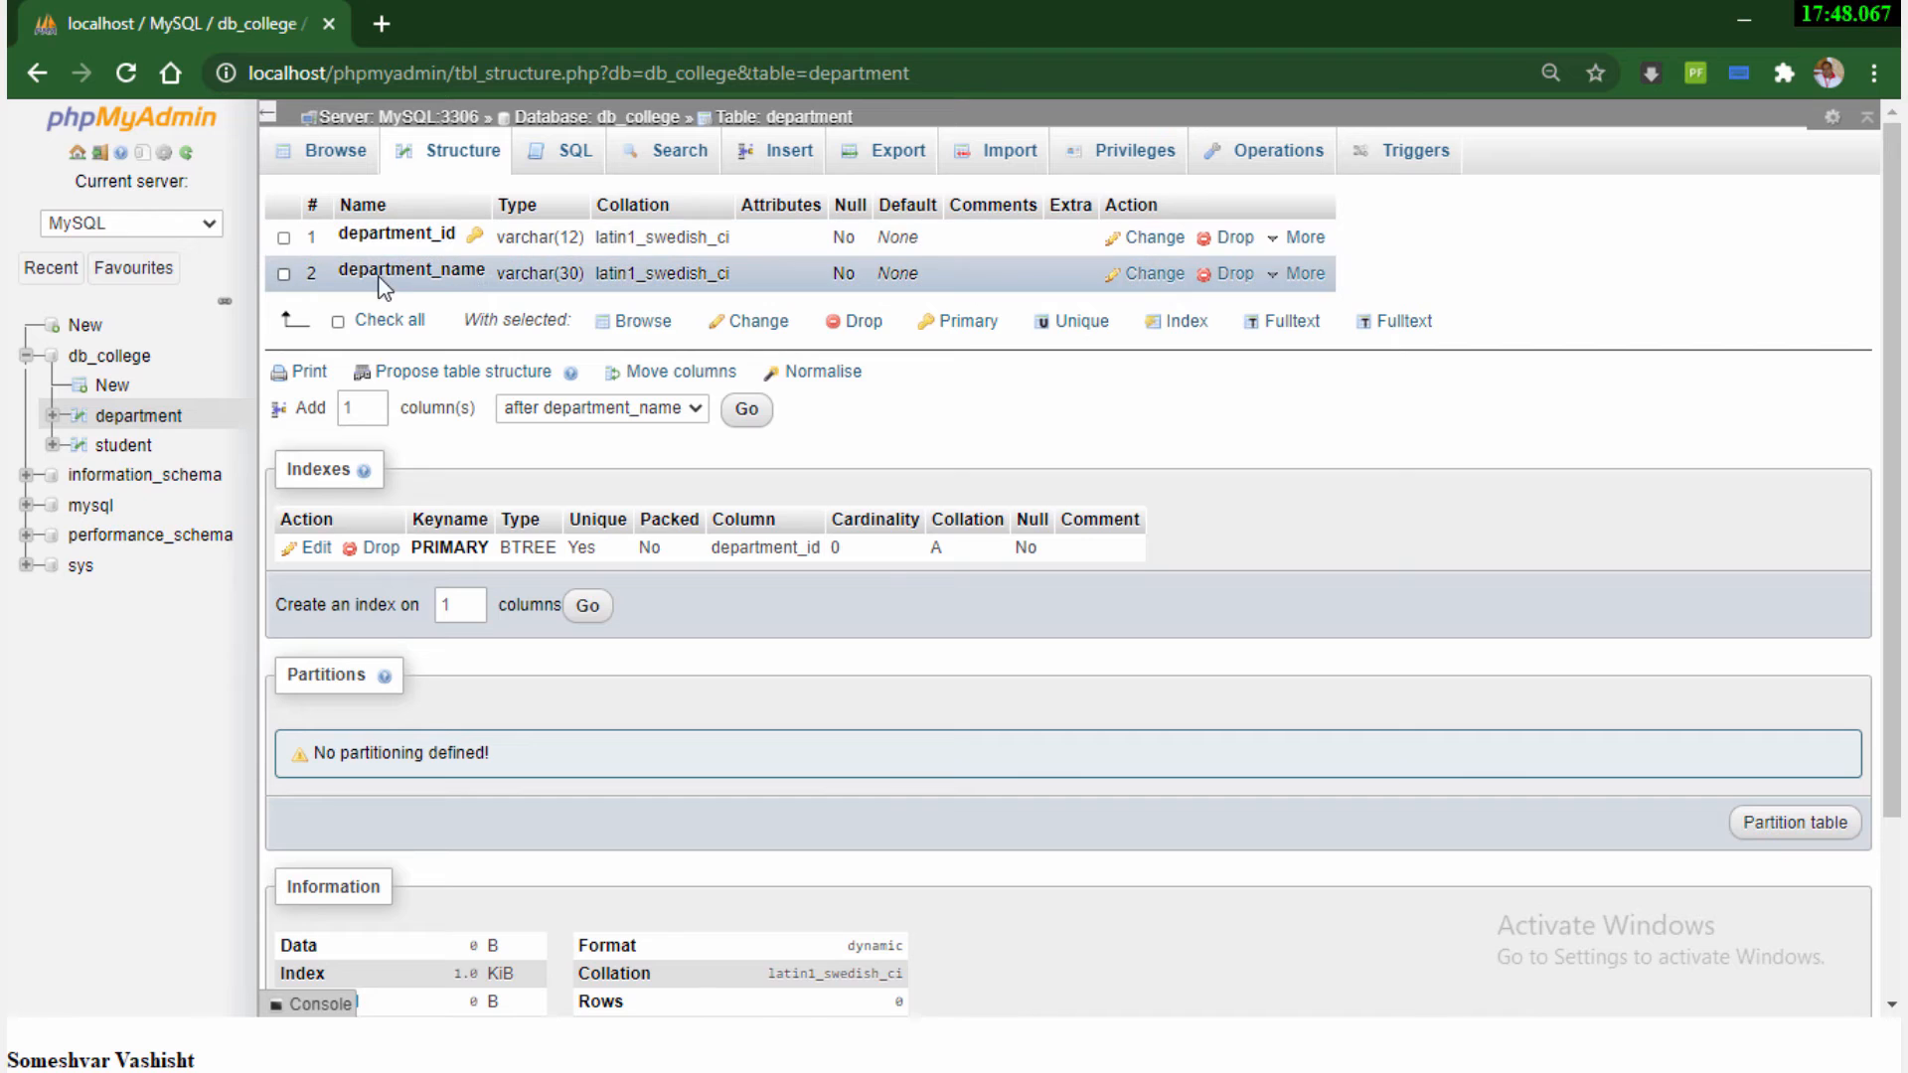
click(796, 159)
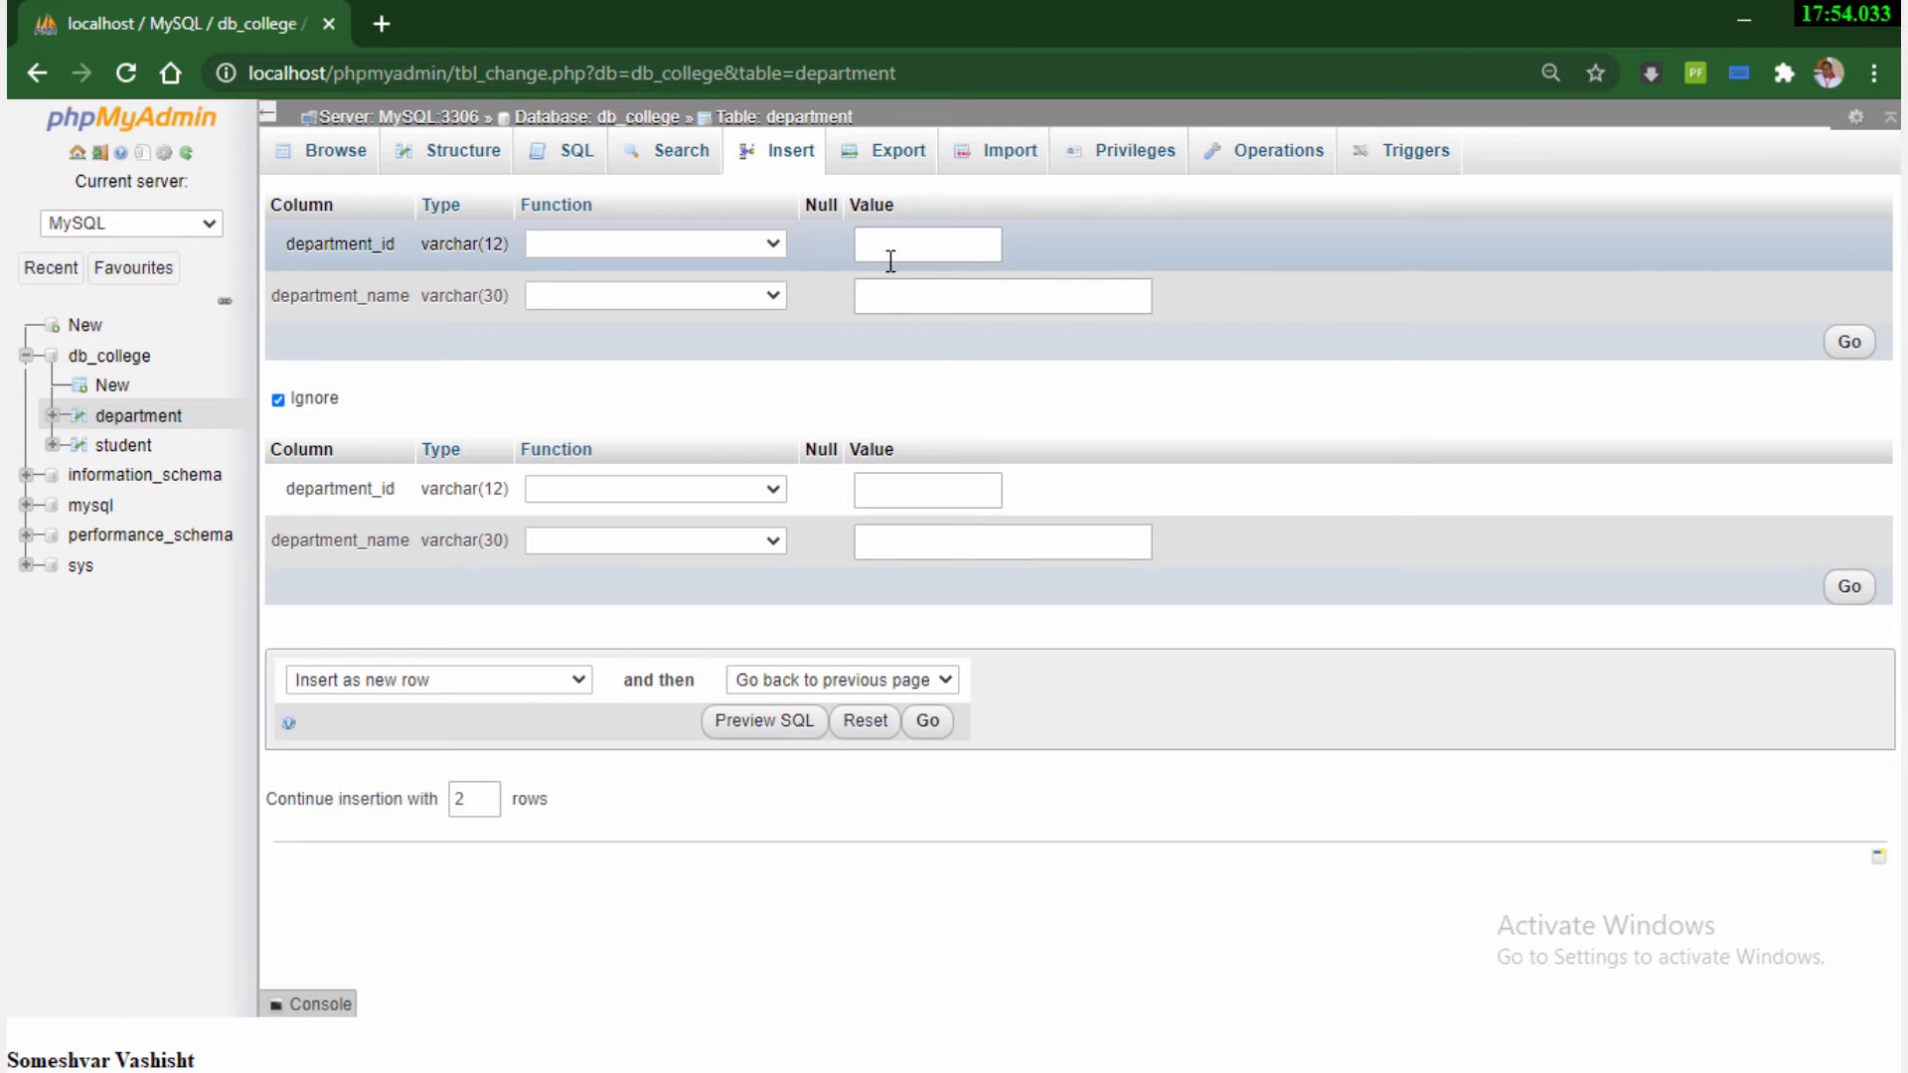
click(905, 244)
text(IT)
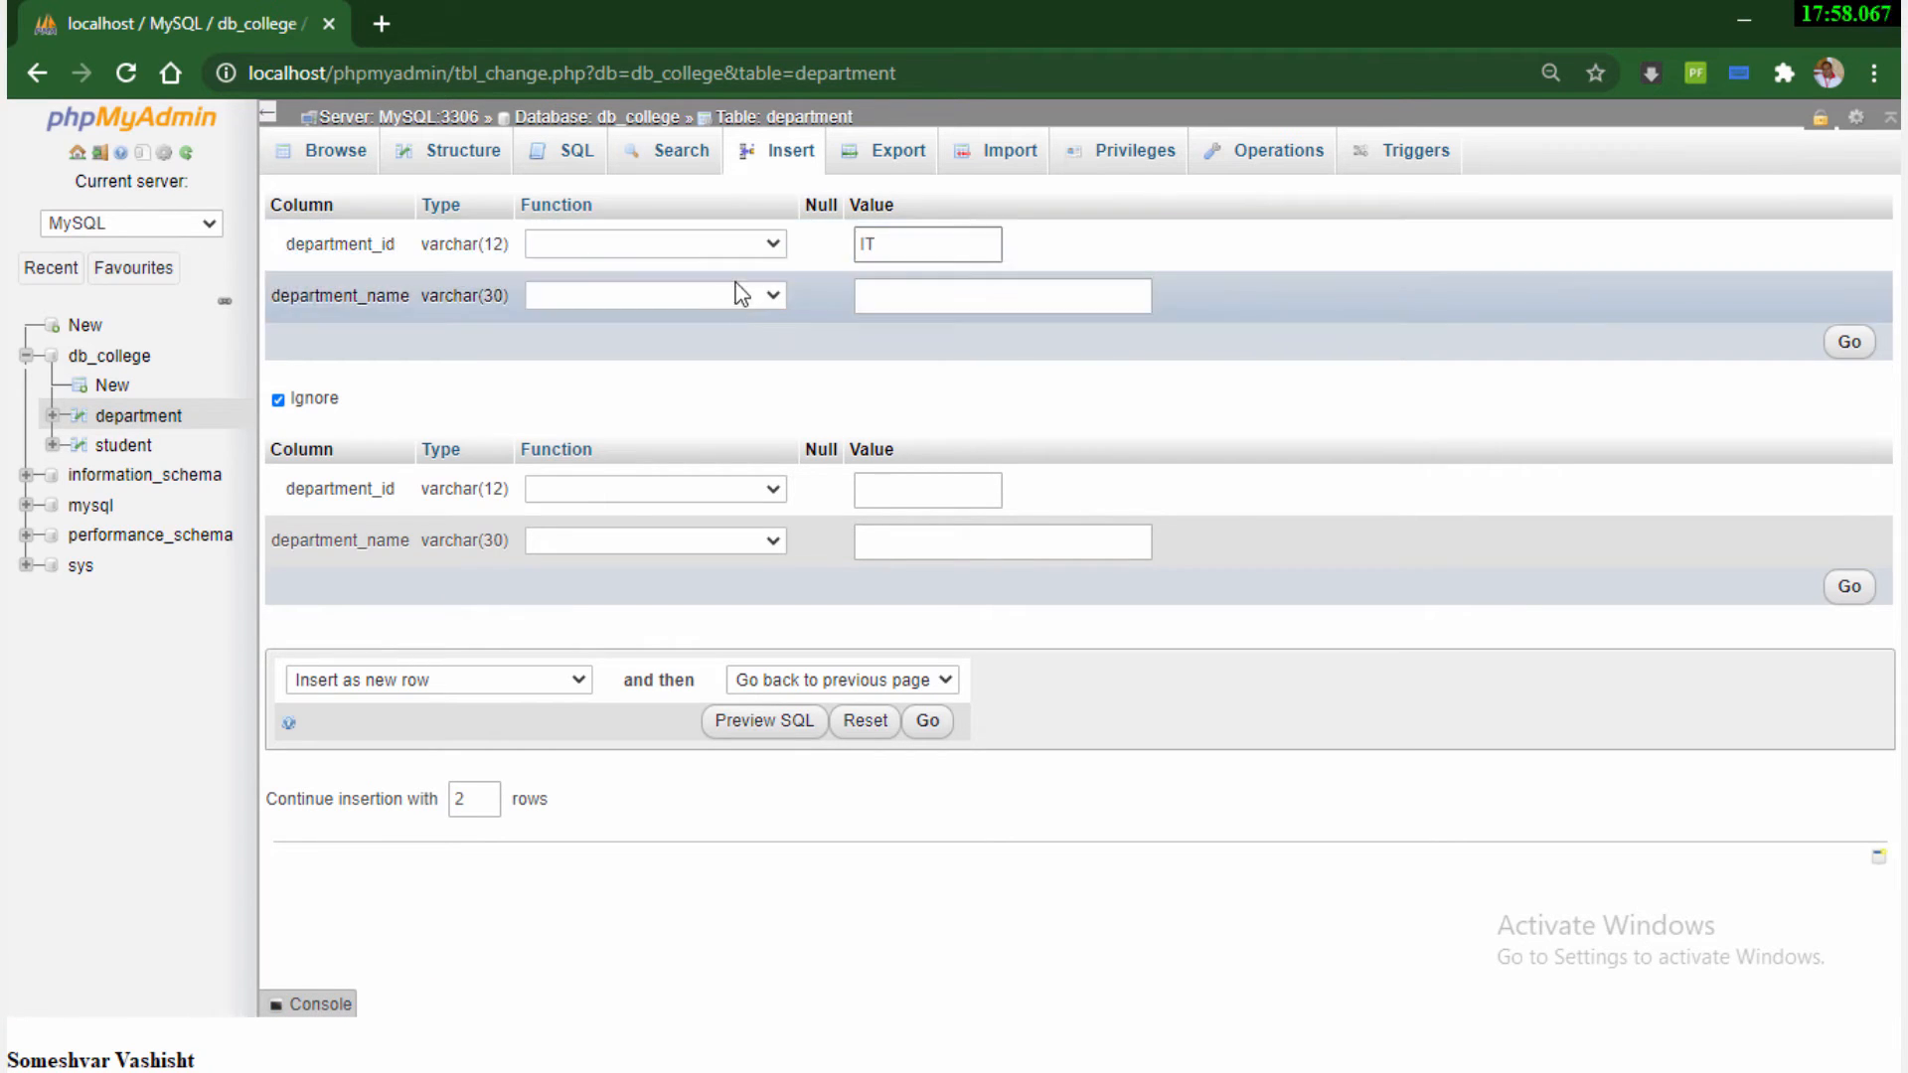
click(883, 294)
text(Information)
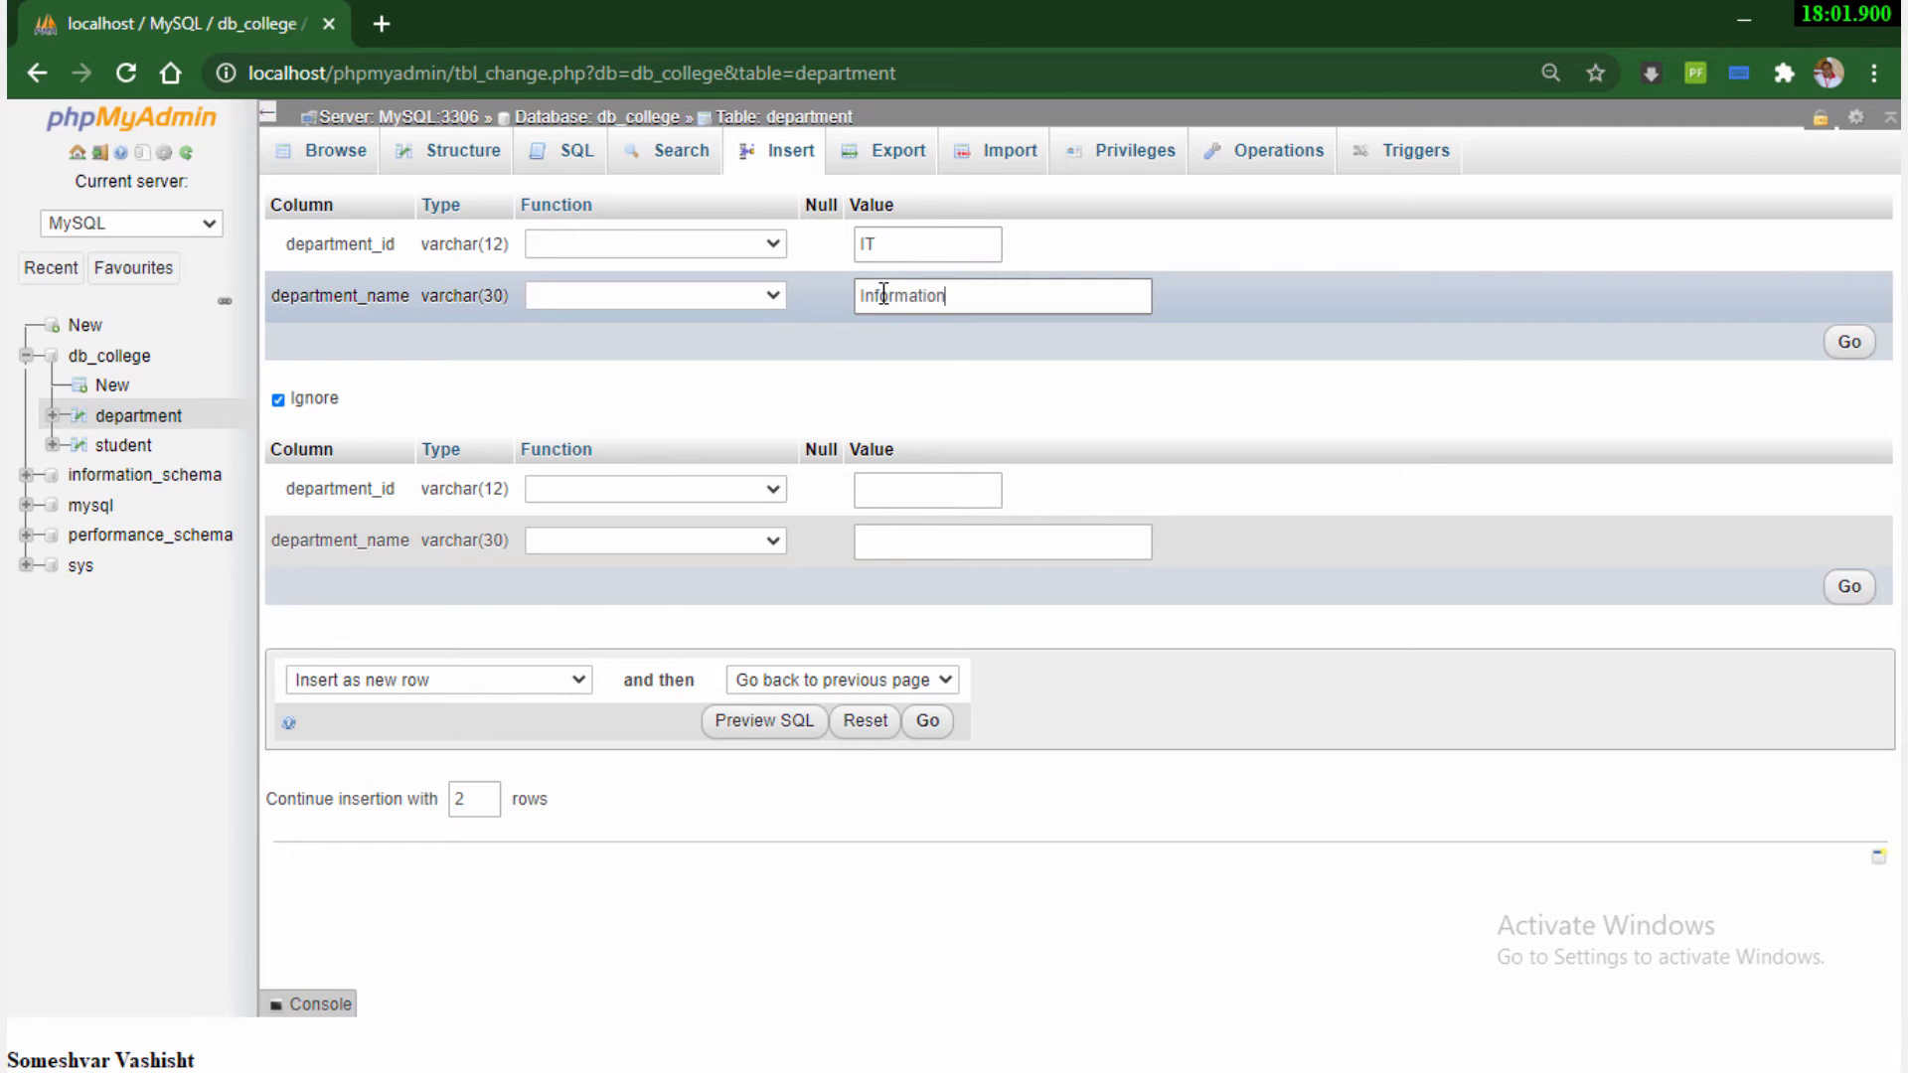
text( Technology)
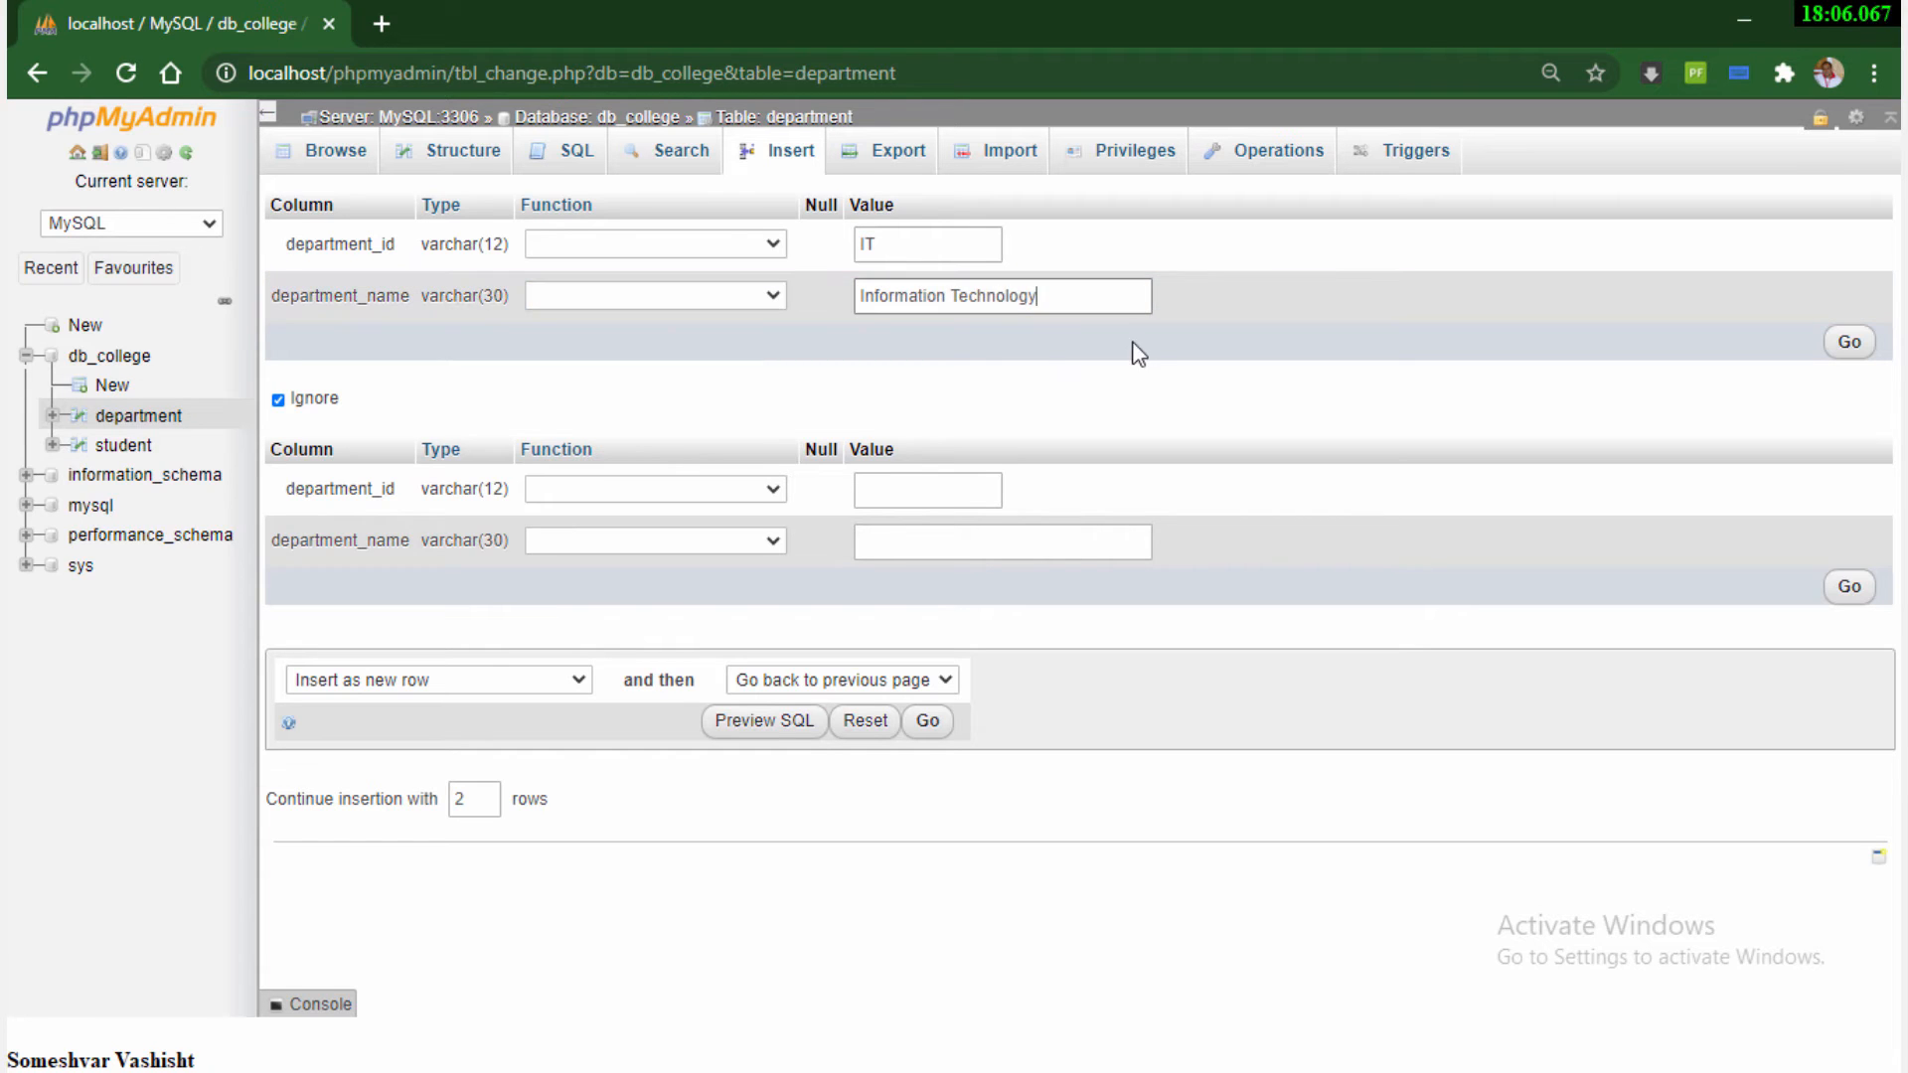
click(1848, 342)
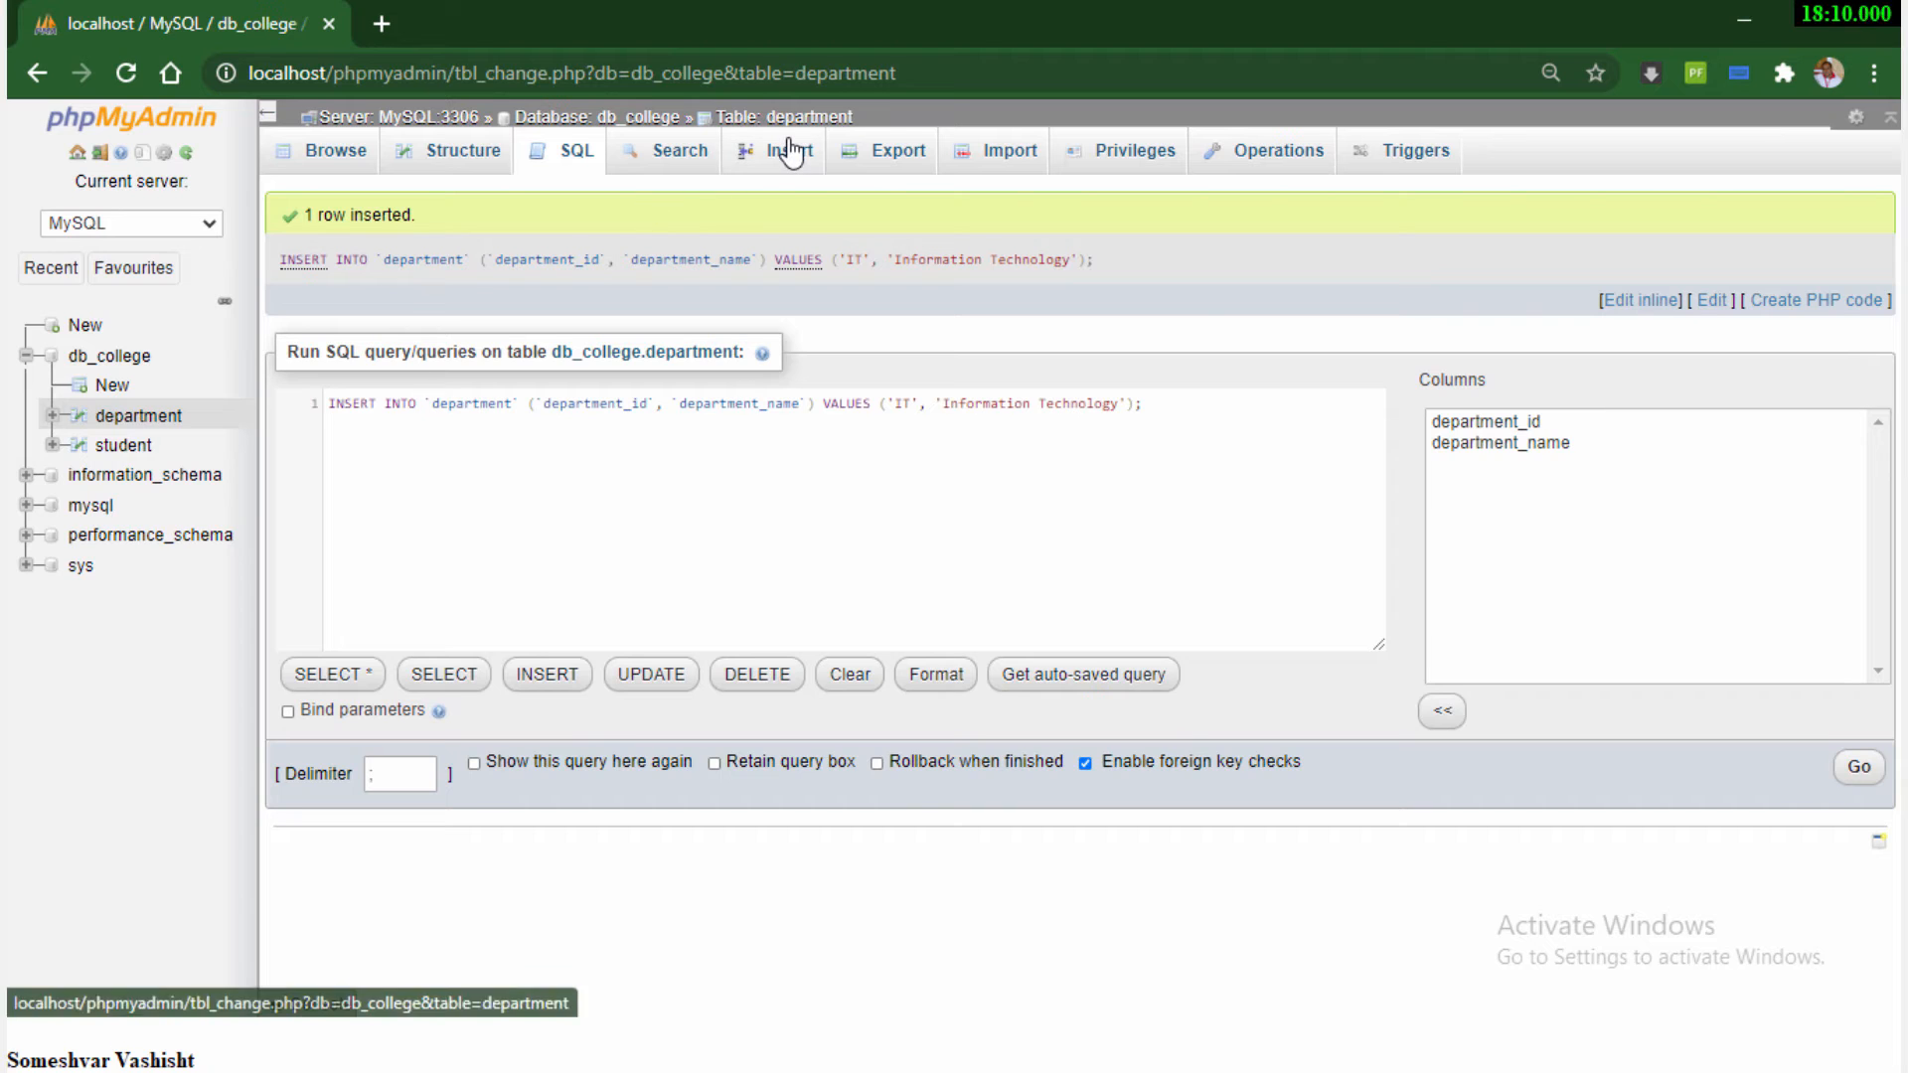
Insert a second department row with department_id BUS and department_name Business Studies, and browse the rows of the student and department tables
click(790, 151)
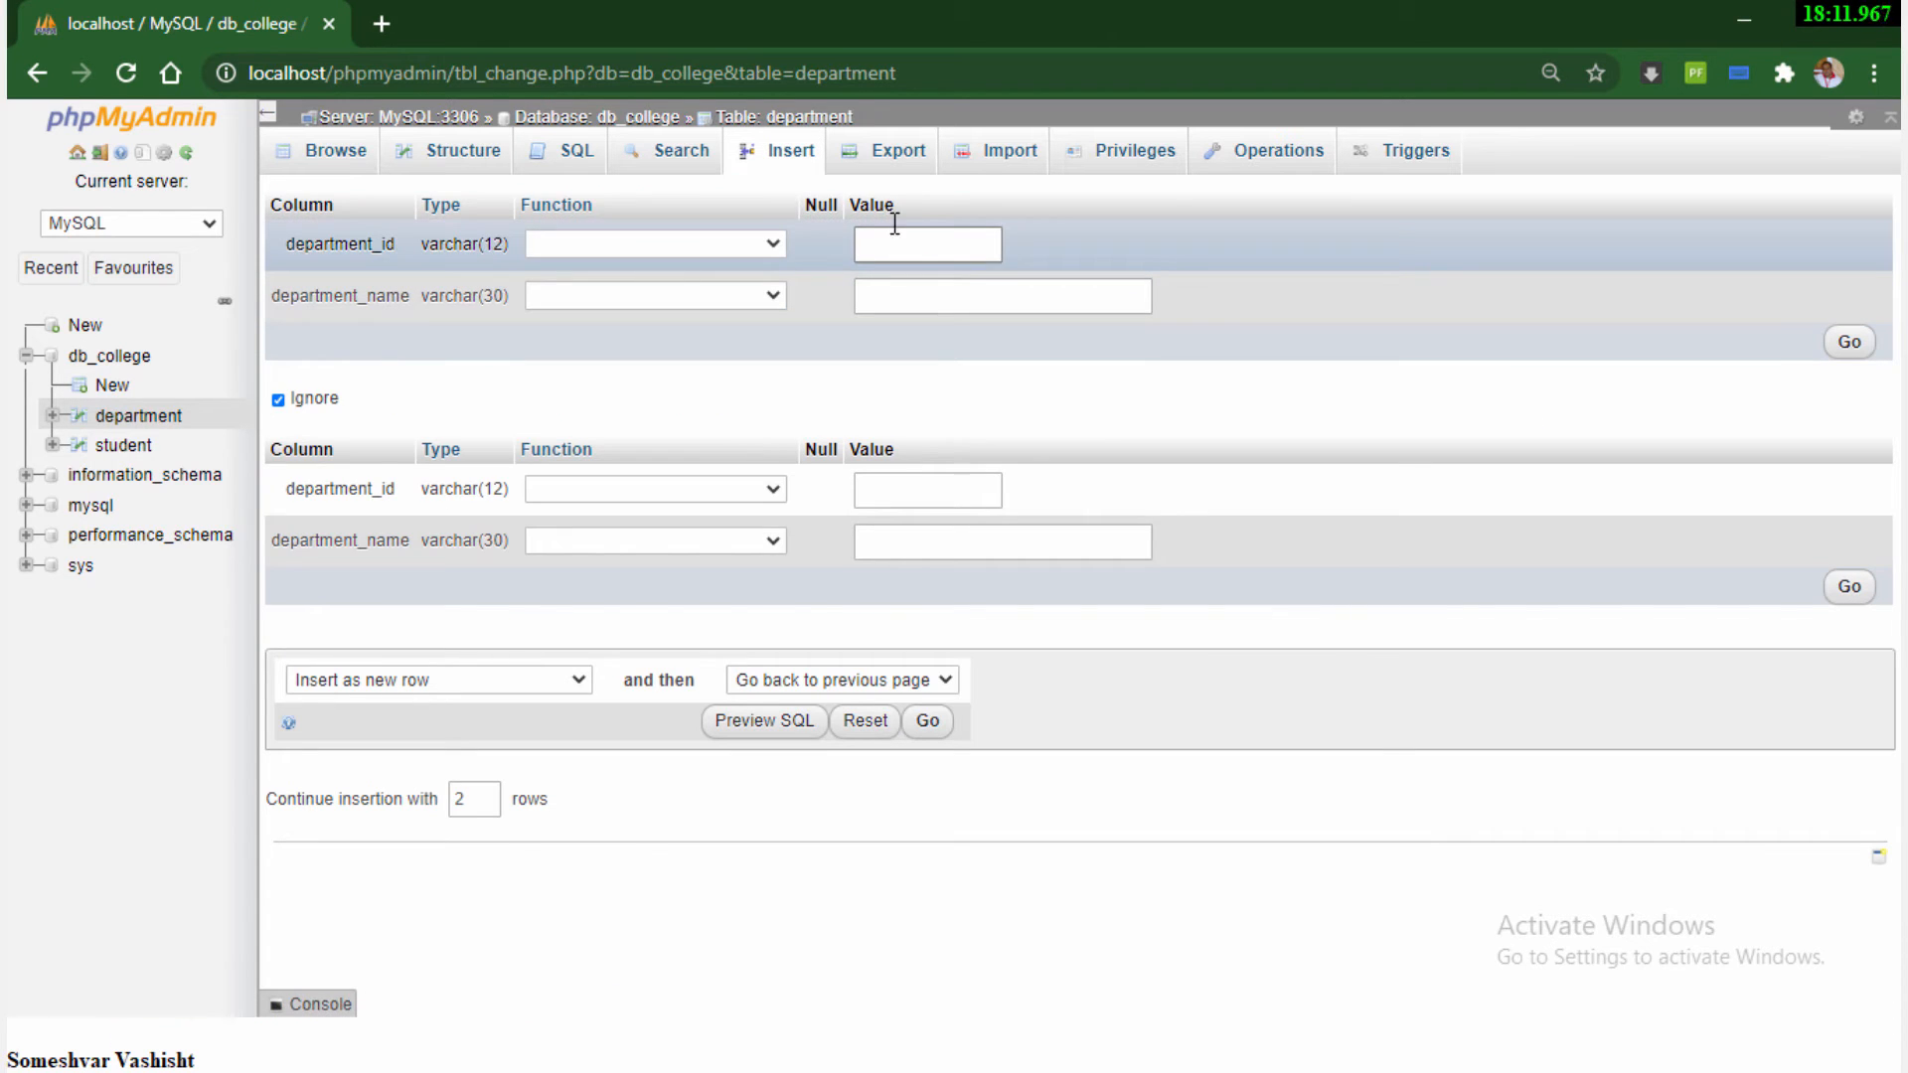
click(891, 241)
text(BUS)
click(889, 292)
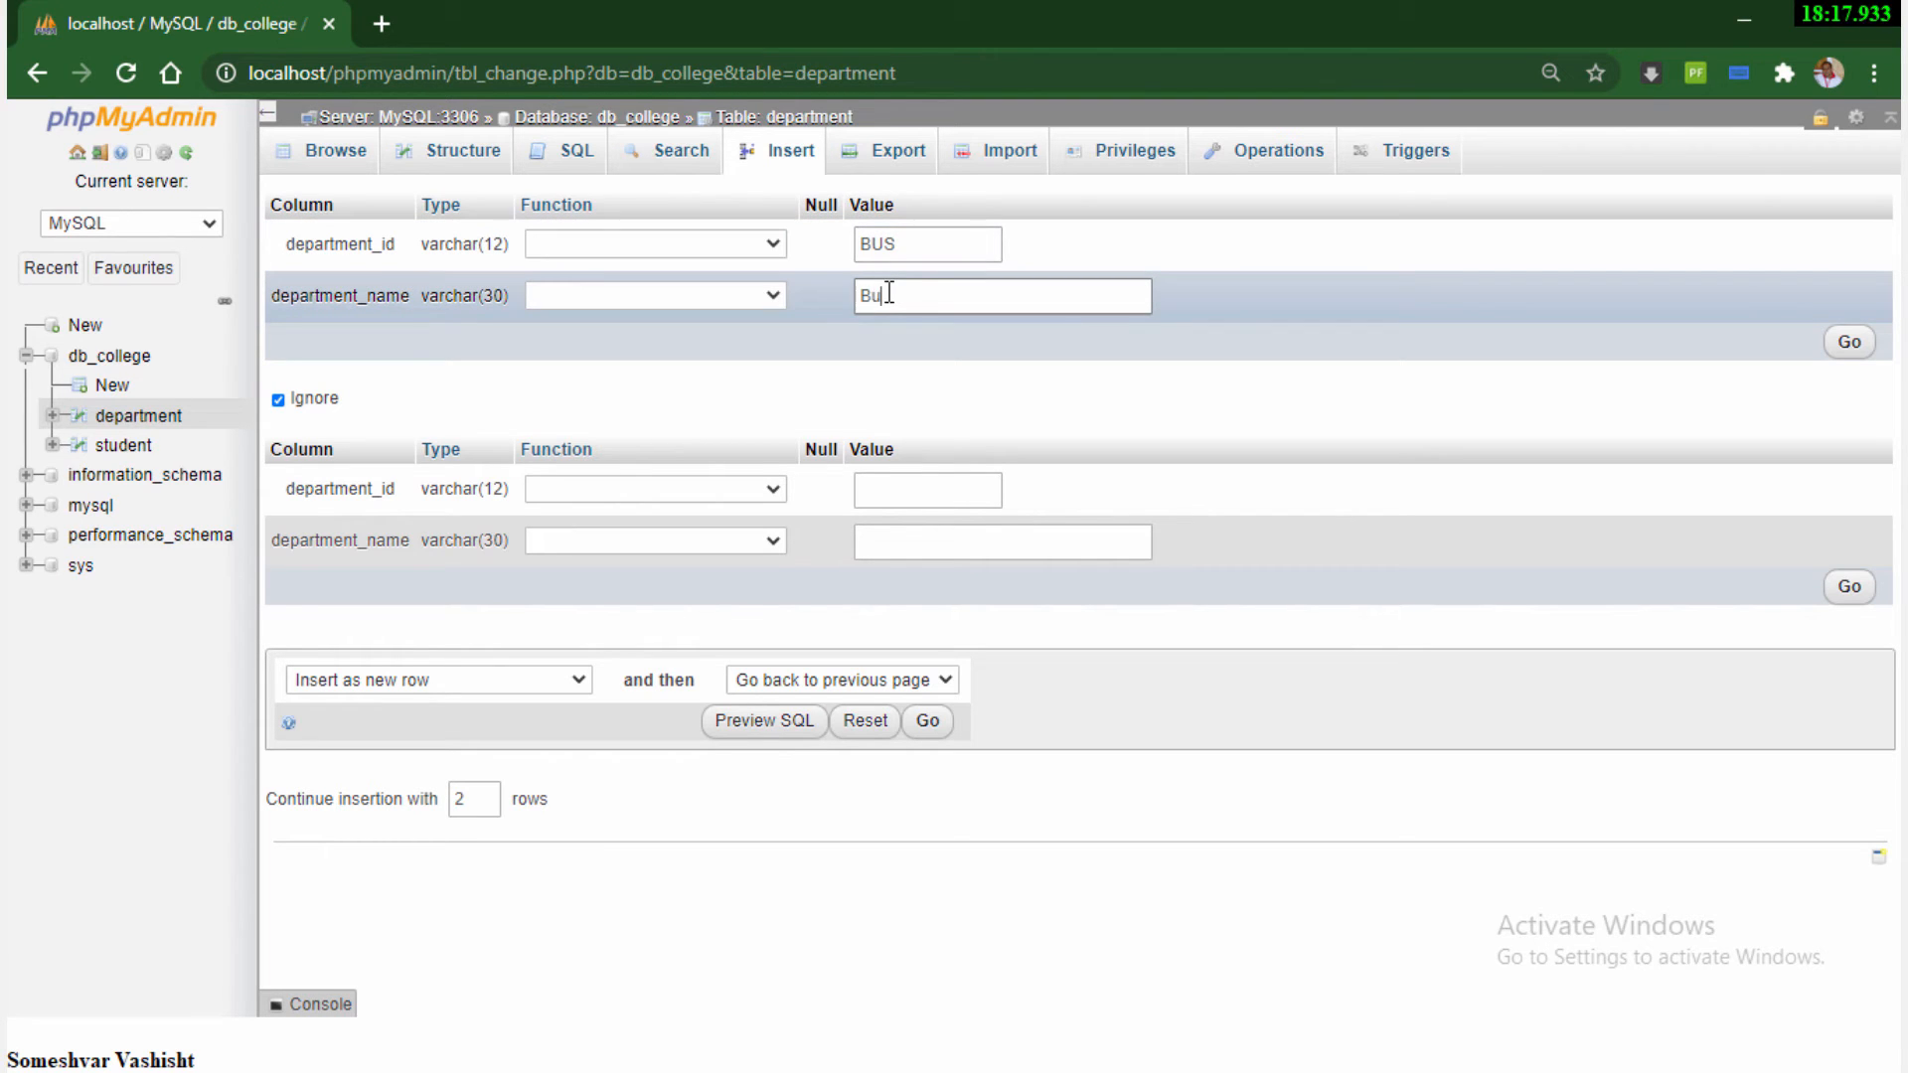
text(Business)
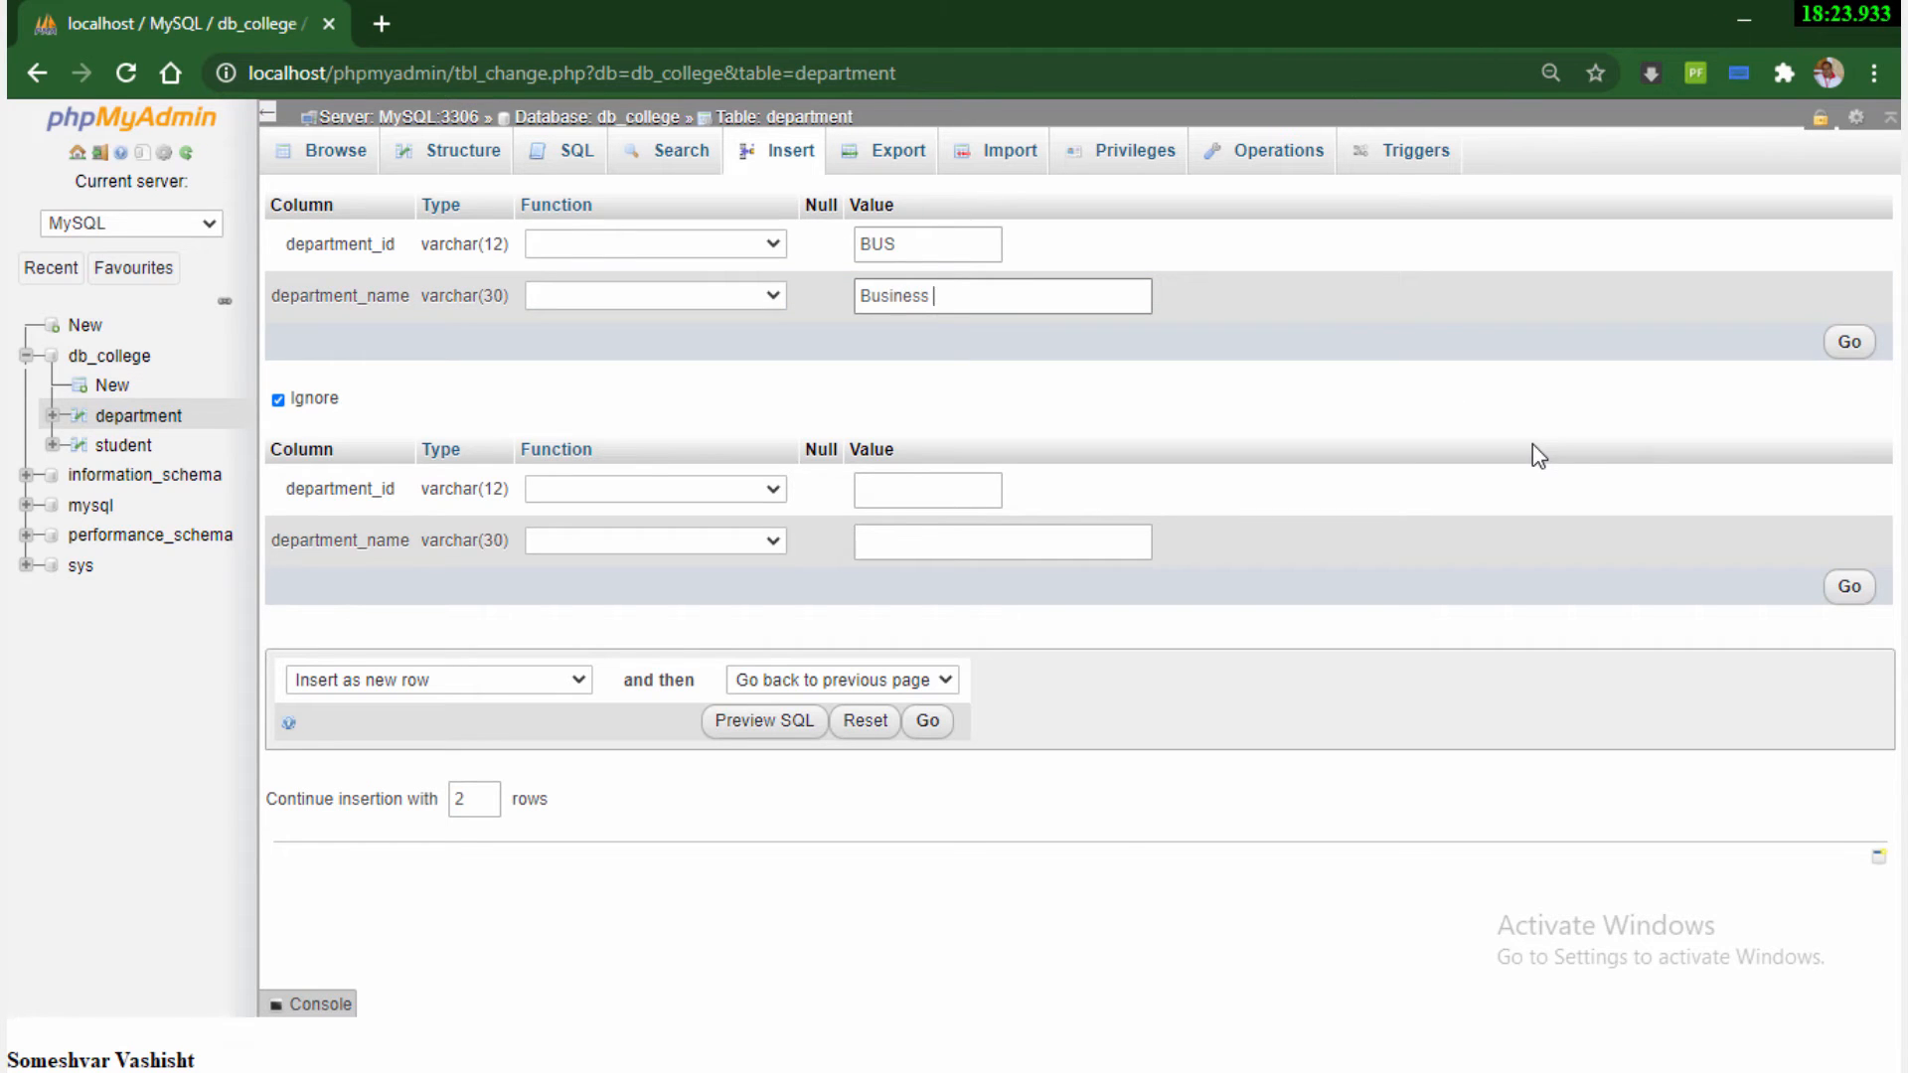
text( Studies)
click(1848, 342)
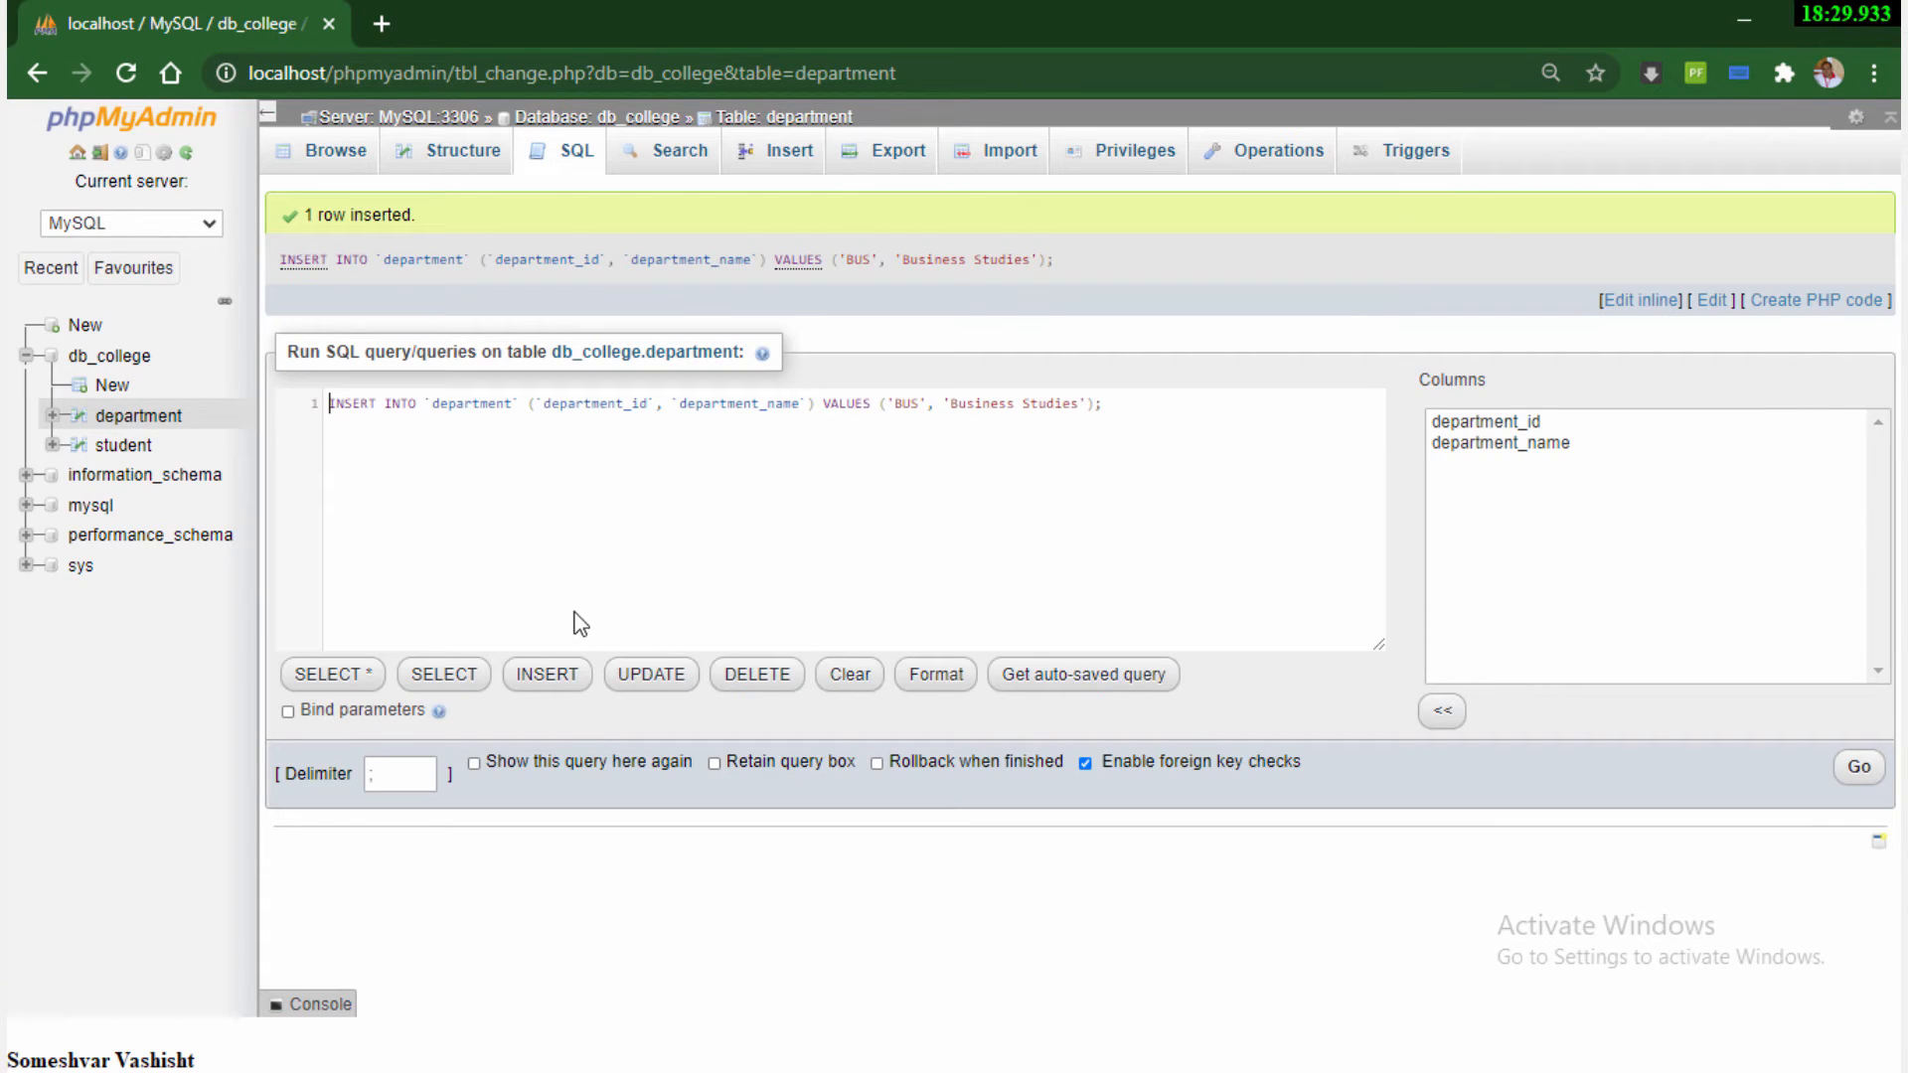
click(123, 446)
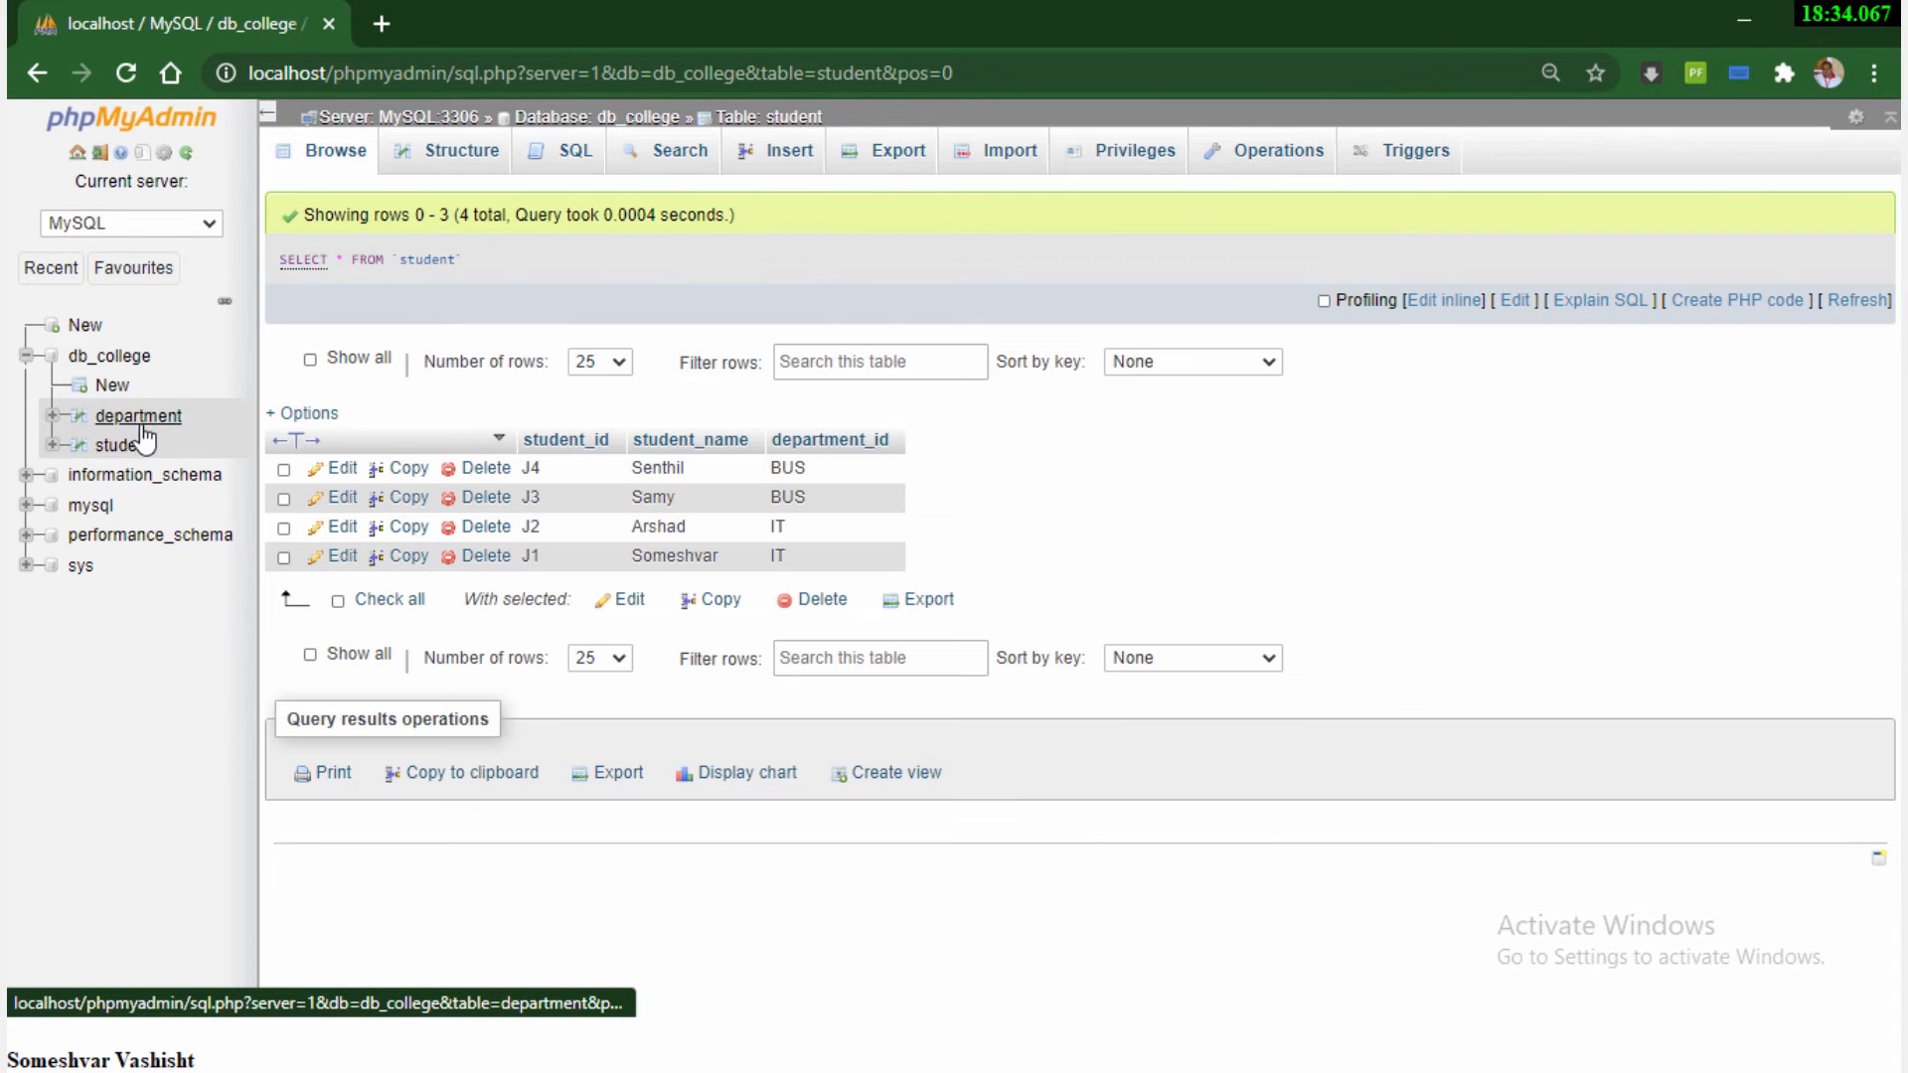
click(137, 419)
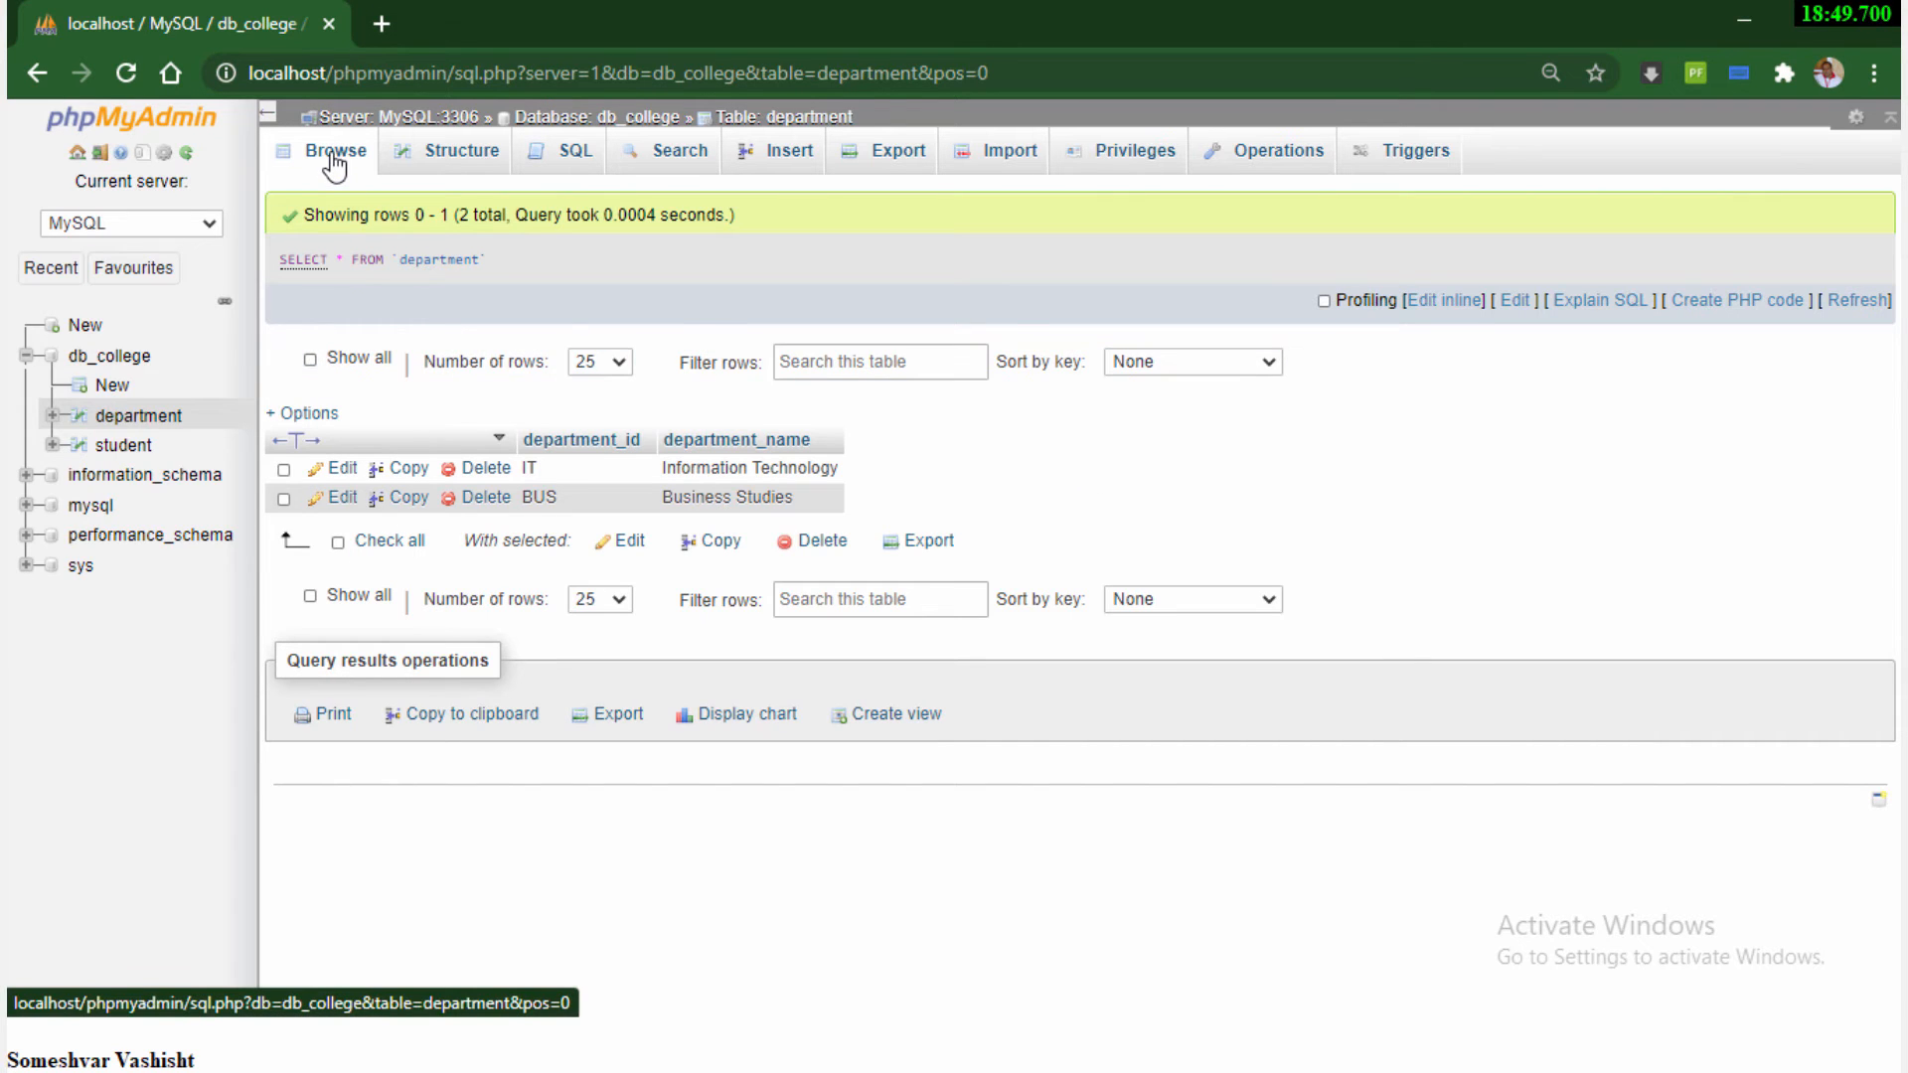
Search the department table for rows whose department_id is LIKE IT
click(676, 162)
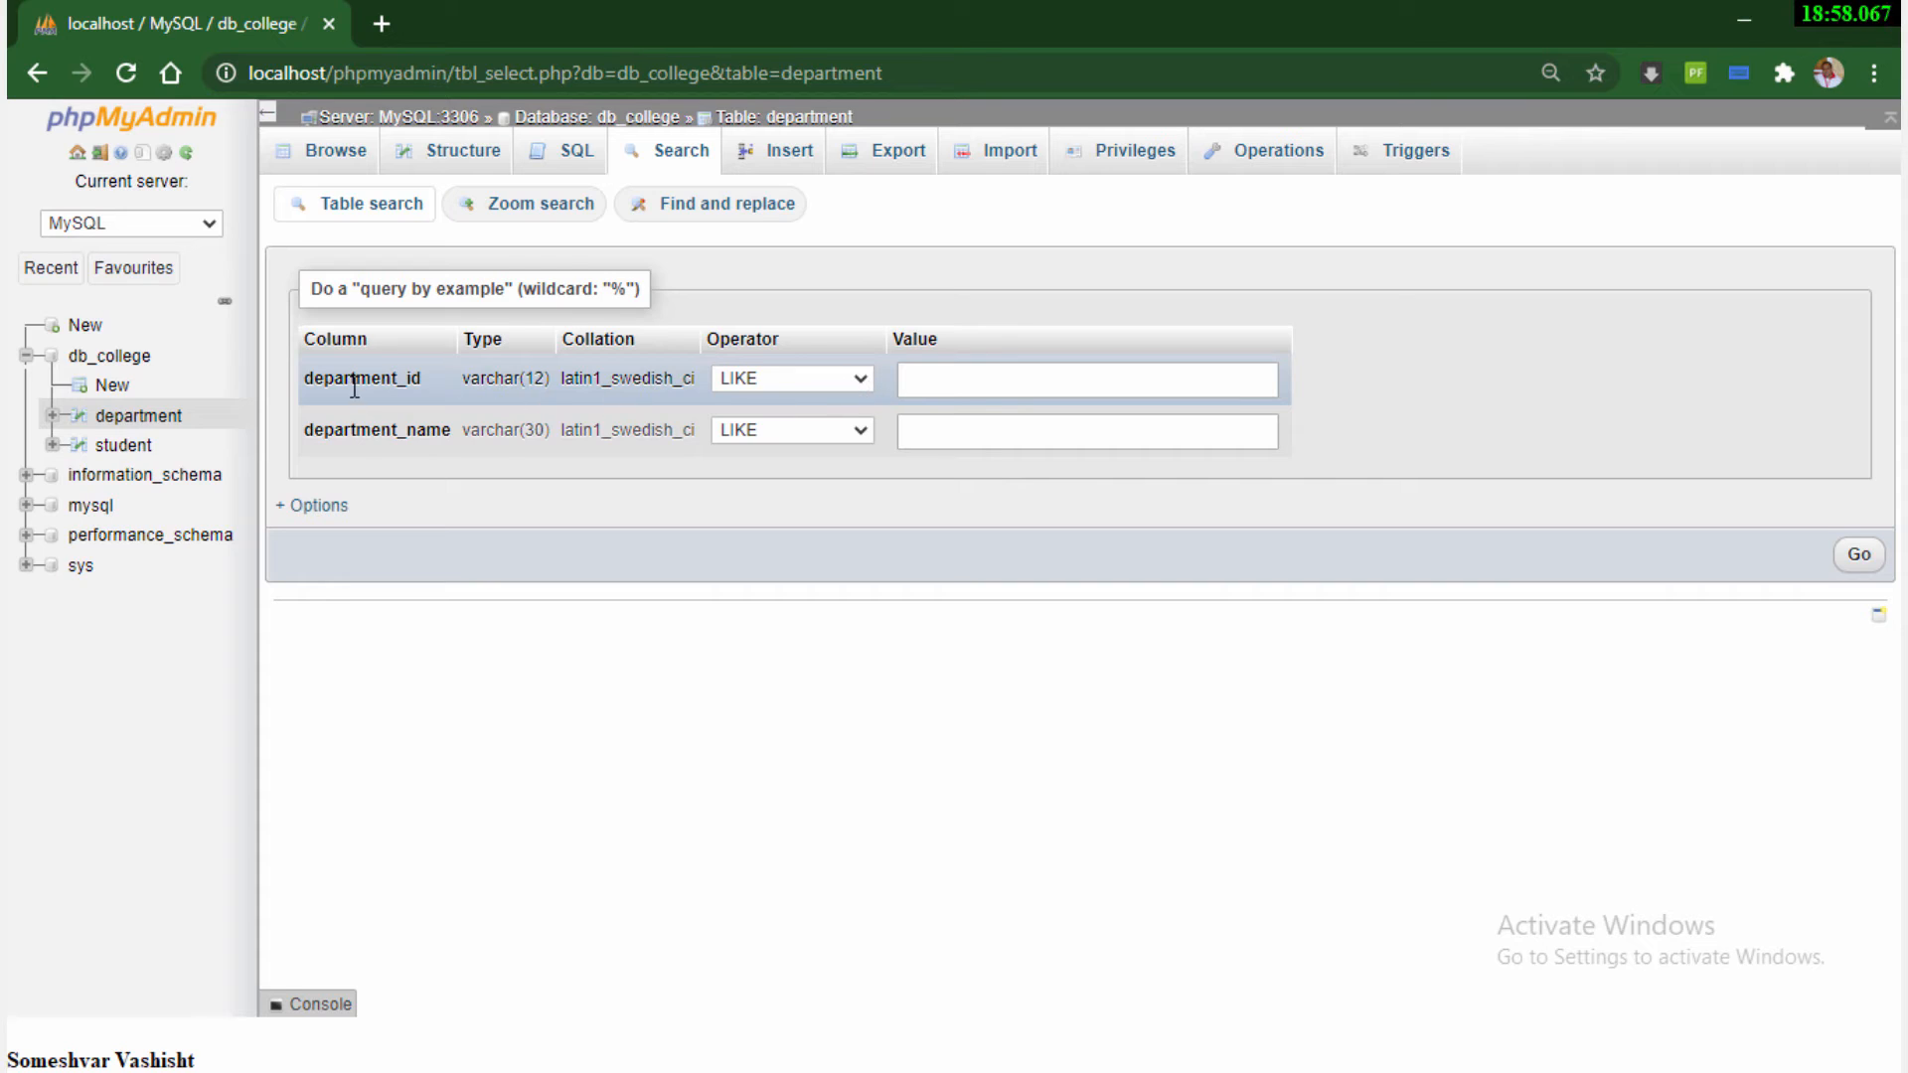
click(992, 387)
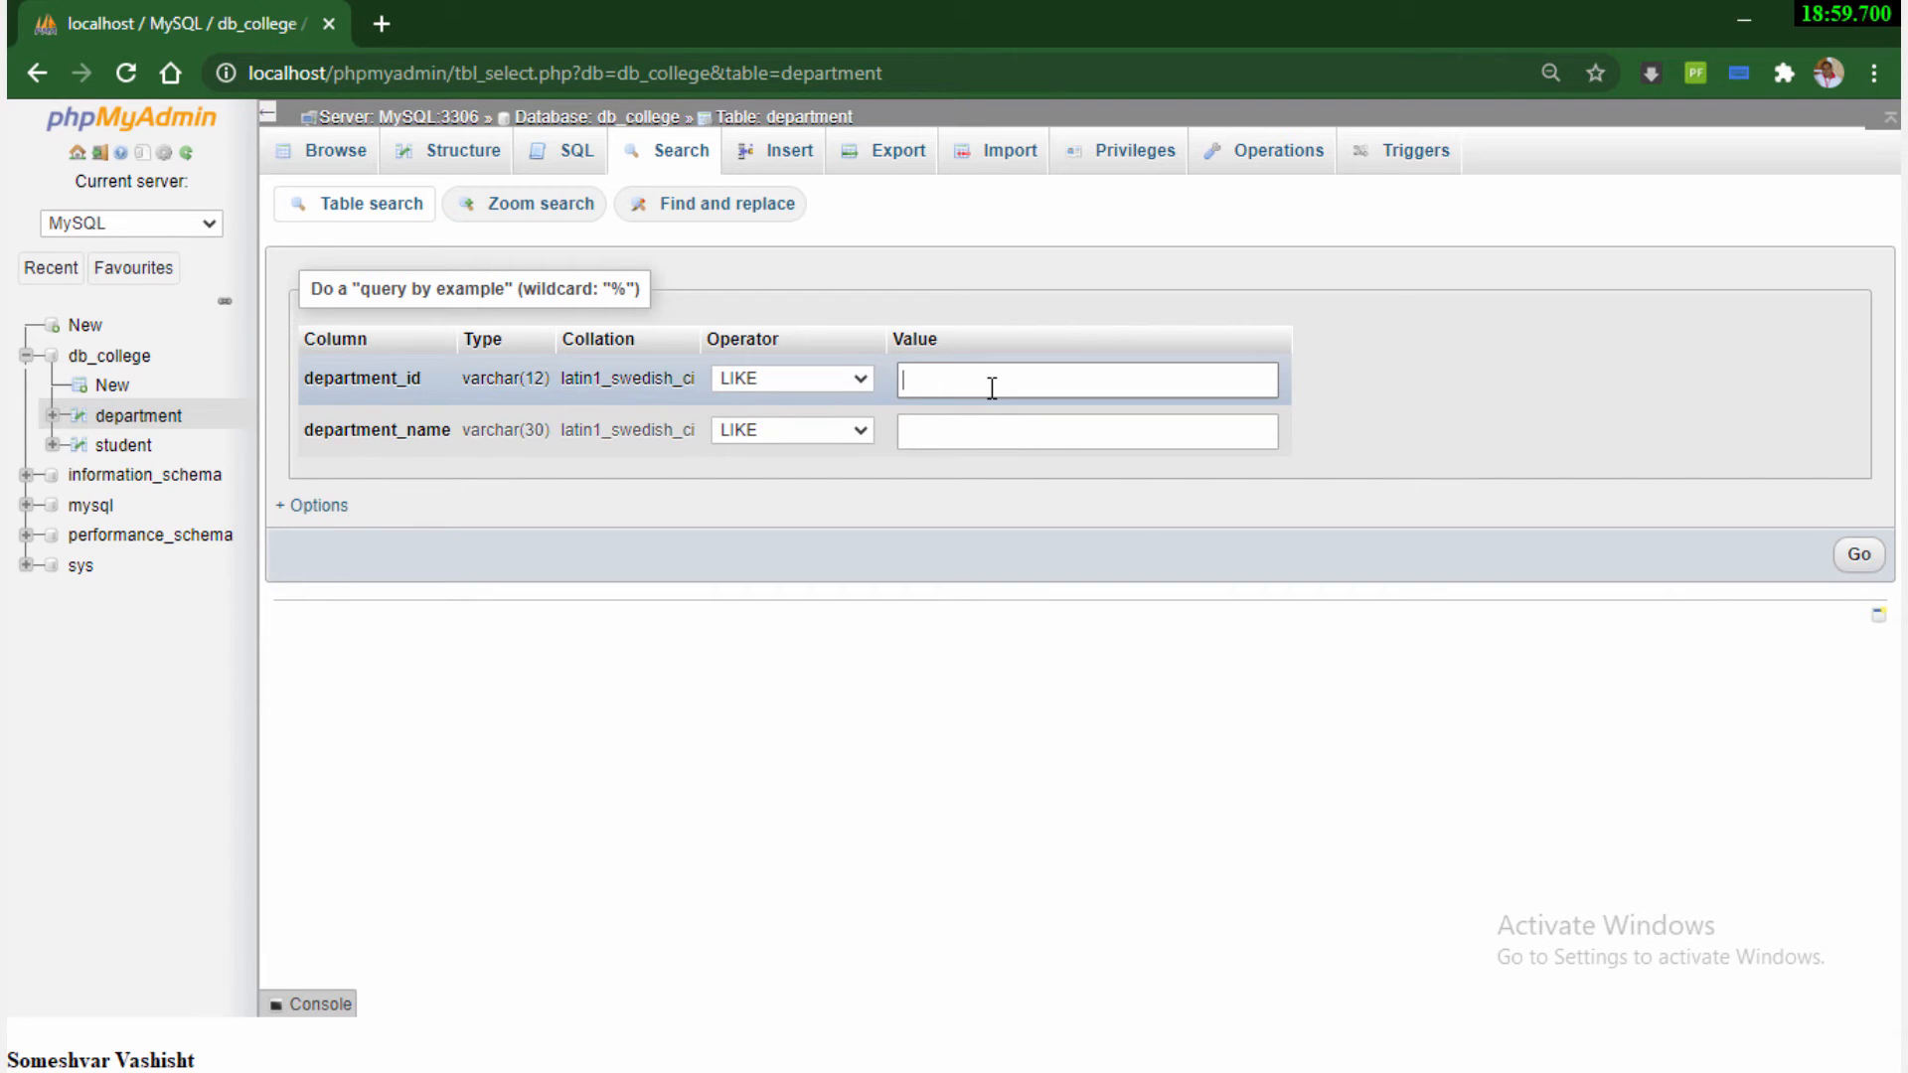
text(IT)
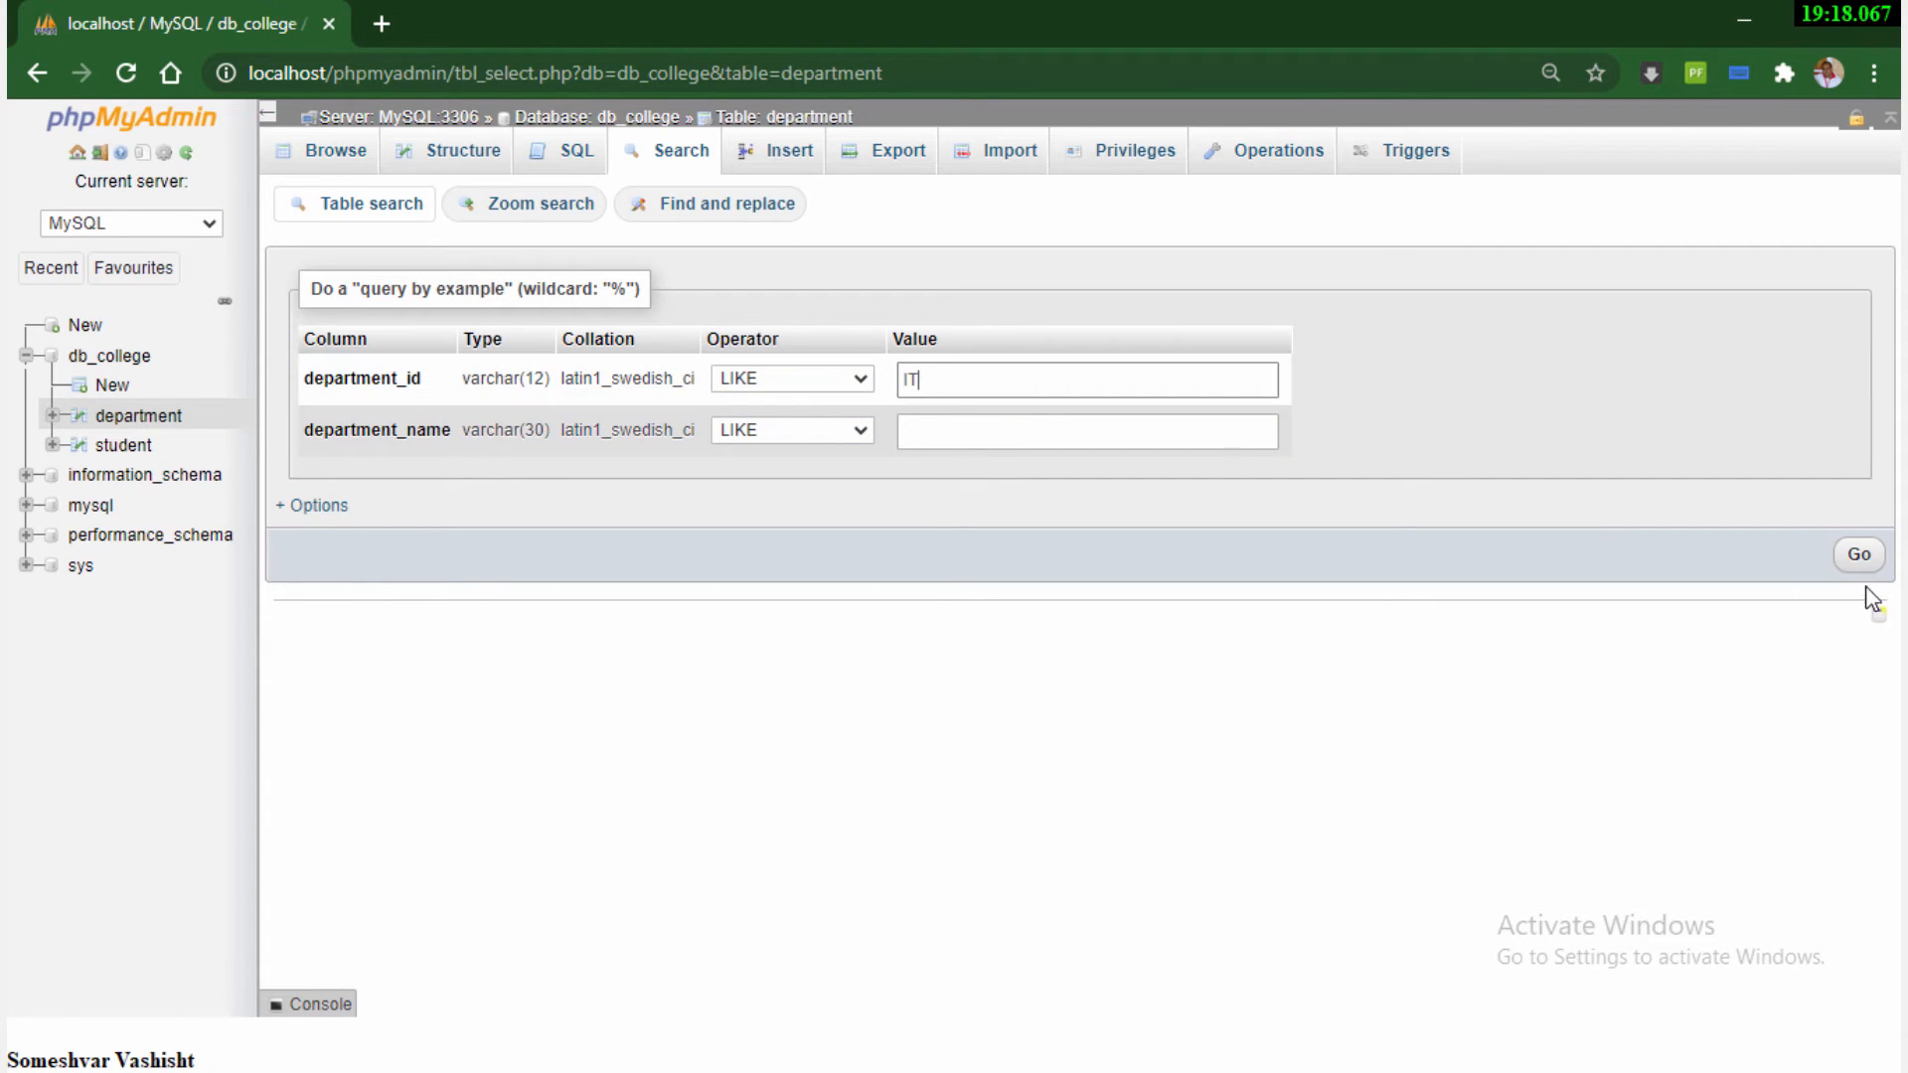
click(1859, 556)
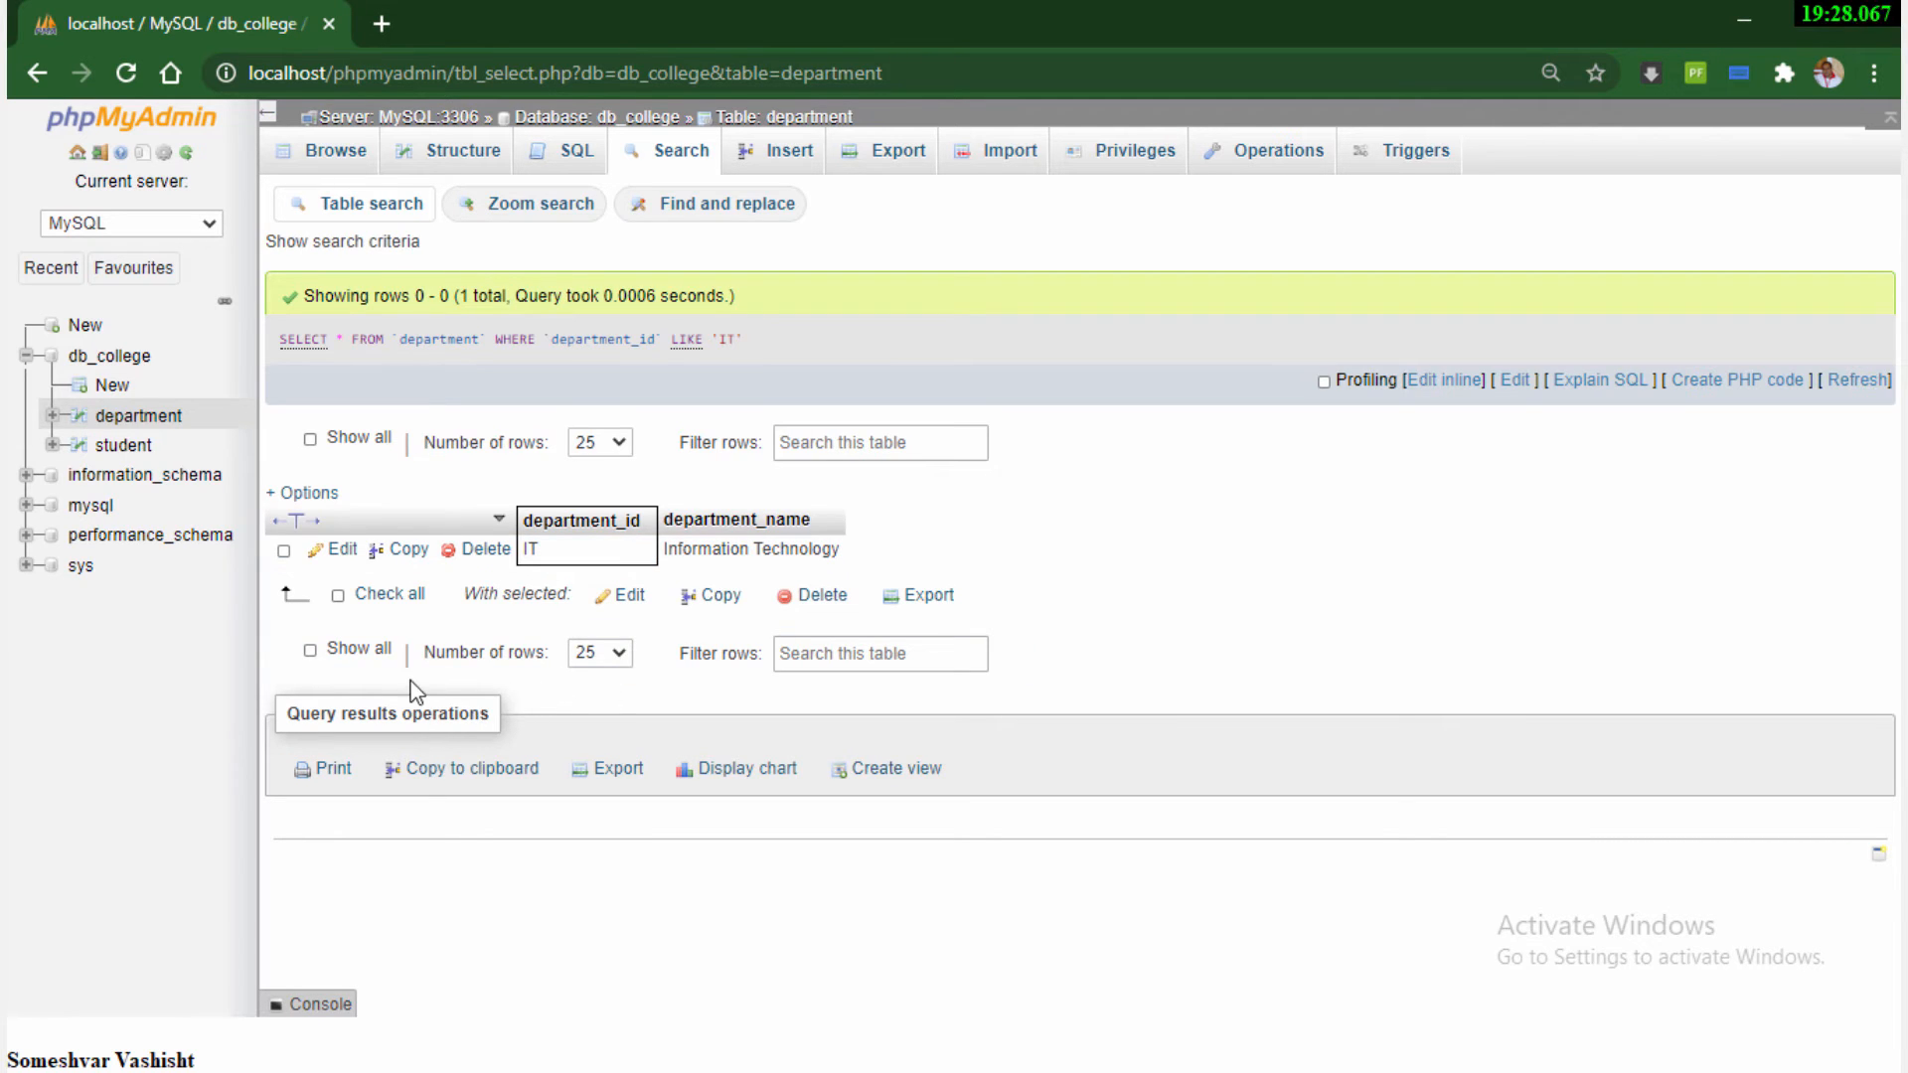
Search the student table for rows whose department_id is LIKE IT
click(123, 449)
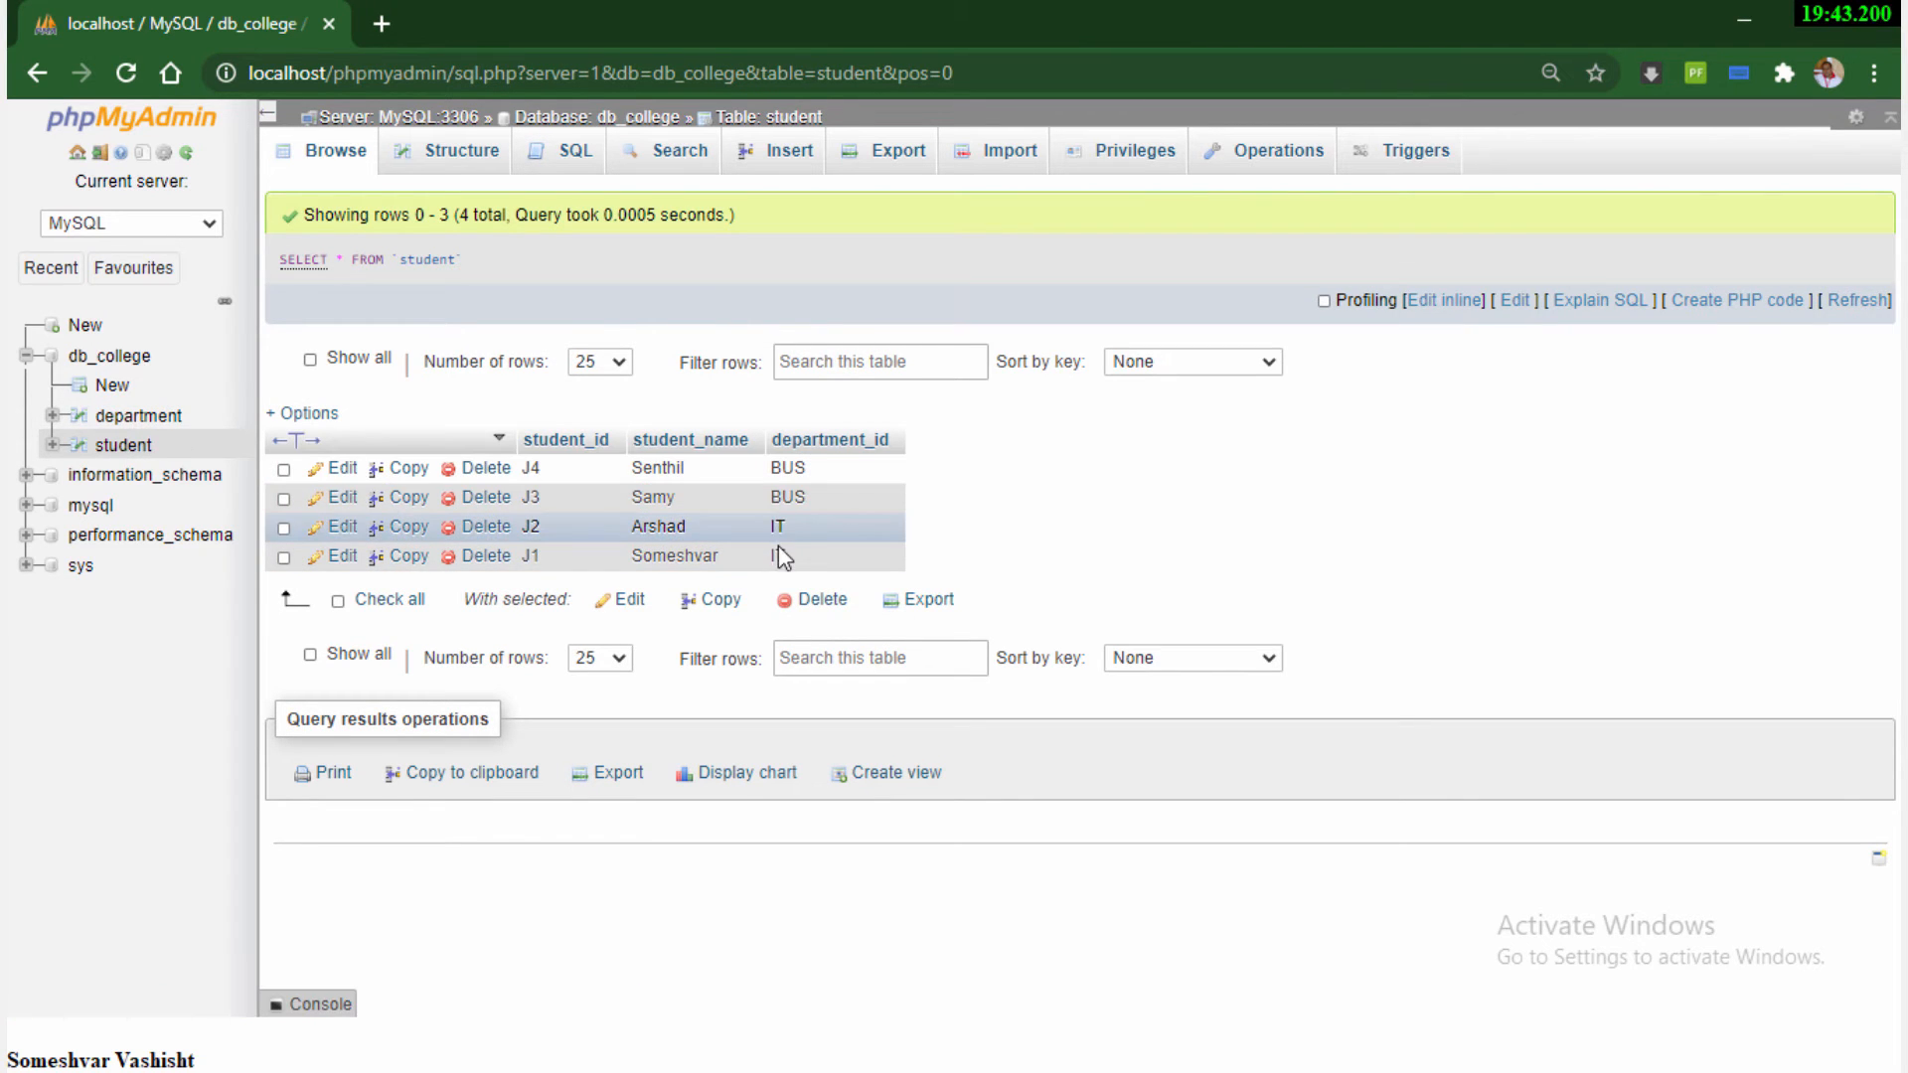
click(680, 154)
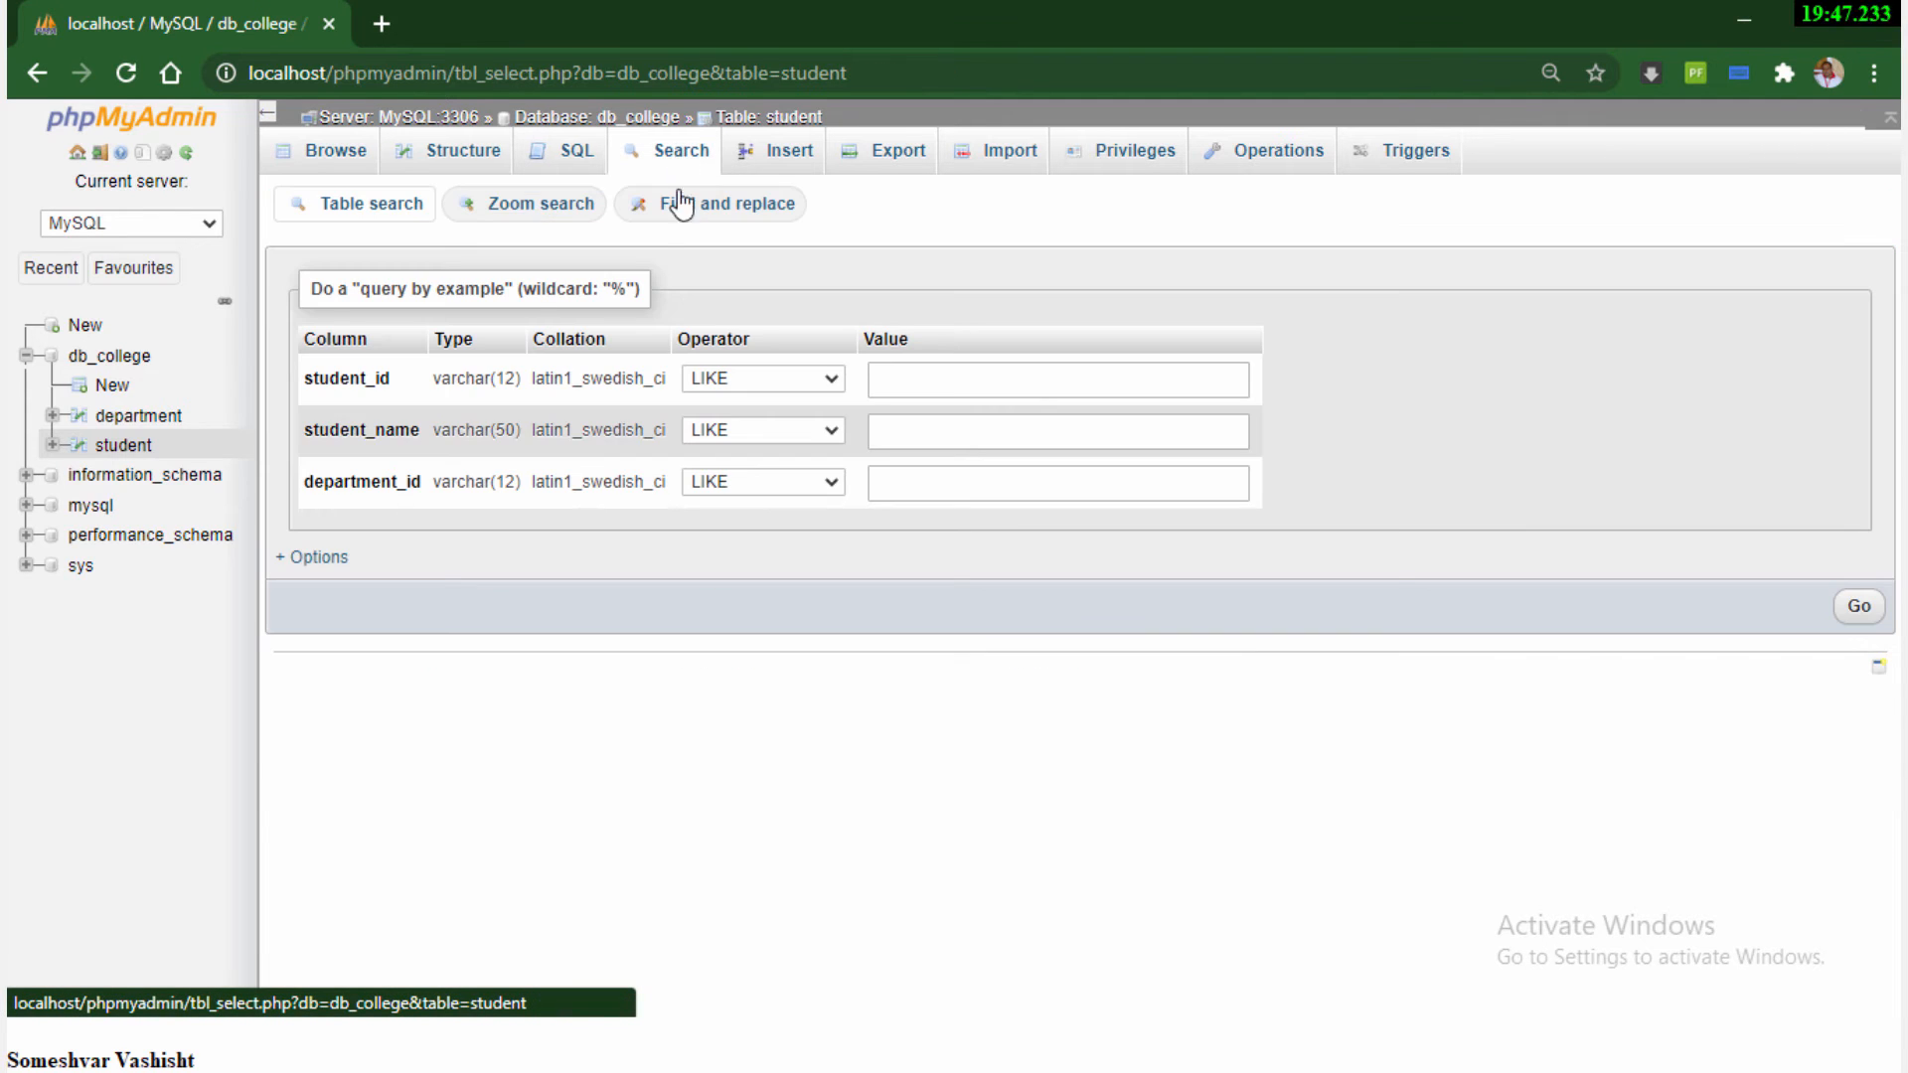
click(936, 486)
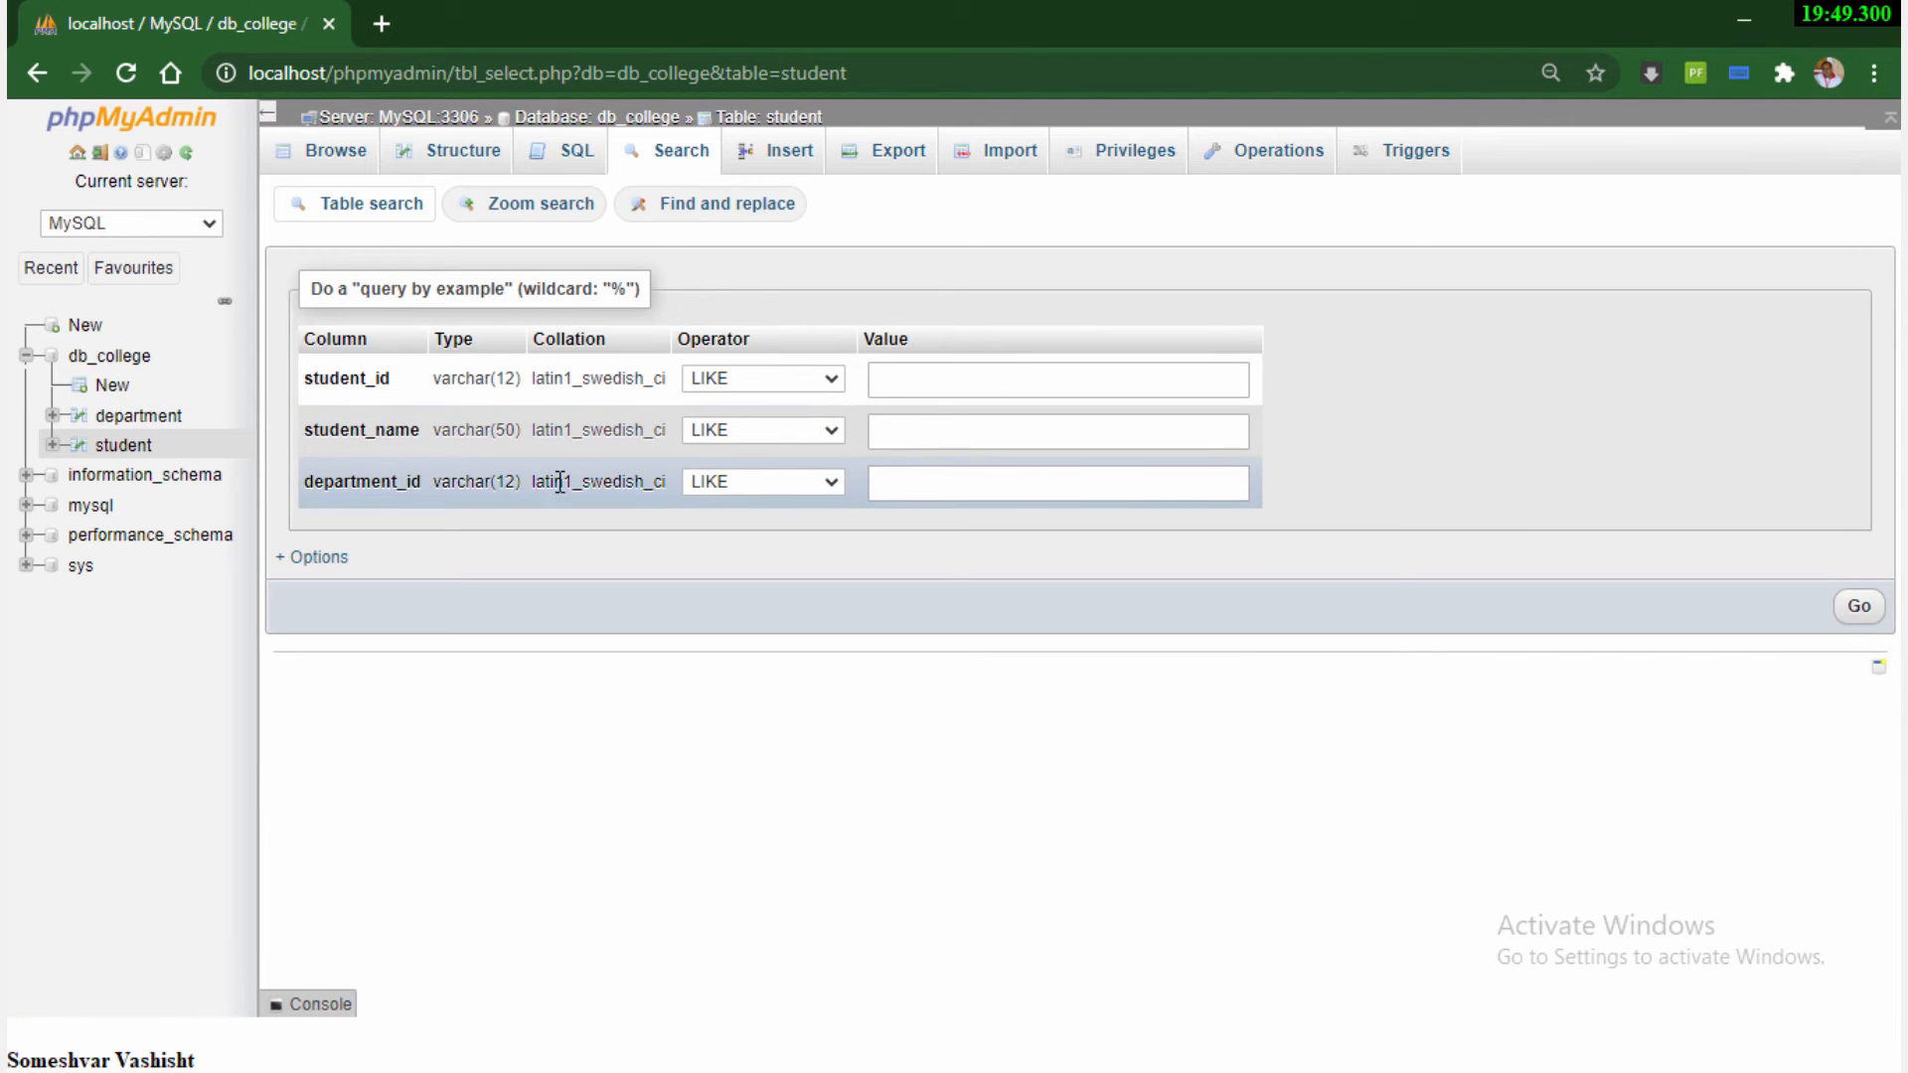
click(906, 487)
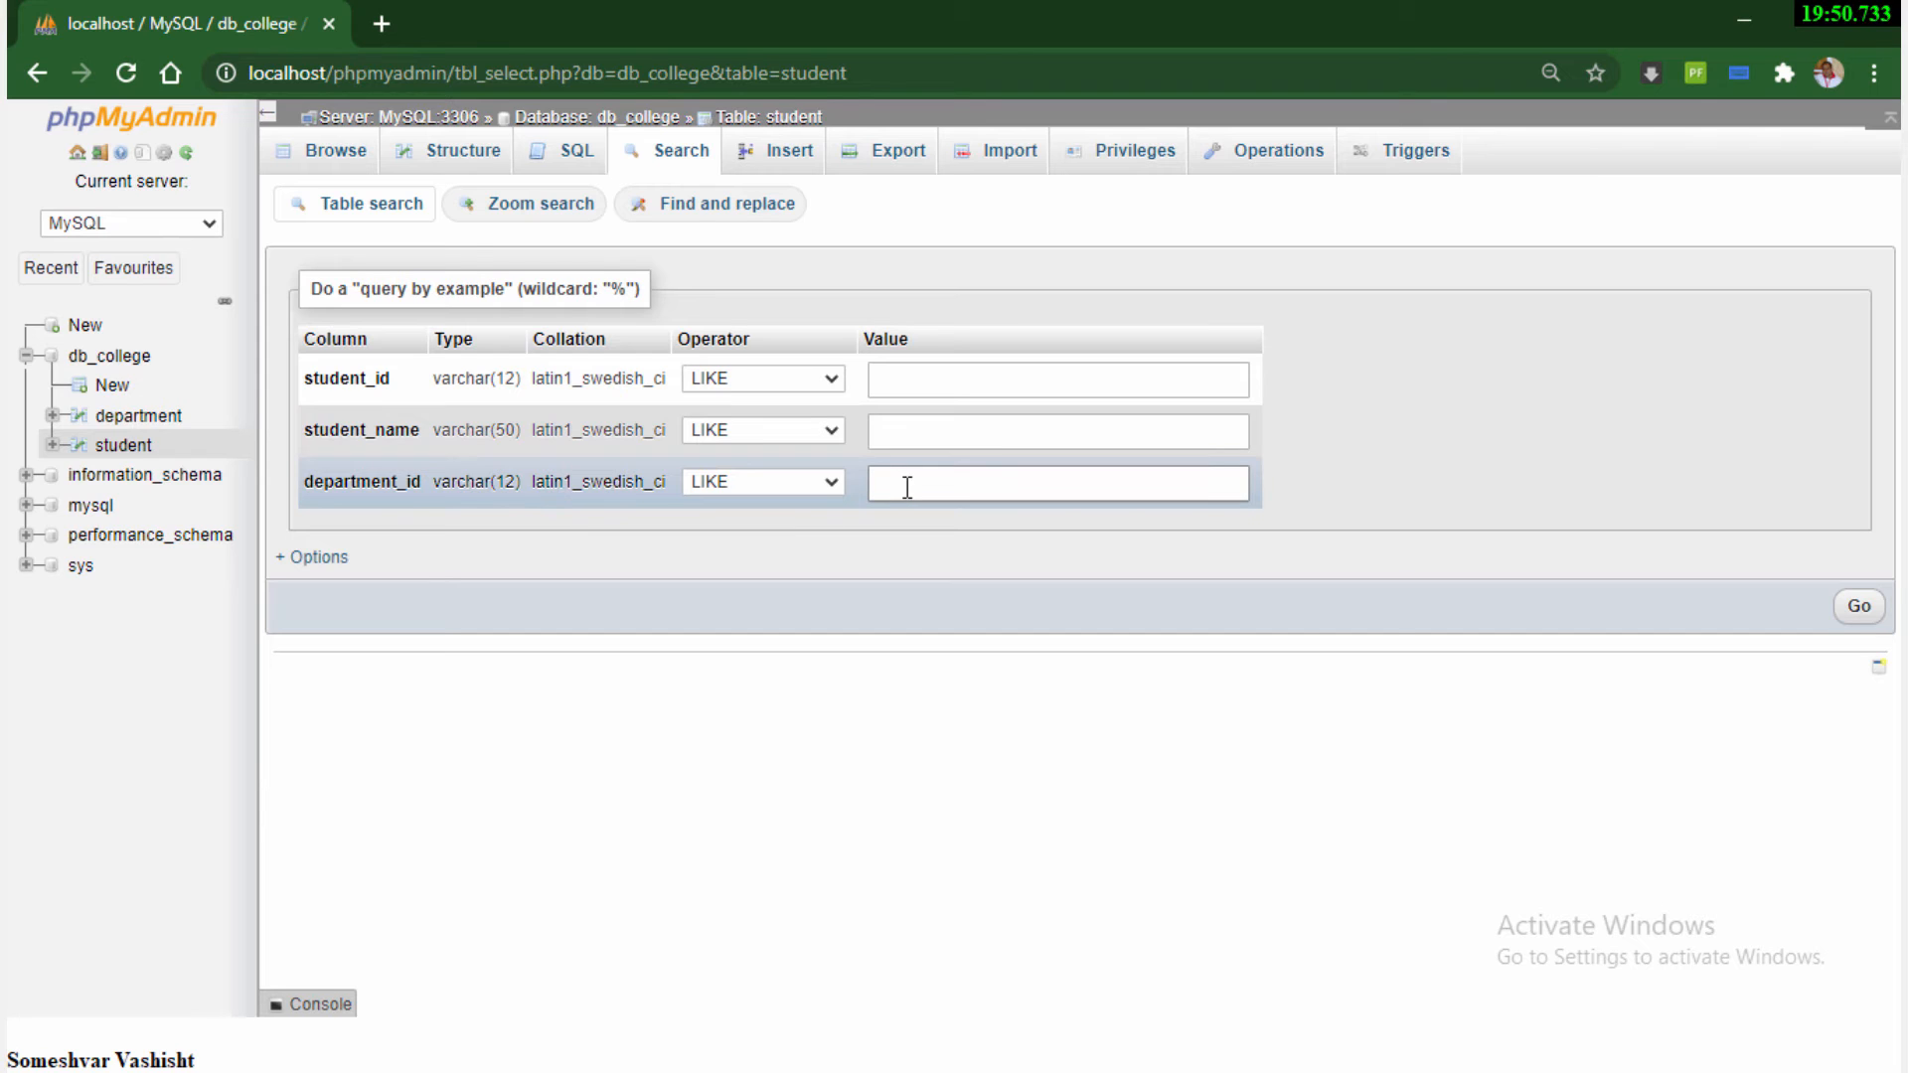
text(IT)
click(1858, 608)
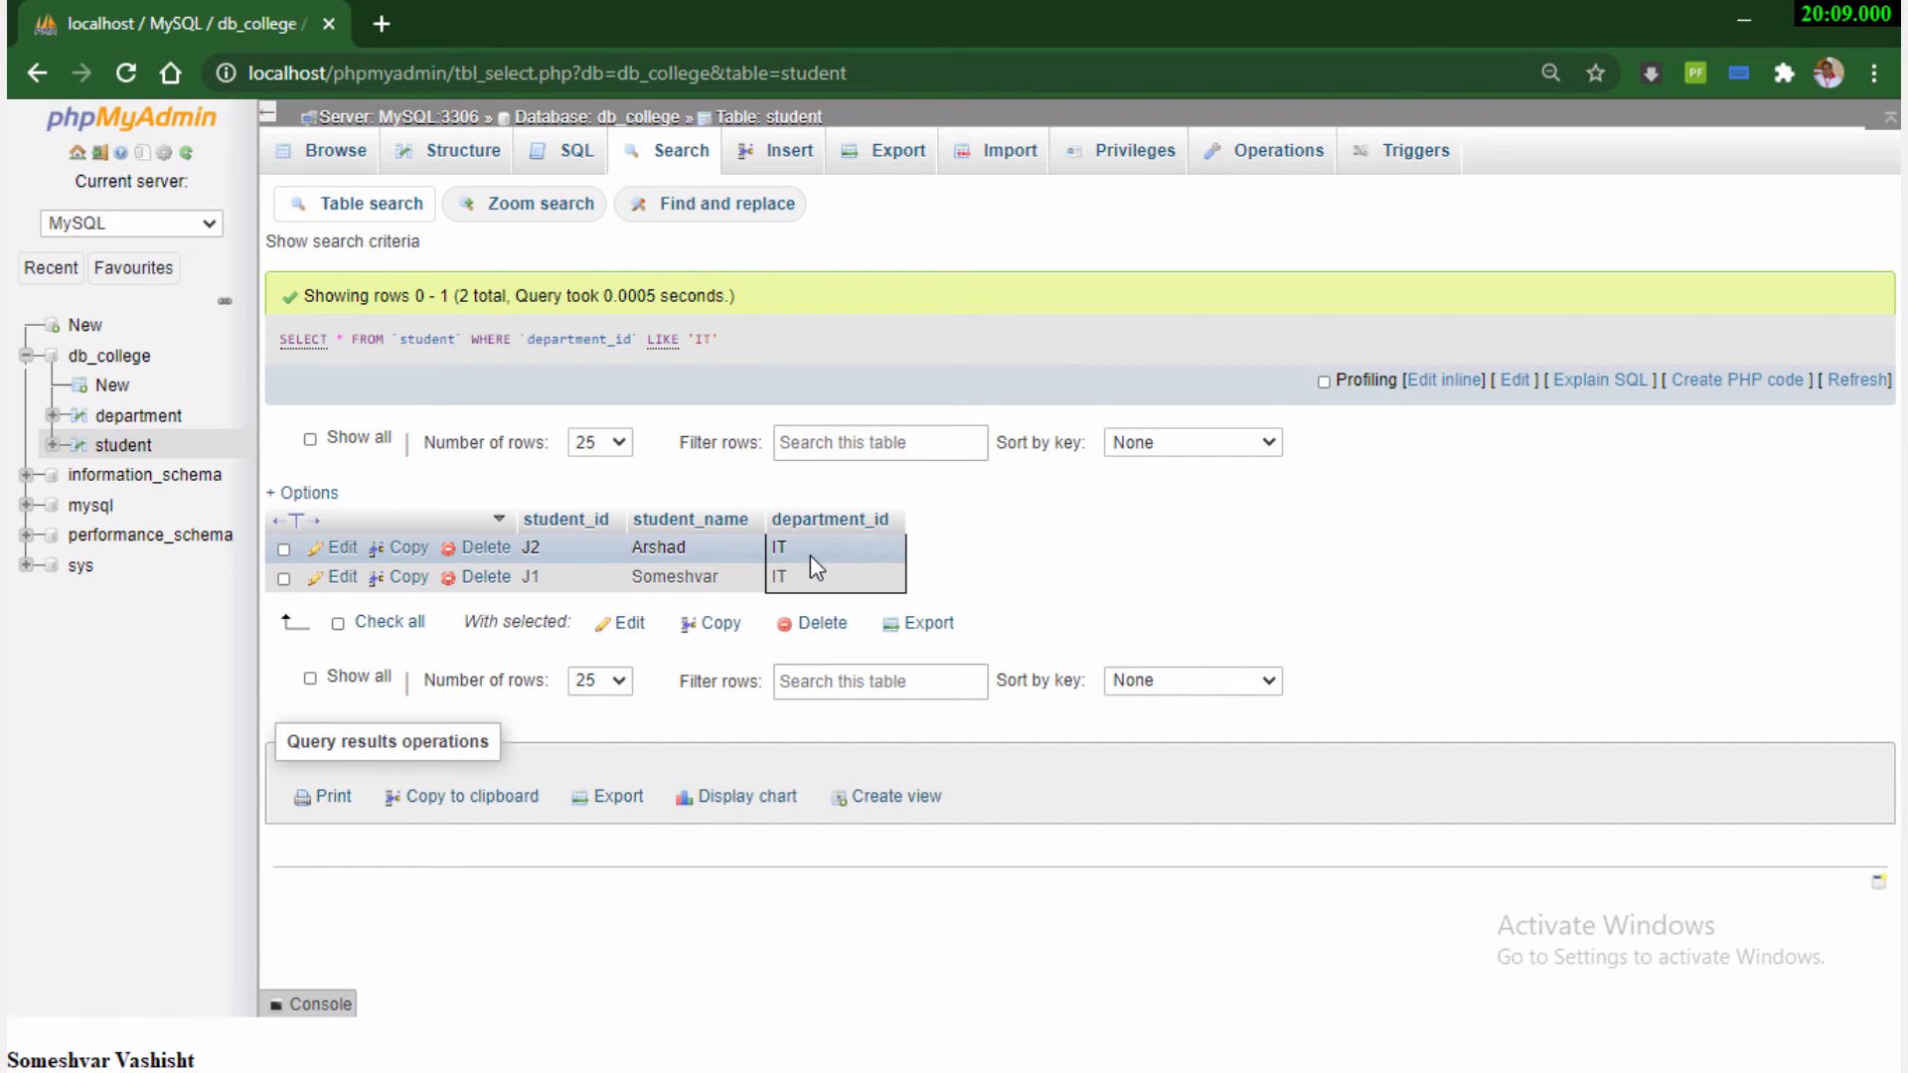
Search the student table for rows whose department_id is LIKE BUS, and return to browsing all student rows
click(682, 161)
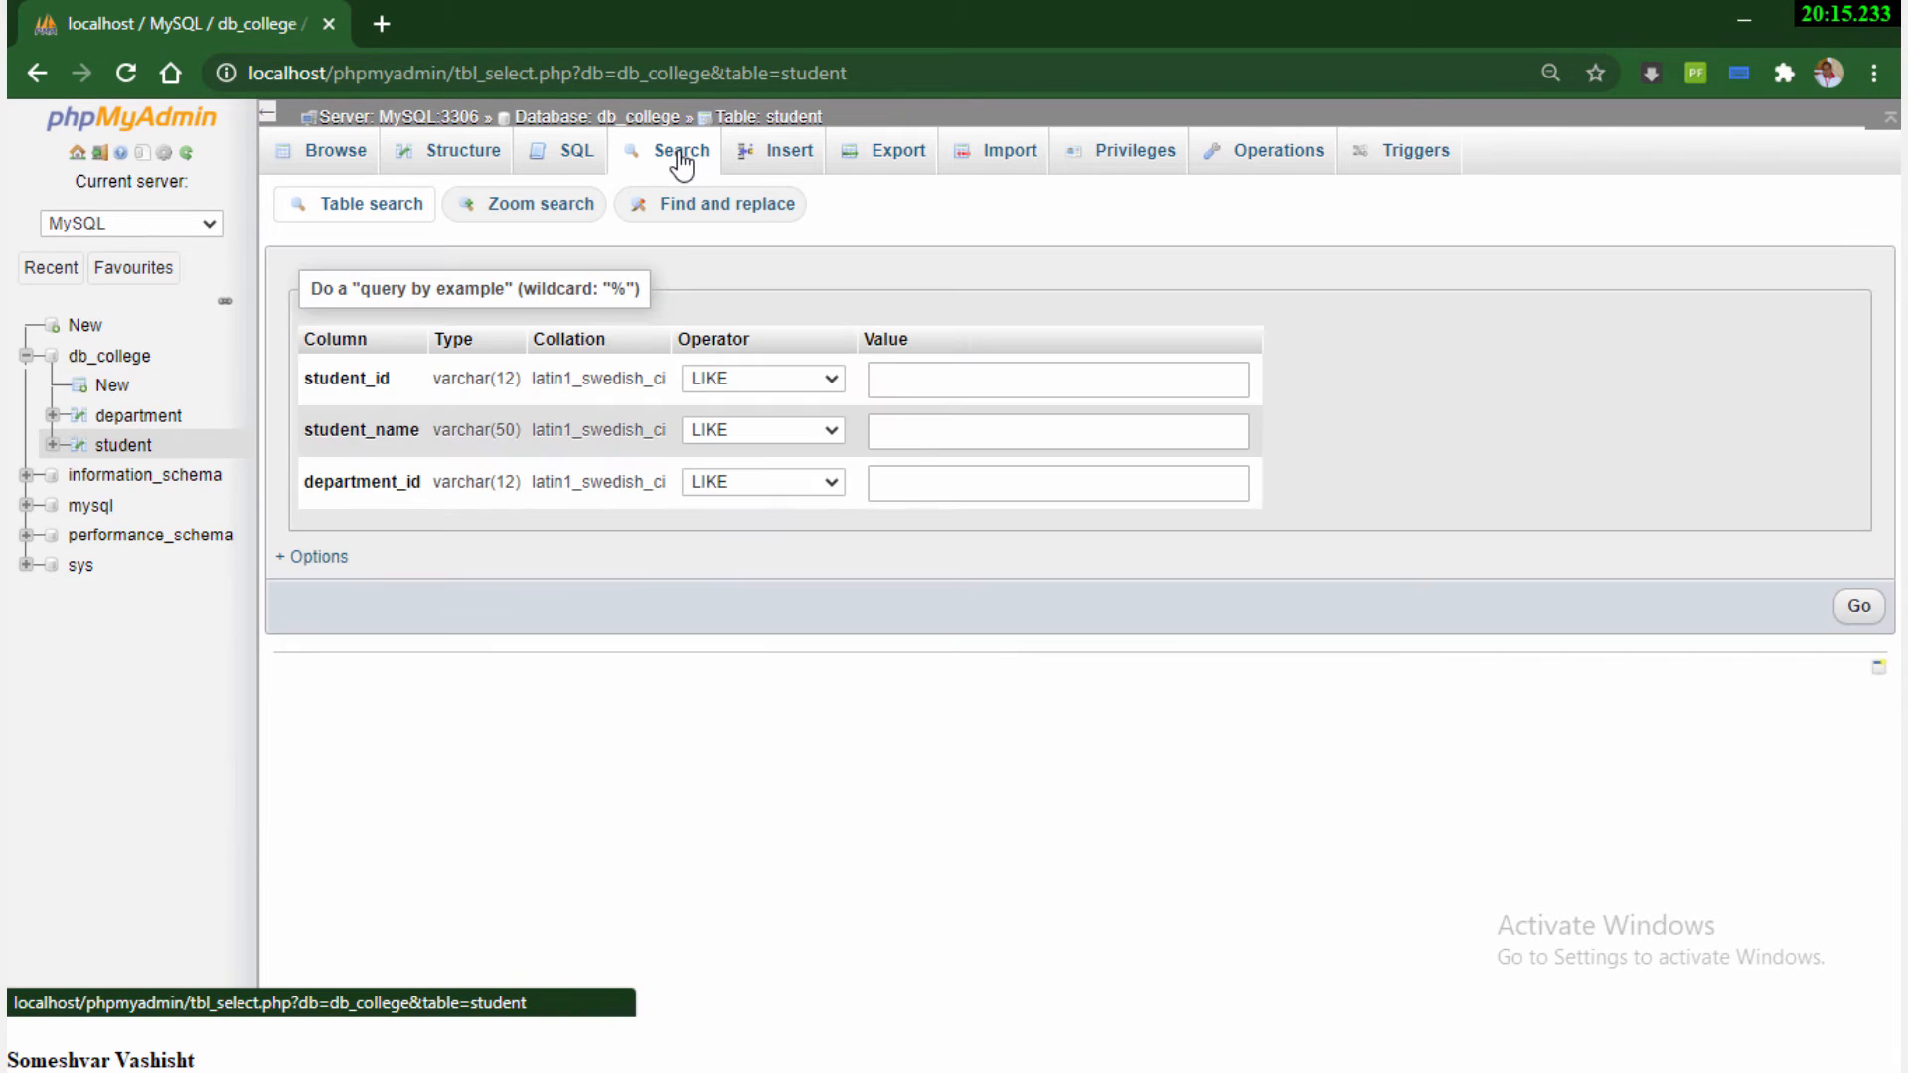
click(973, 487)
text(BUS)
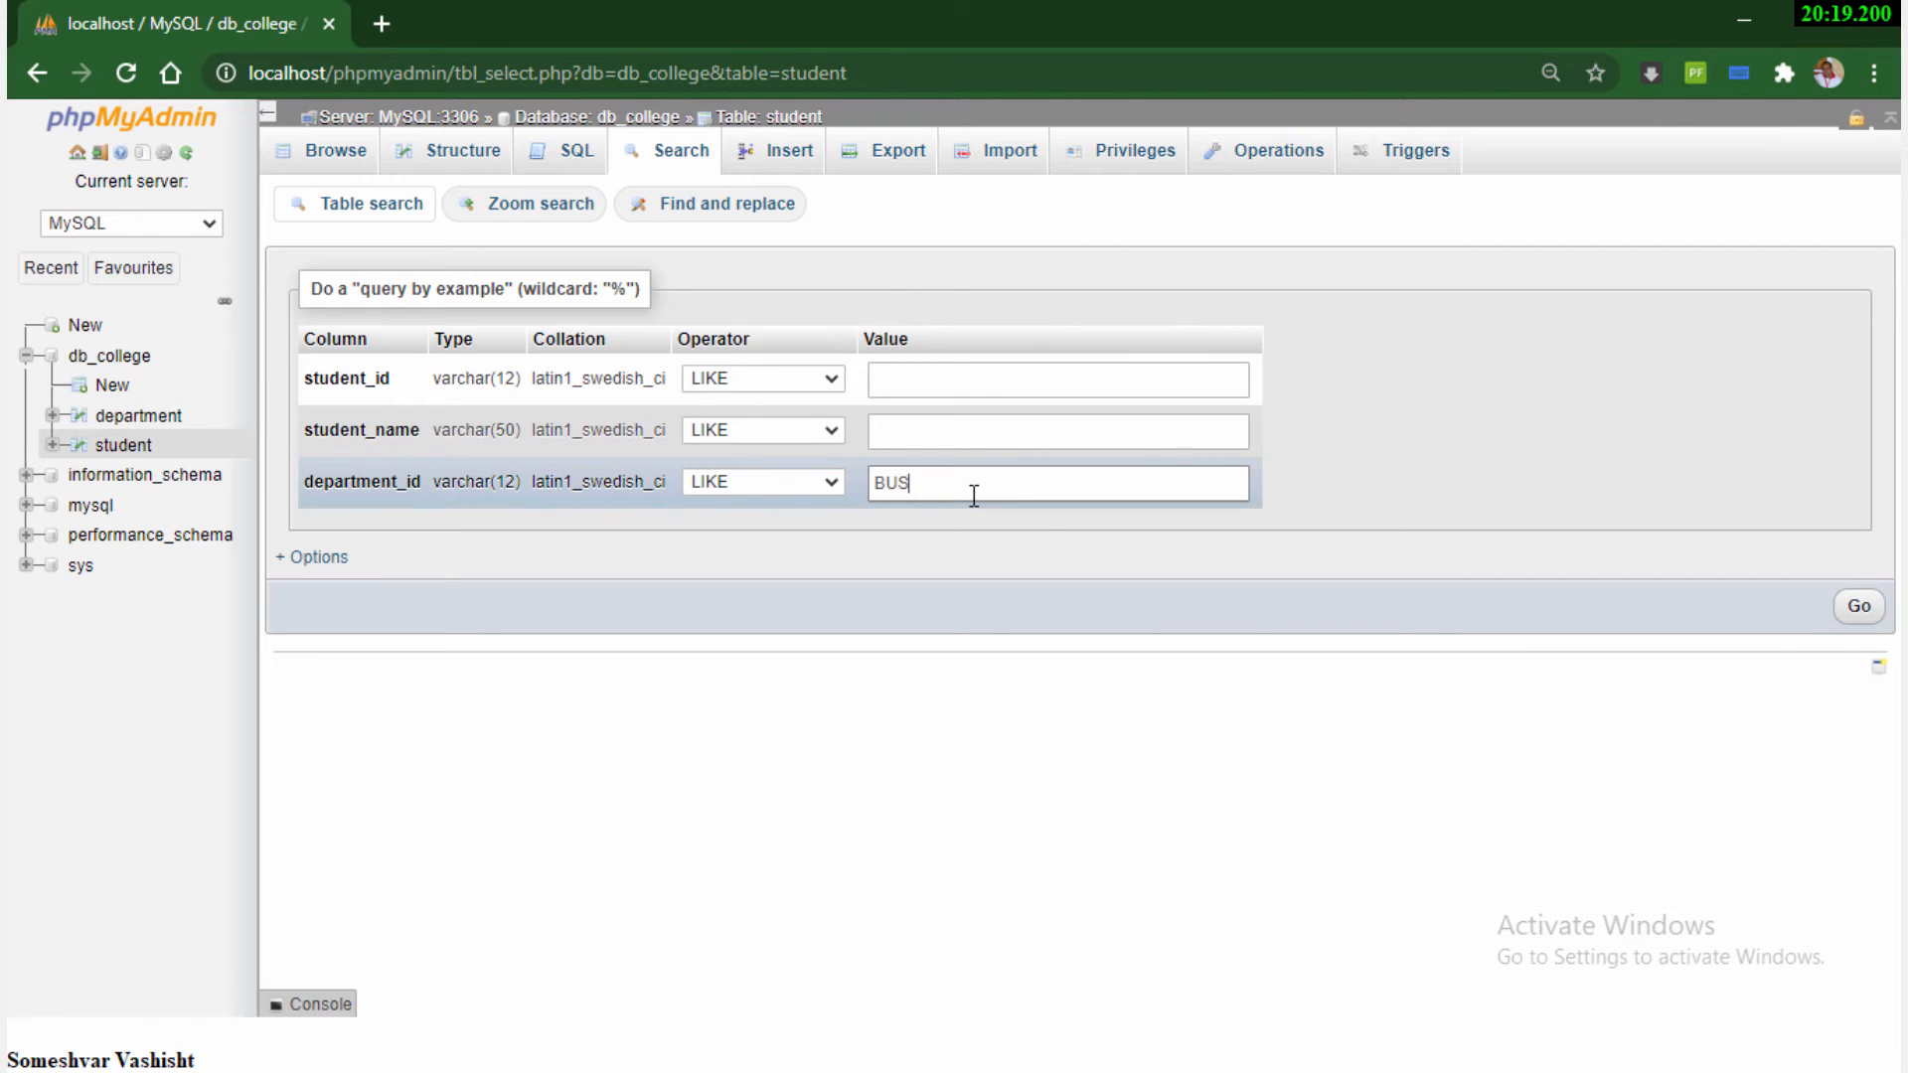
click(1848, 607)
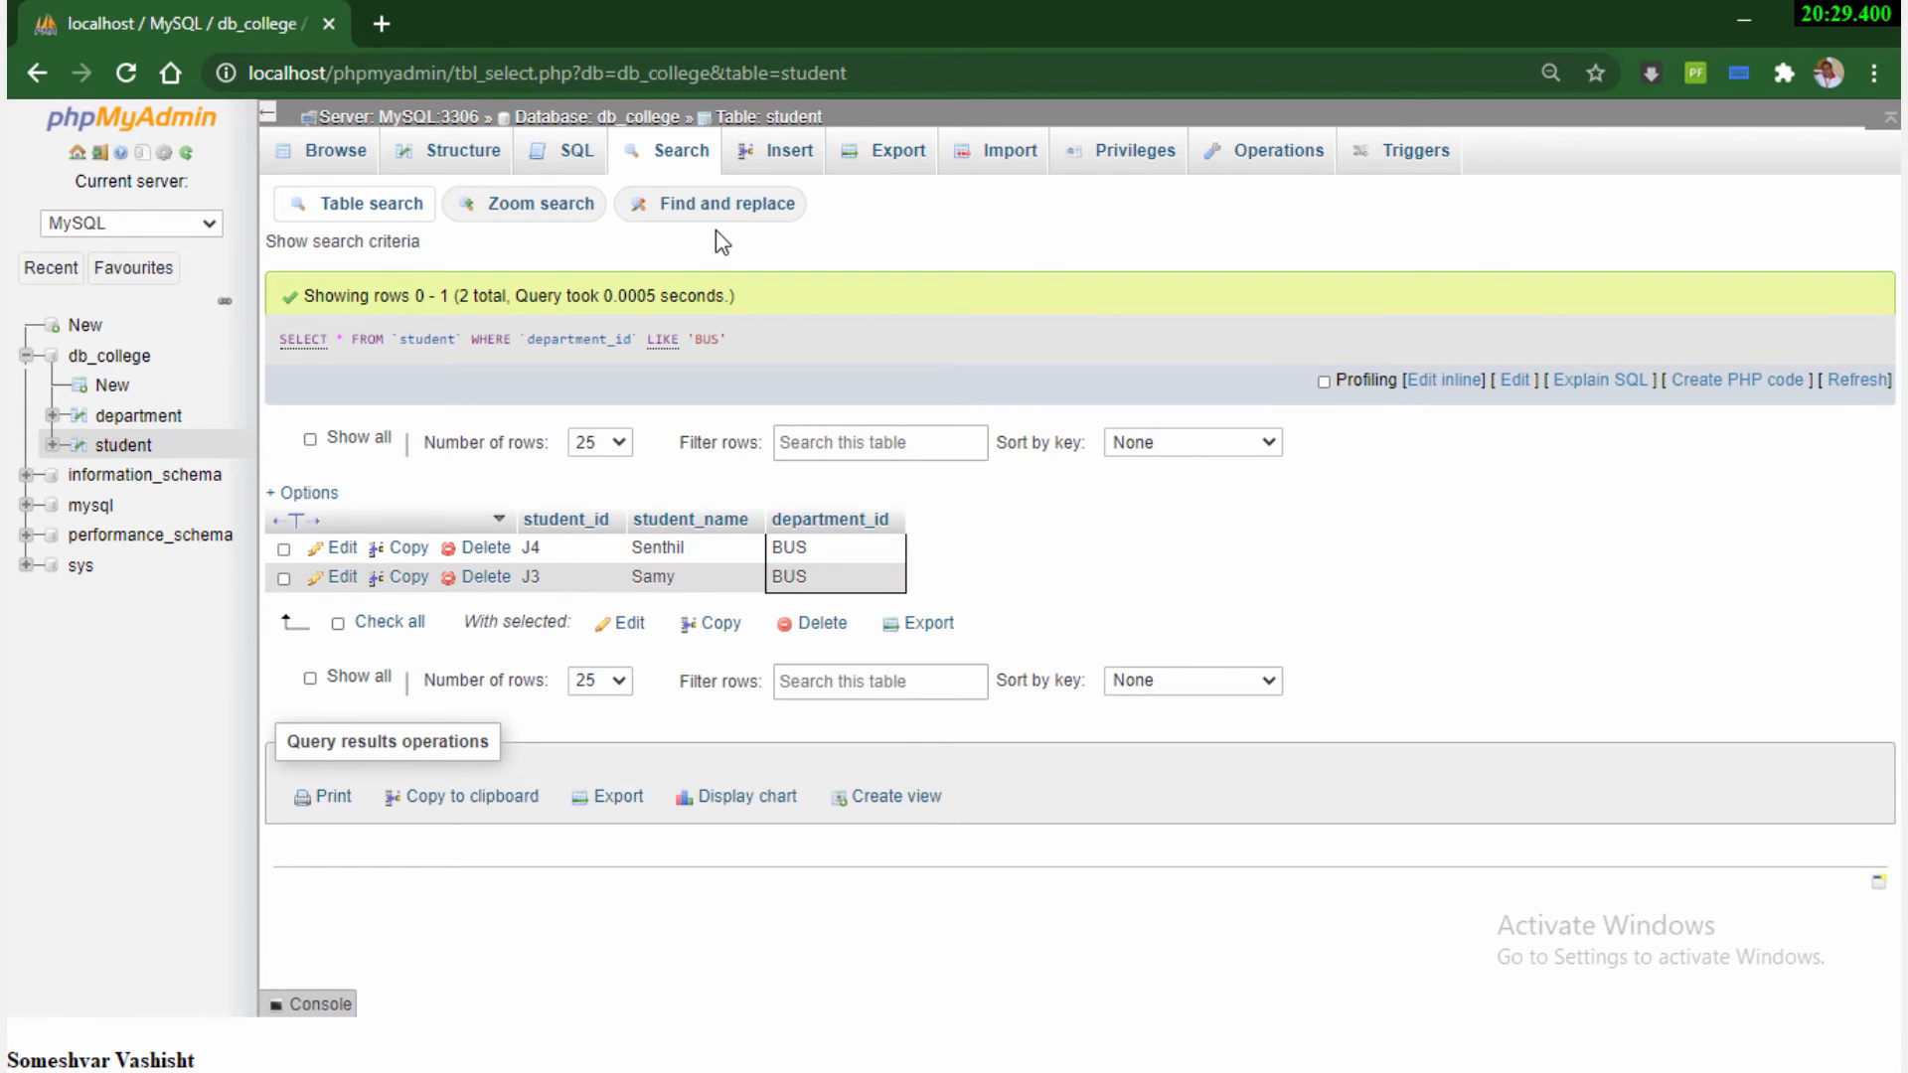
click(333, 159)
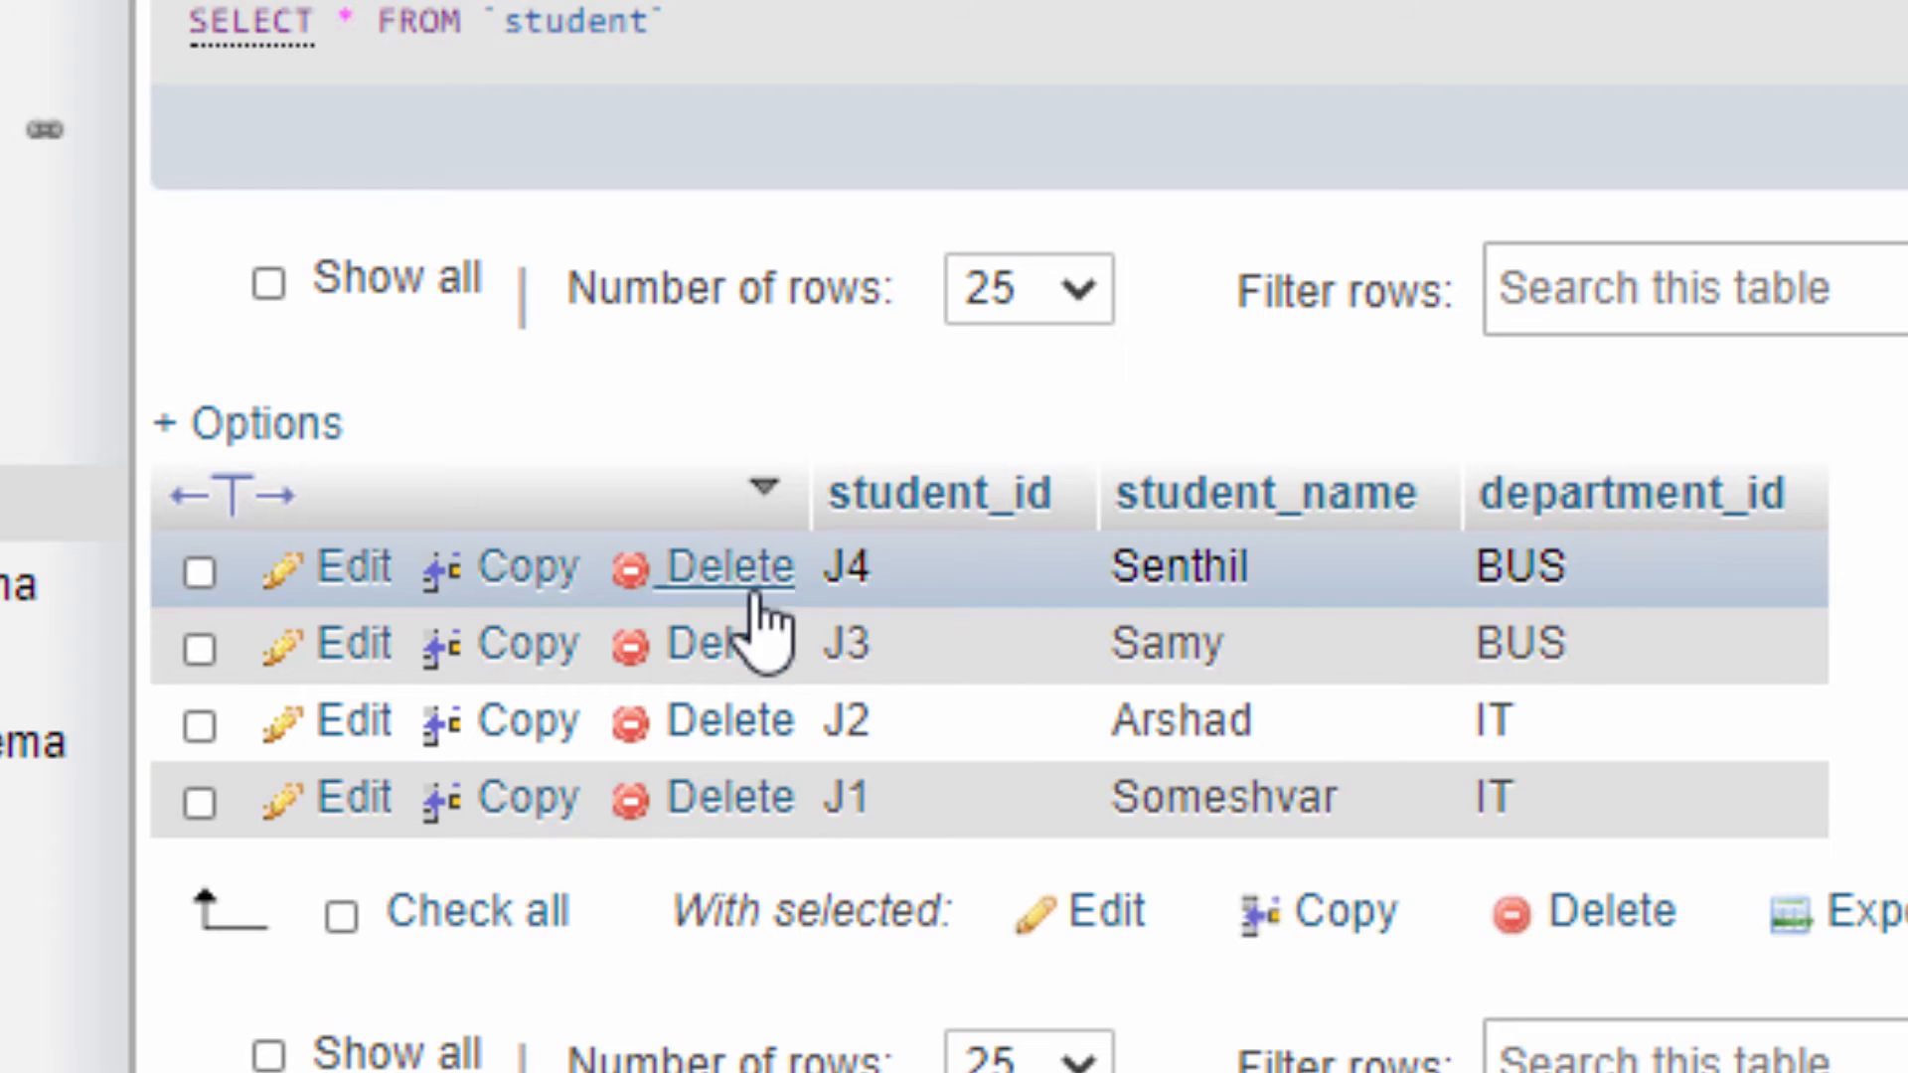
click(199, 579)
click(199, 727)
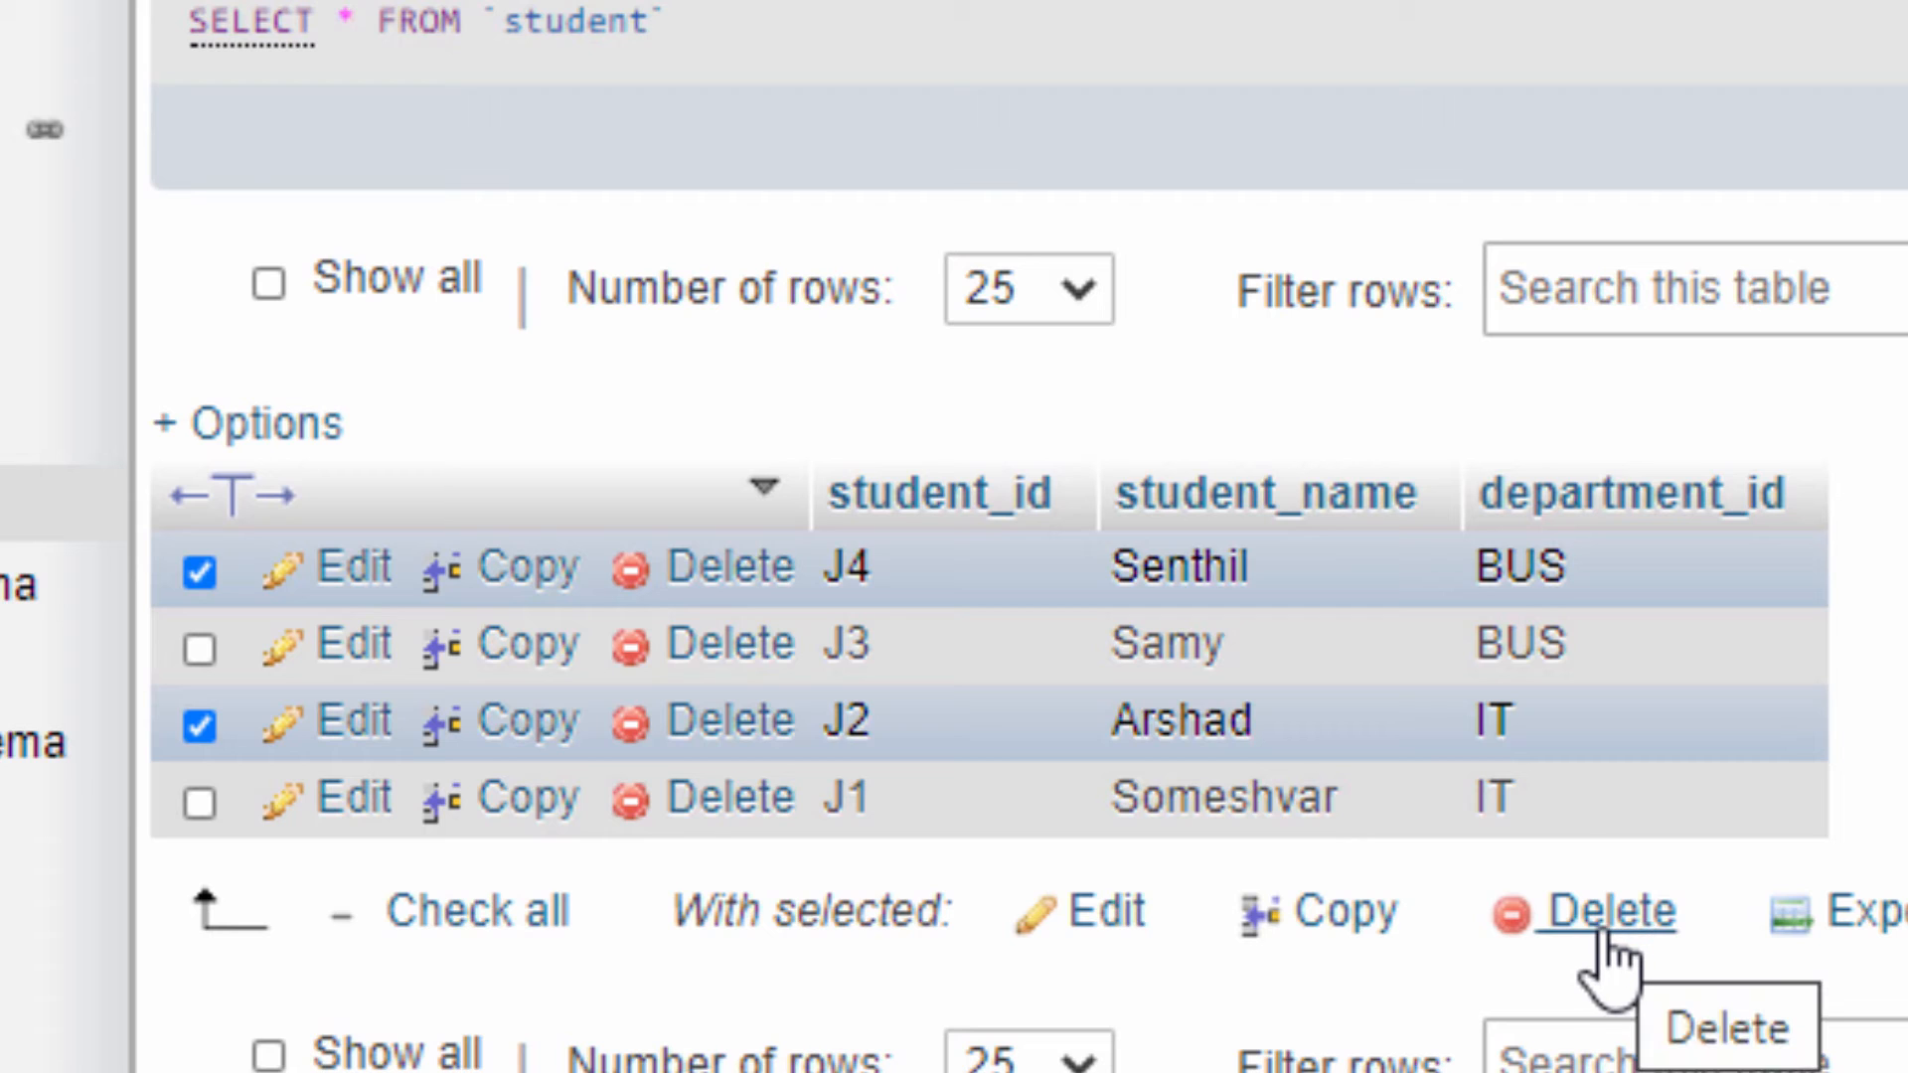
click(199, 725)
click(198, 571)
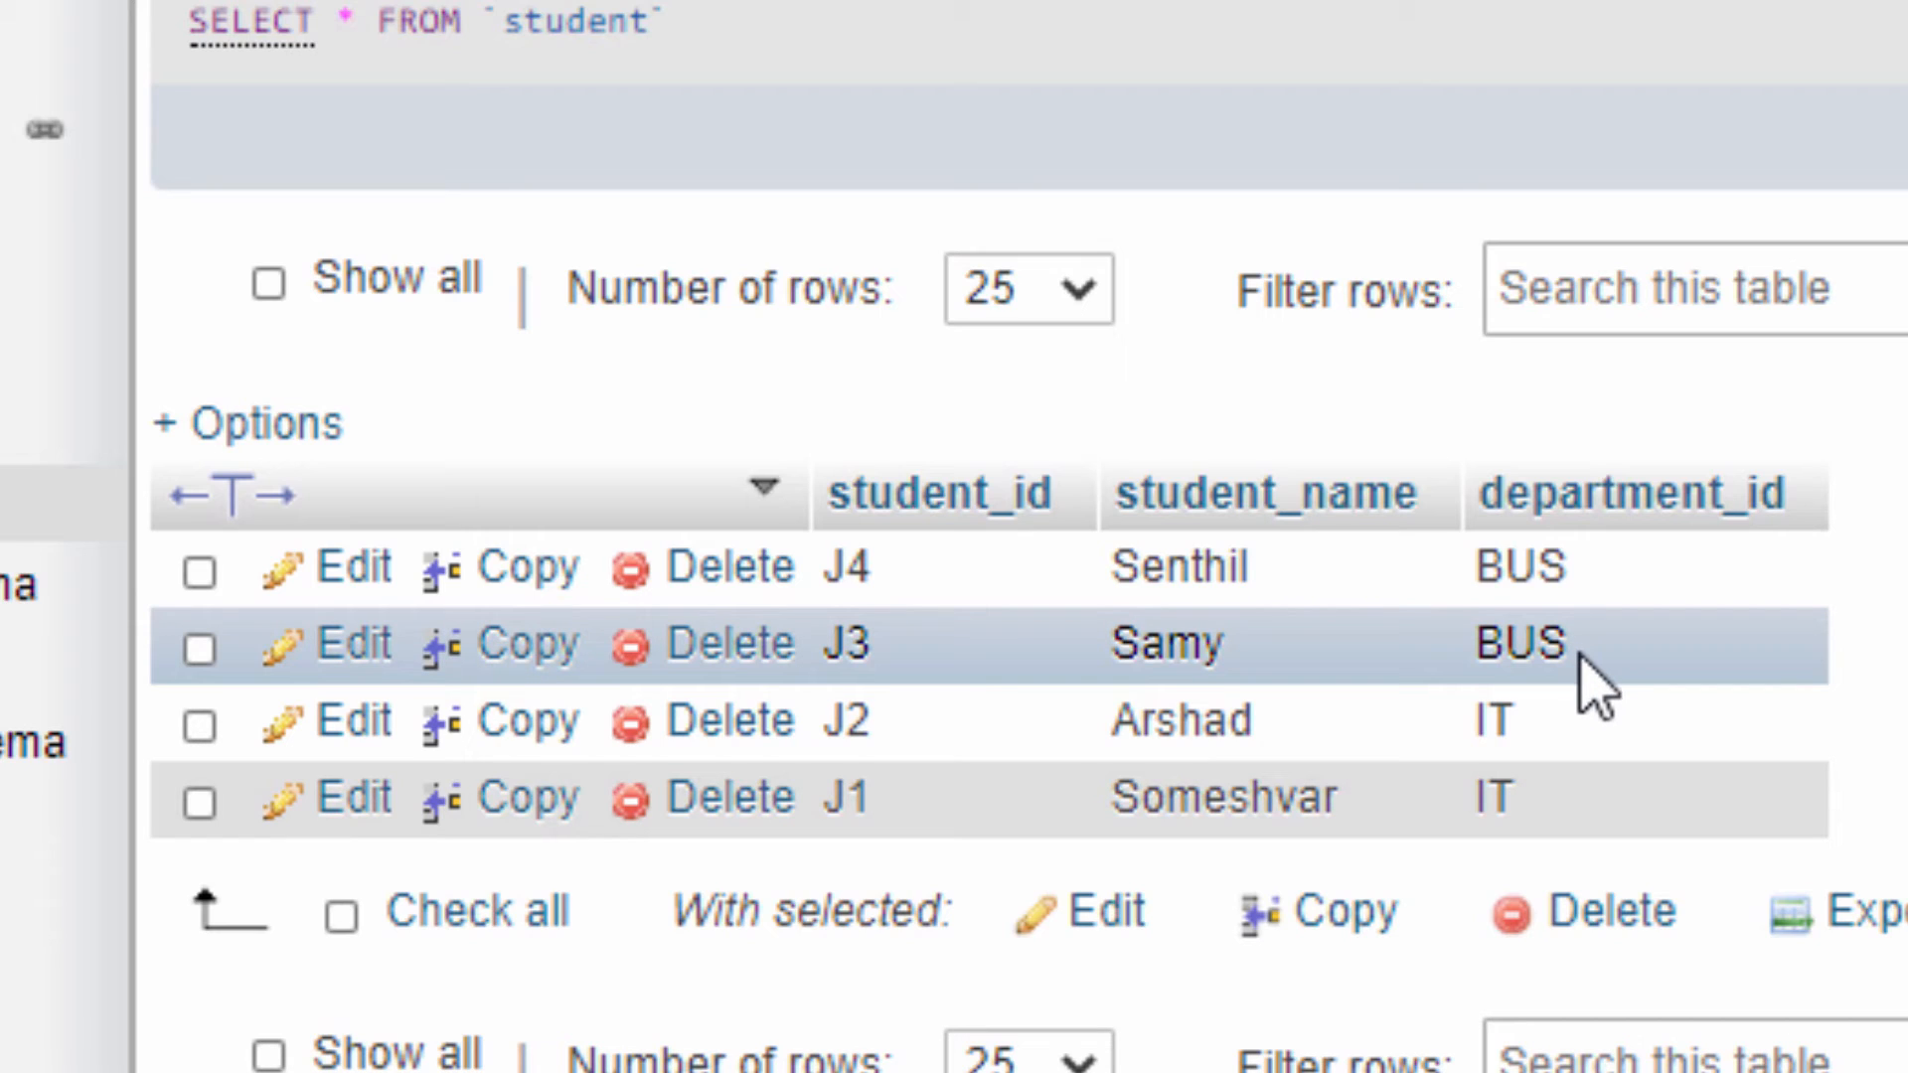
Change the department_id of student row J3 to IT, save it, and reload the student rows
click(353, 648)
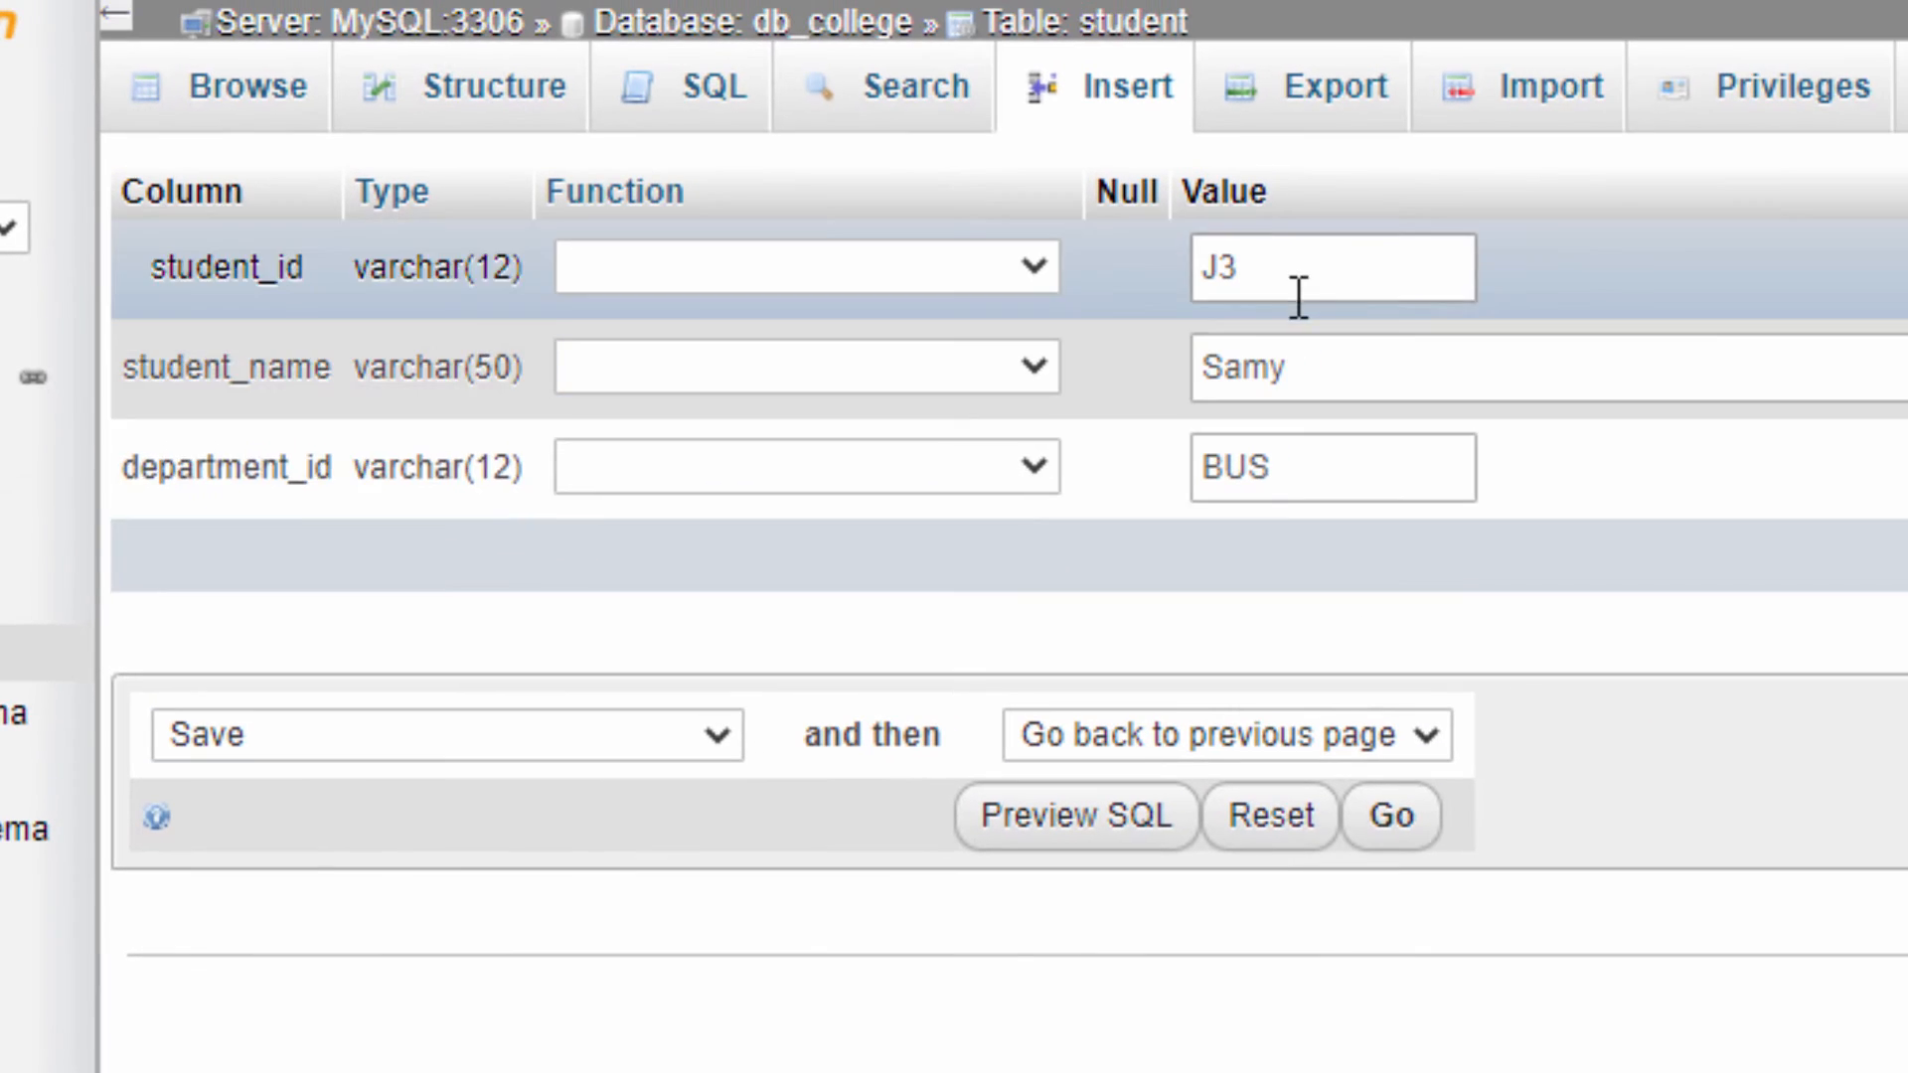
drag(1281, 460, 1121, 455)
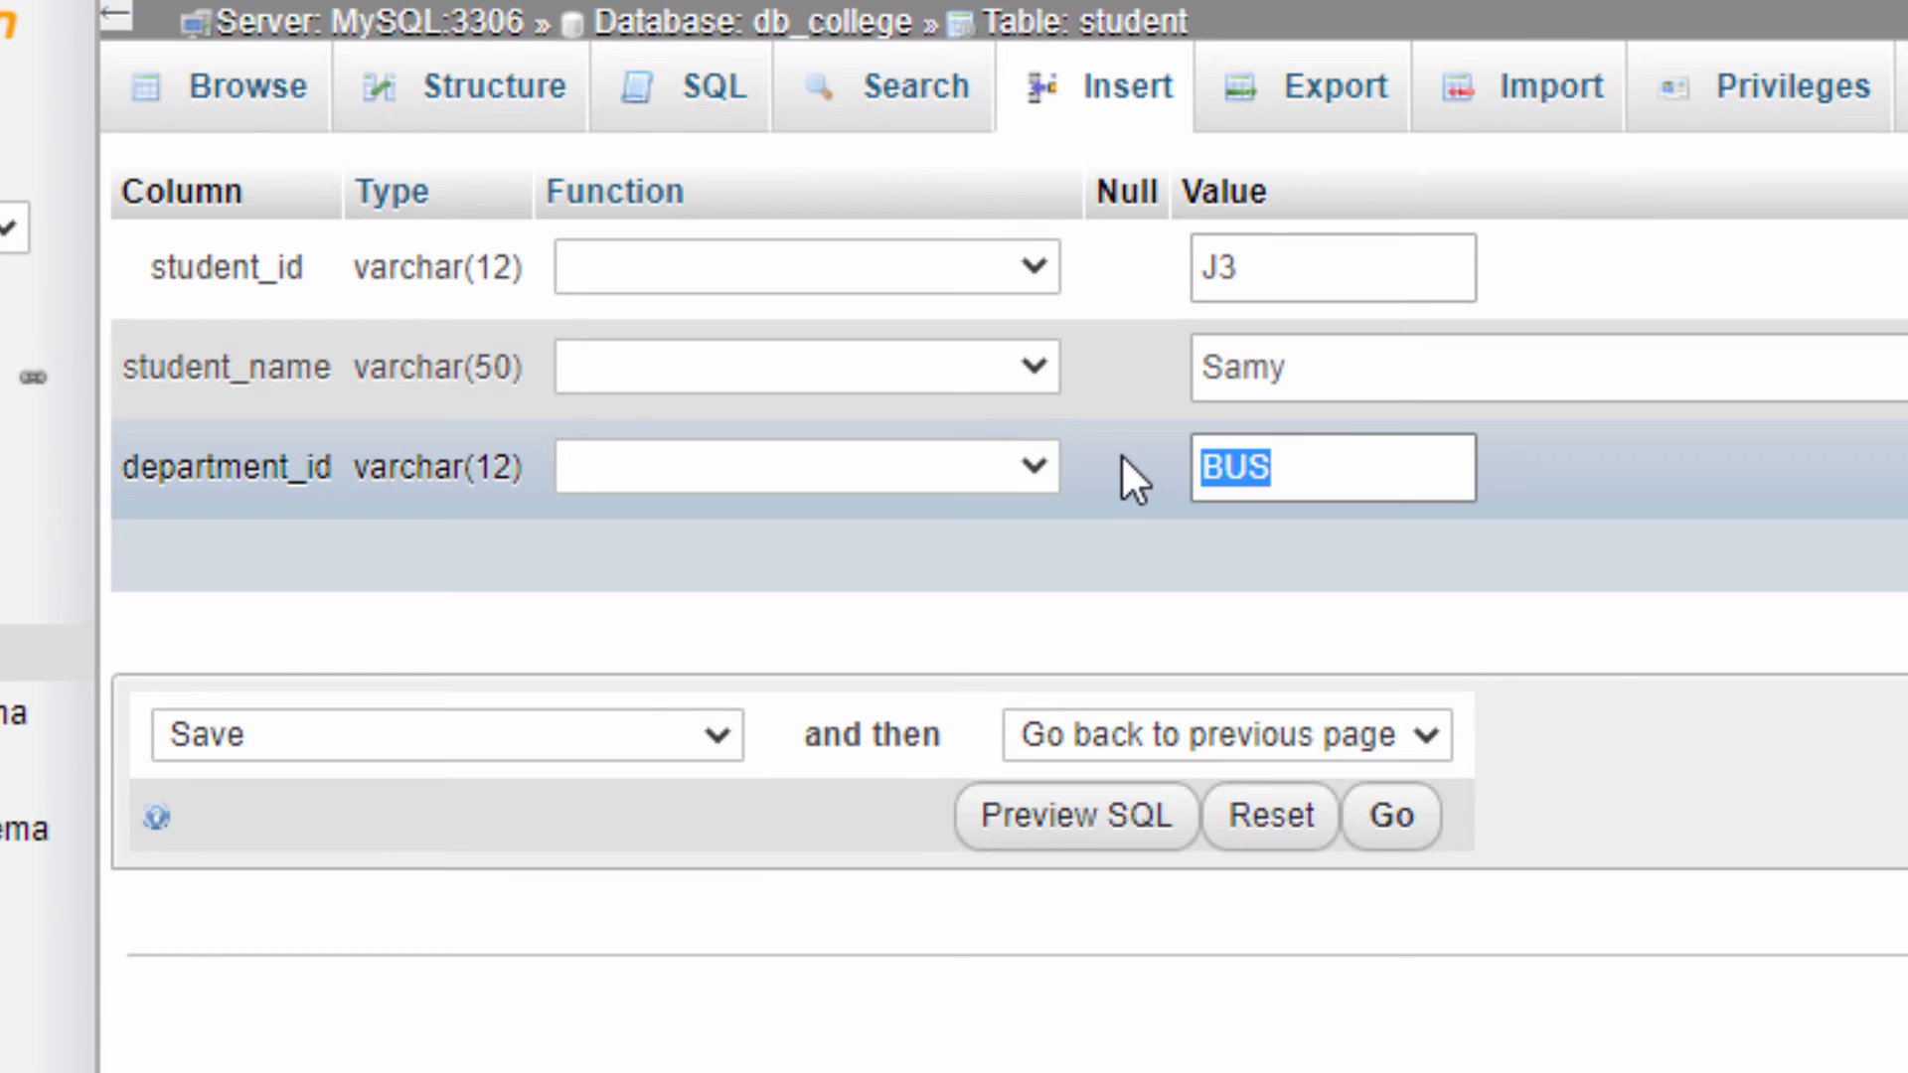
text(IT)
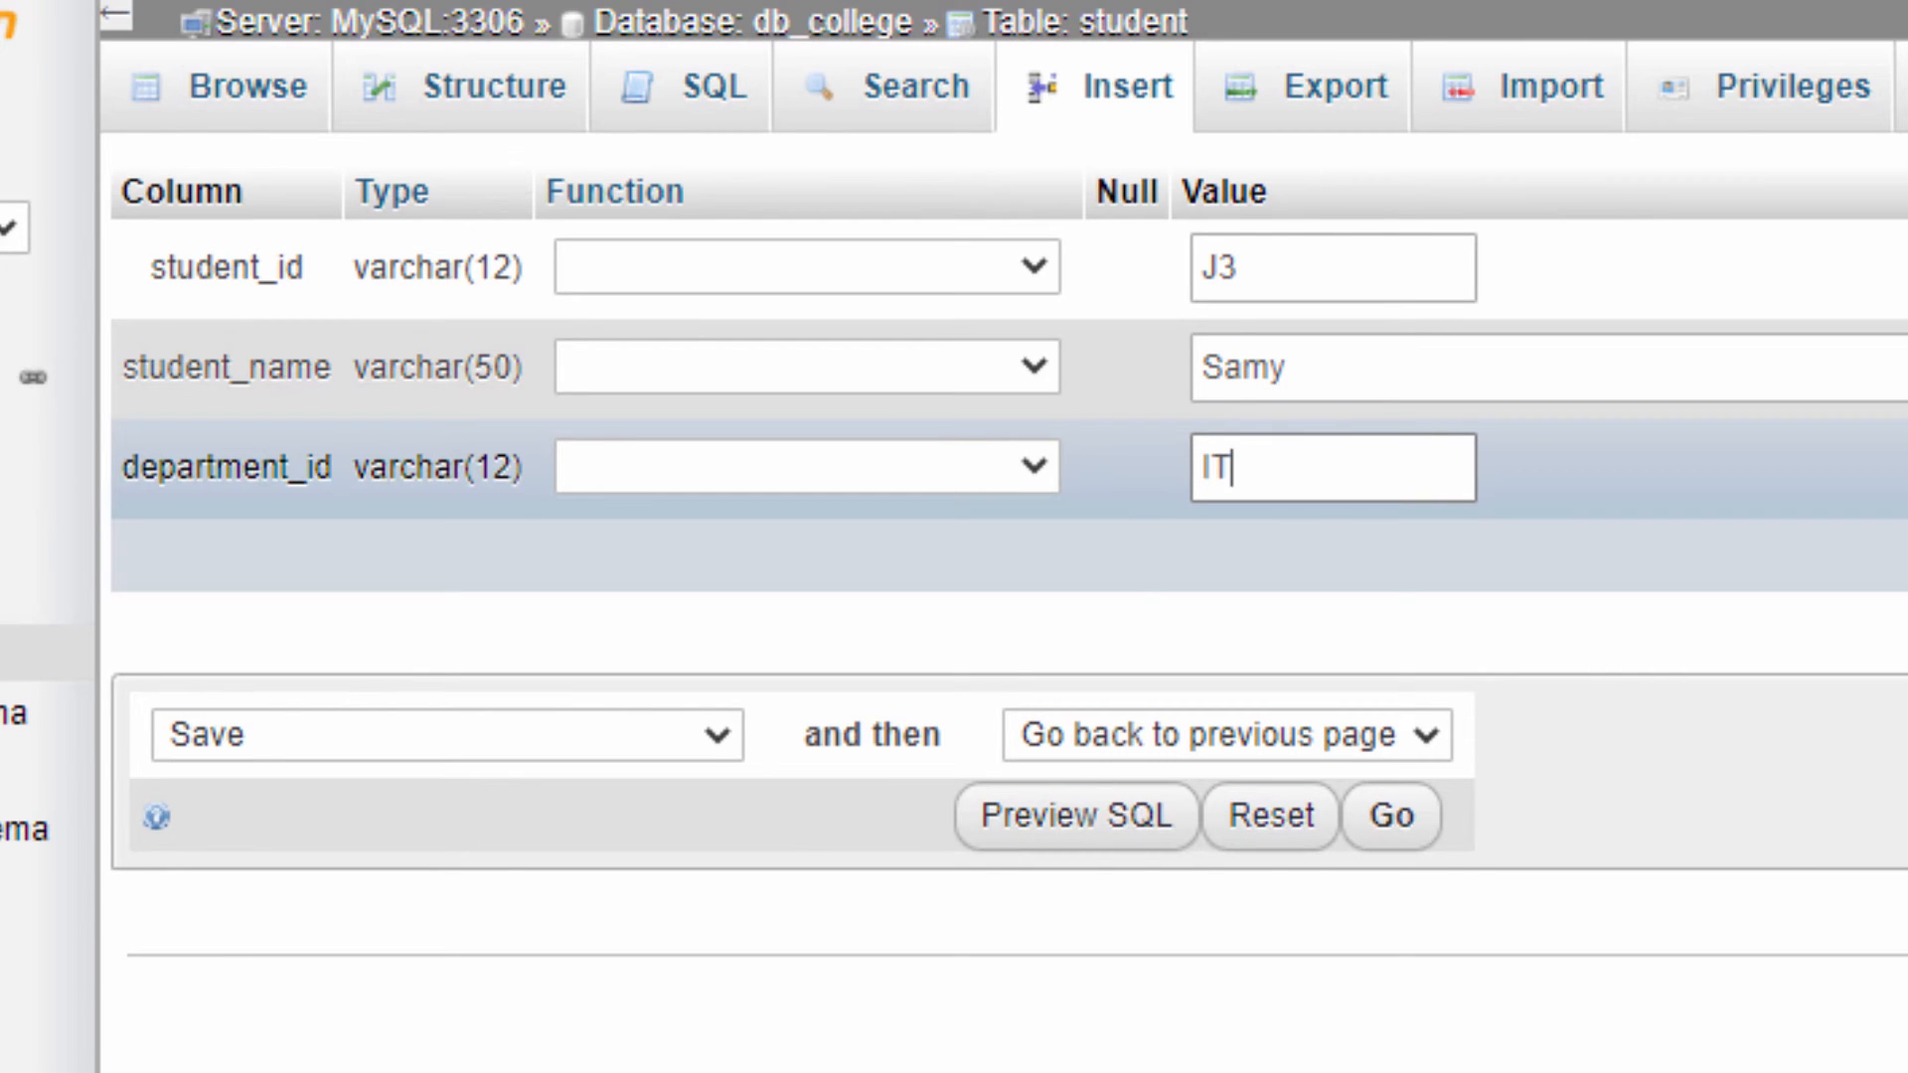
key(Return)
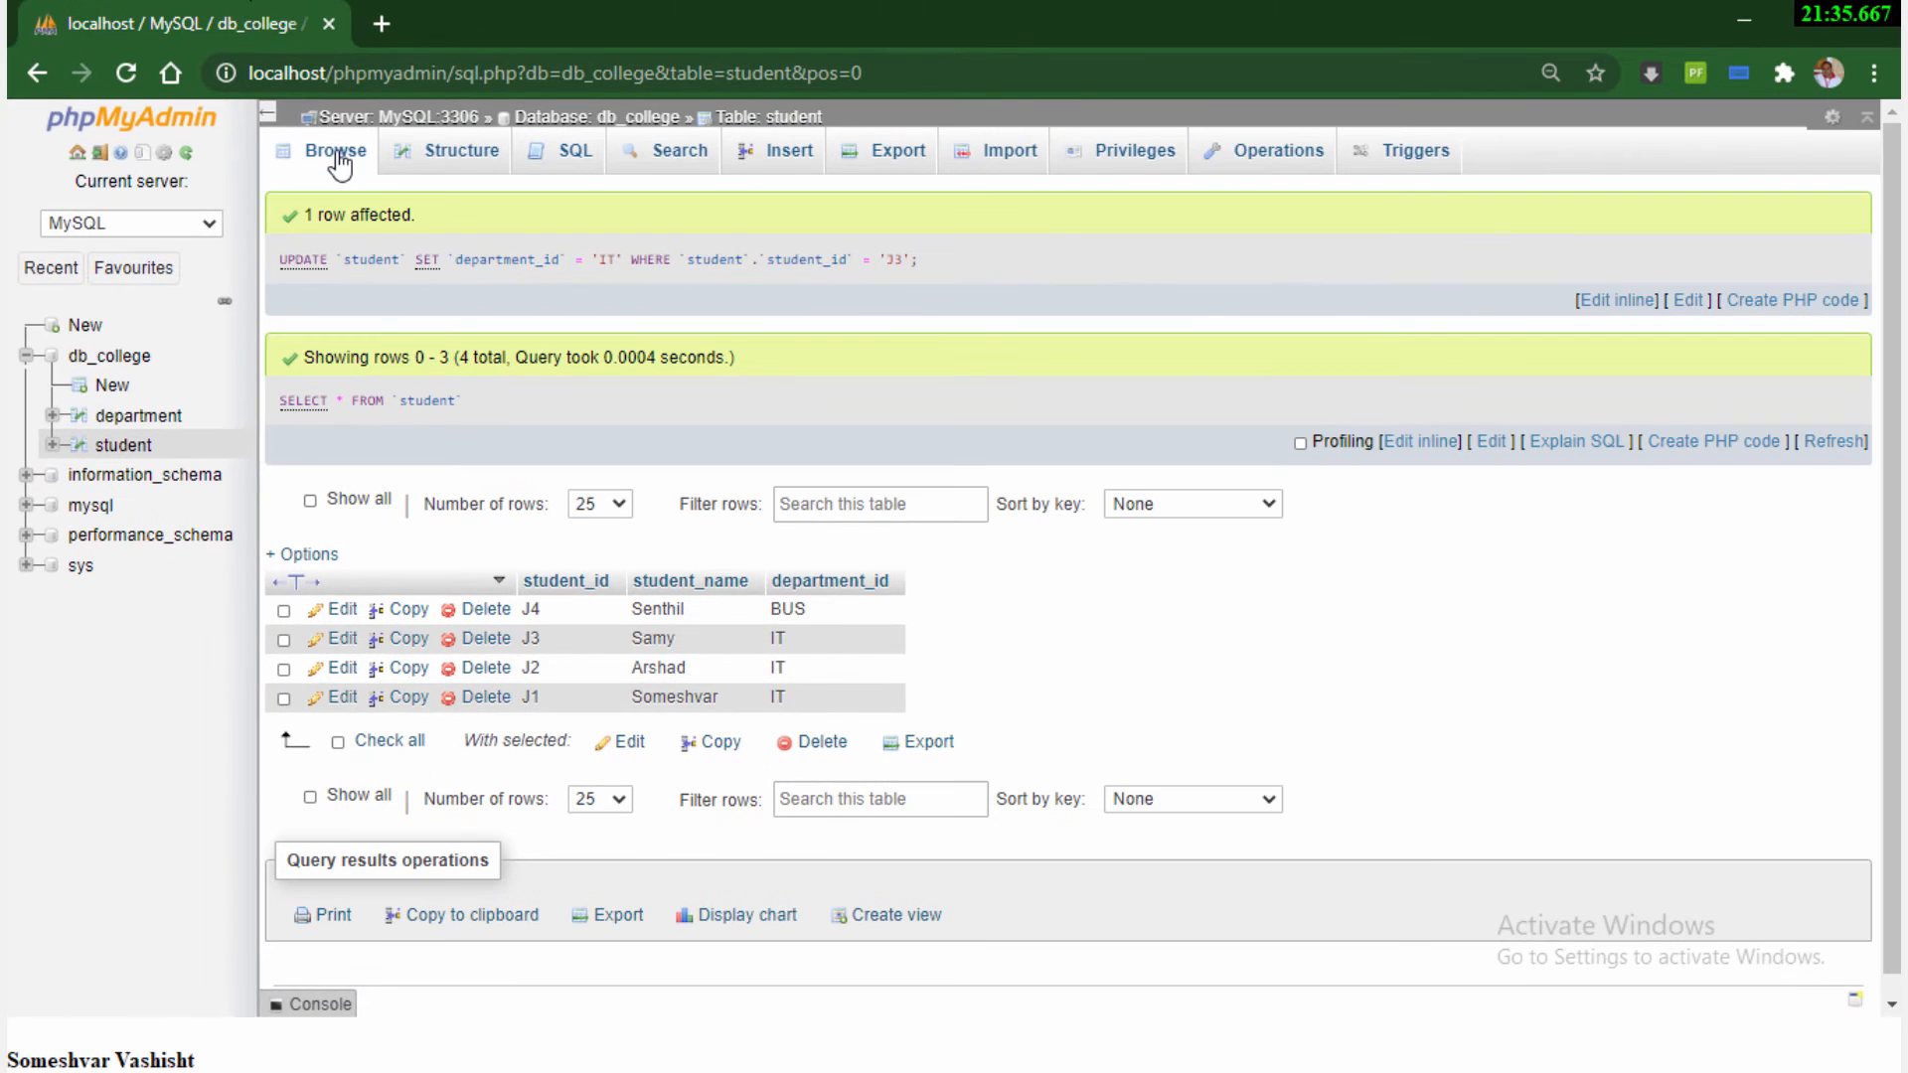
click(277, 117)
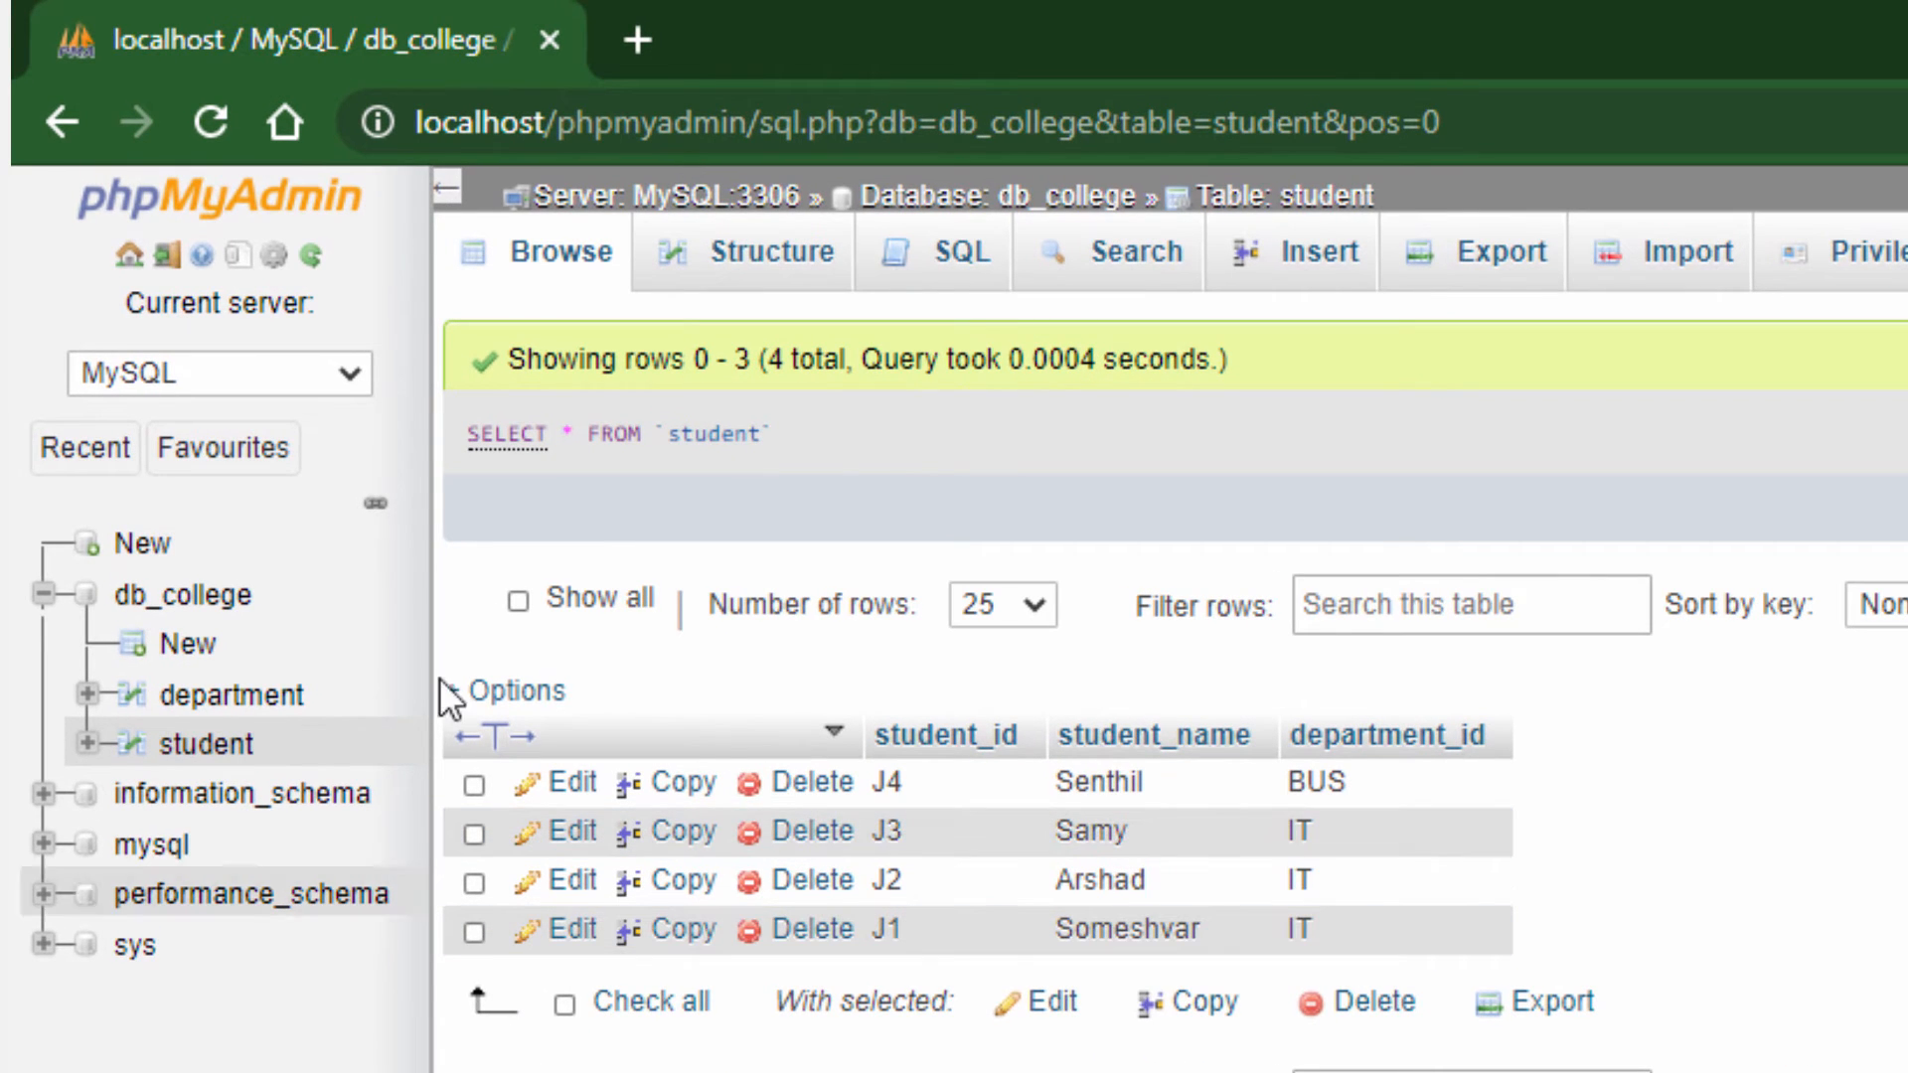
Review the student table's rows, column structure, search form and insert form
click(567, 268)
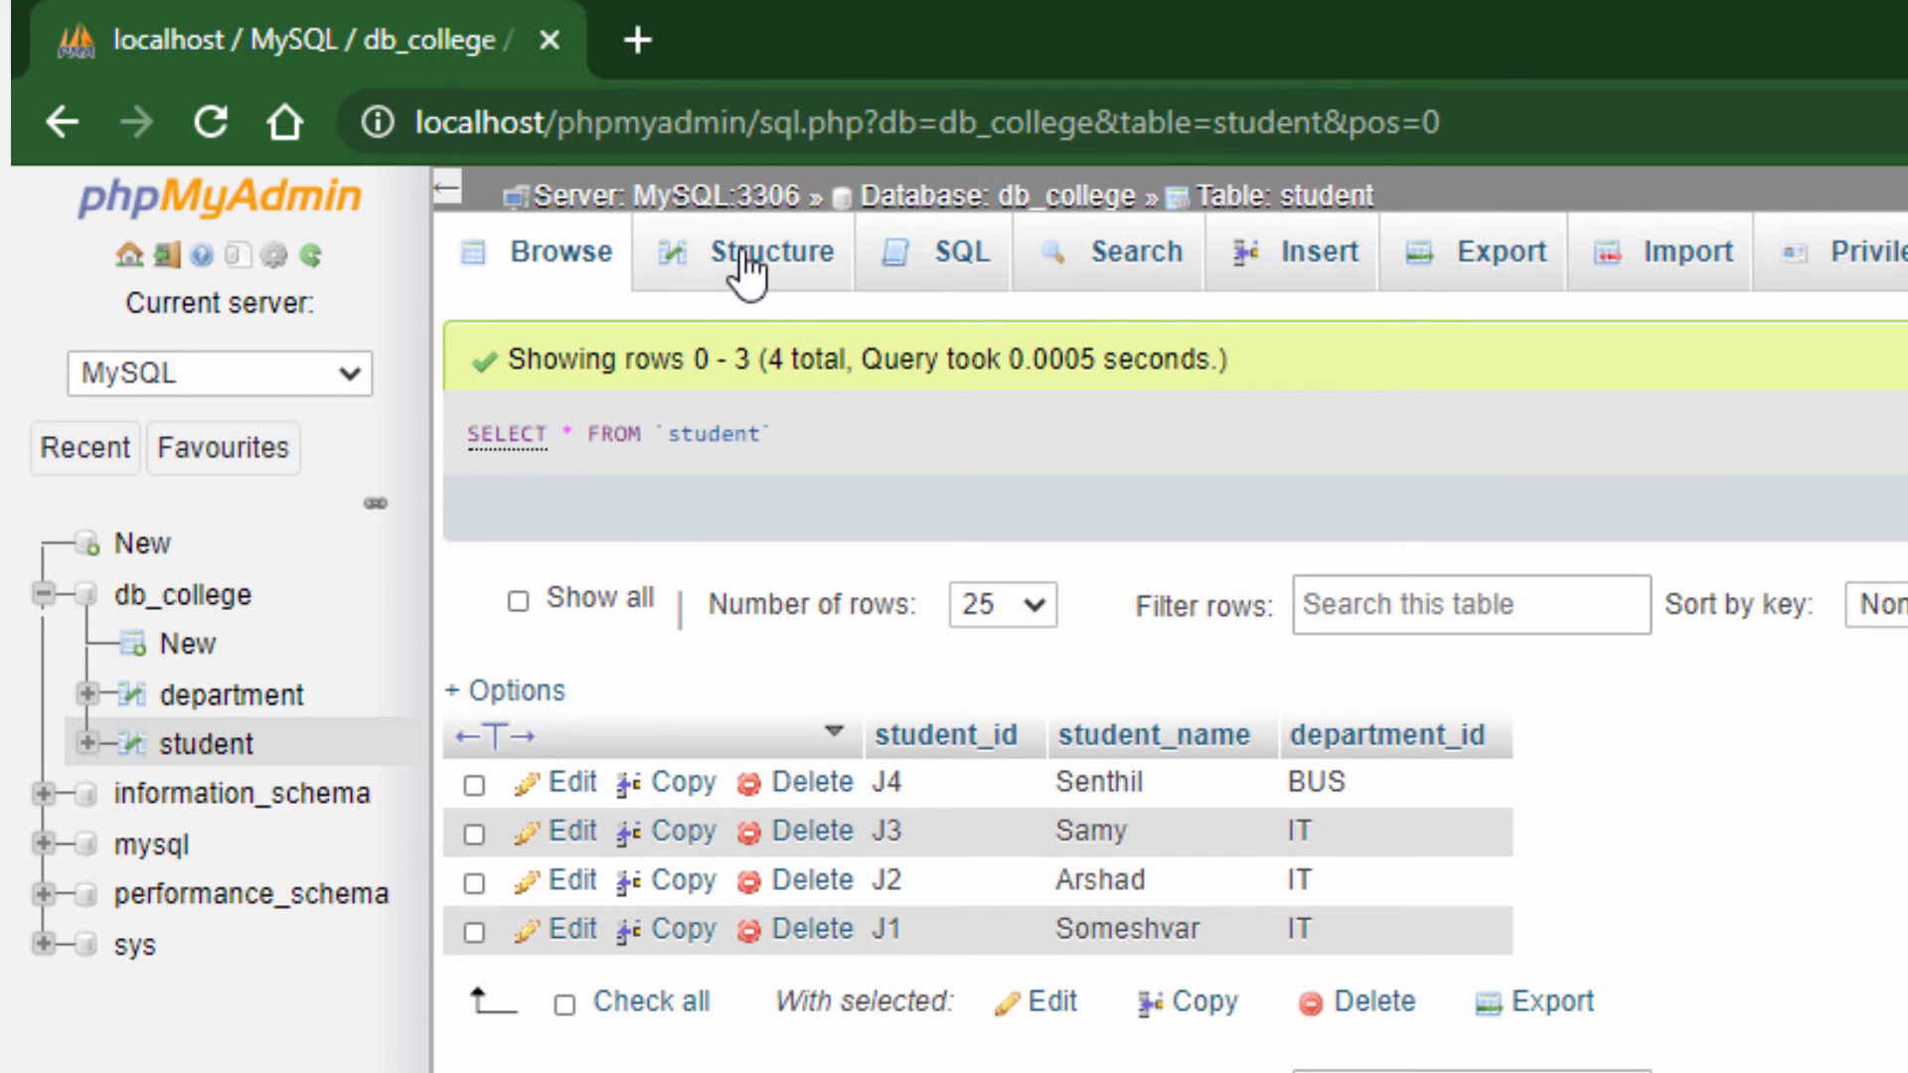
click(746, 268)
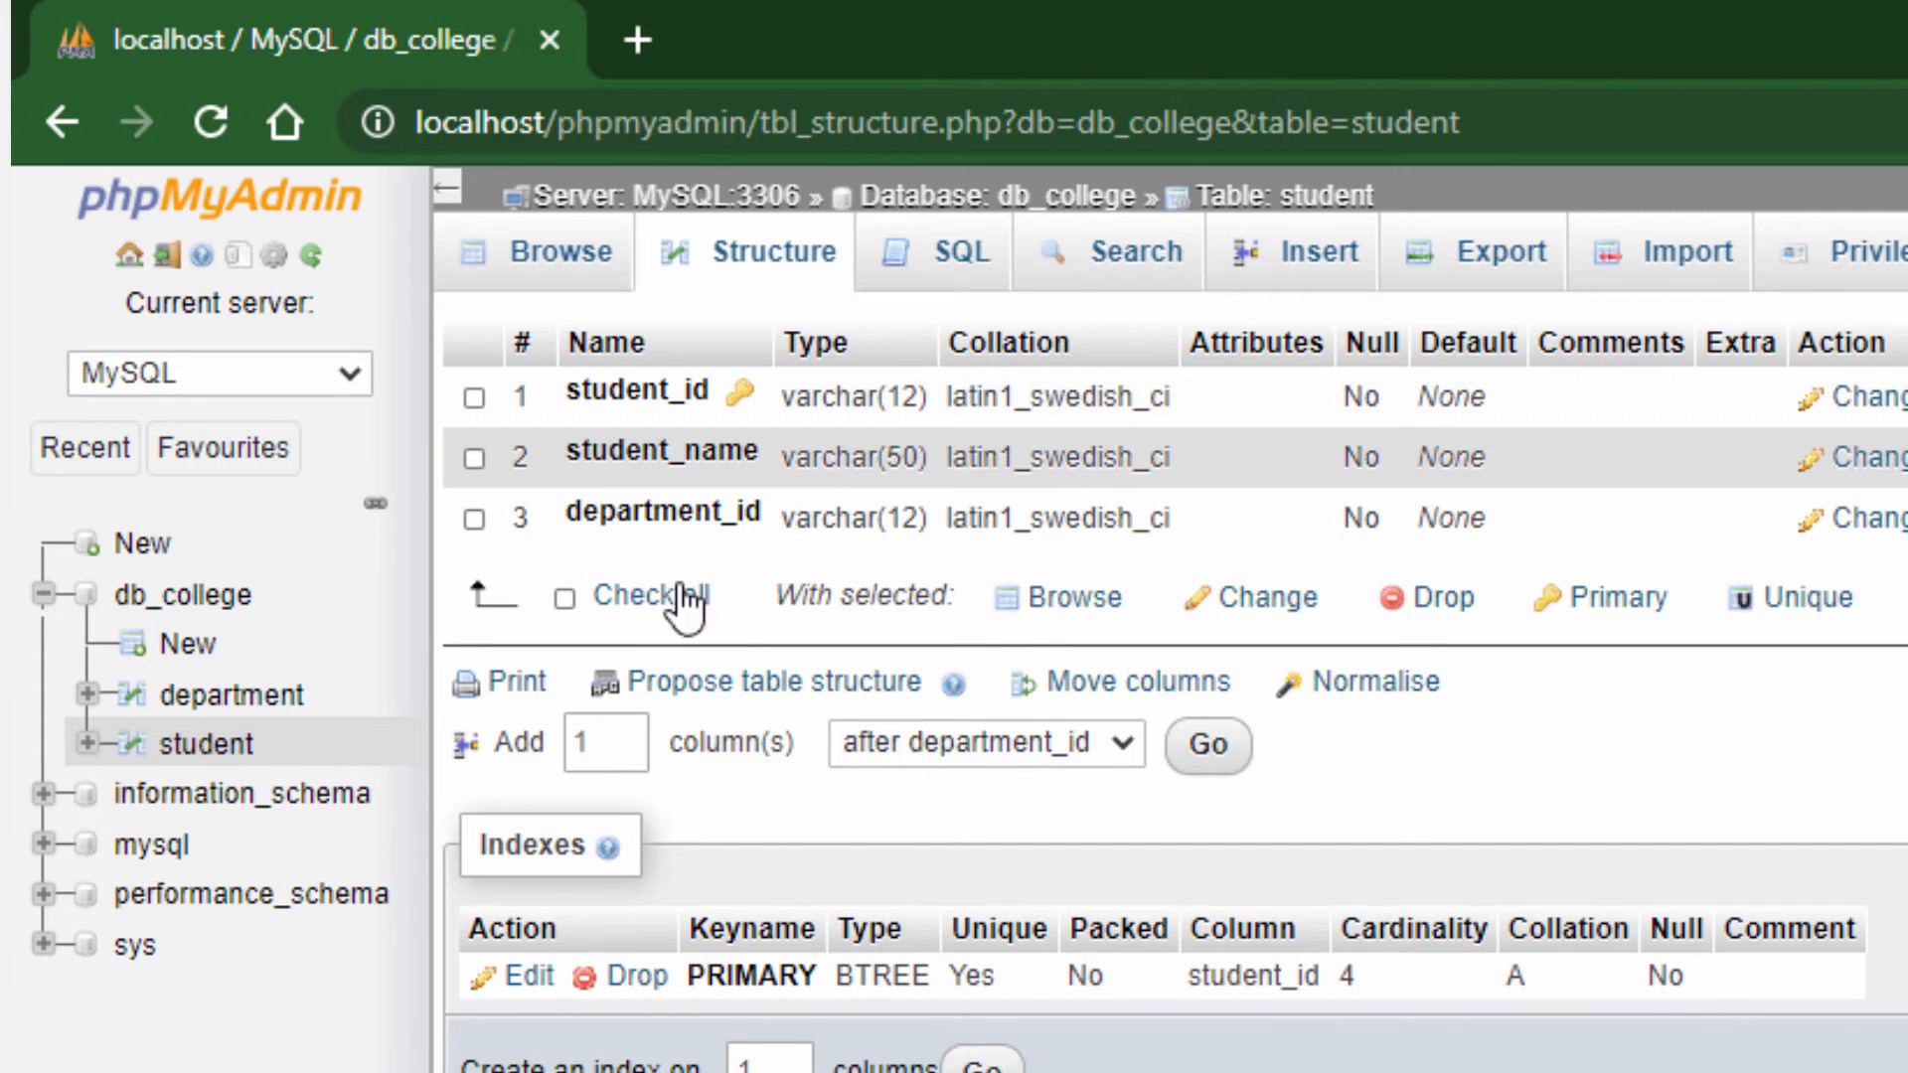
click(1126, 268)
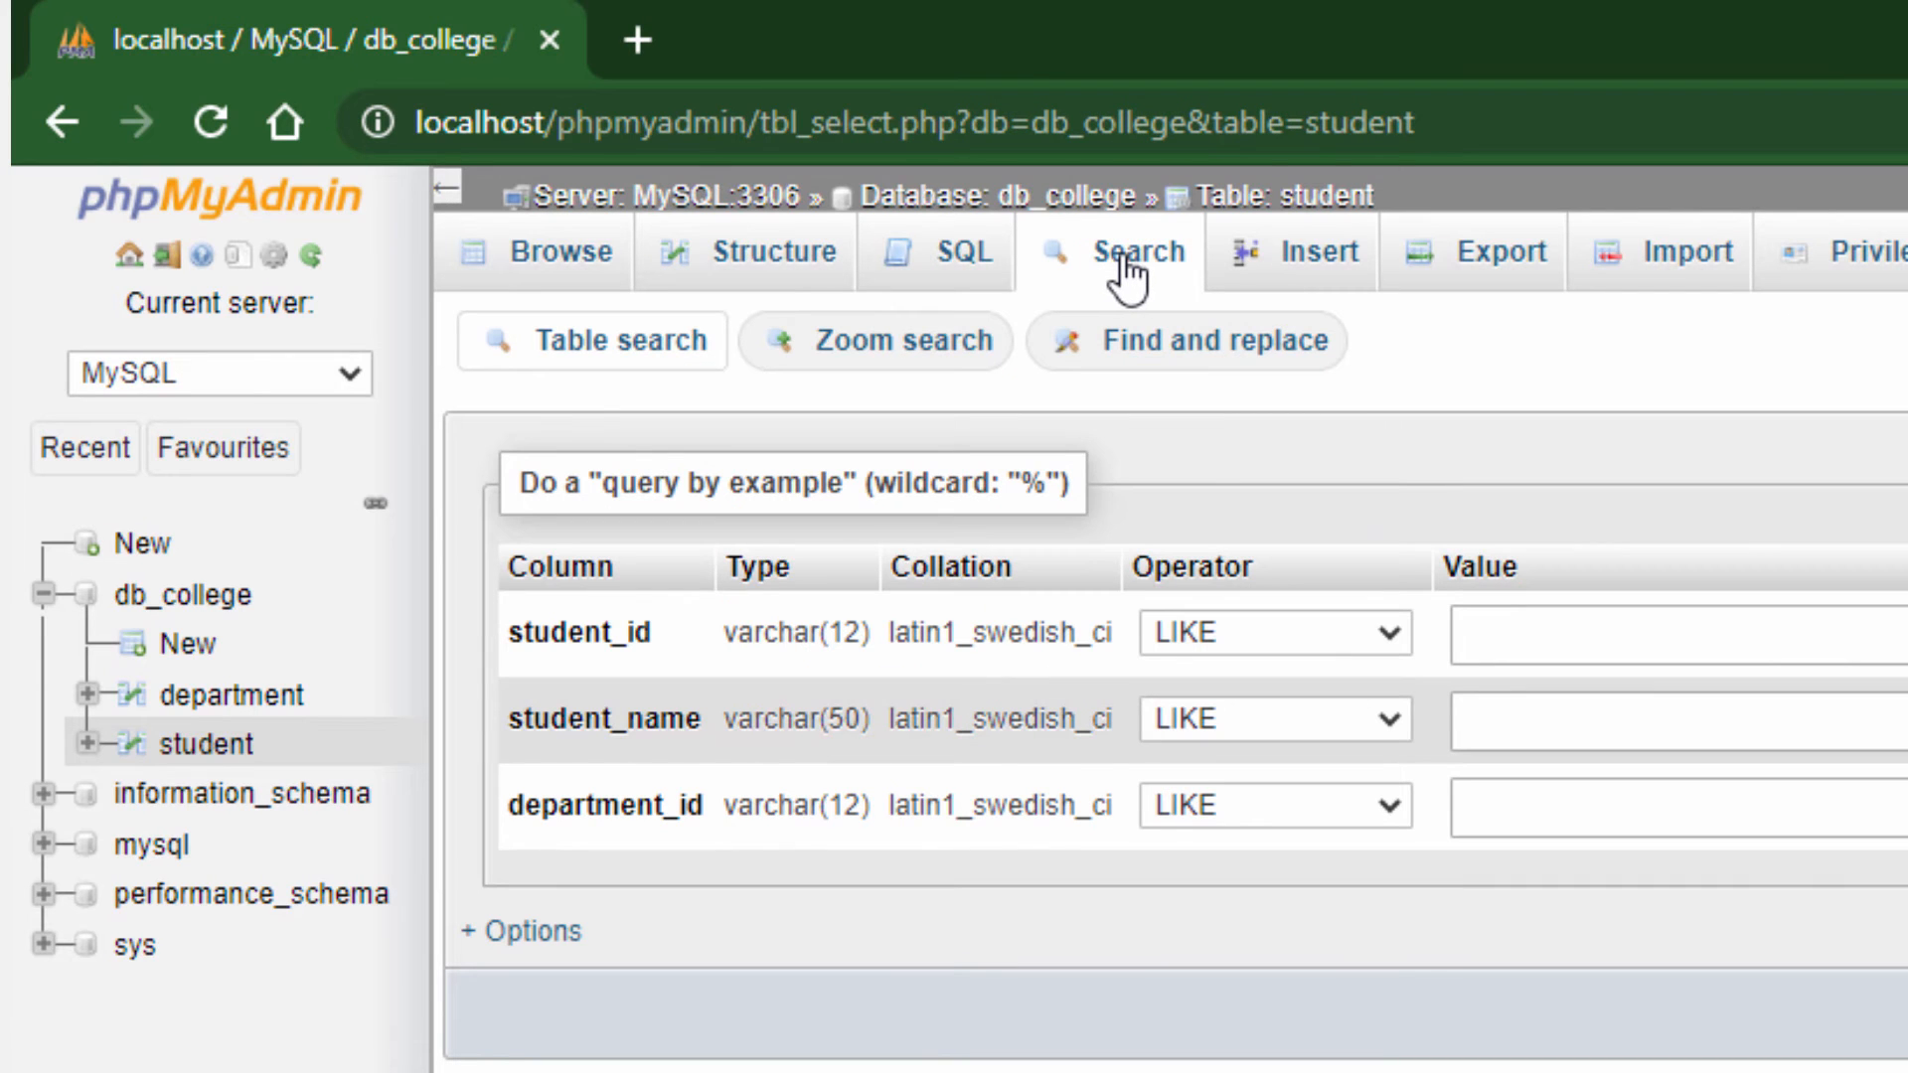
click(1322, 260)
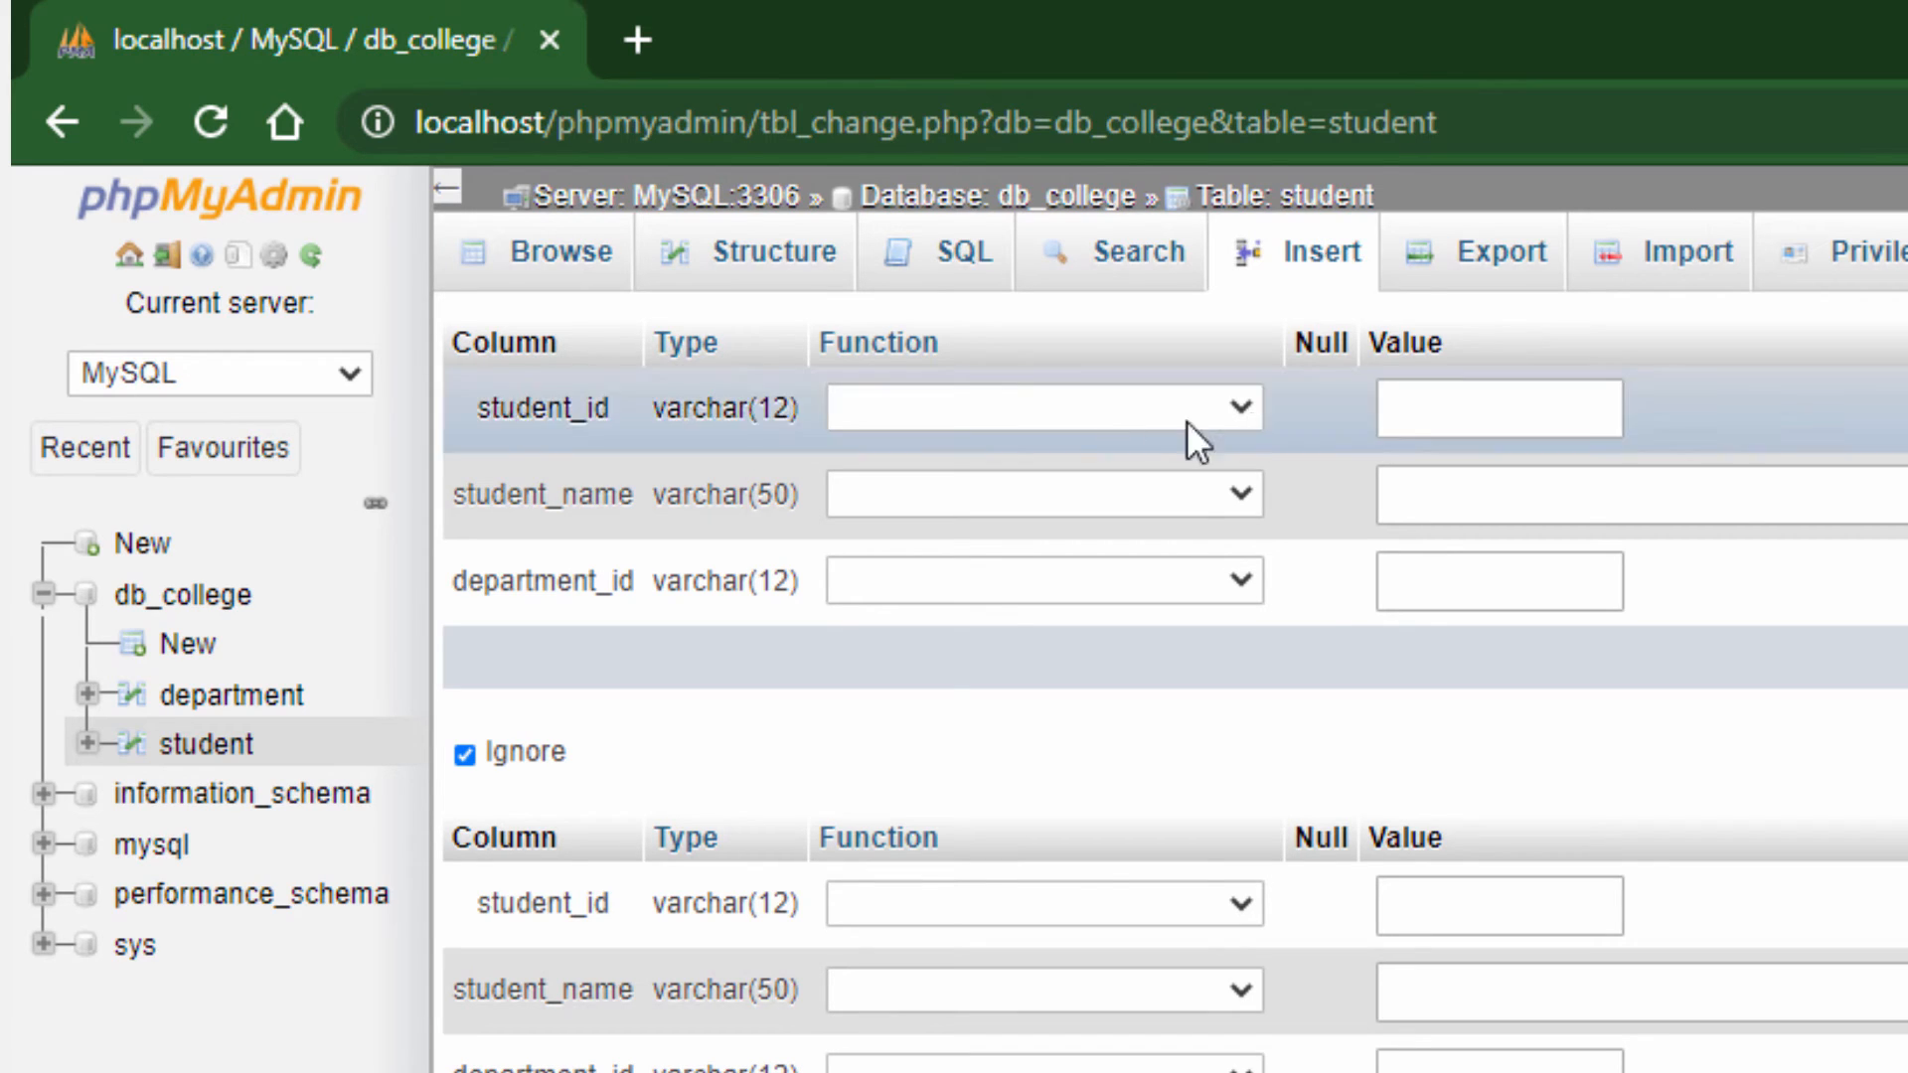
Replace the default SQL query on the student table with SELECT * FROM student
click(956, 266)
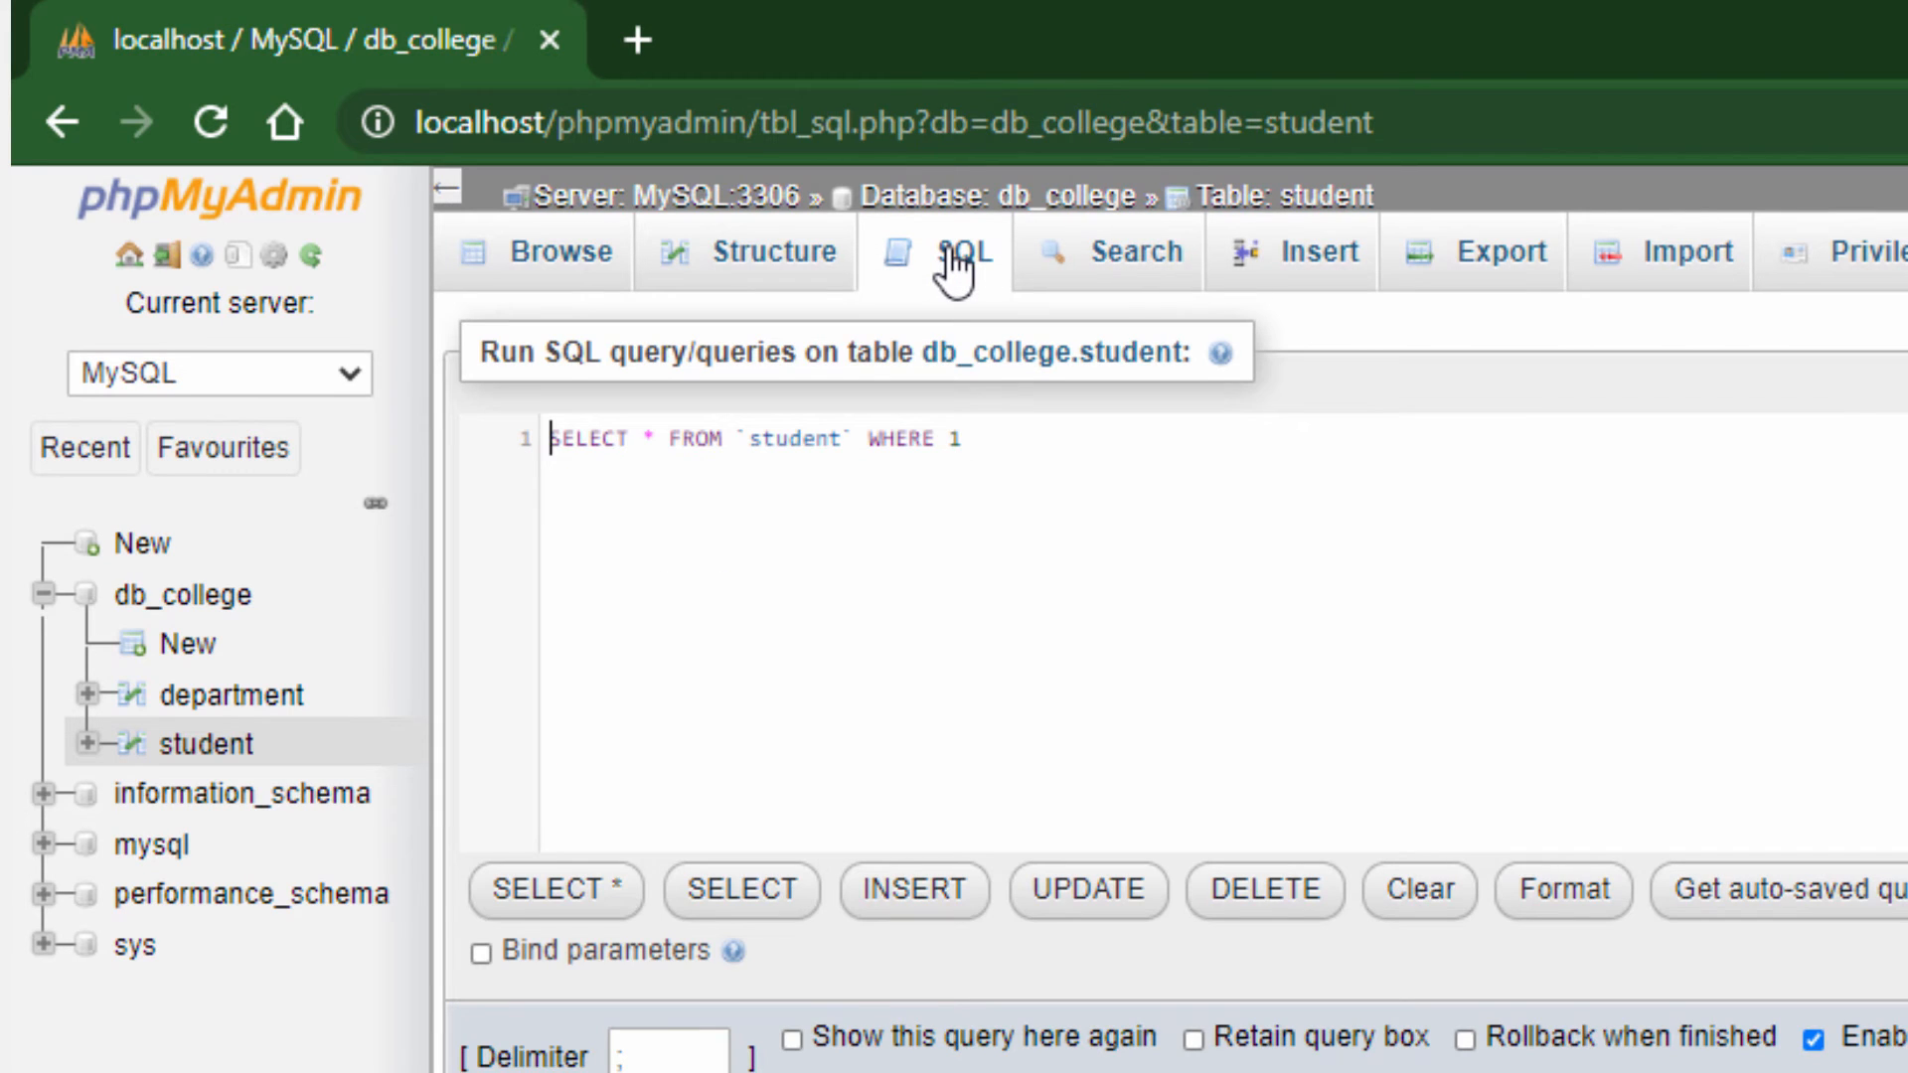
drag(998, 444, 517, 452)
key(BackSpace)
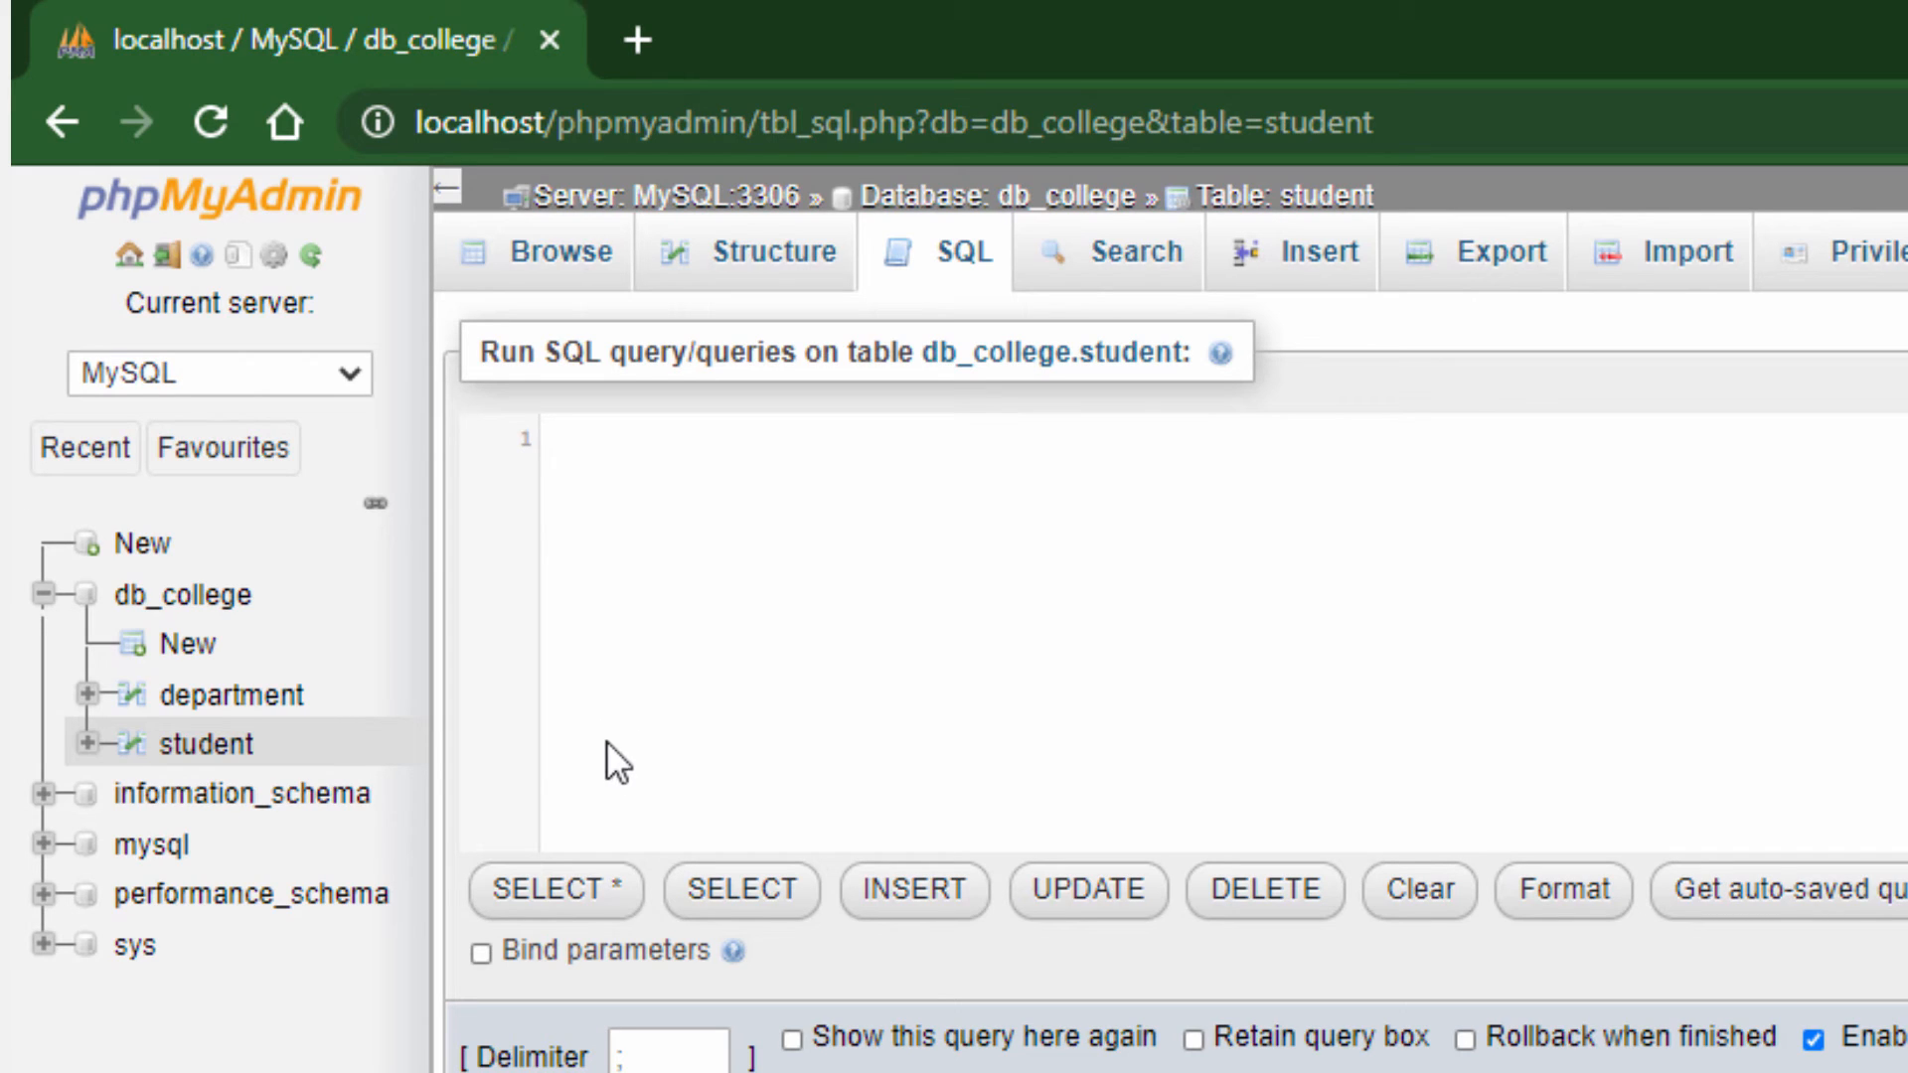
click(680, 468)
text(SELECT)
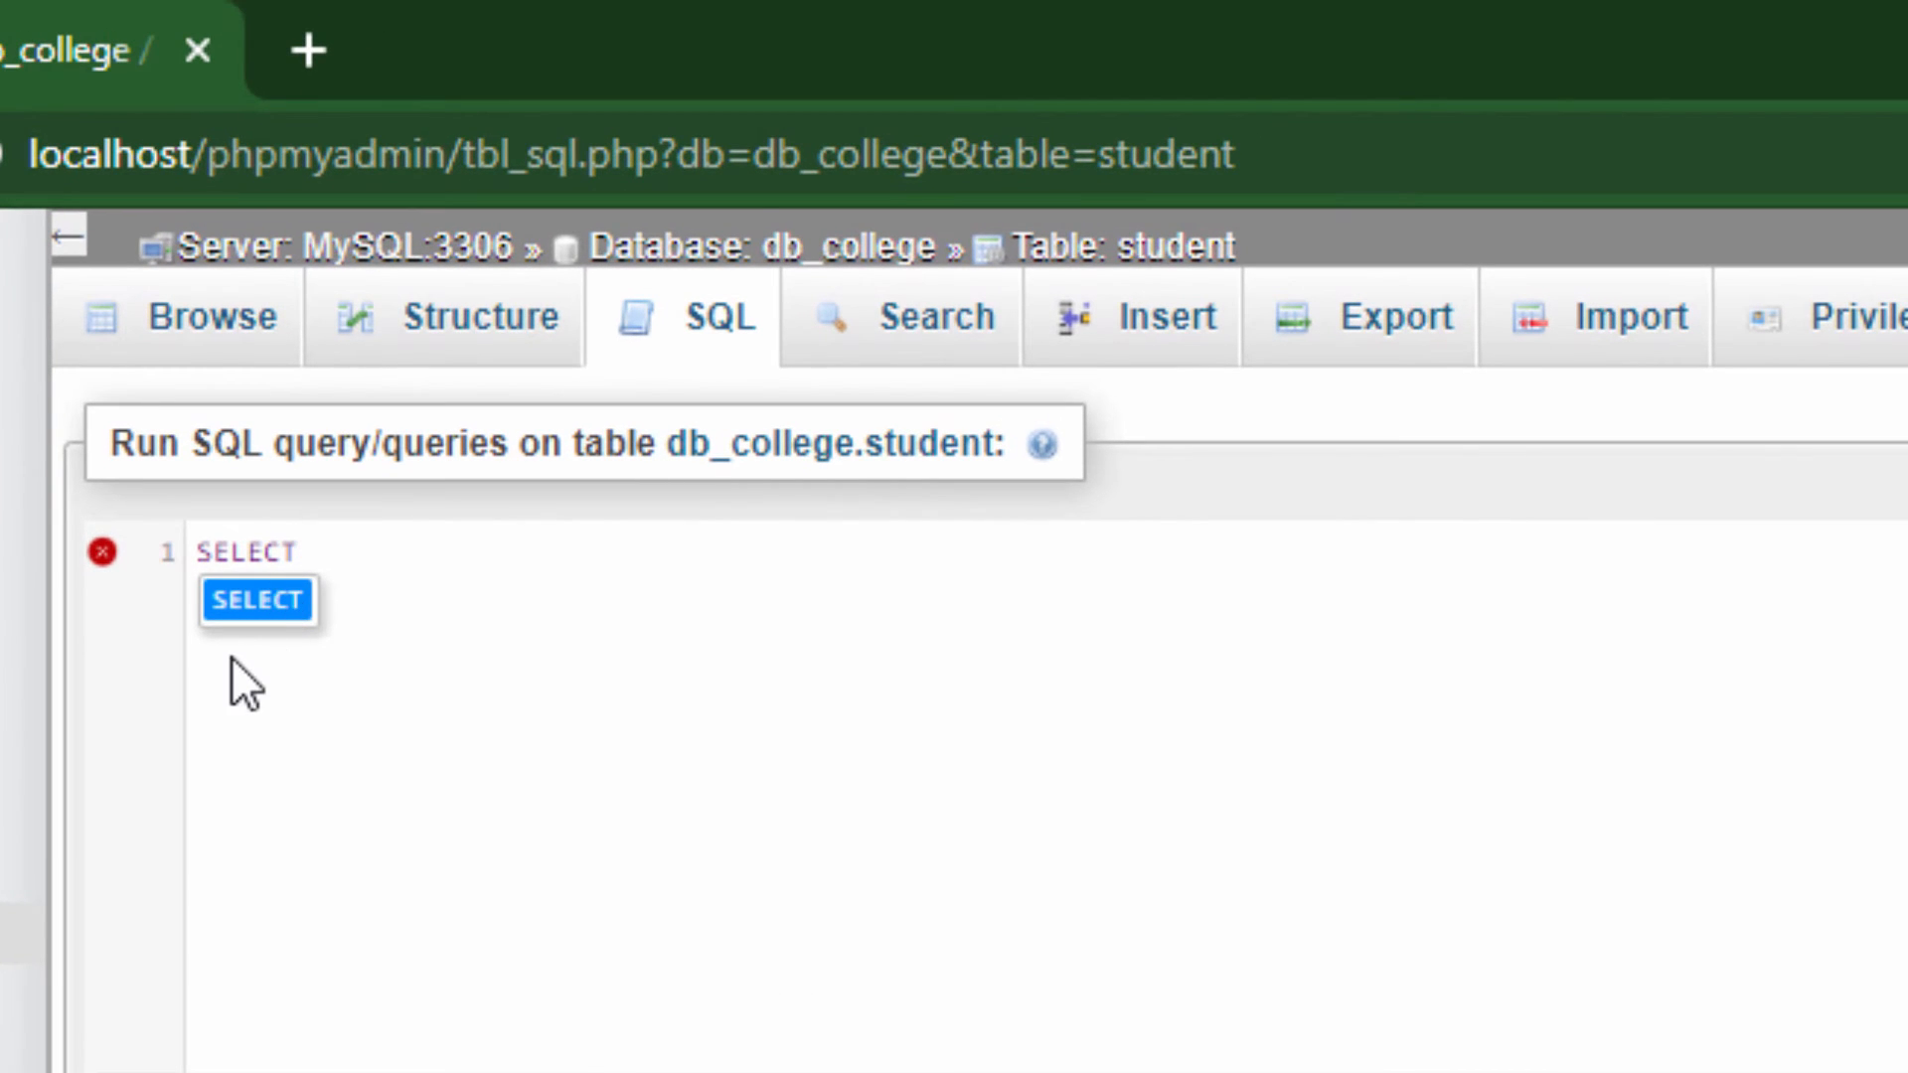
click(262, 608)
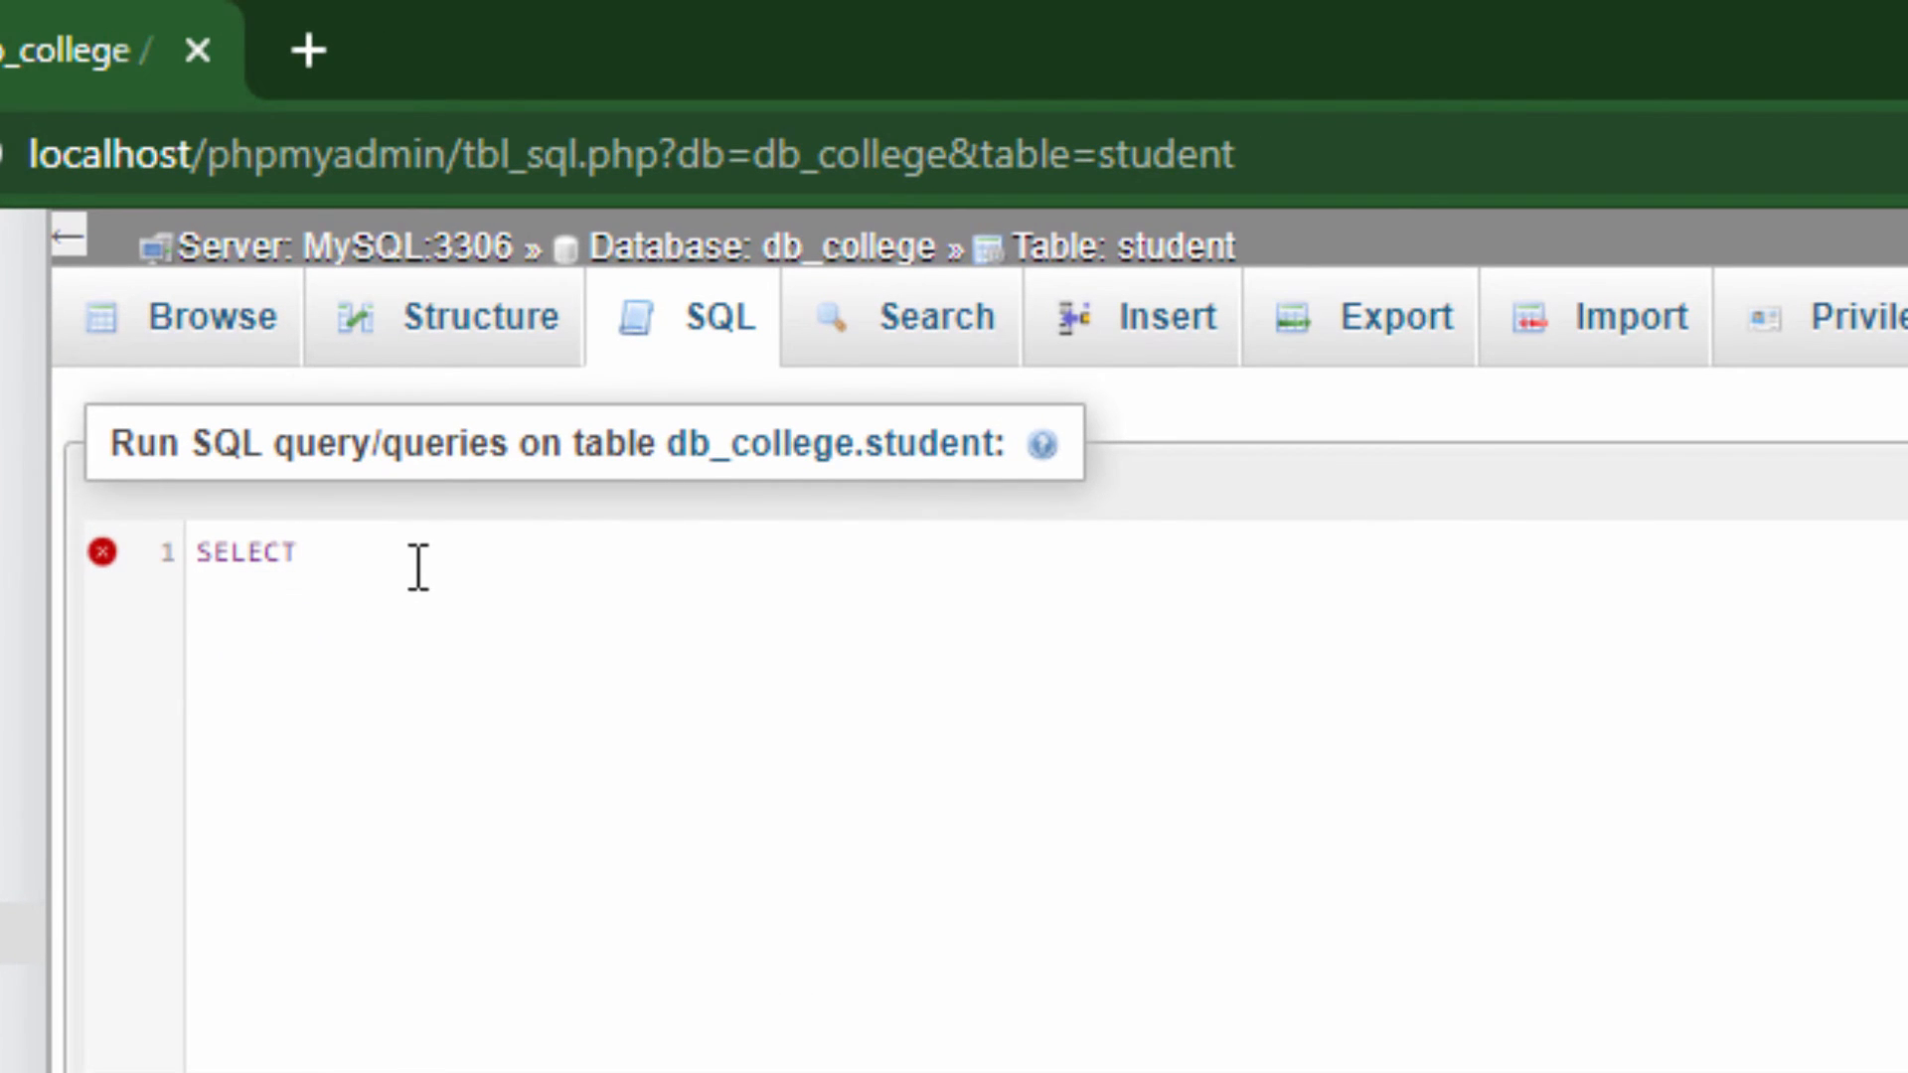
text(* FROM)
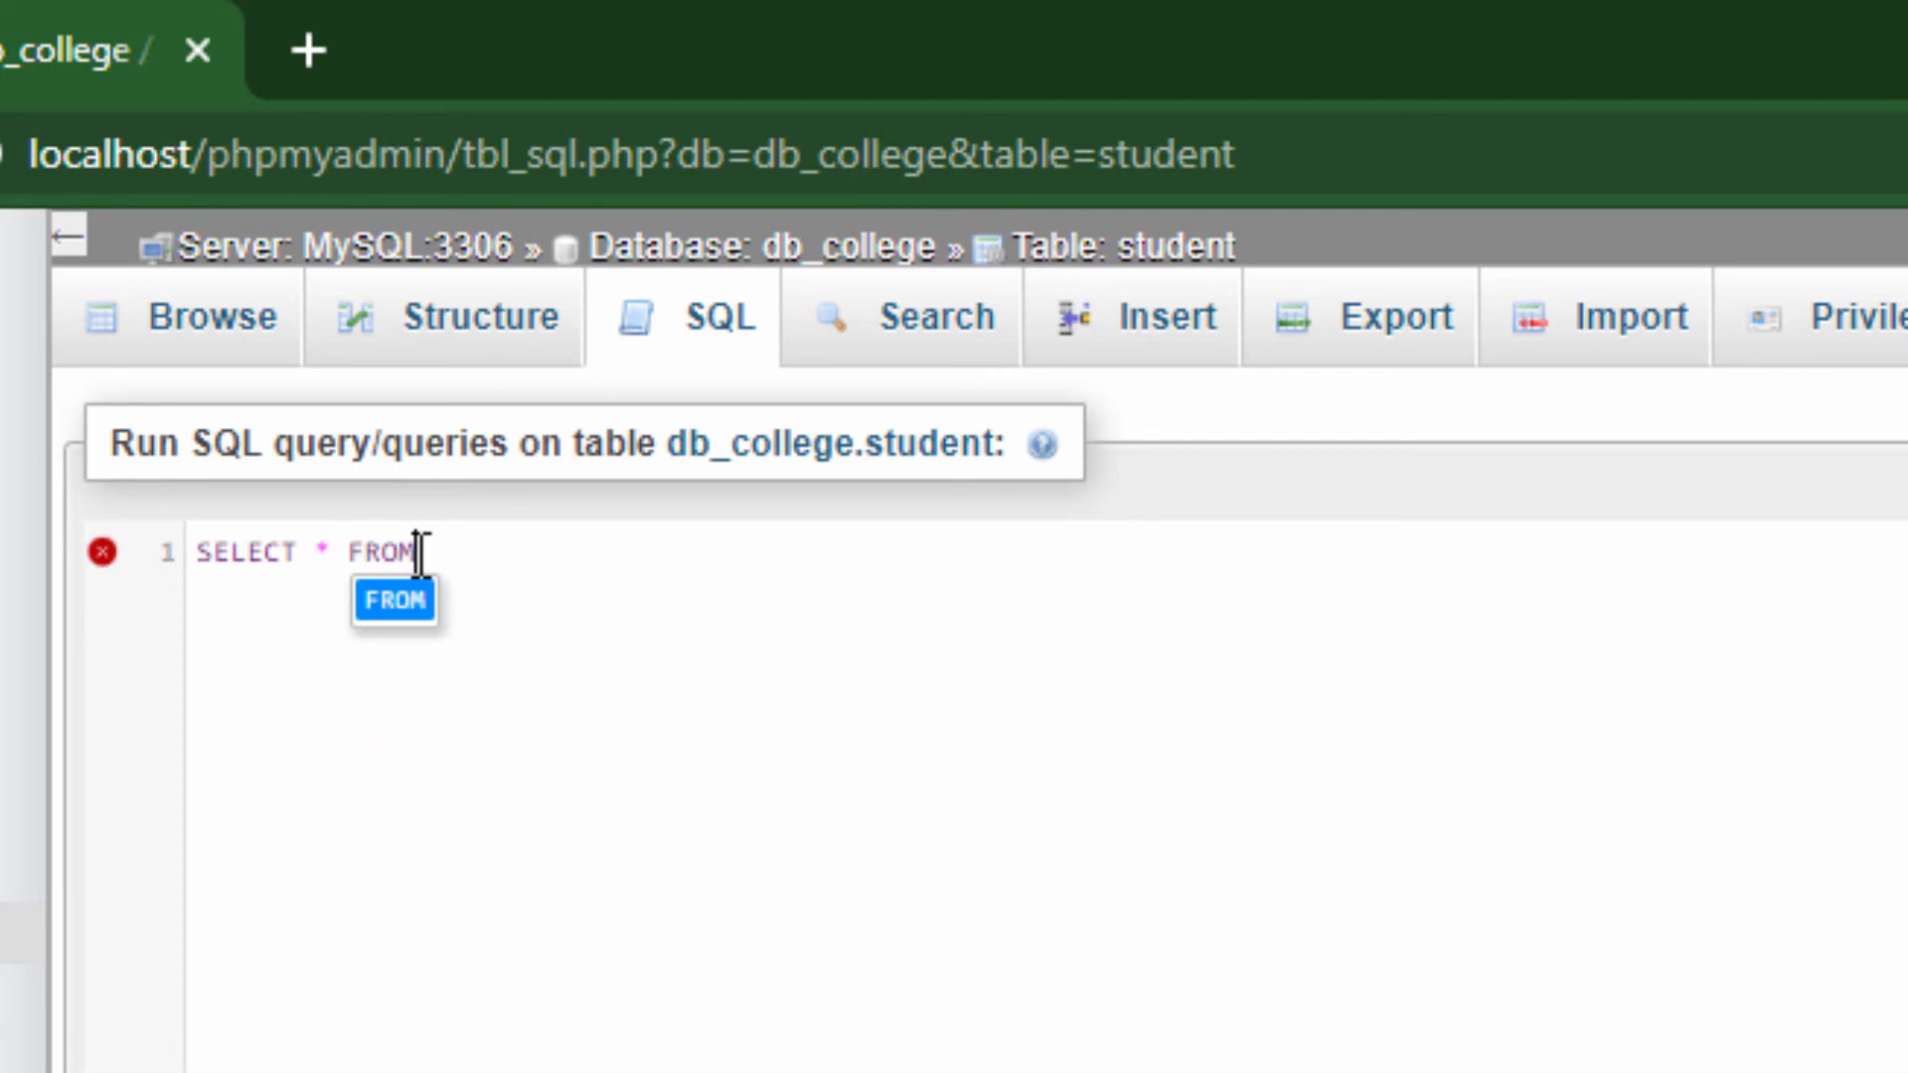
text( student )
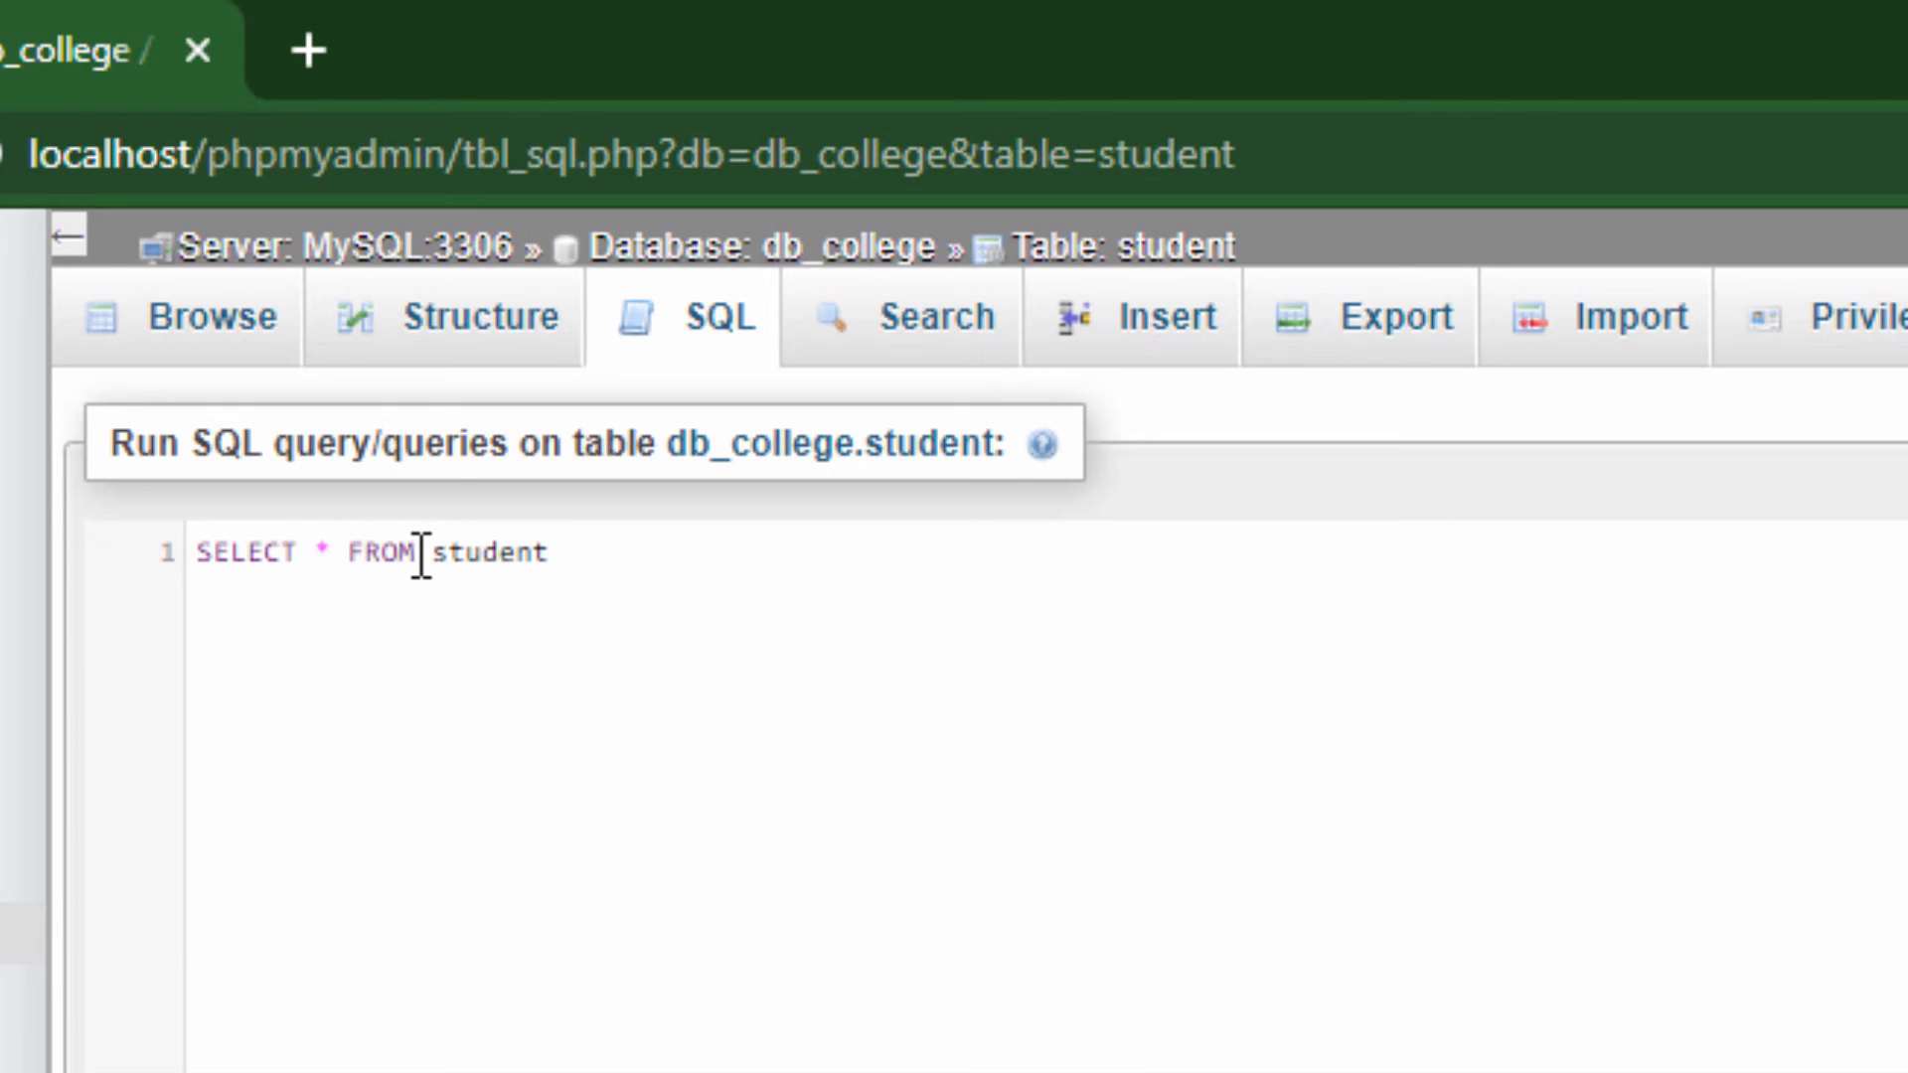
text(WHERE )
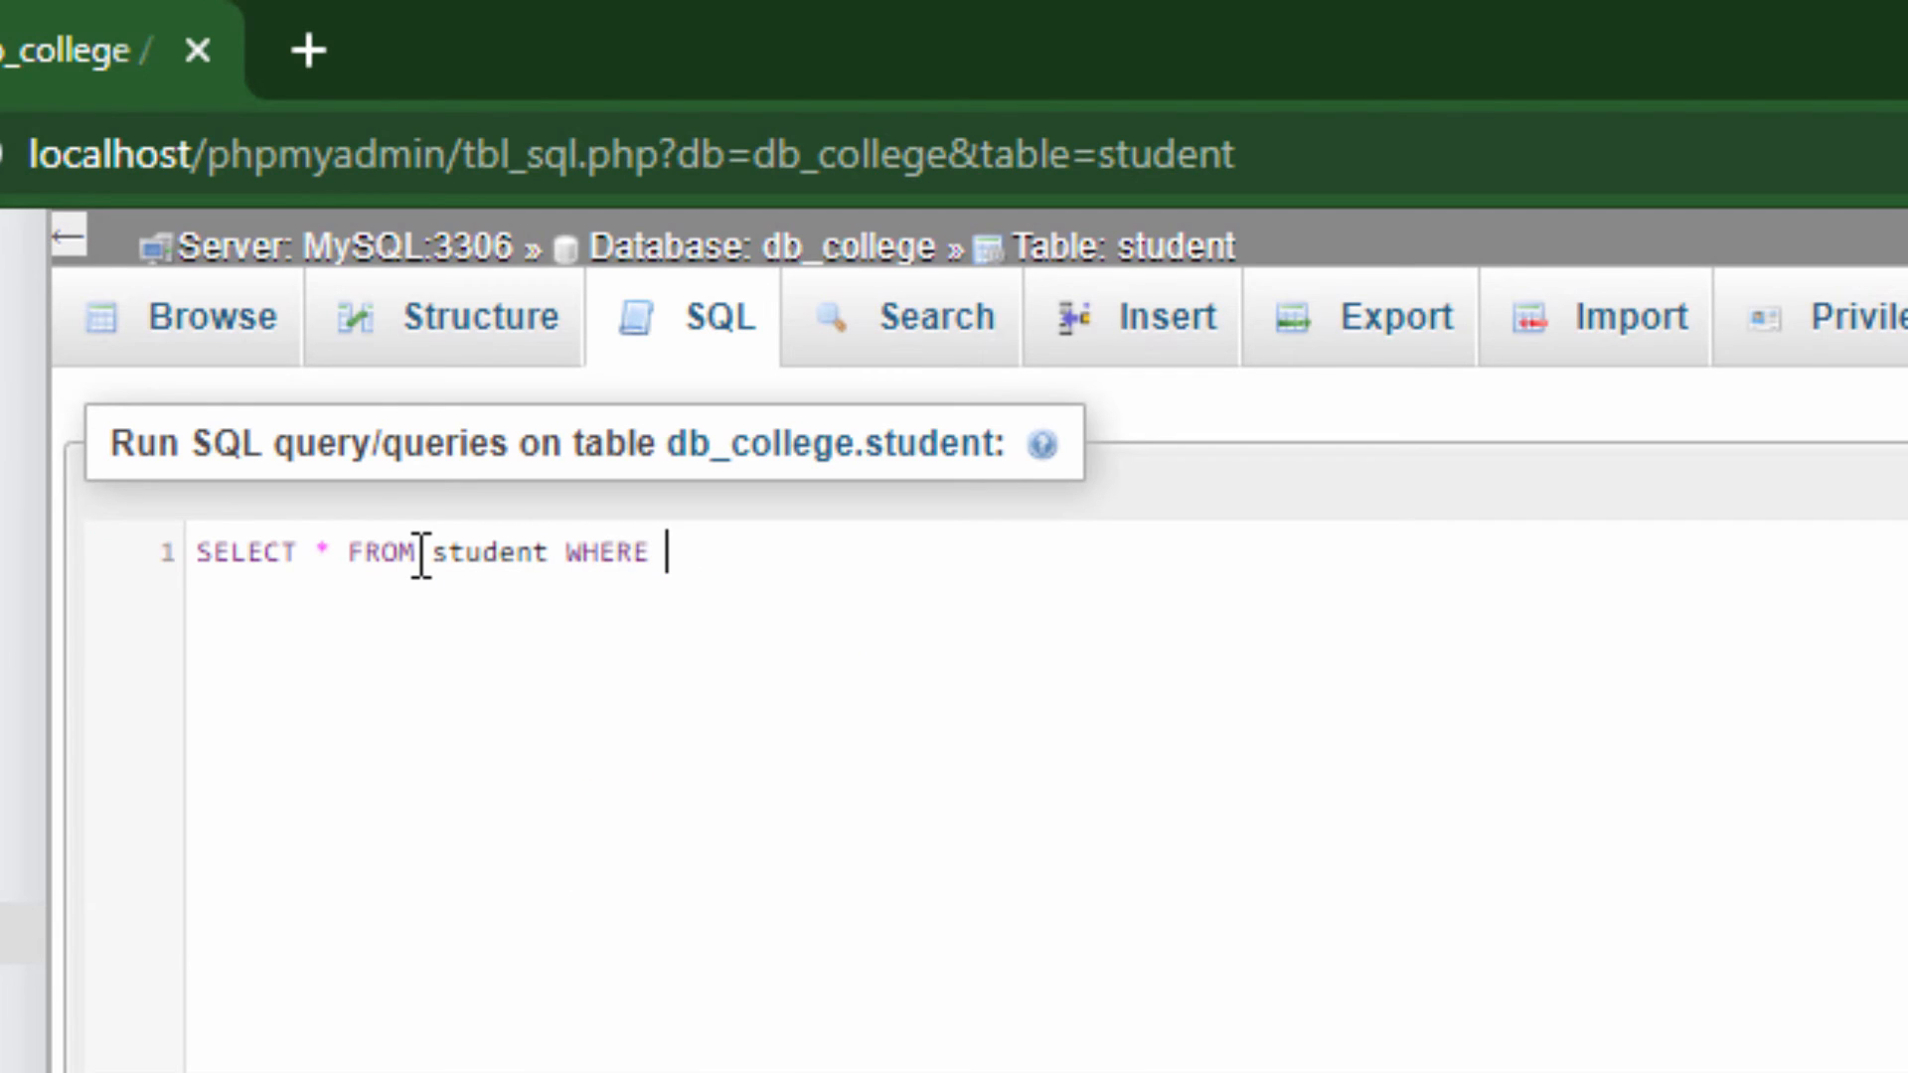
text(depa)
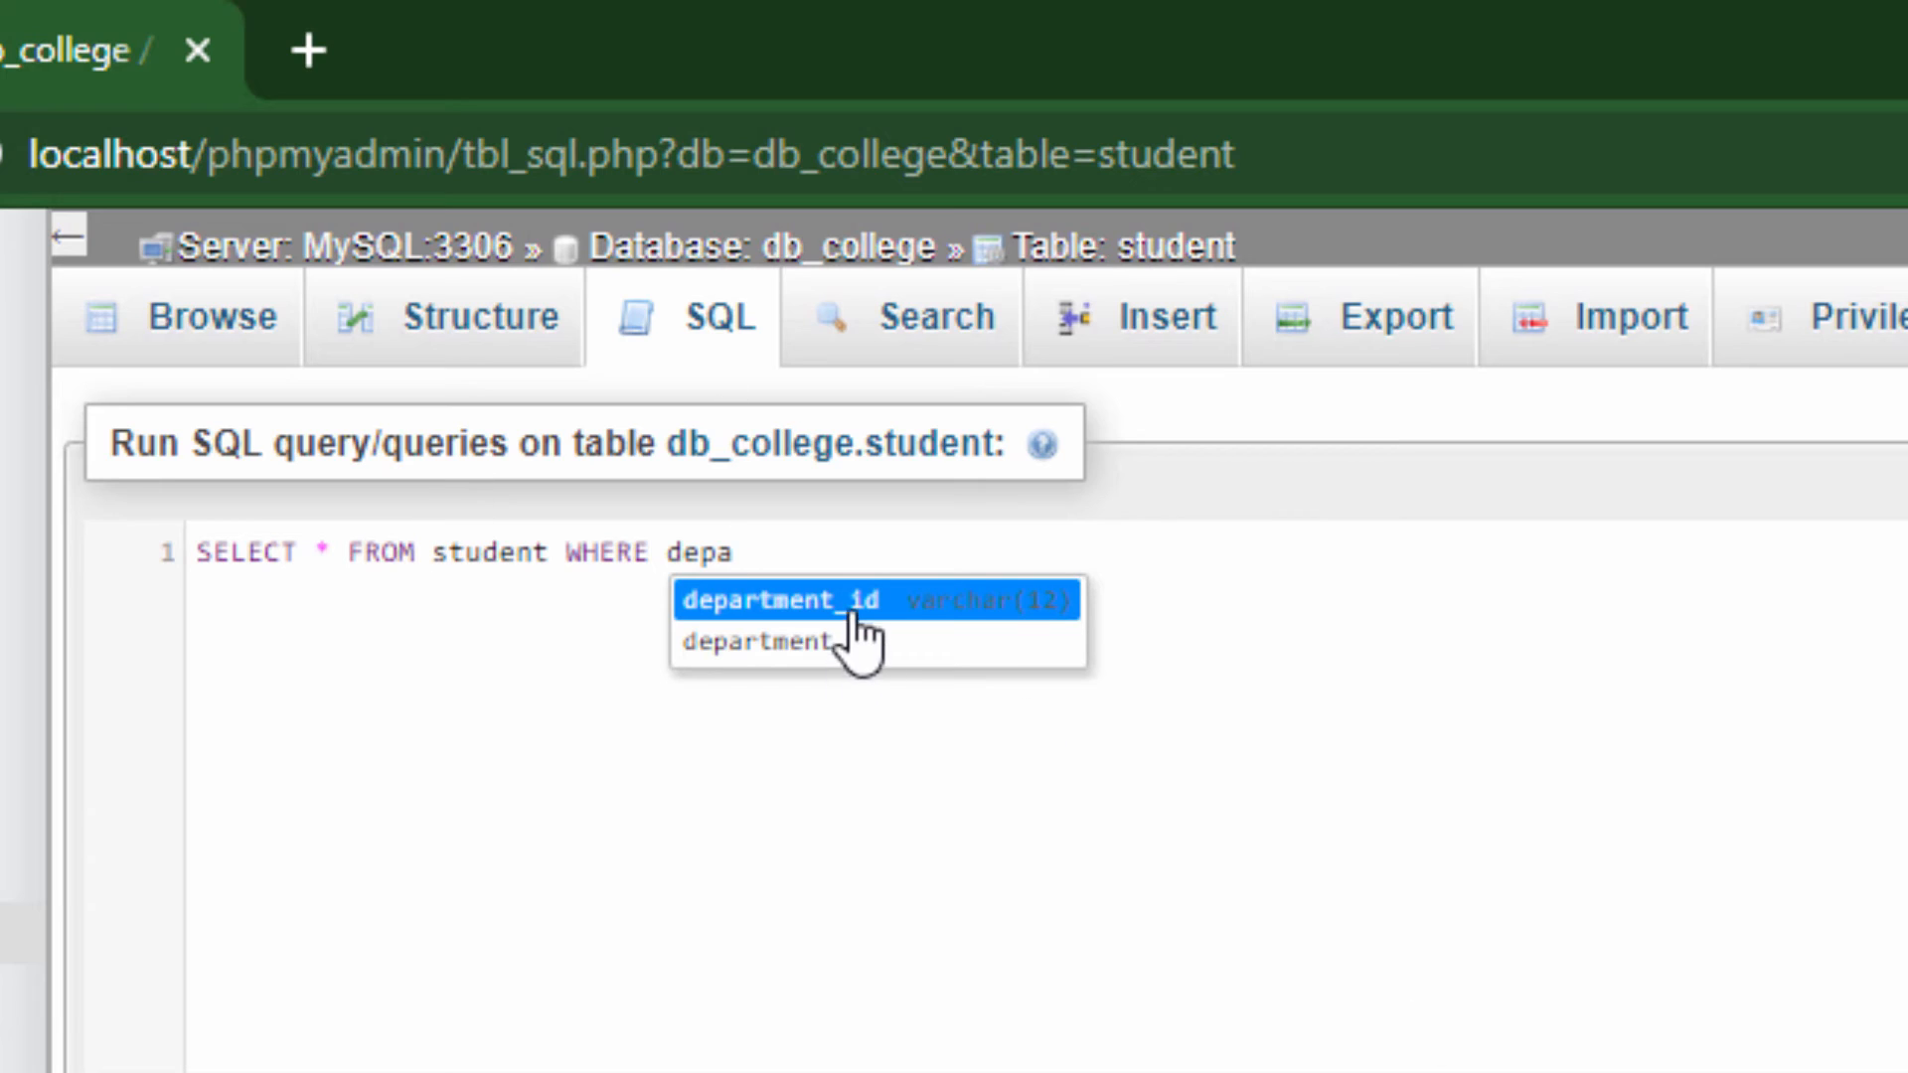
Extend the query with the condition WHERE department_id LIKE "IT"
click(776, 602)
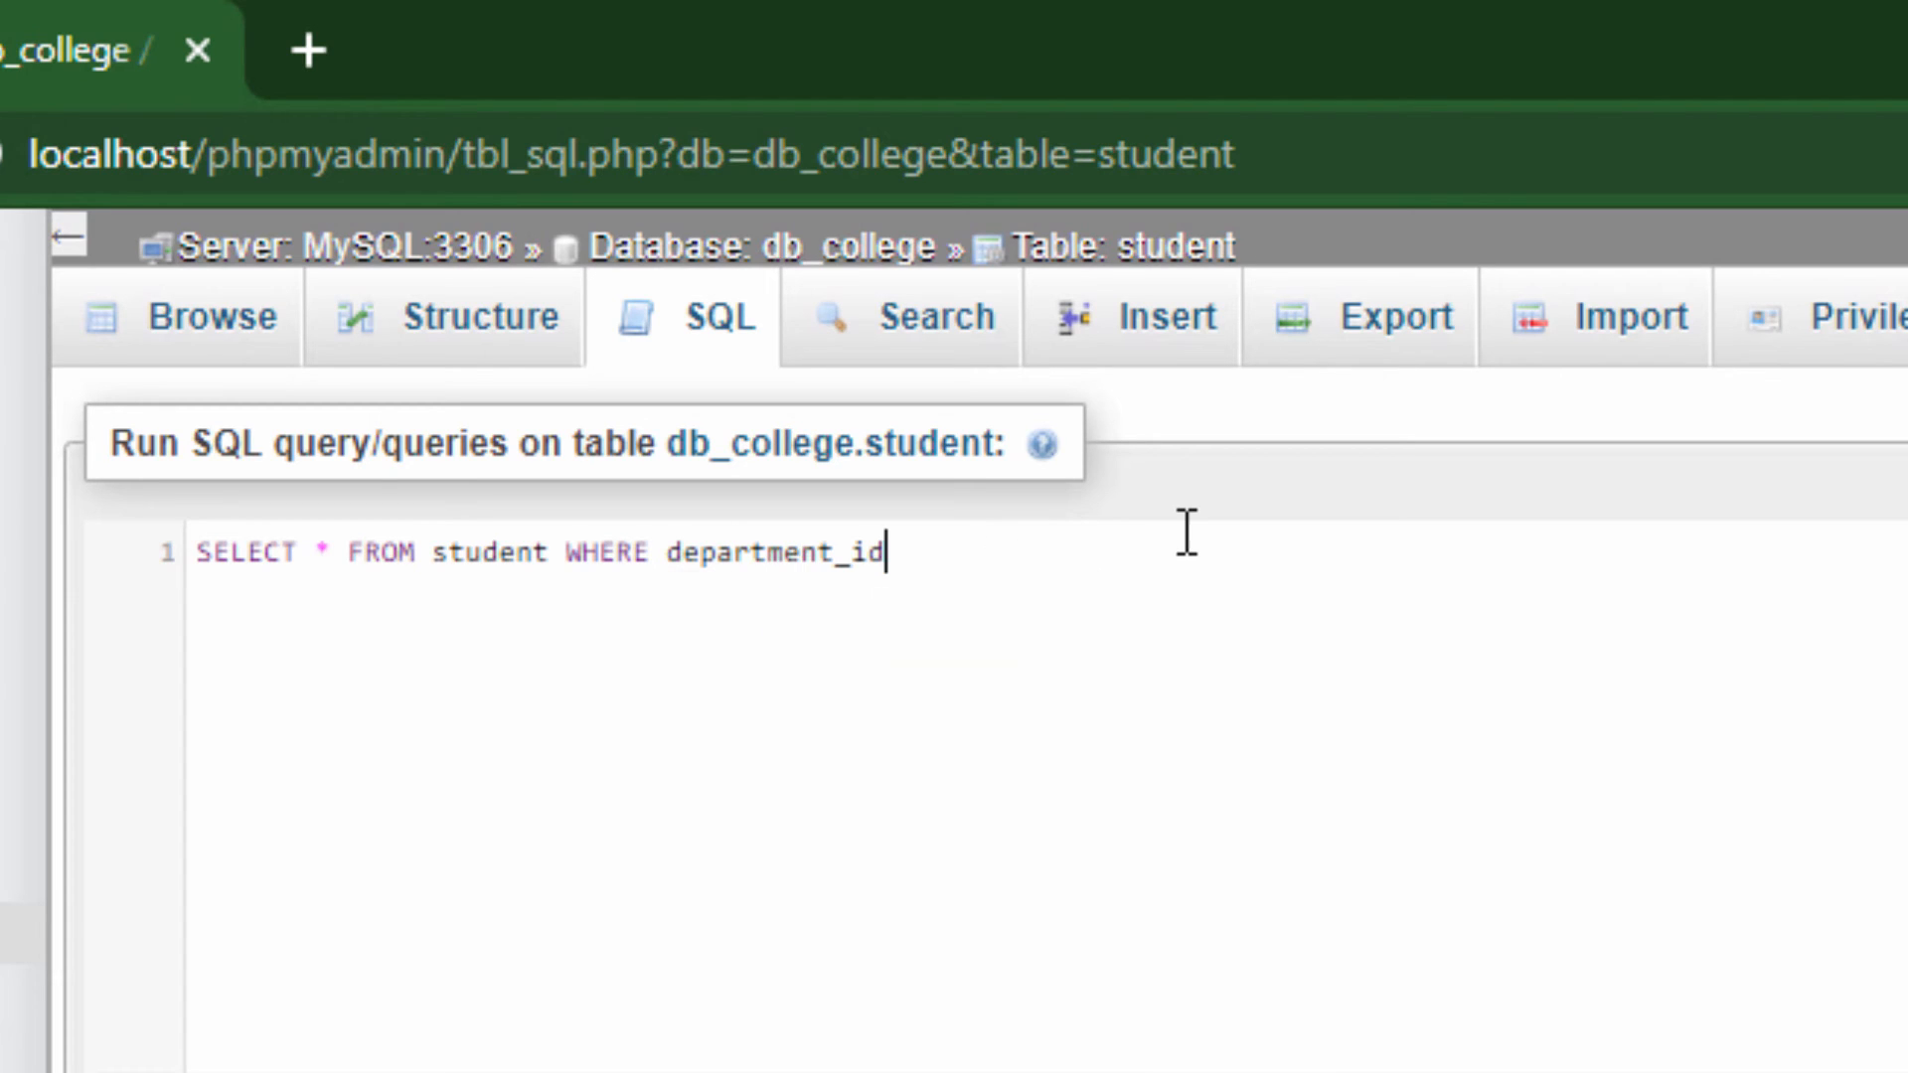
text(LIKE "I)
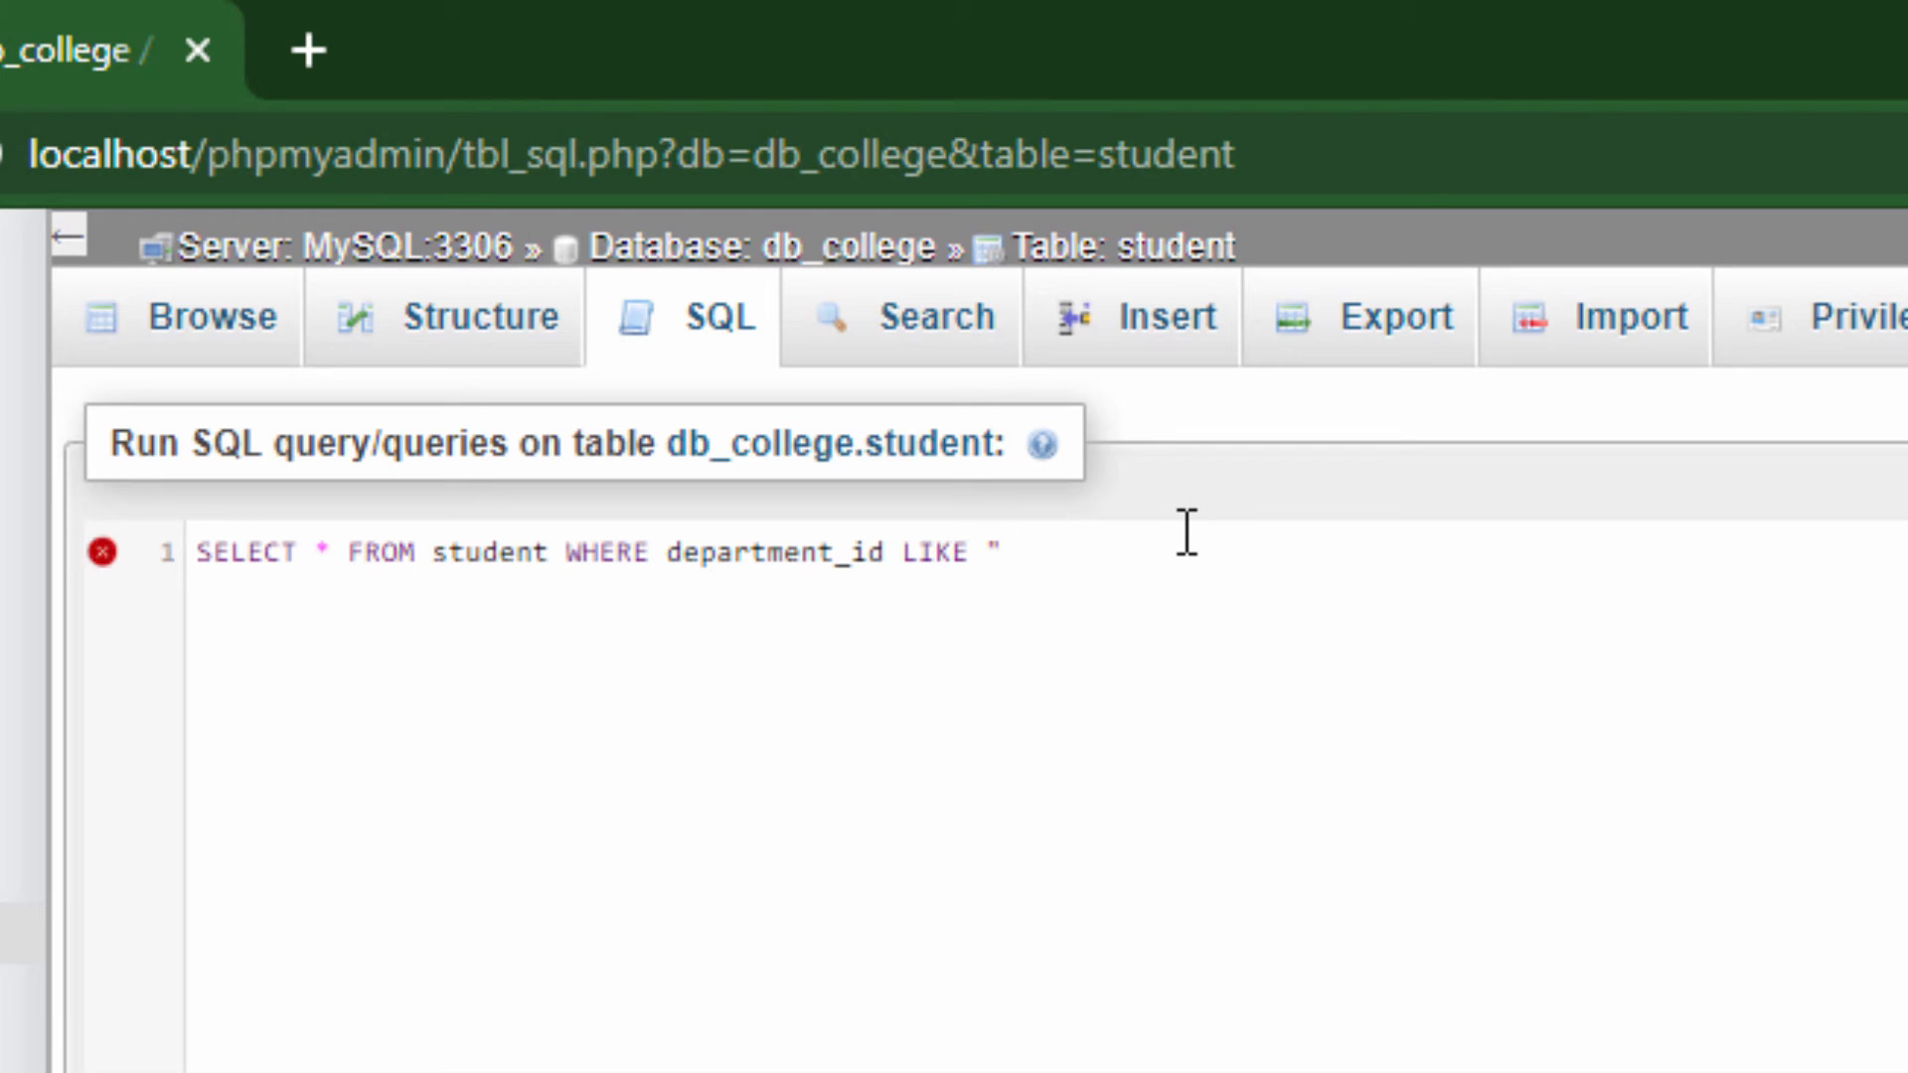
text(T")
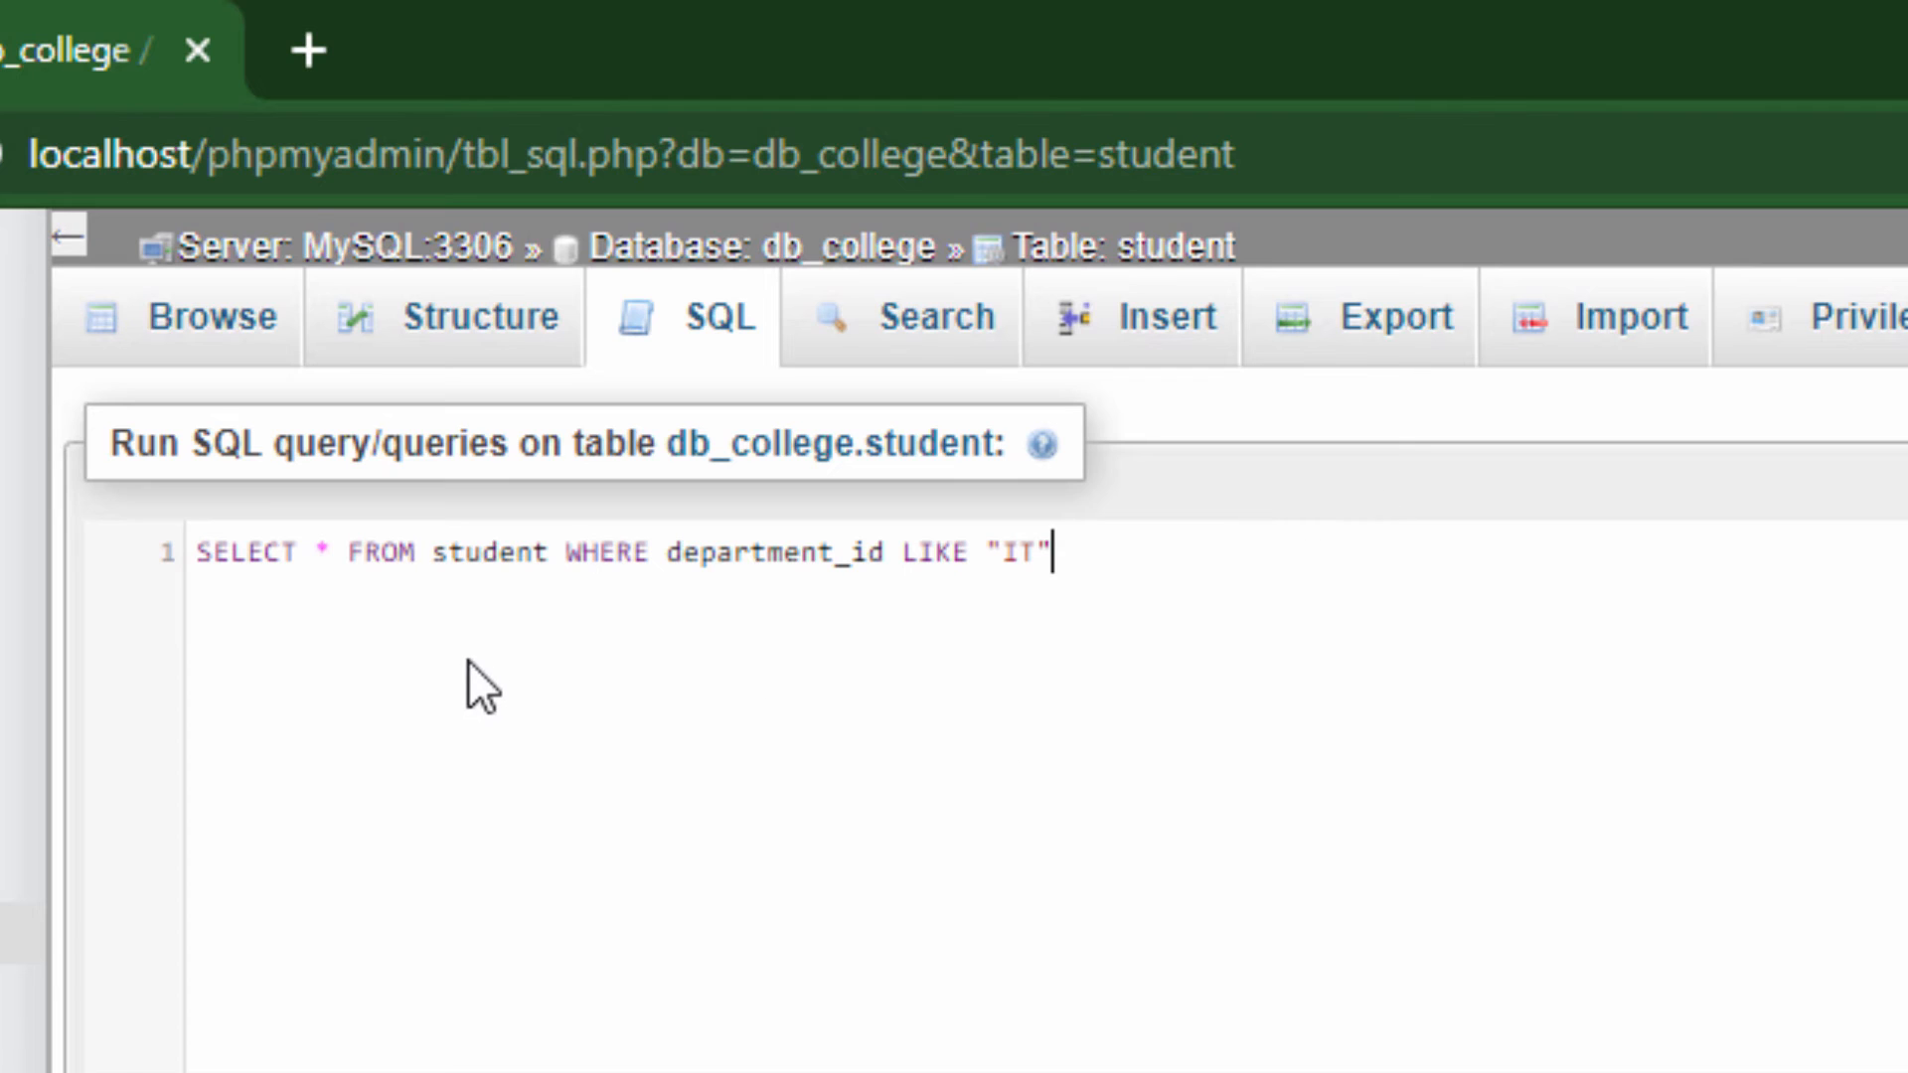
Format the student query onto separate indented lines and run it
key(ctrl+plus)
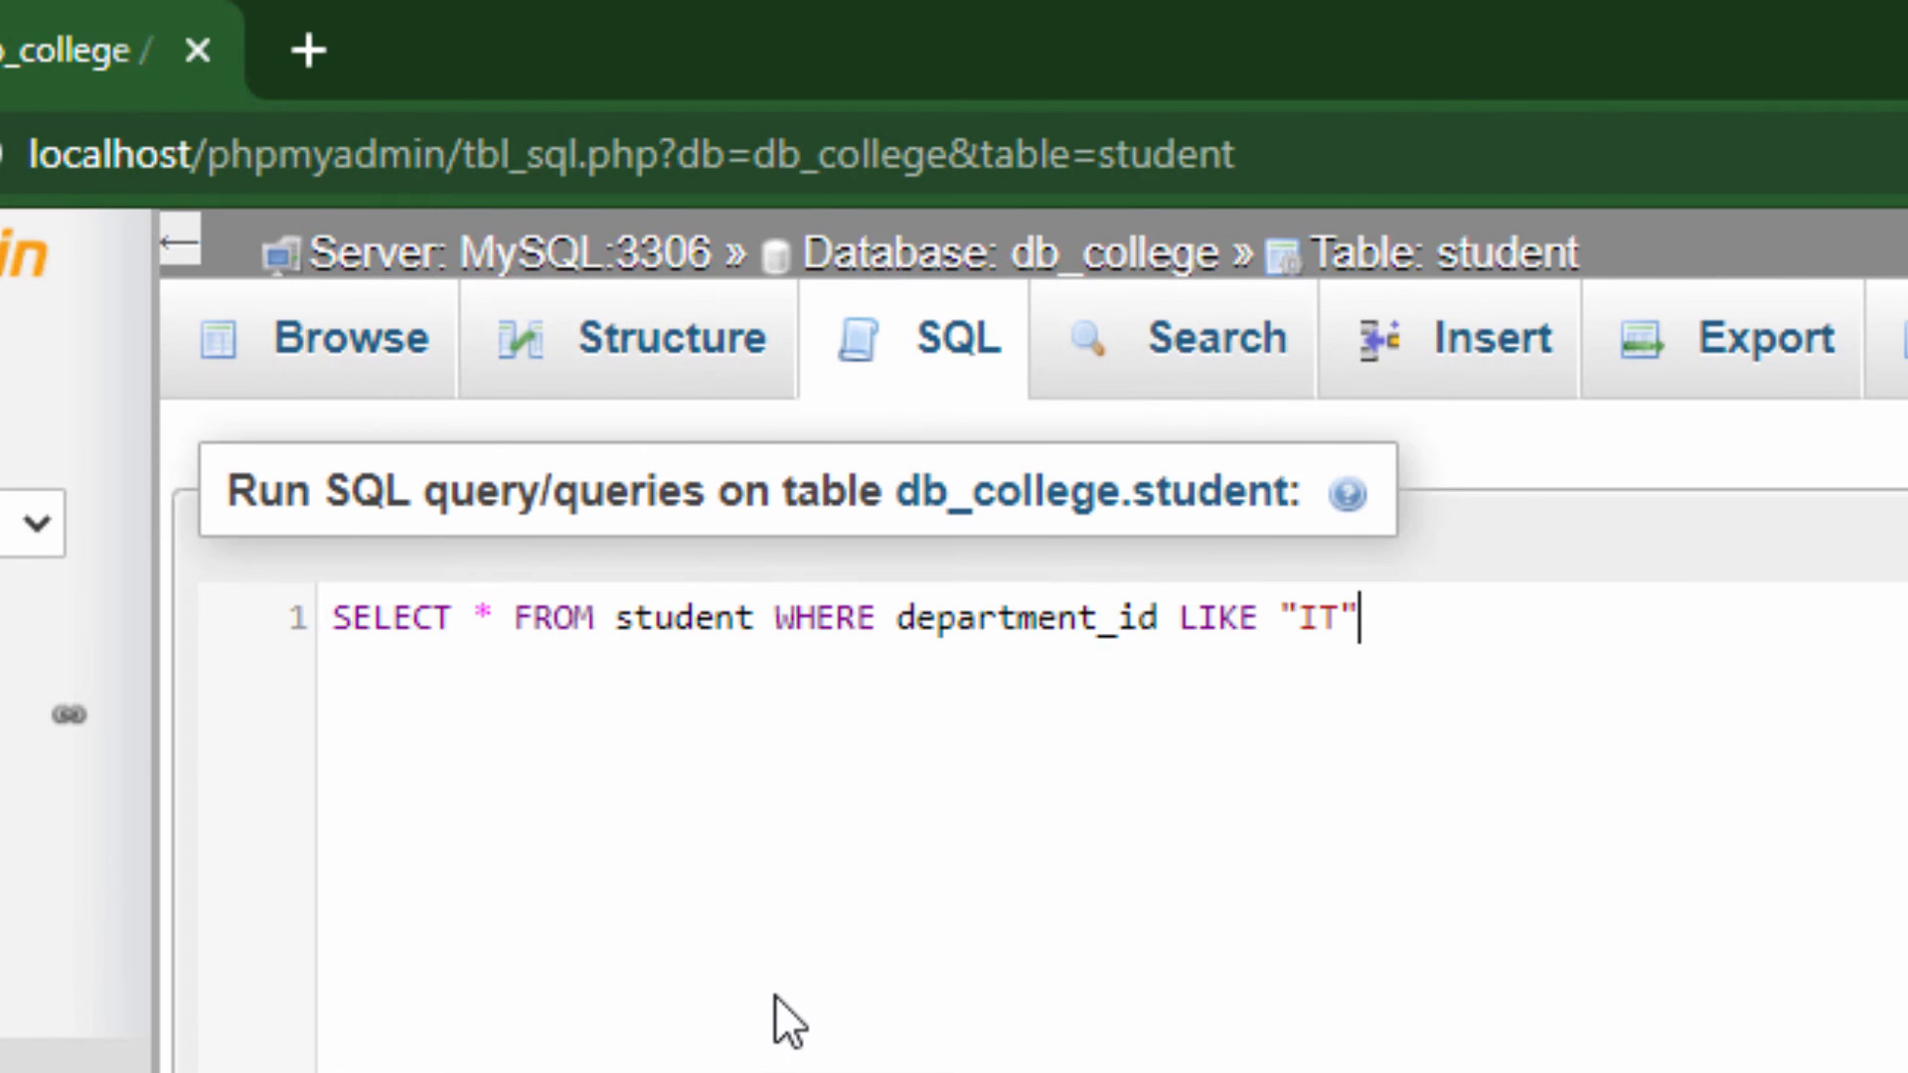
key(ctrl+plus)
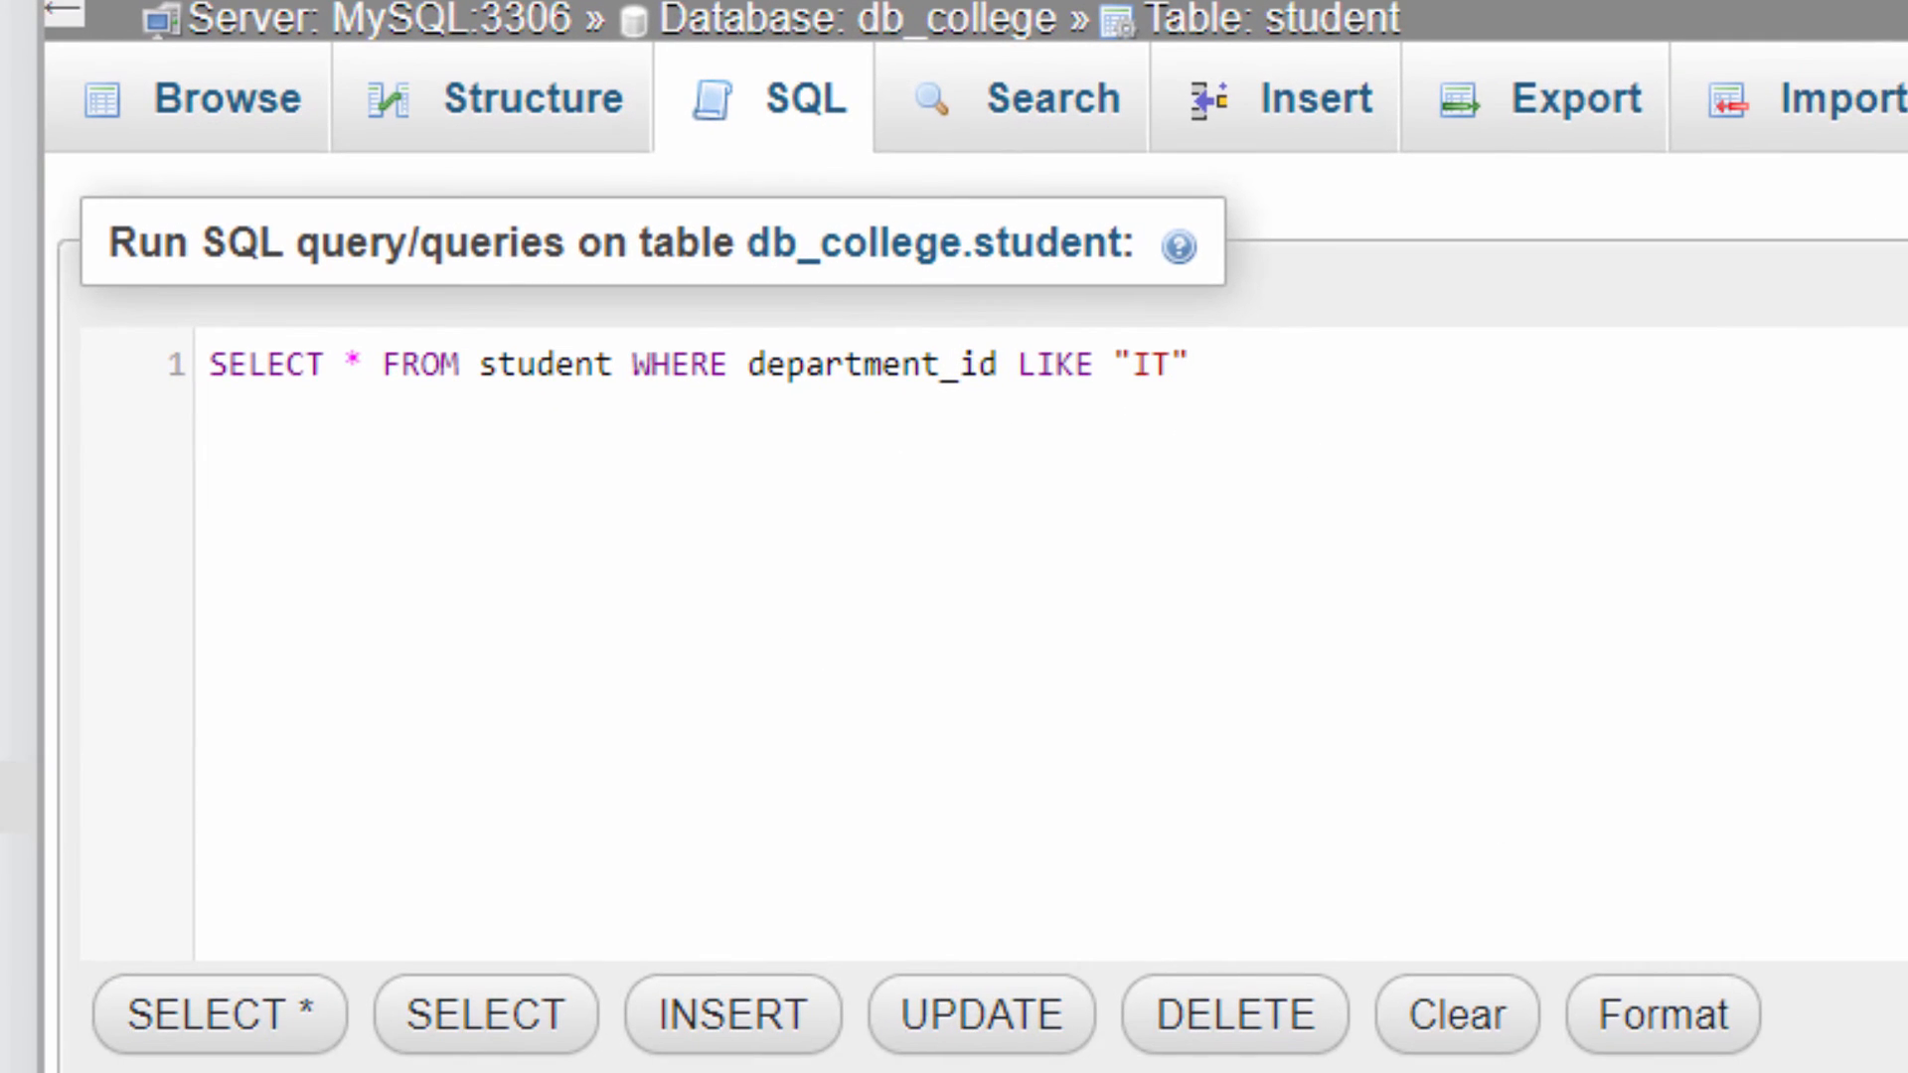
click(1681, 1018)
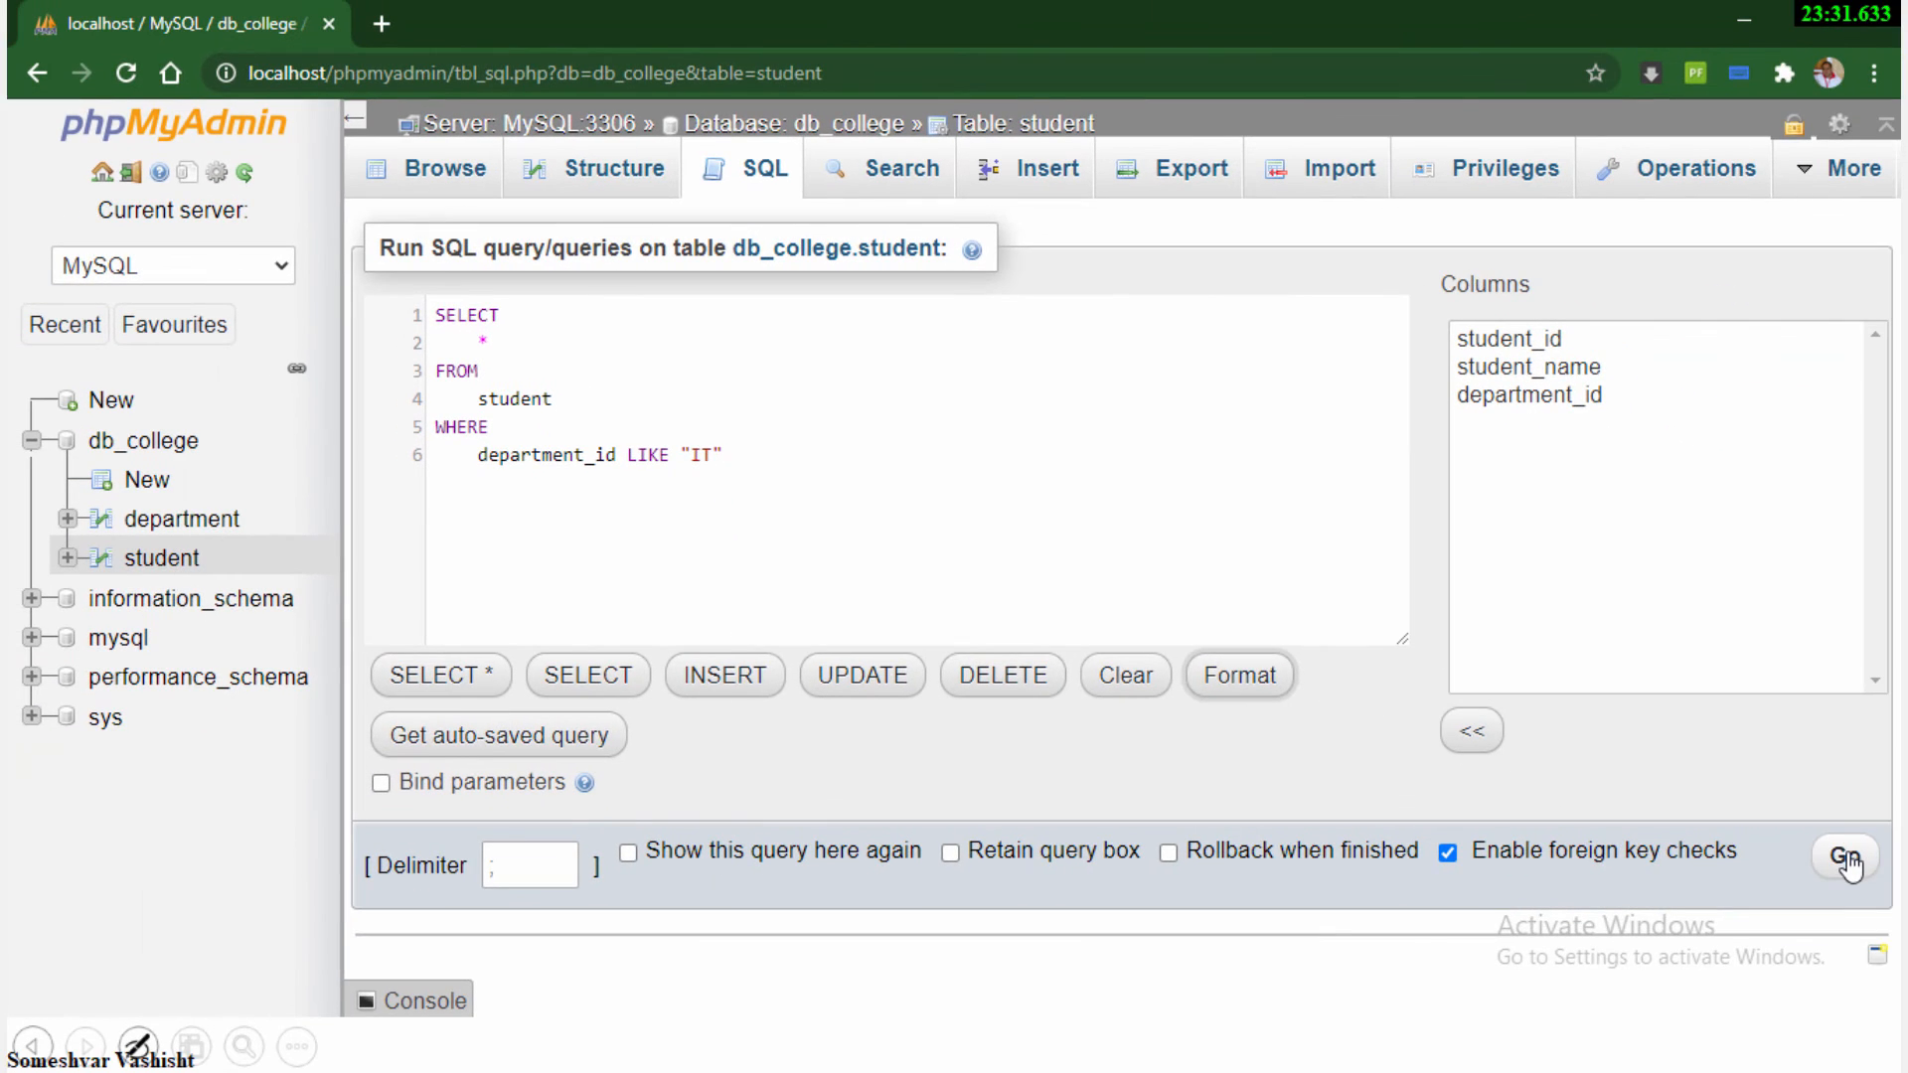
click(1845, 861)
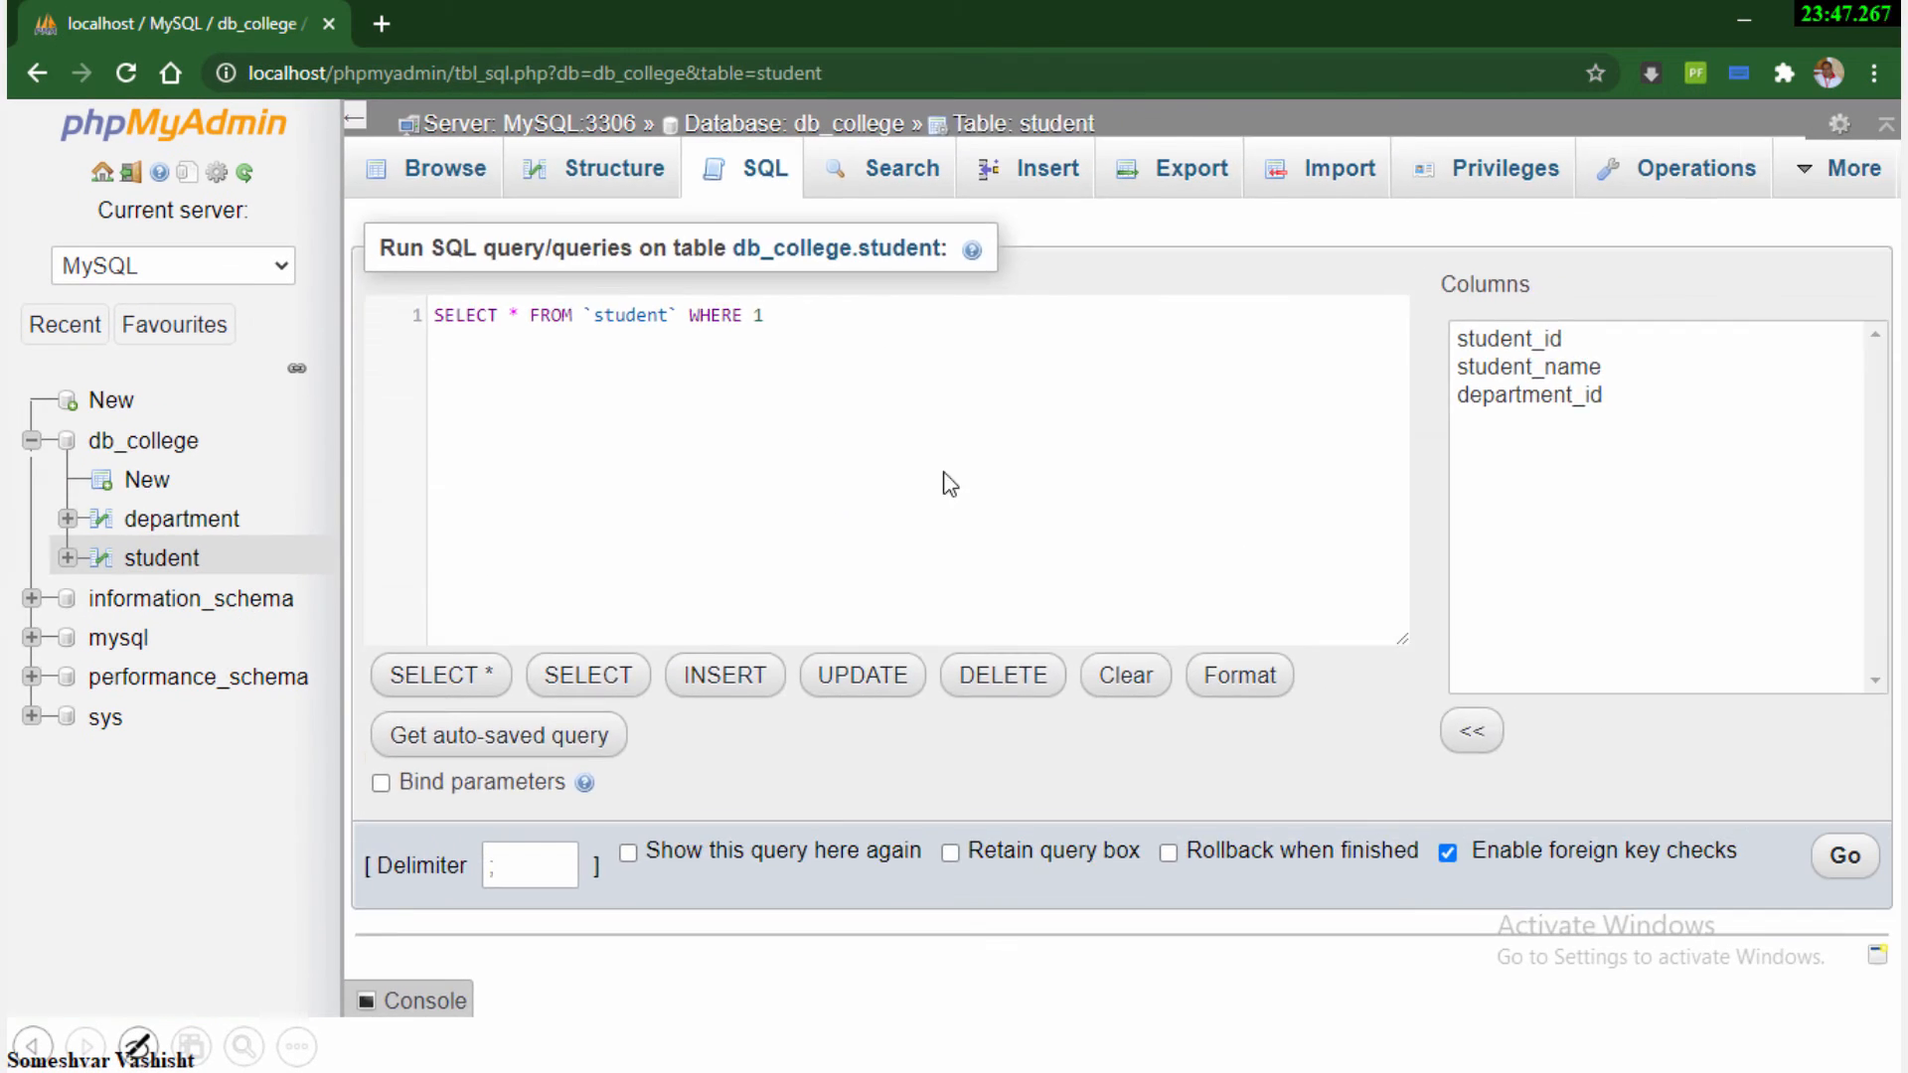
View the list of tables in the db_college database and browse the department table's rows
click(24, 171)
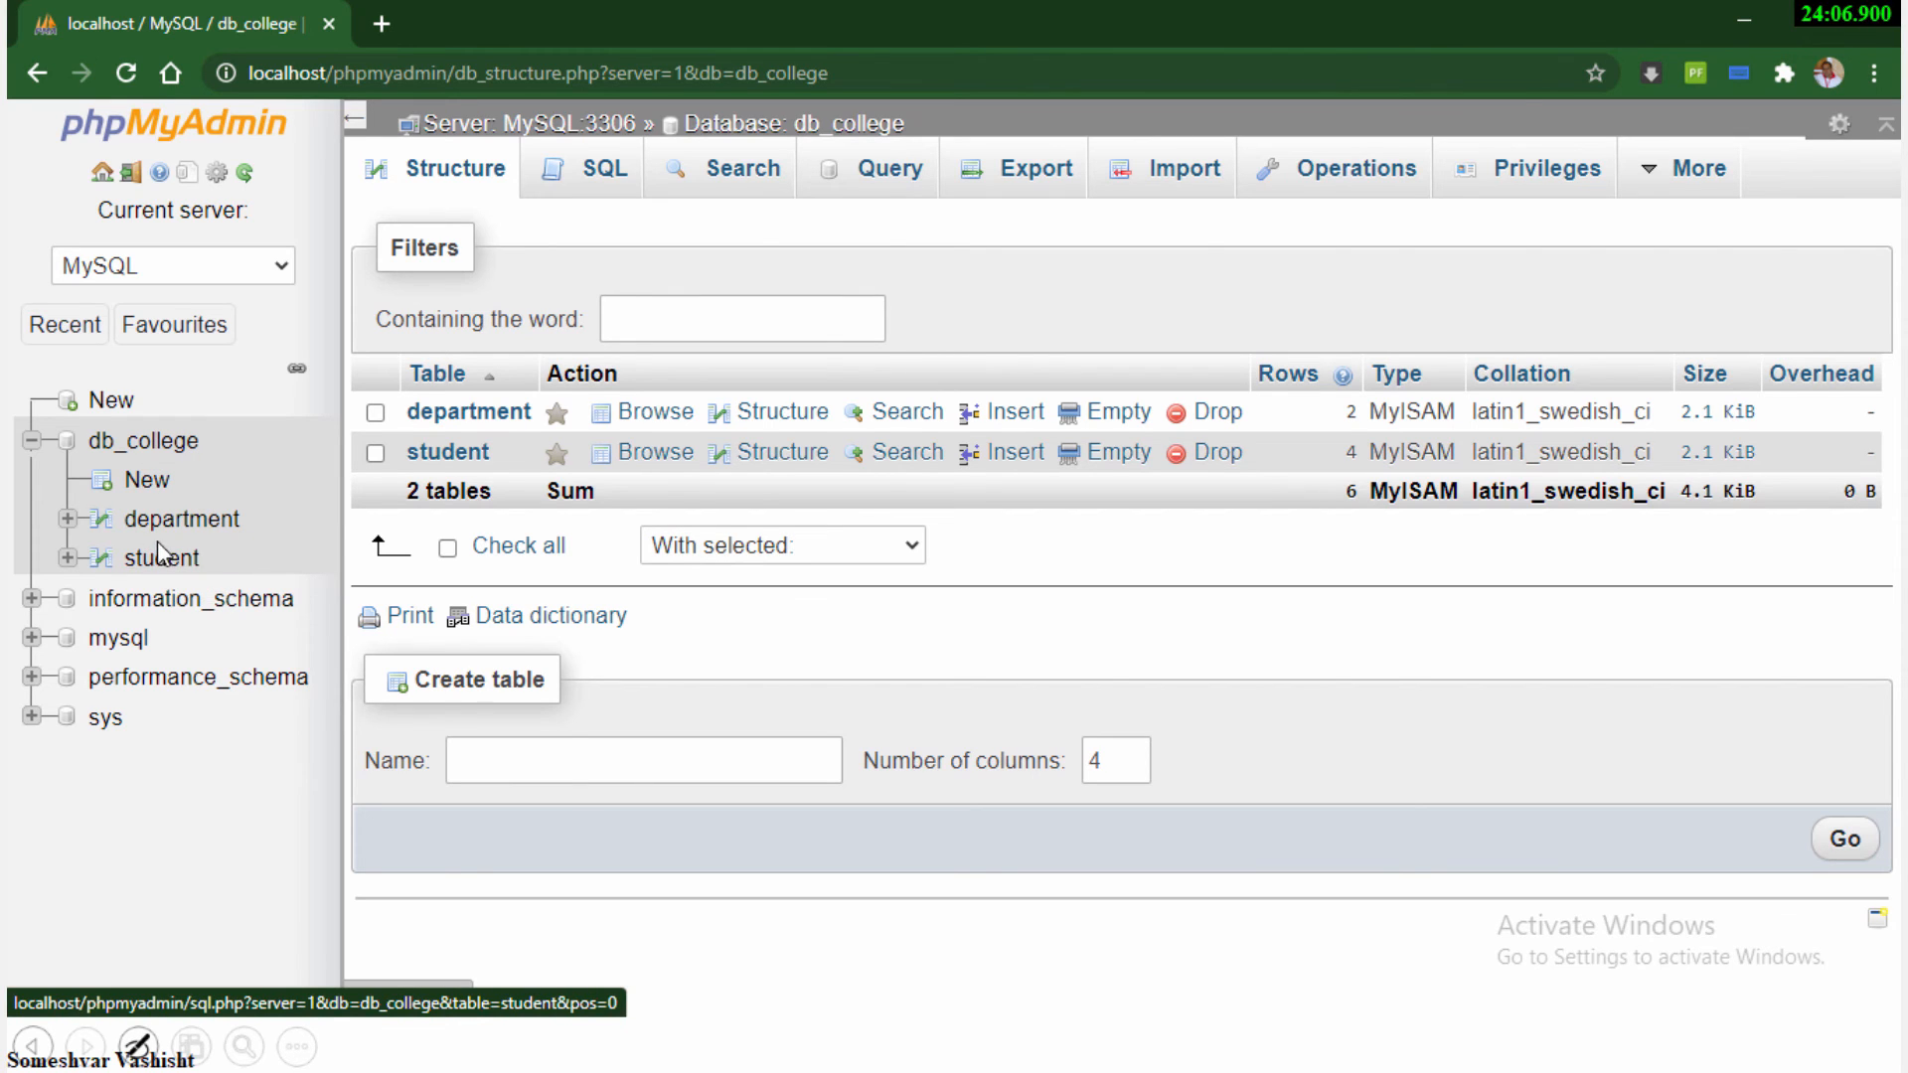
click(154, 458)
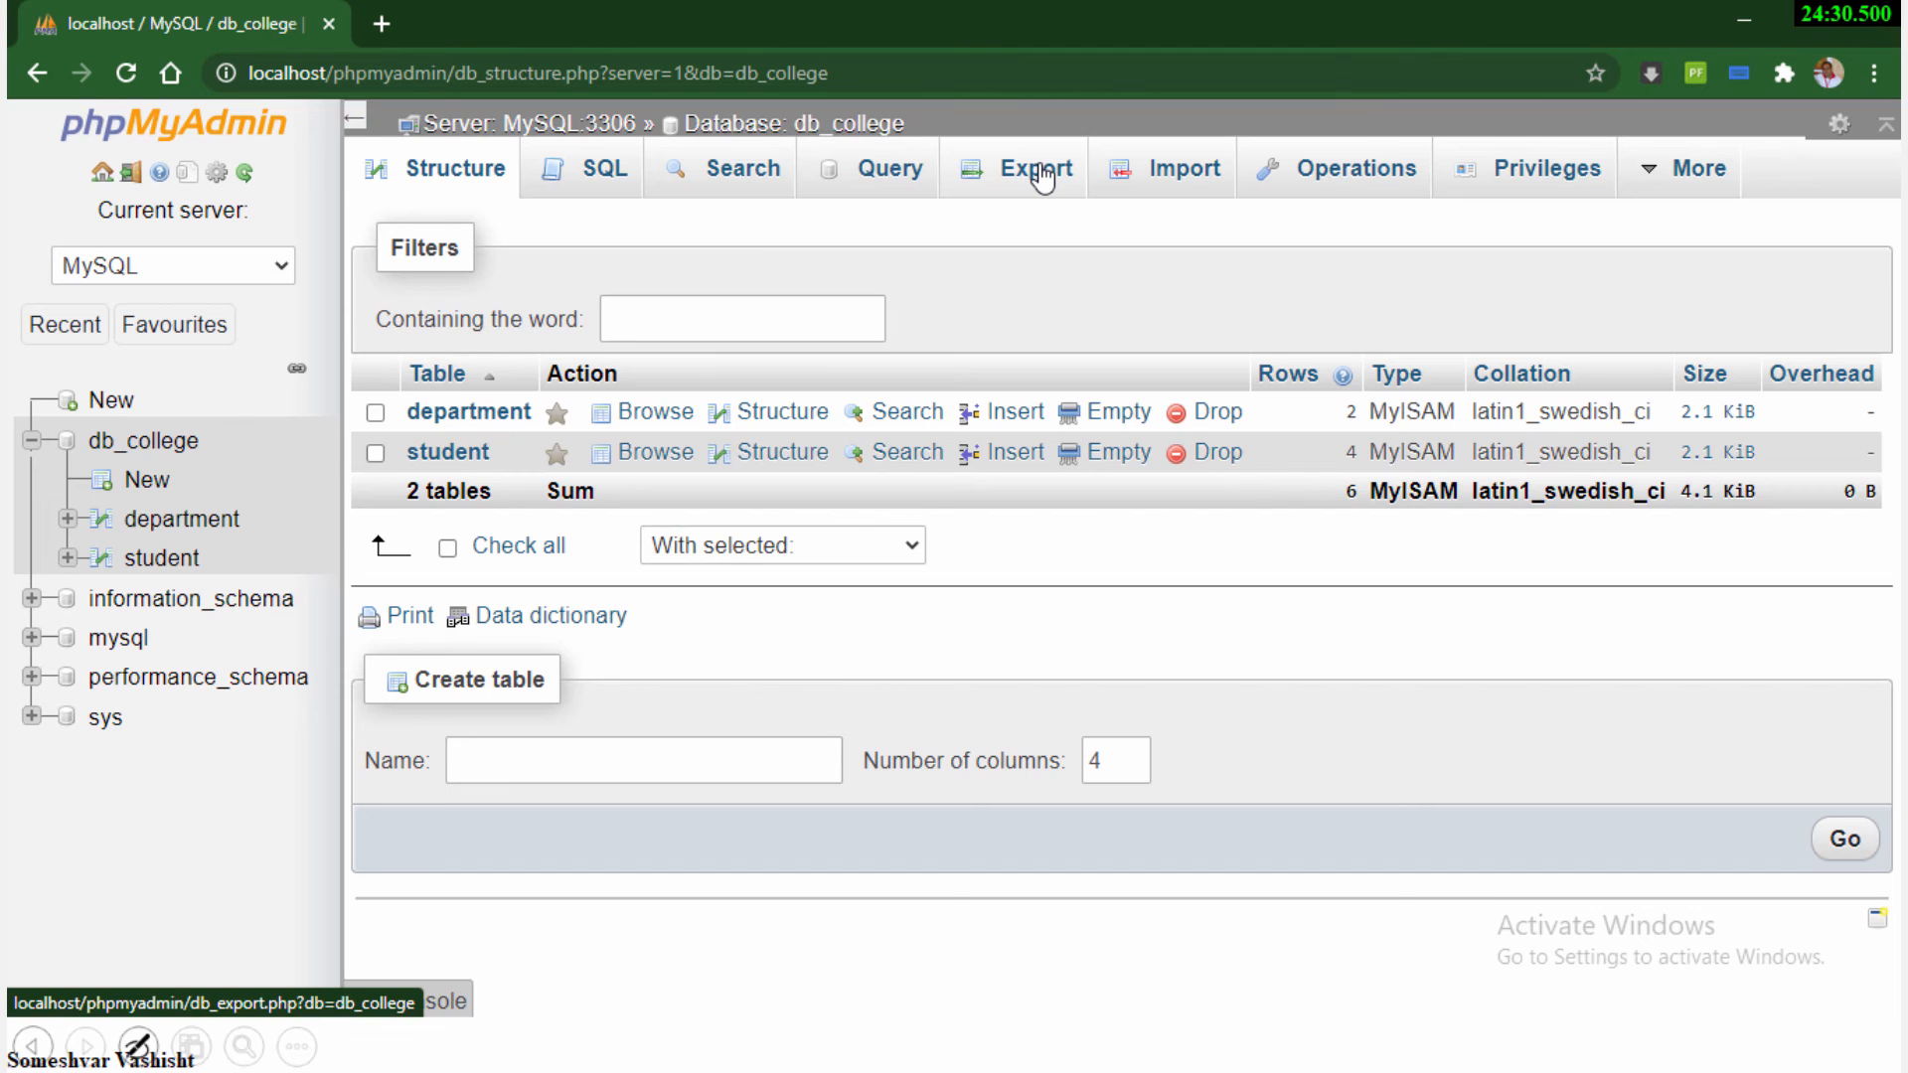
click(127, 443)
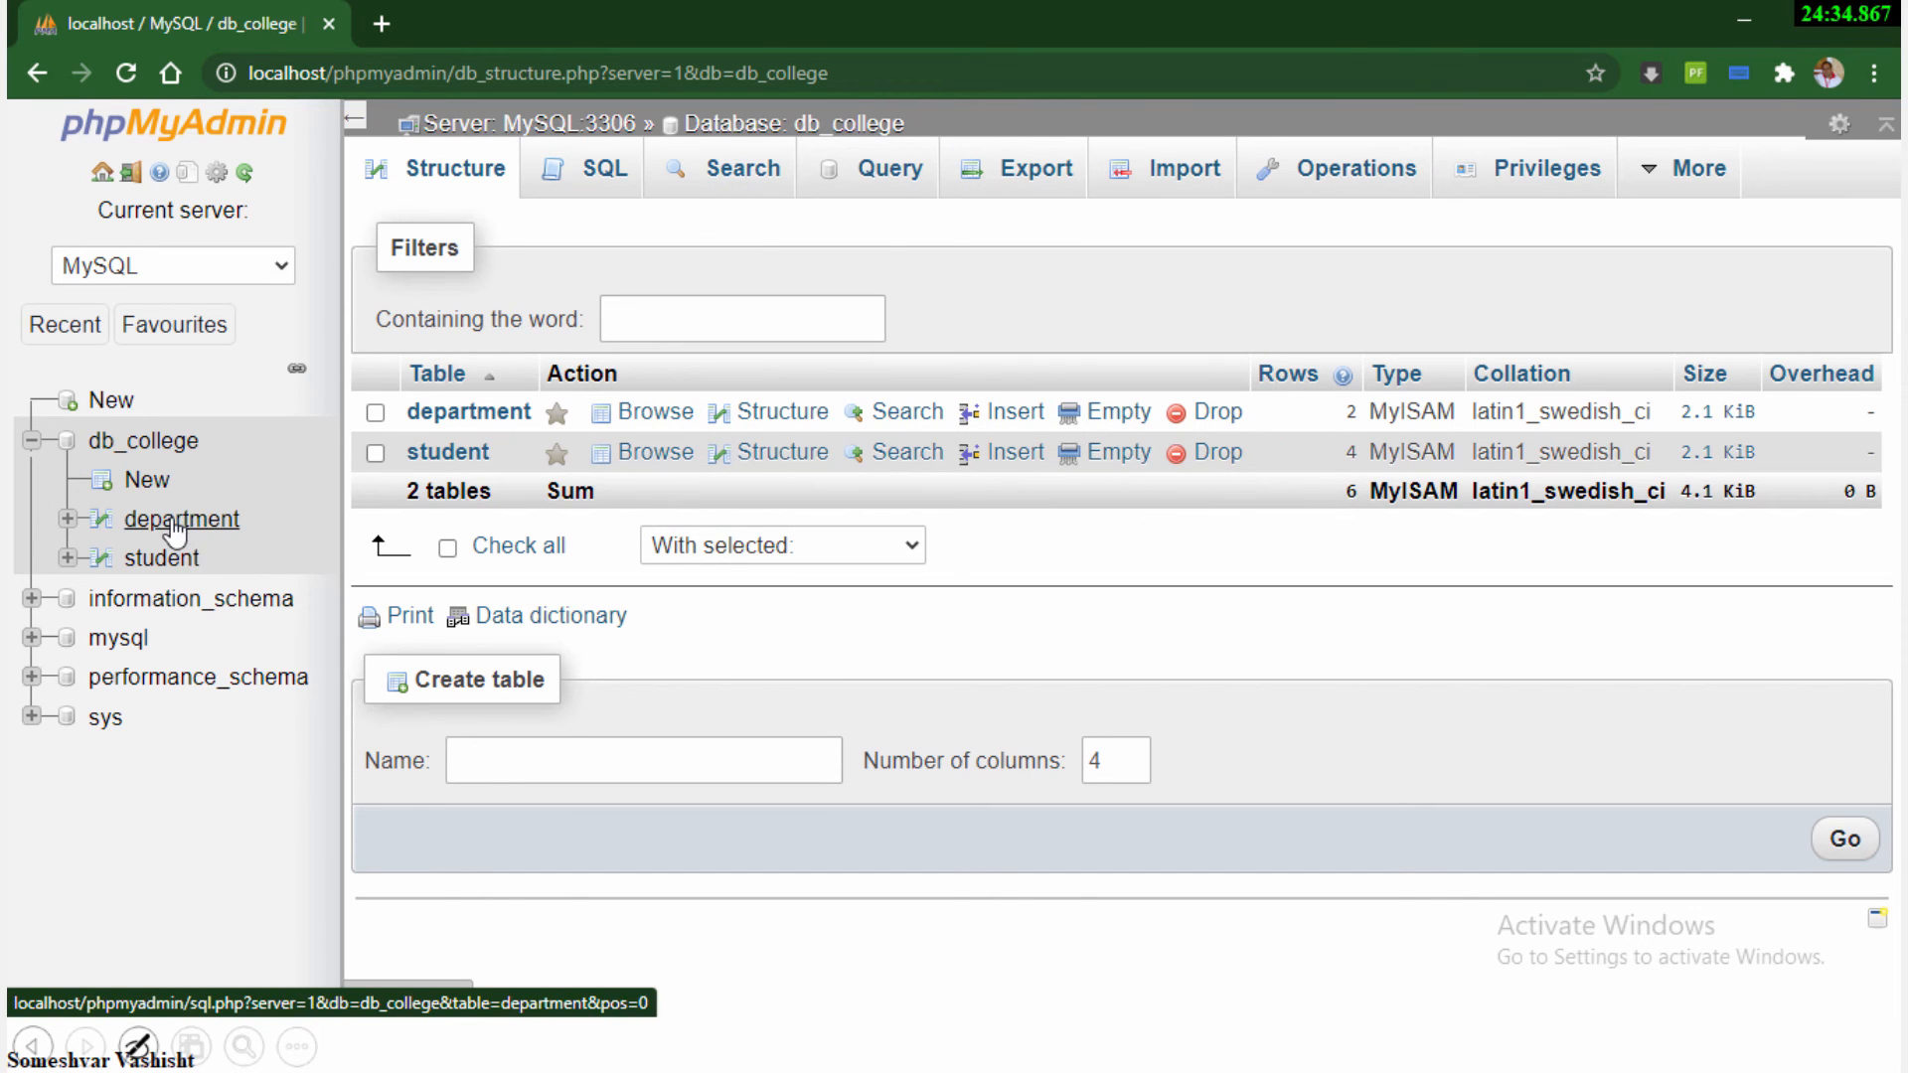
click(176, 529)
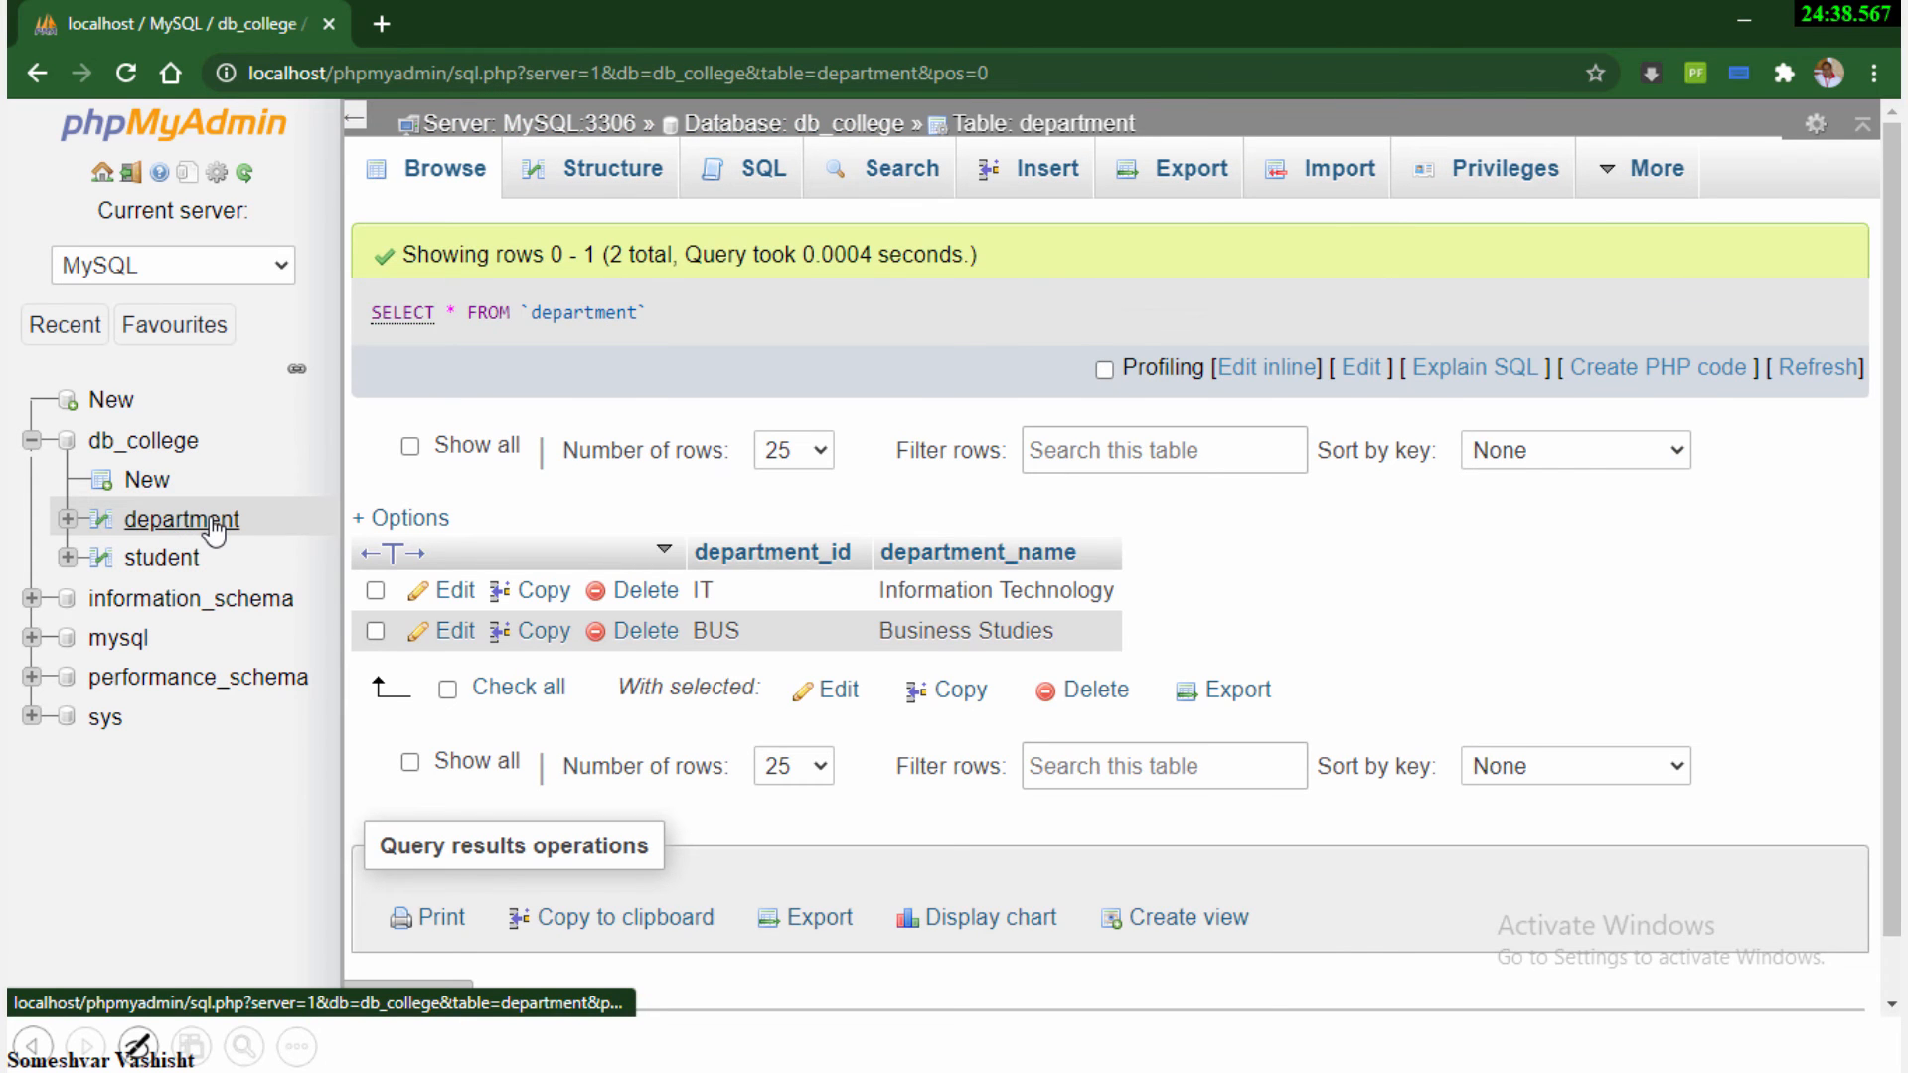
click(171, 527)
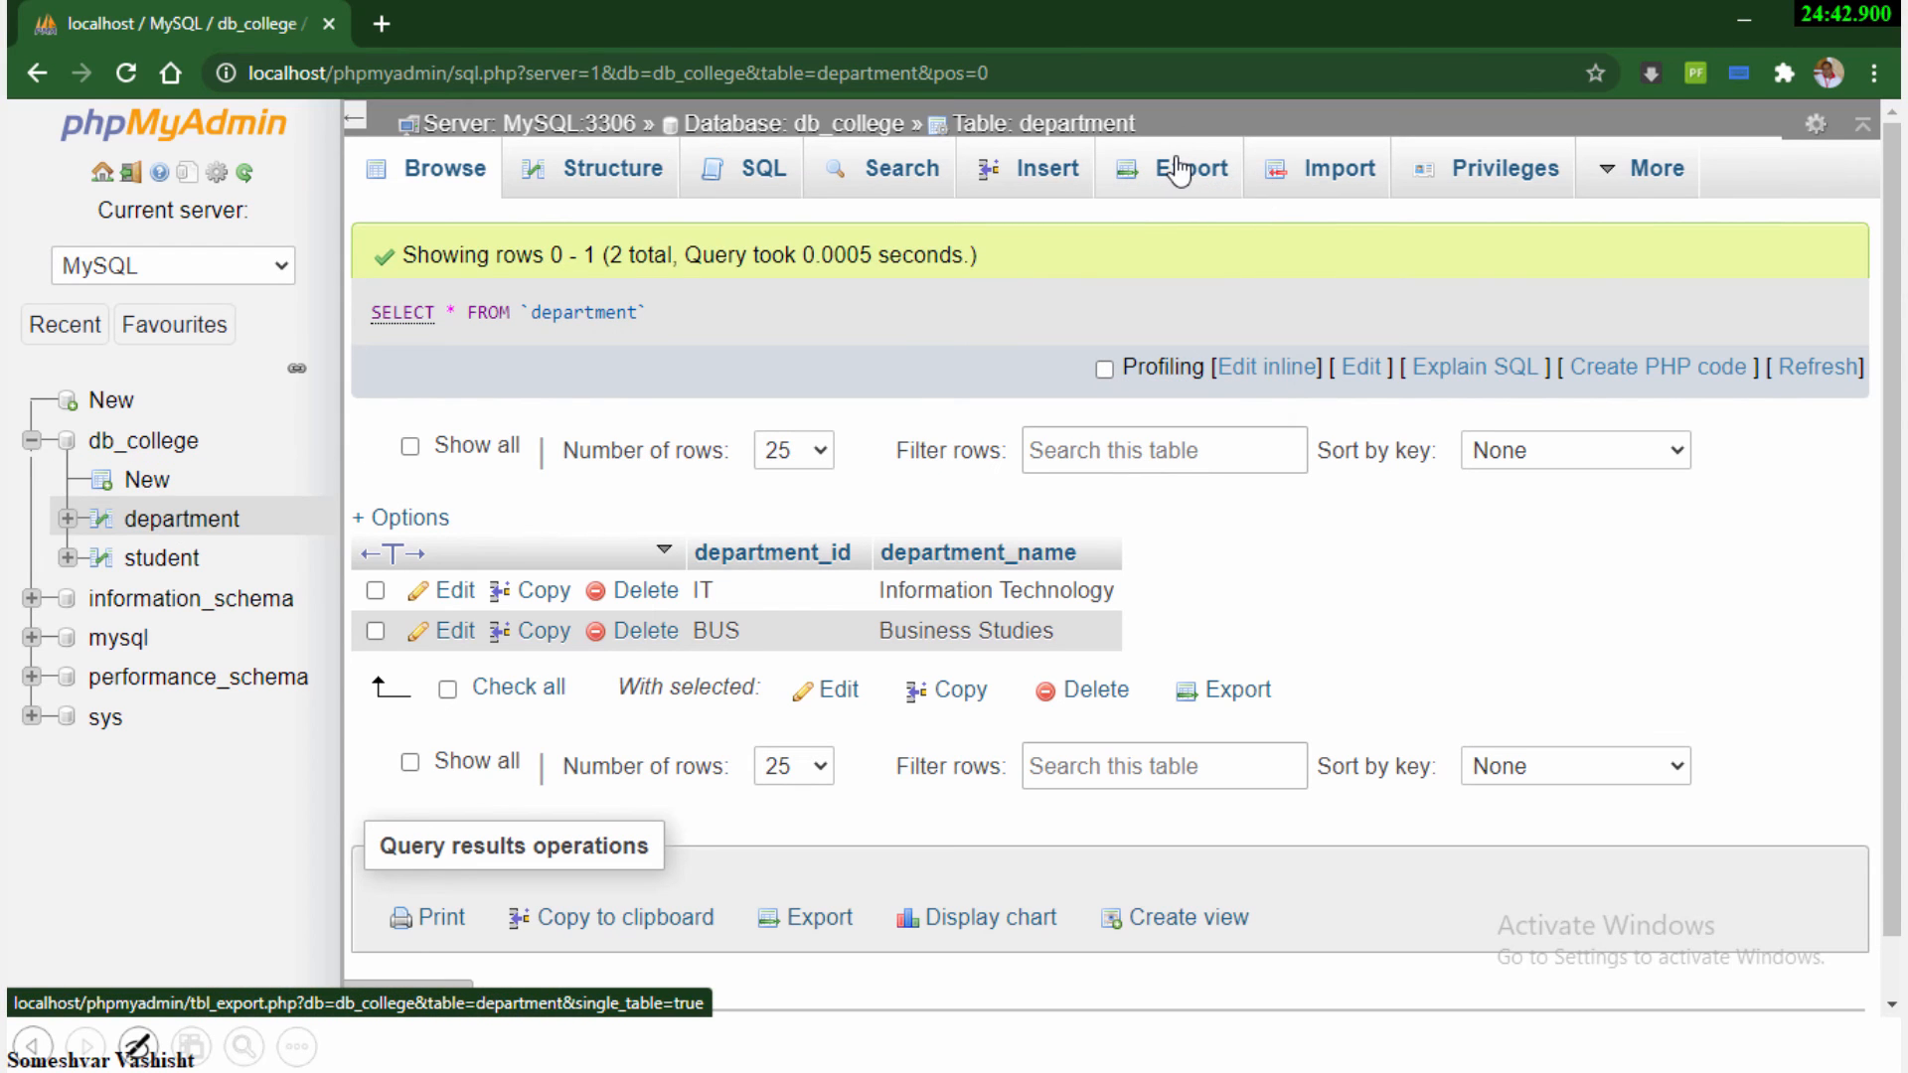
Set up a quick export of the whole db_college database in SQL format
click(156, 450)
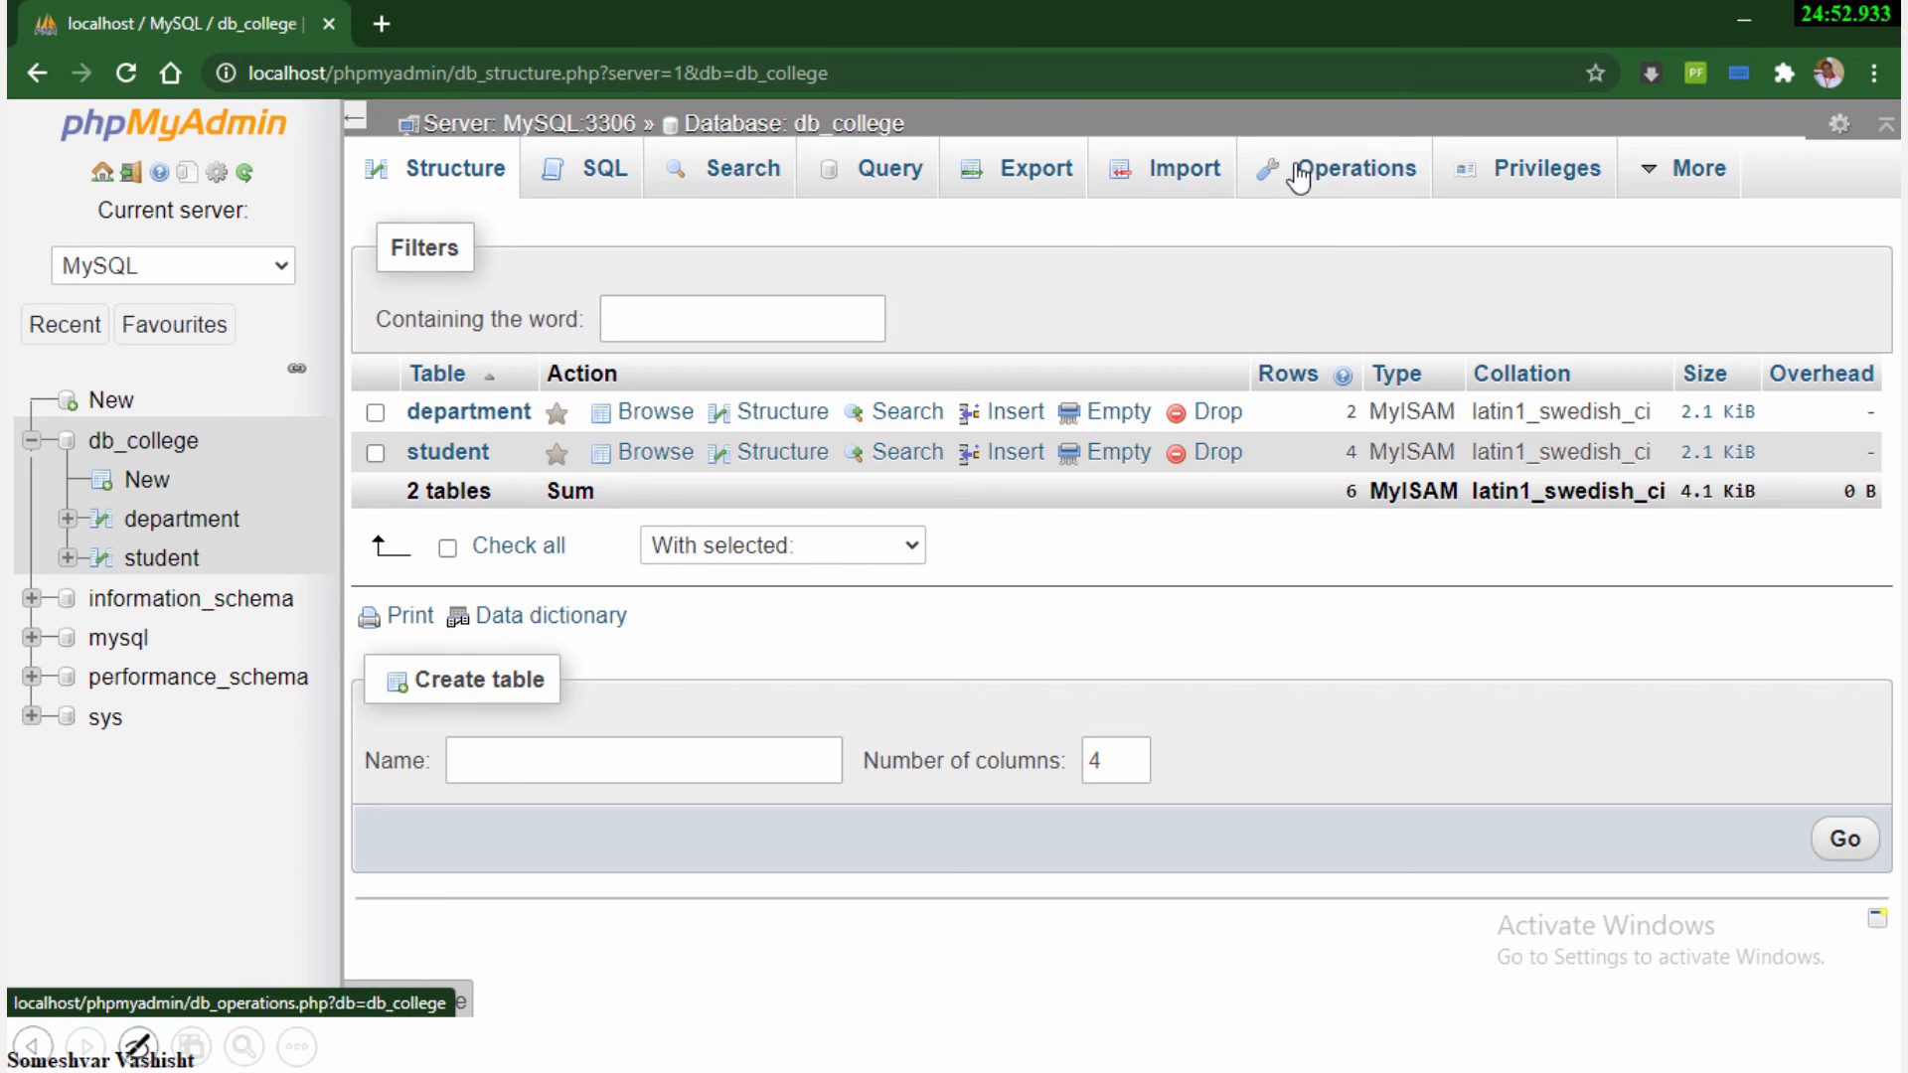
click(1031, 180)
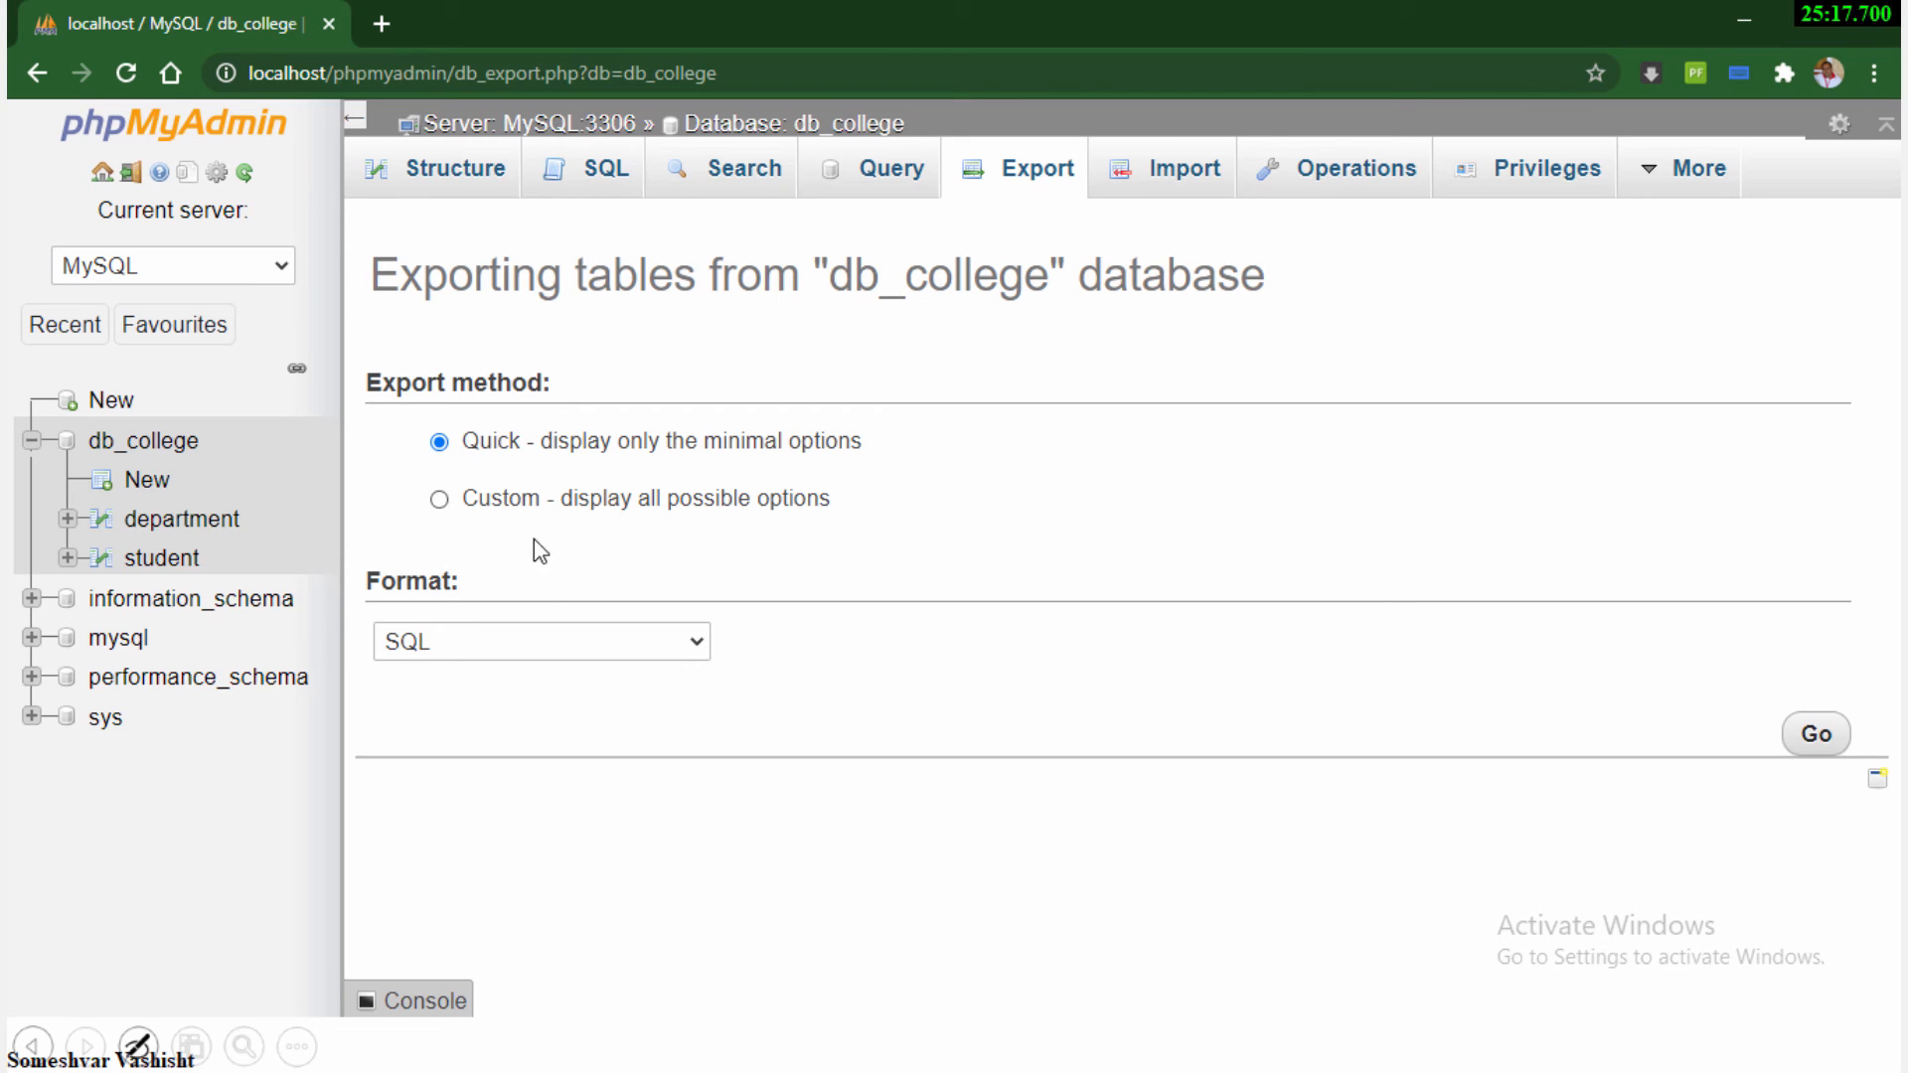
click(621, 662)
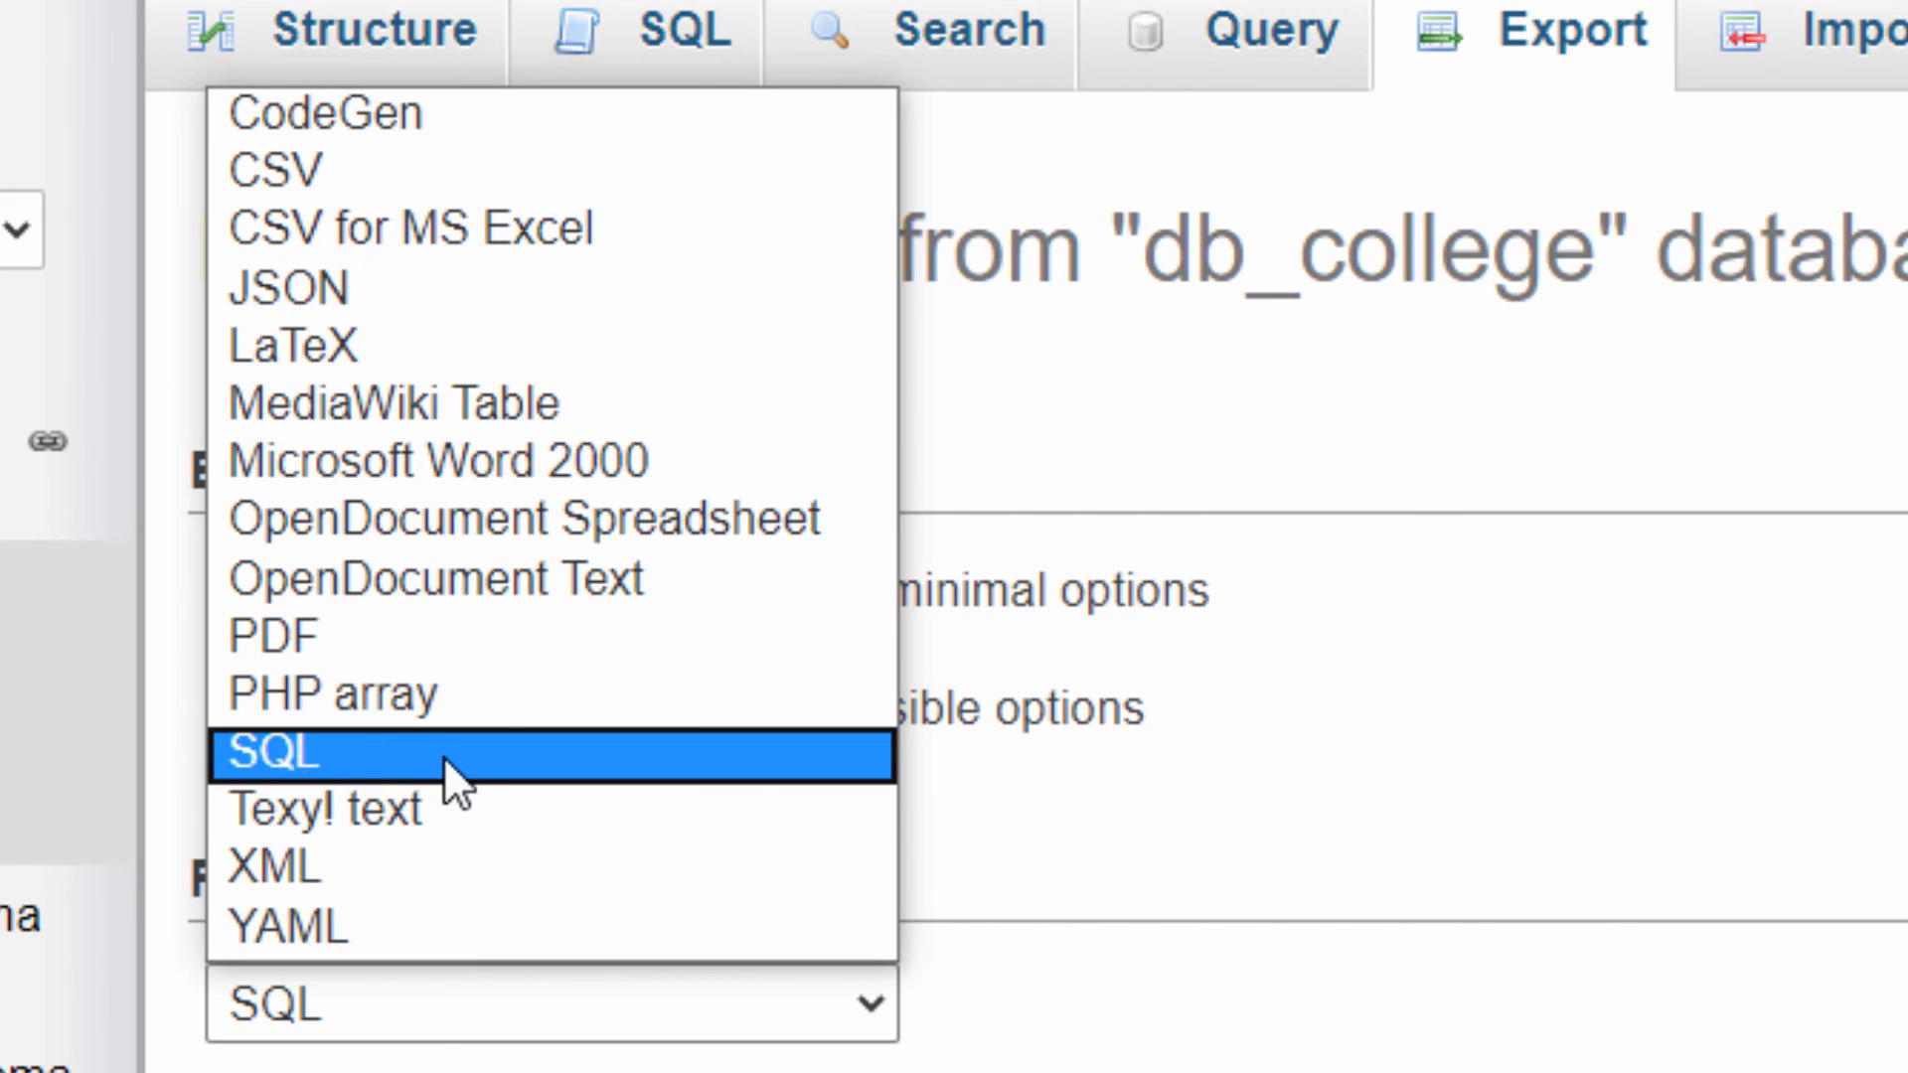
click(417, 771)
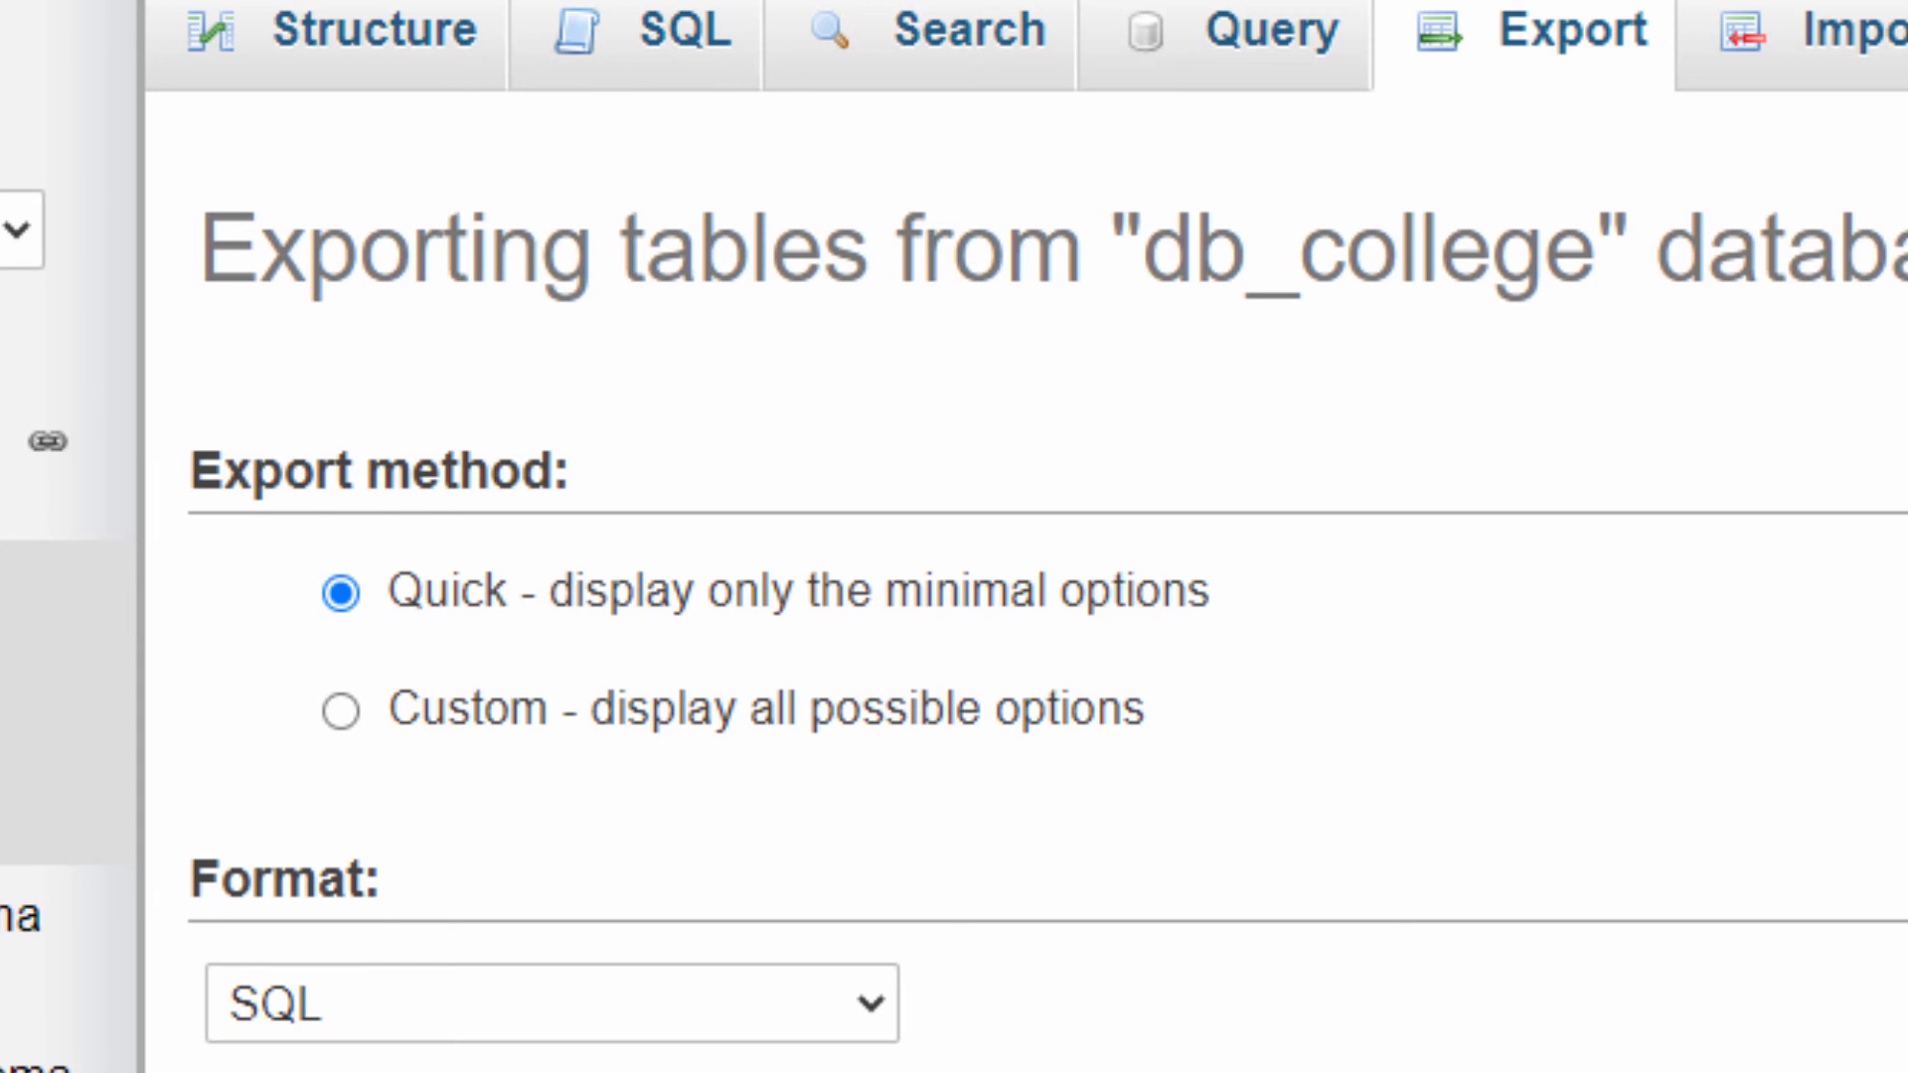
Run the export and save the file to the Desktop as db_college.sql
click(1789, 739)
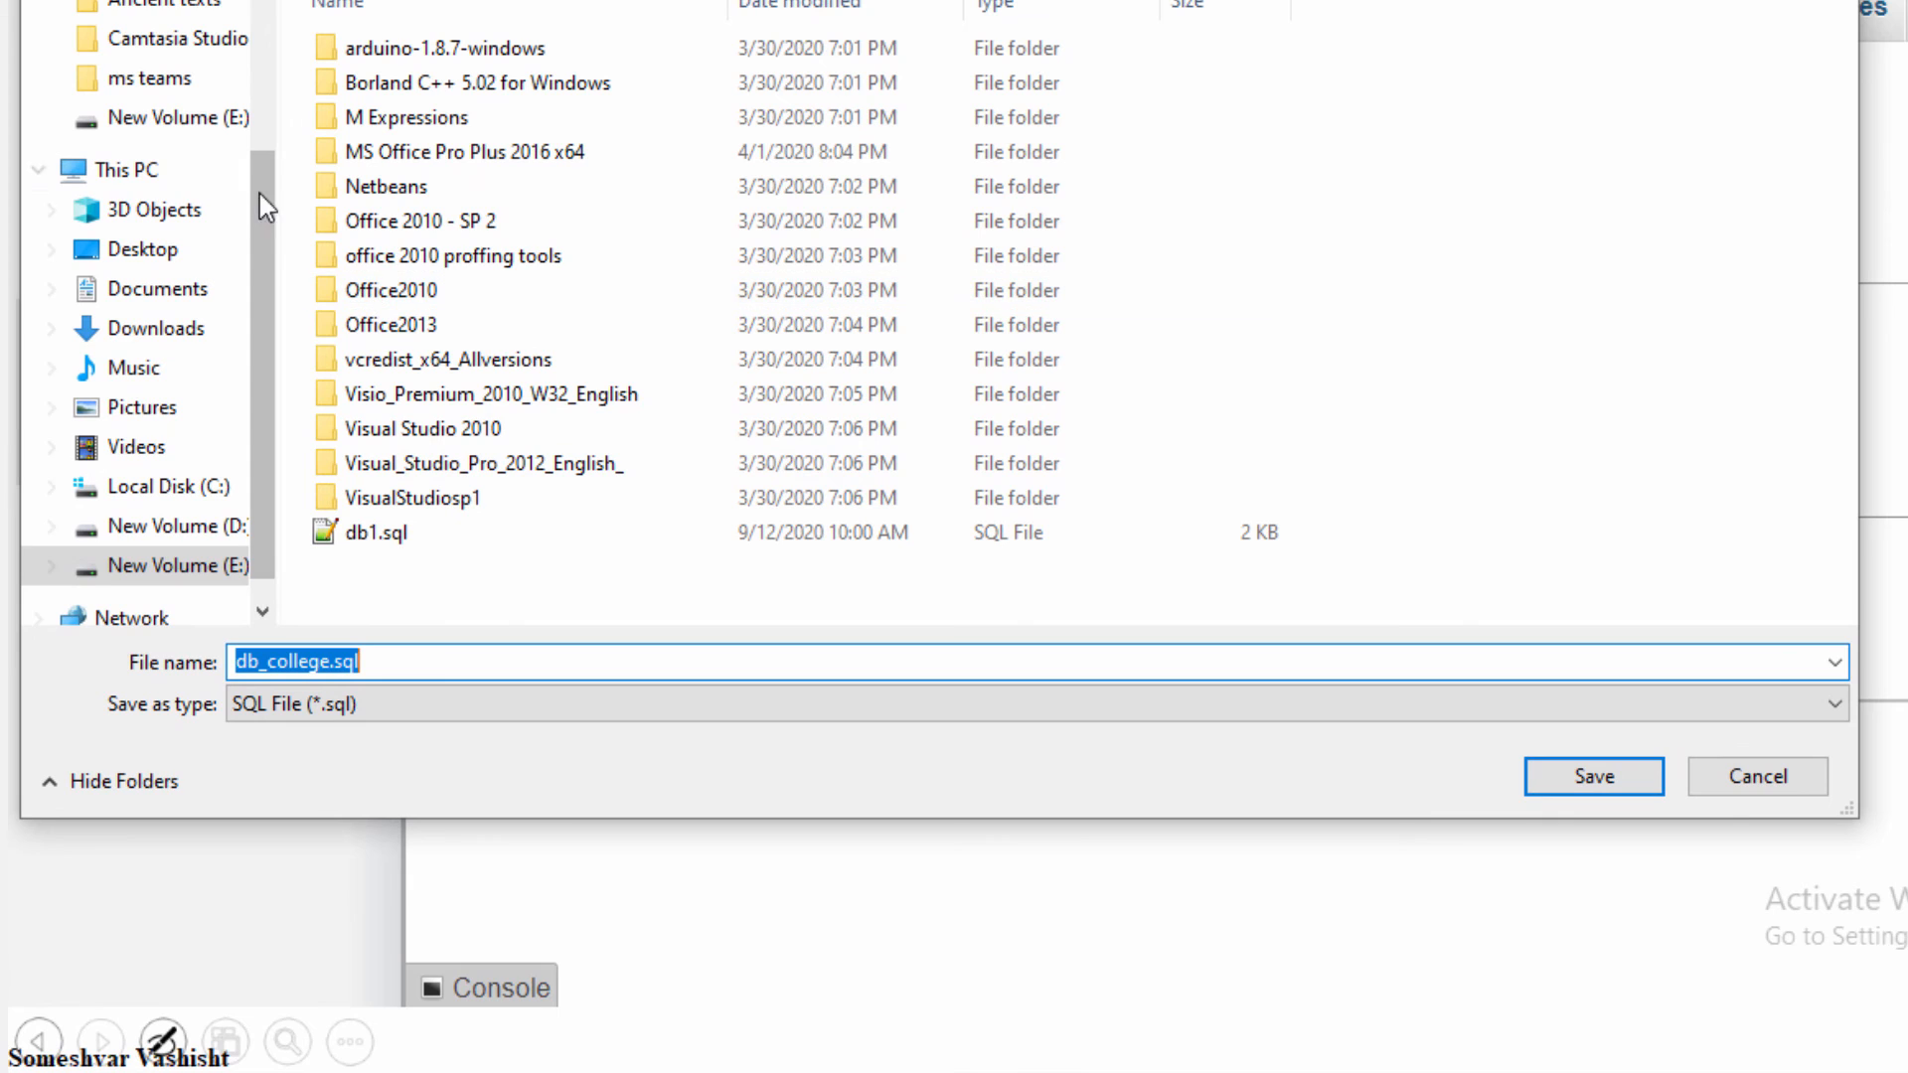
scroll(149, 174, up, 2)
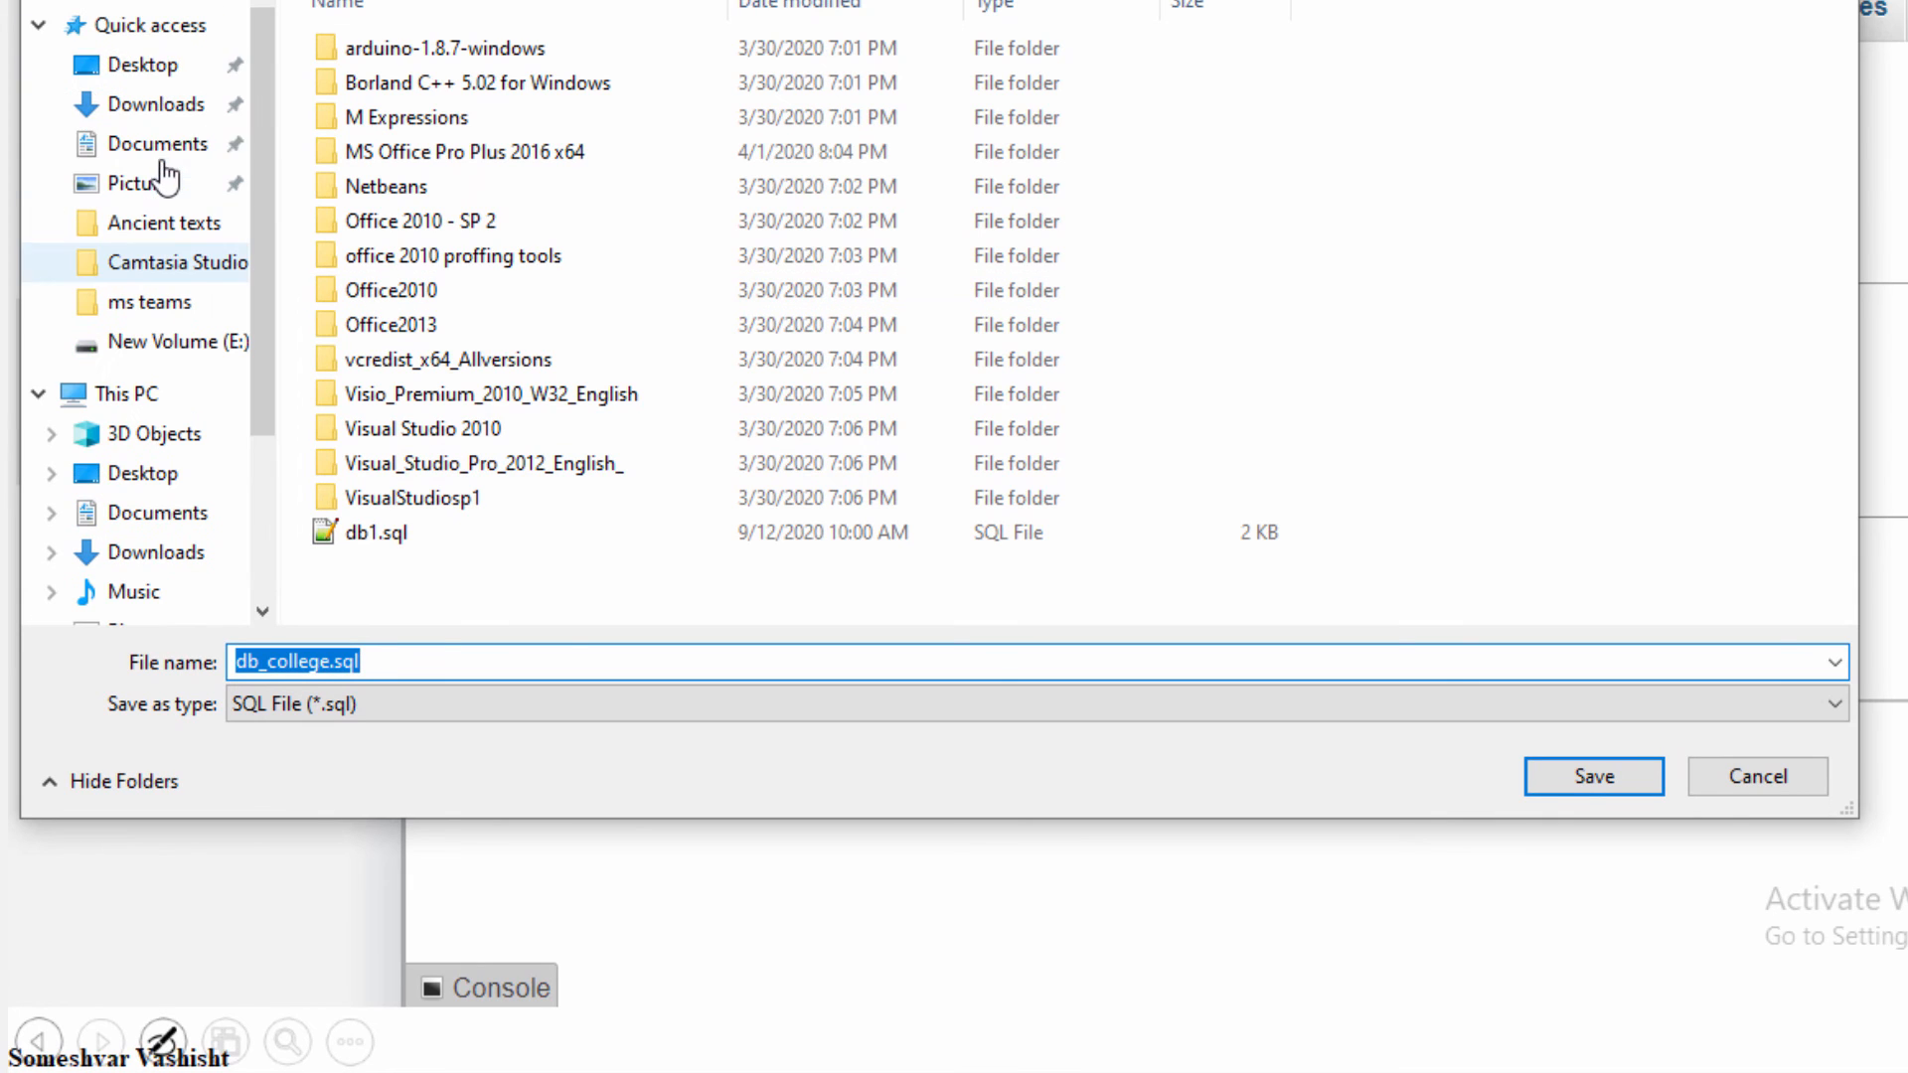
click(157, 72)
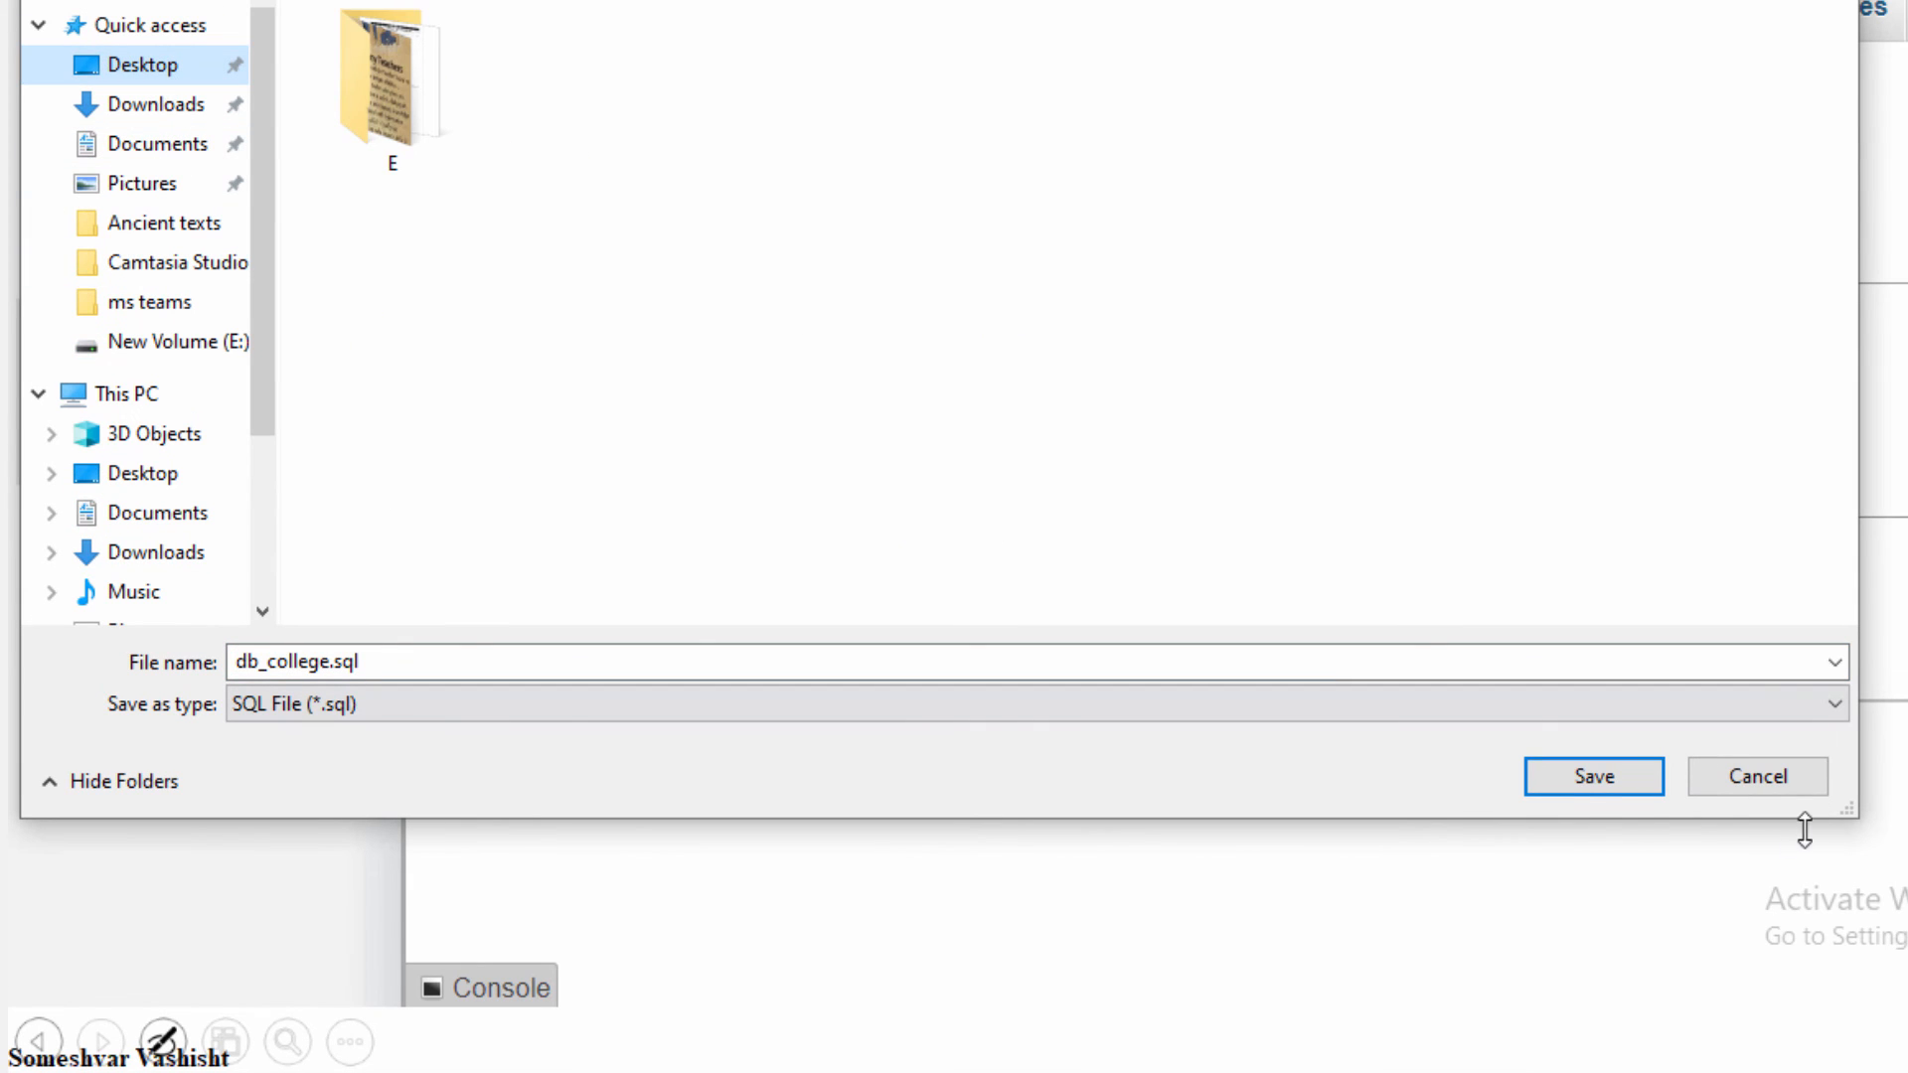
click(1586, 790)
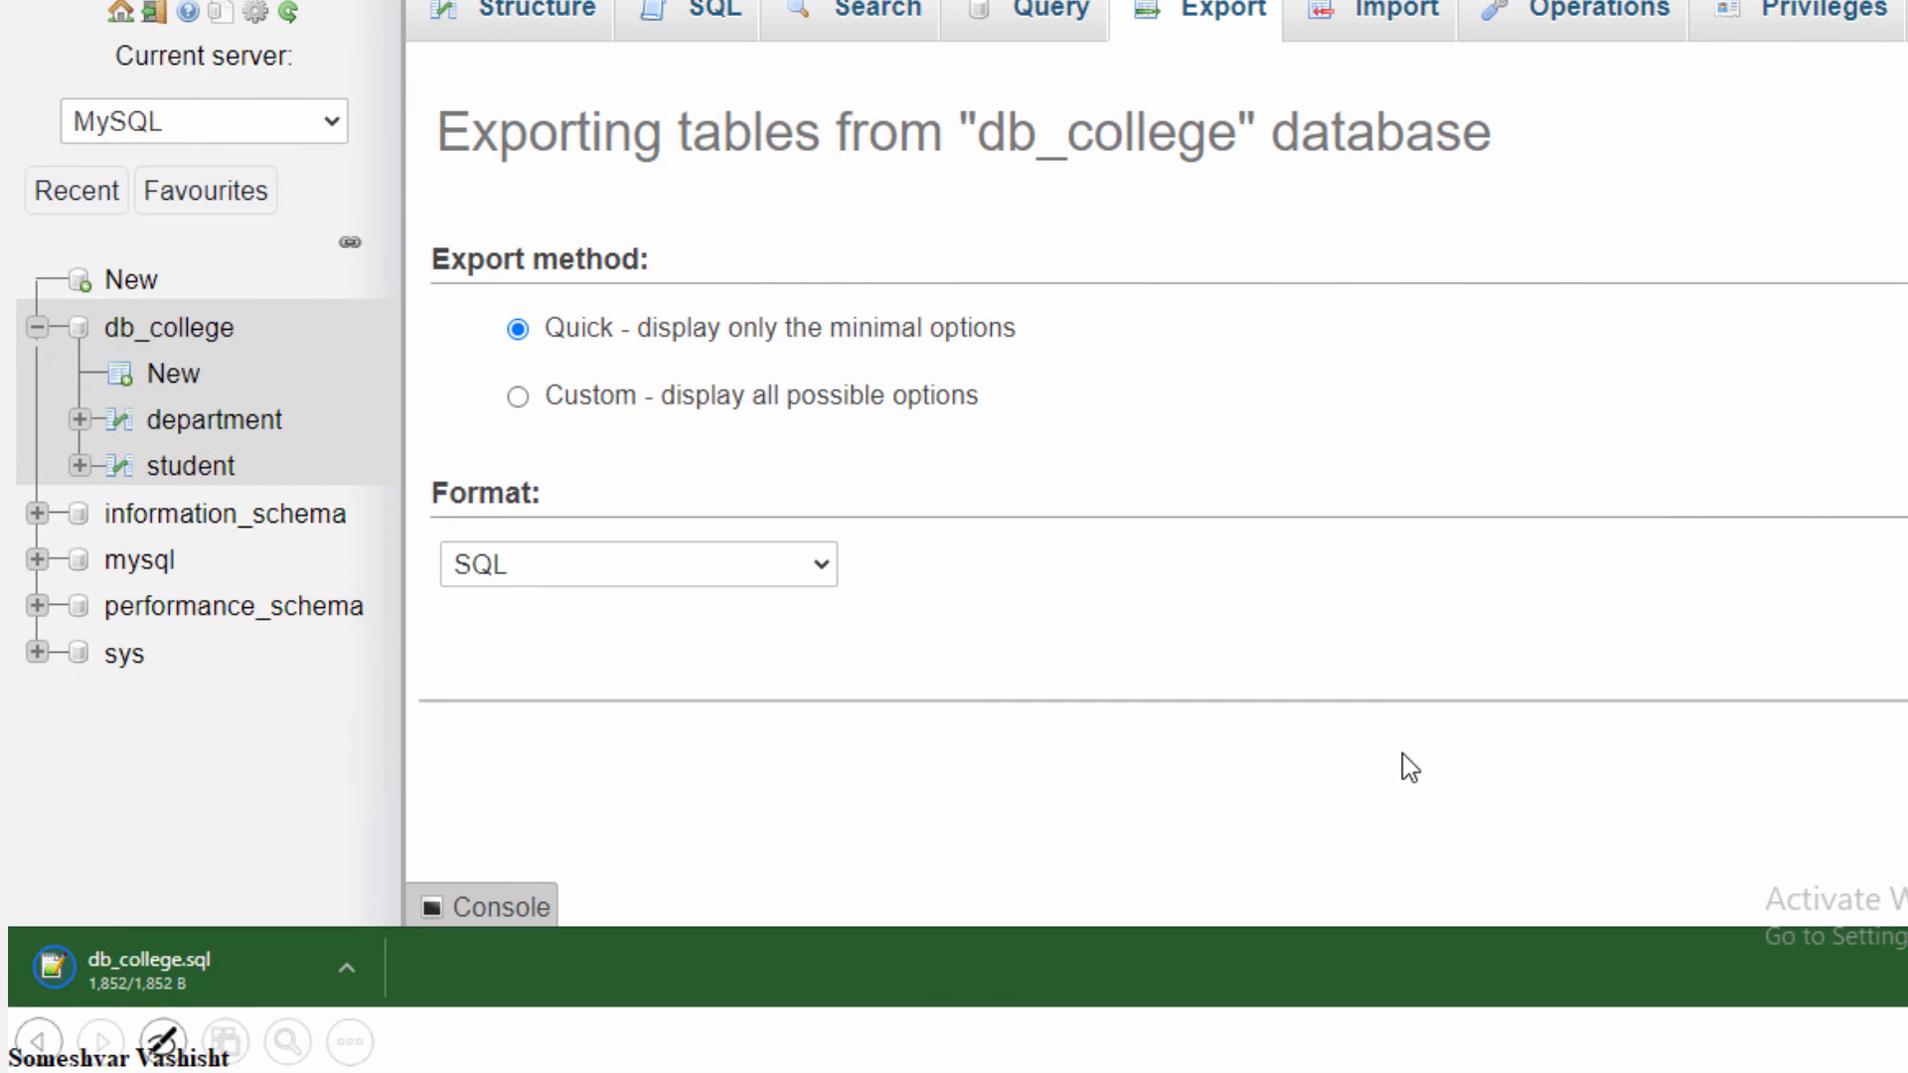
Open the exported db_college.sql in Notepad++, dismiss the Code::Stats API key request and inspect the dump's header and database name
click(347, 967)
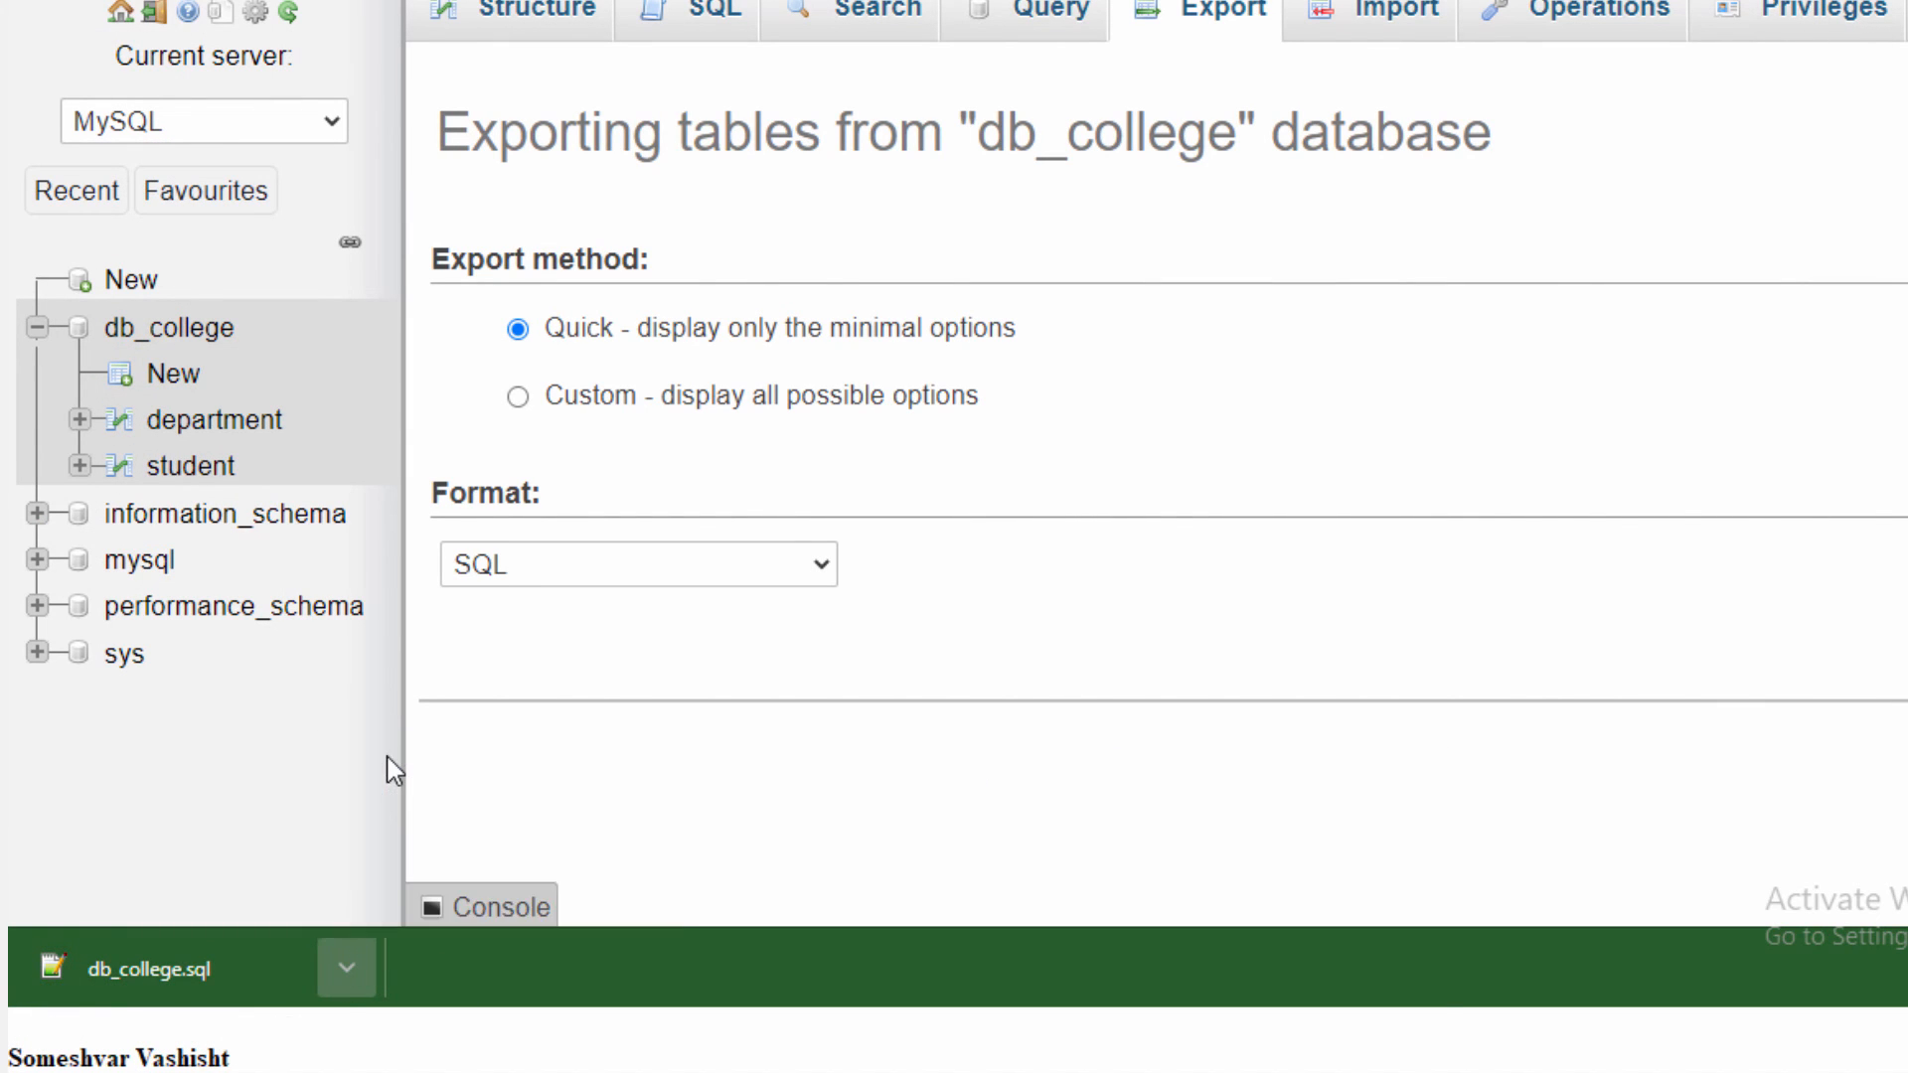
click(390, 760)
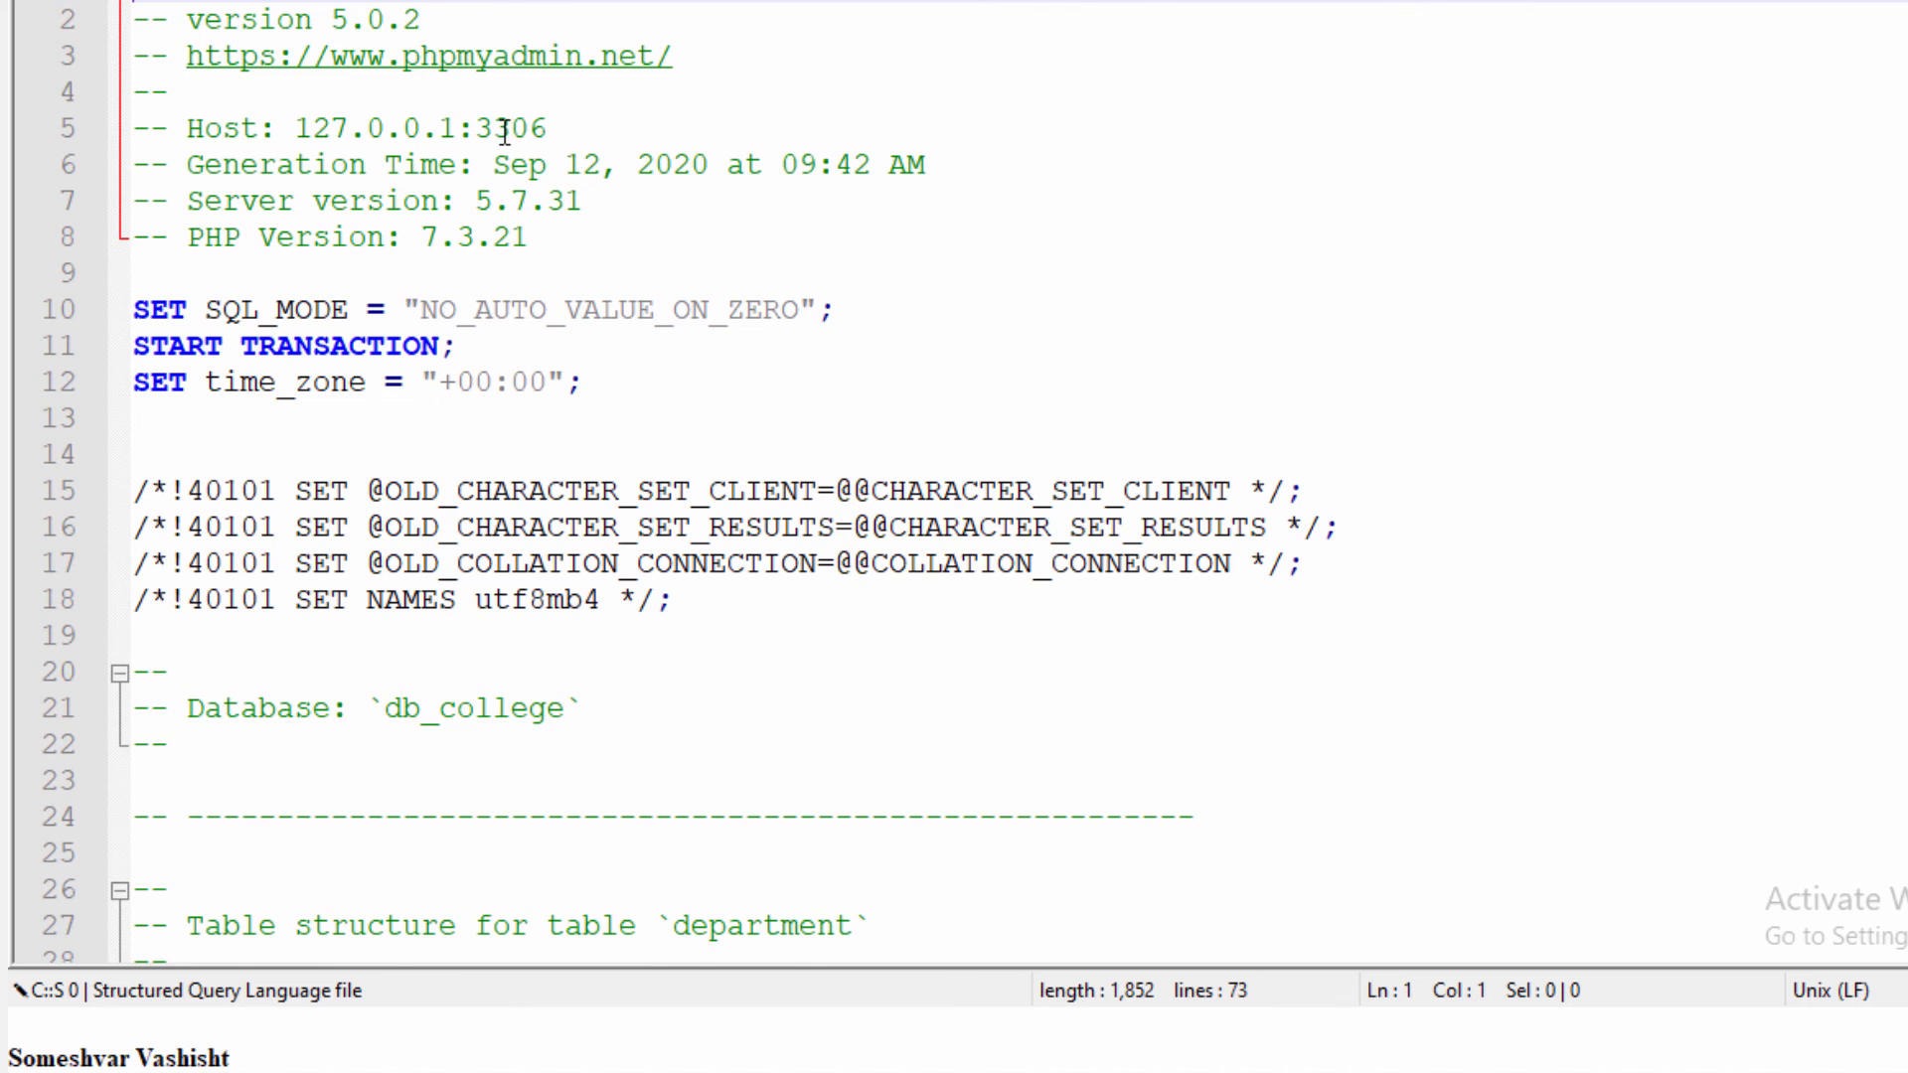
scroll(506, 139, down, 1)
scroll(515, 364, down, 3)
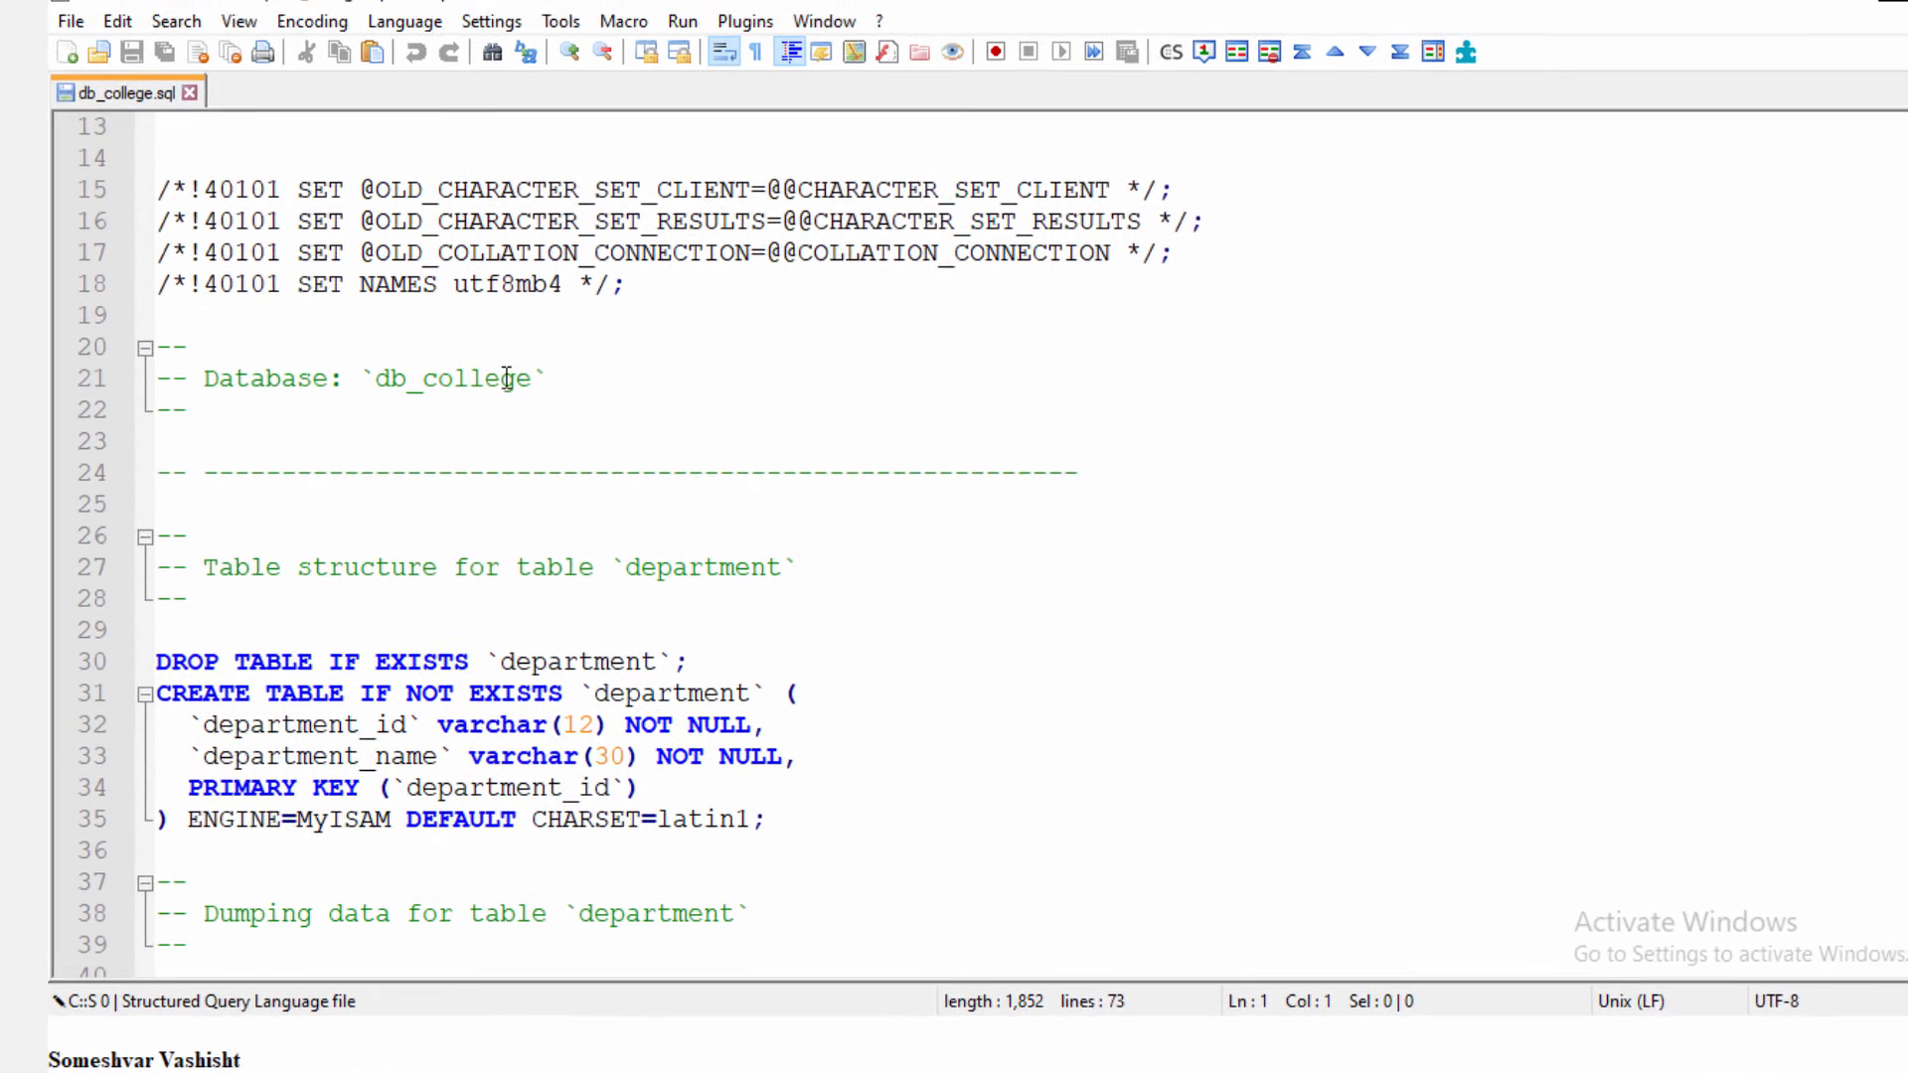
drag(389, 278, 450, 285)
drag(428, 405, 527, 397)
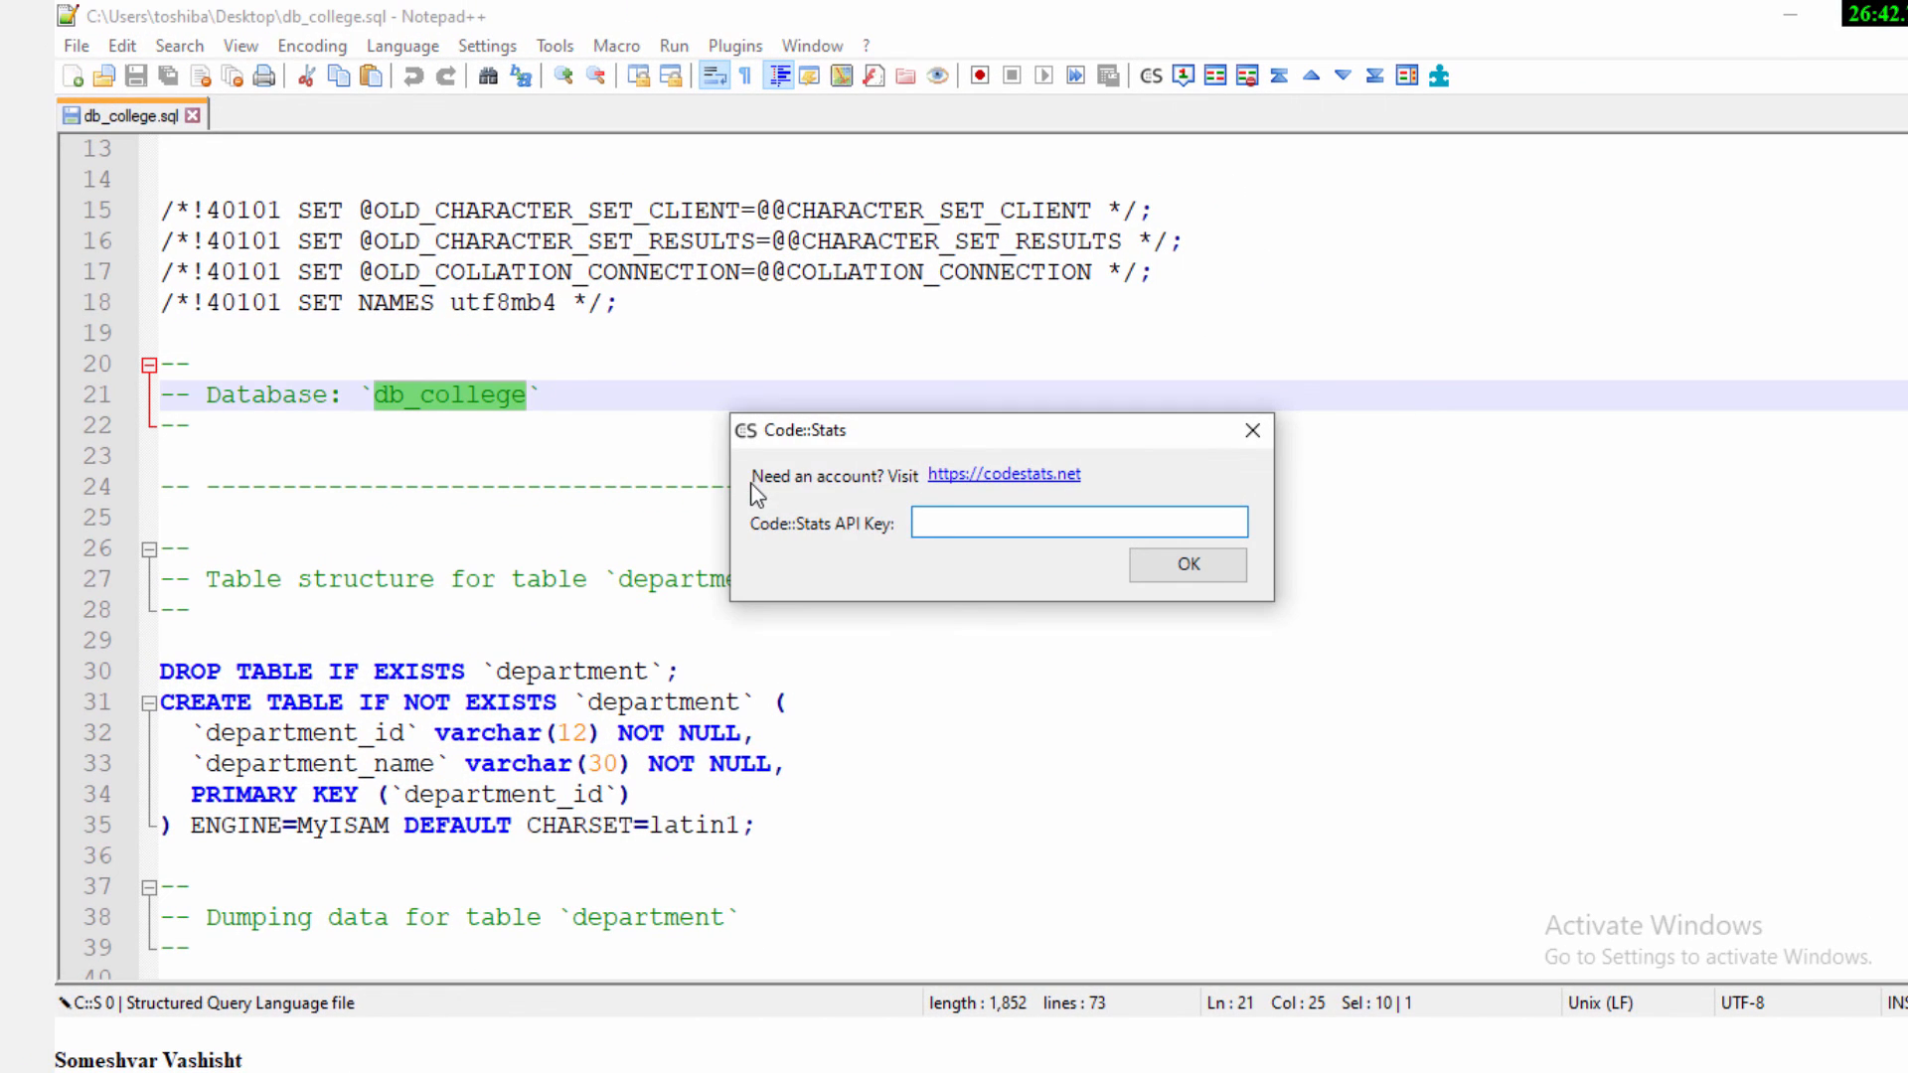
click(1252, 430)
scroll(924, 604, down, 2)
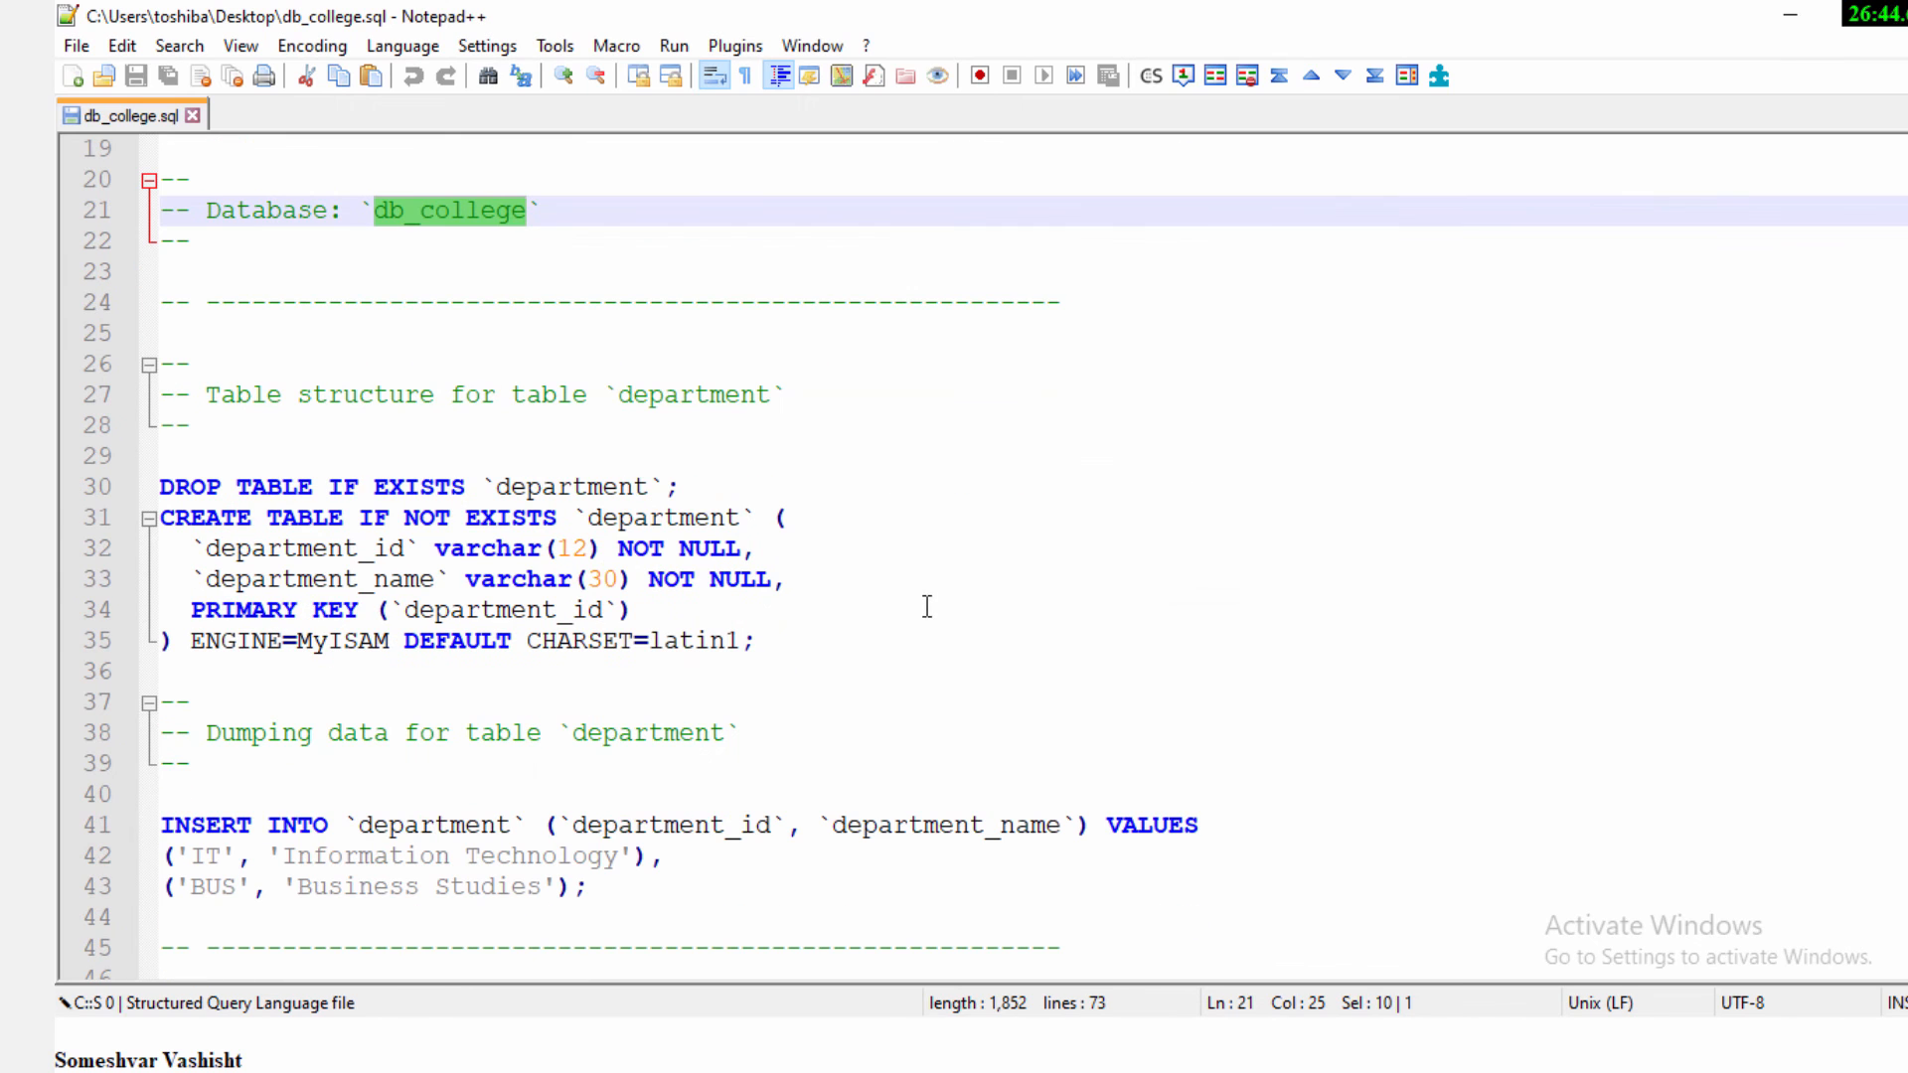
Examine the department table's column definitions and inserted rows in the SQL dump
scroll(314, 537, down, 2)
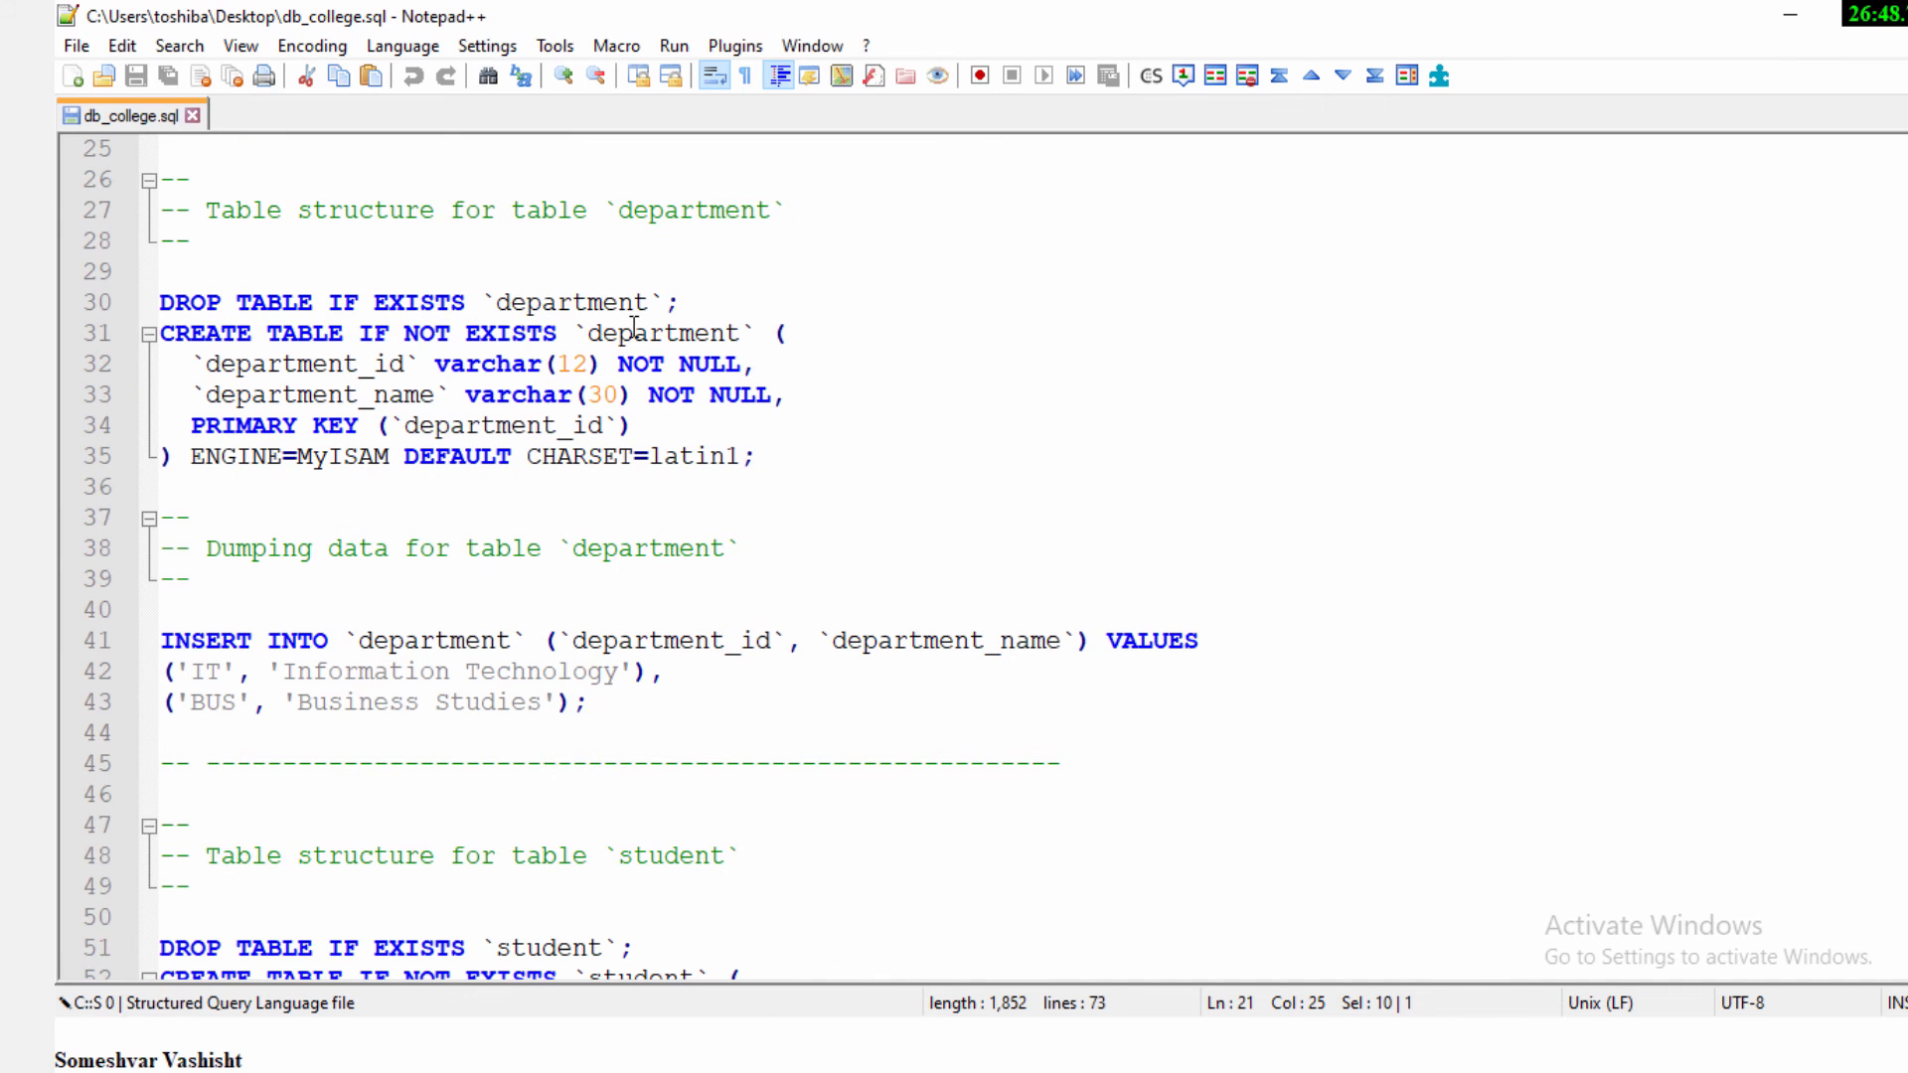
click(352, 367)
click(348, 394)
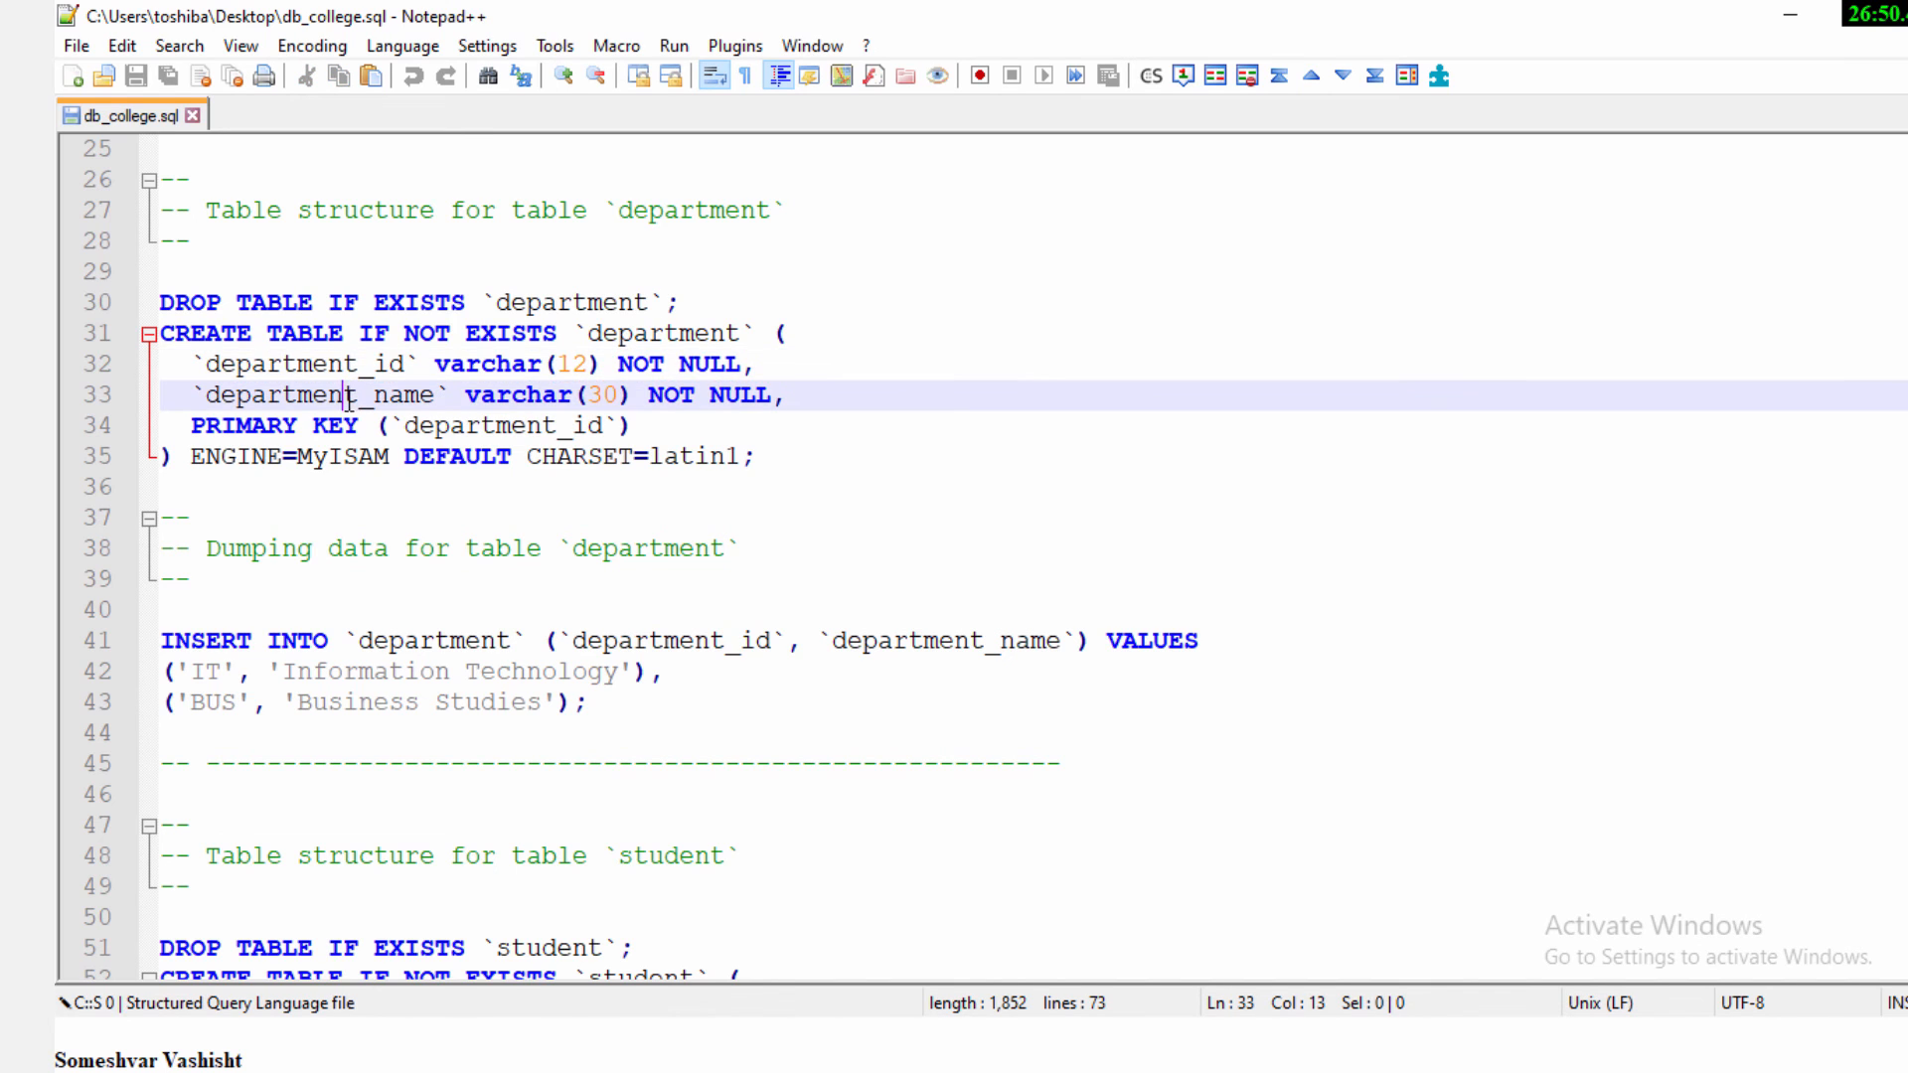
scroll(348, 397, down, 2)
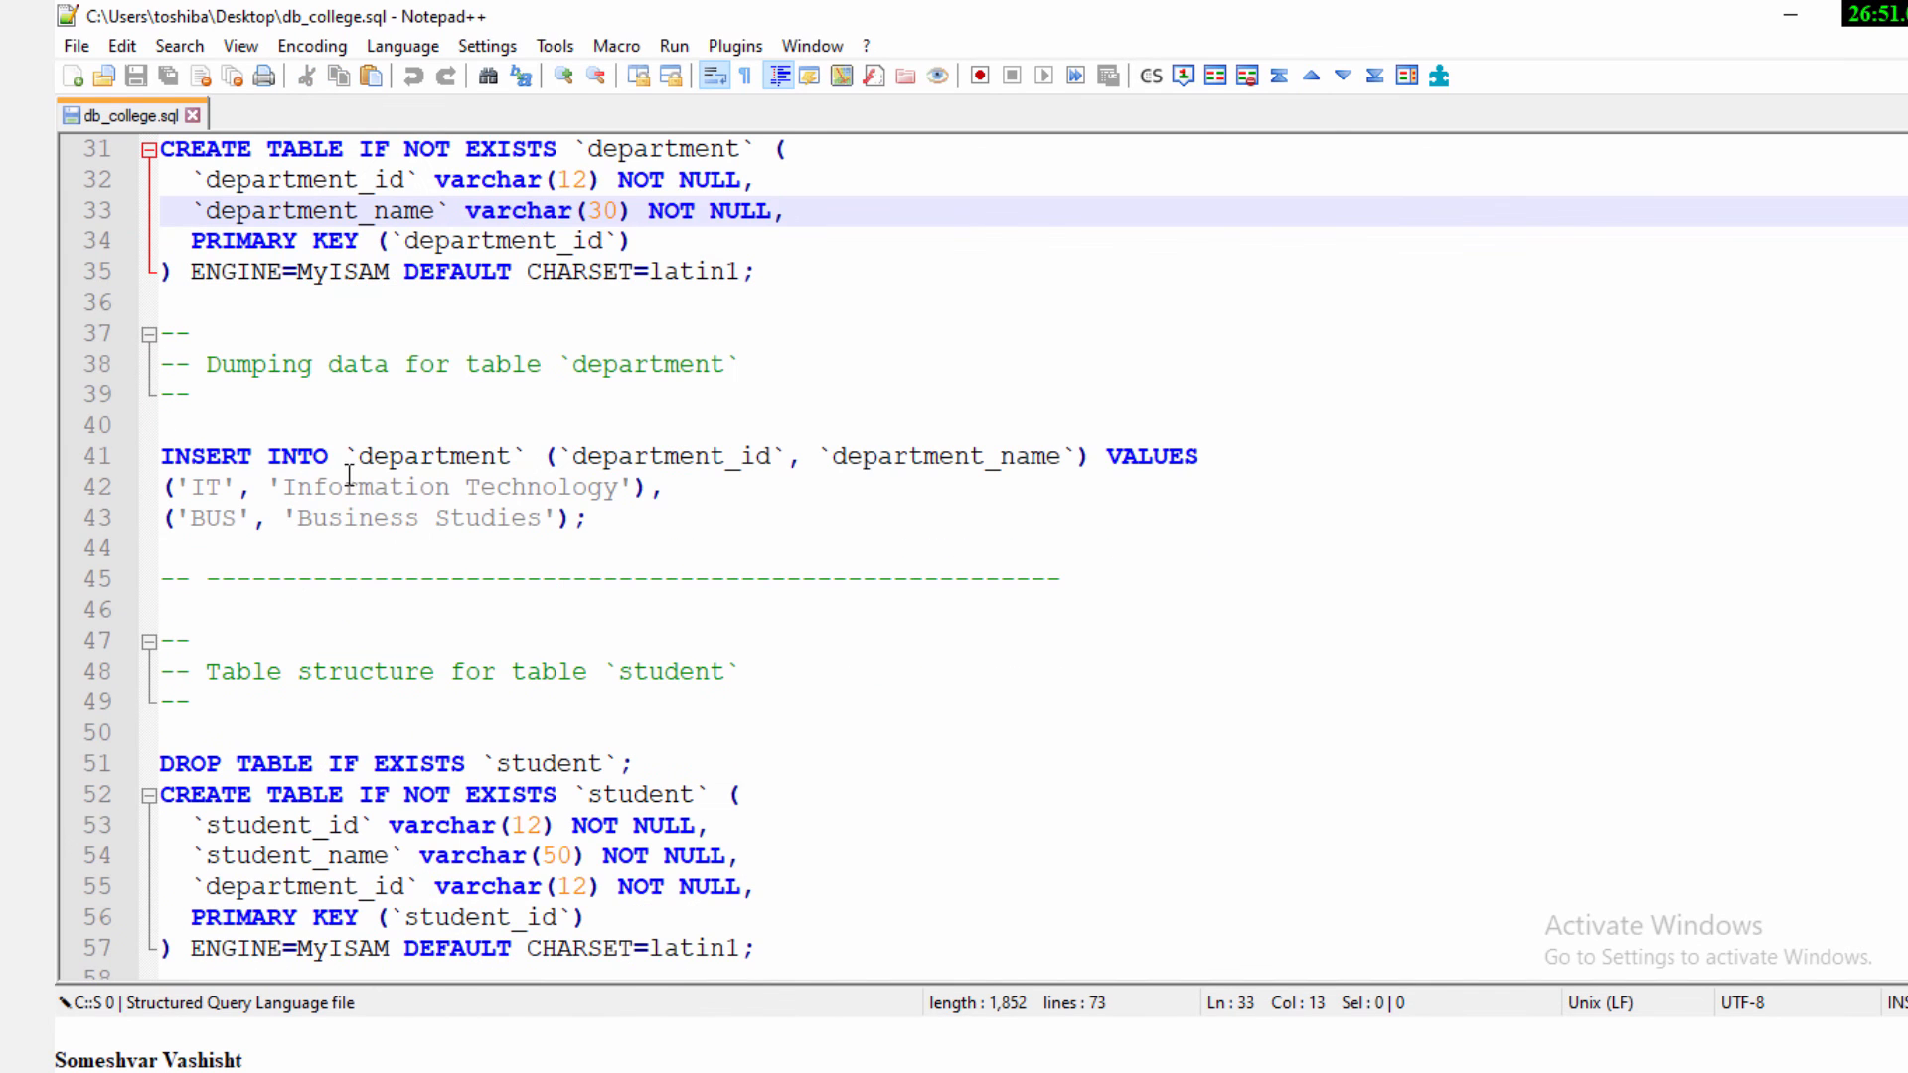
click(402, 486)
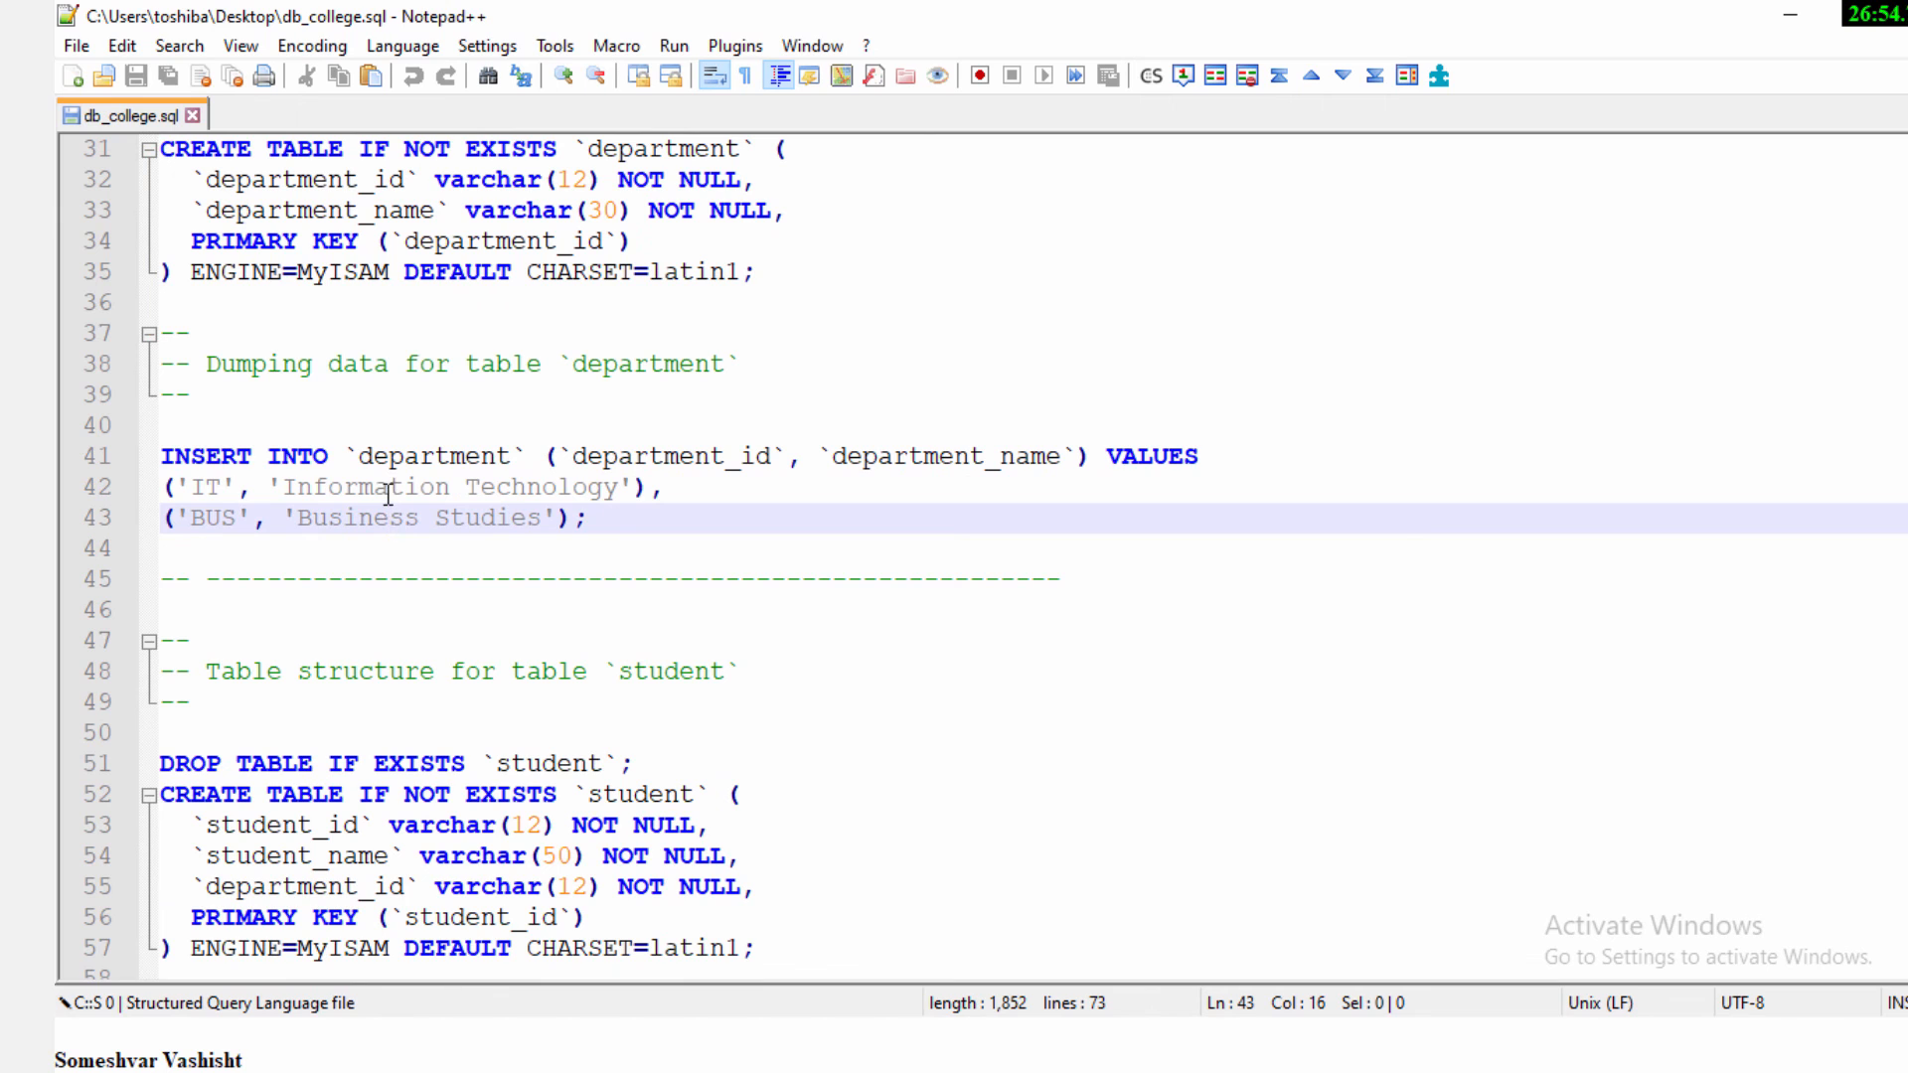
click(391, 488)
click(384, 514)
scroll(497, 545, down, 2)
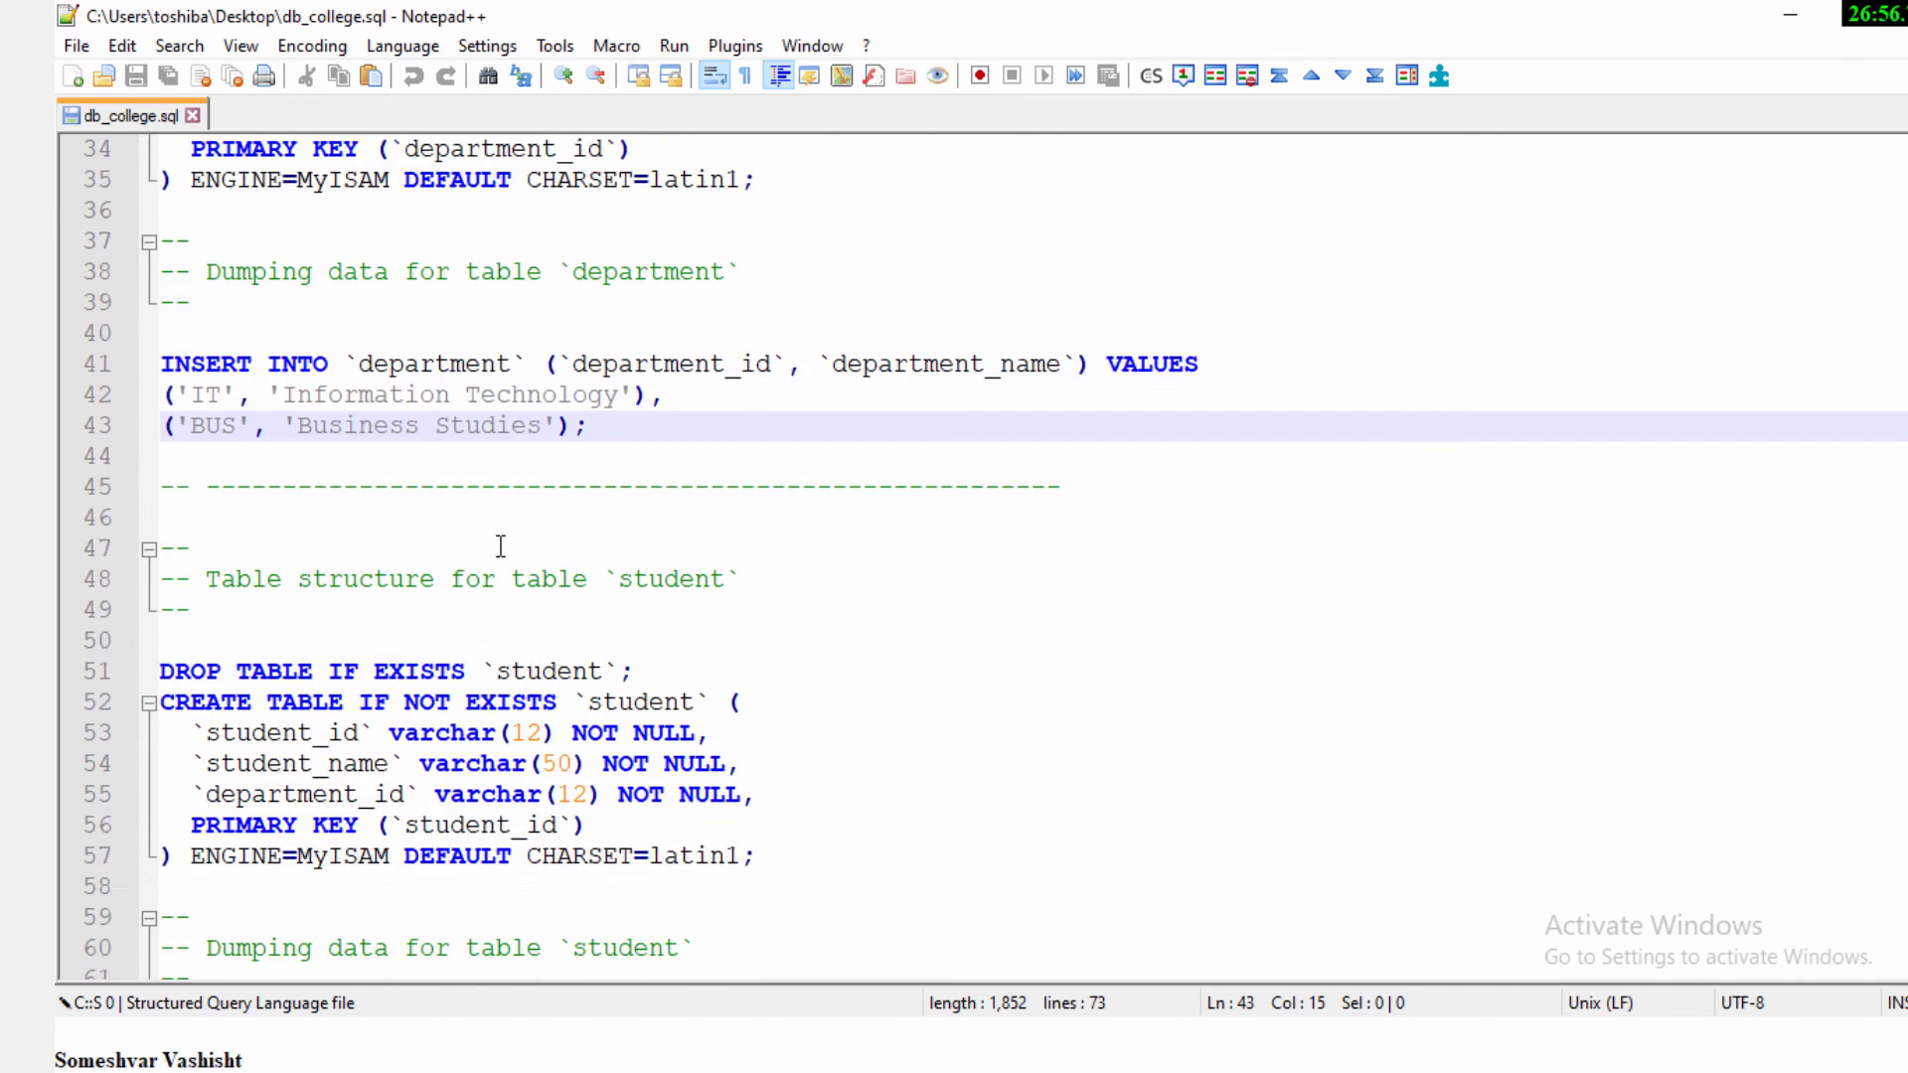
Examine the student table's structure and inserted rows in the dump, and close the file to return to phpMyAdmin
double_click(593, 611)
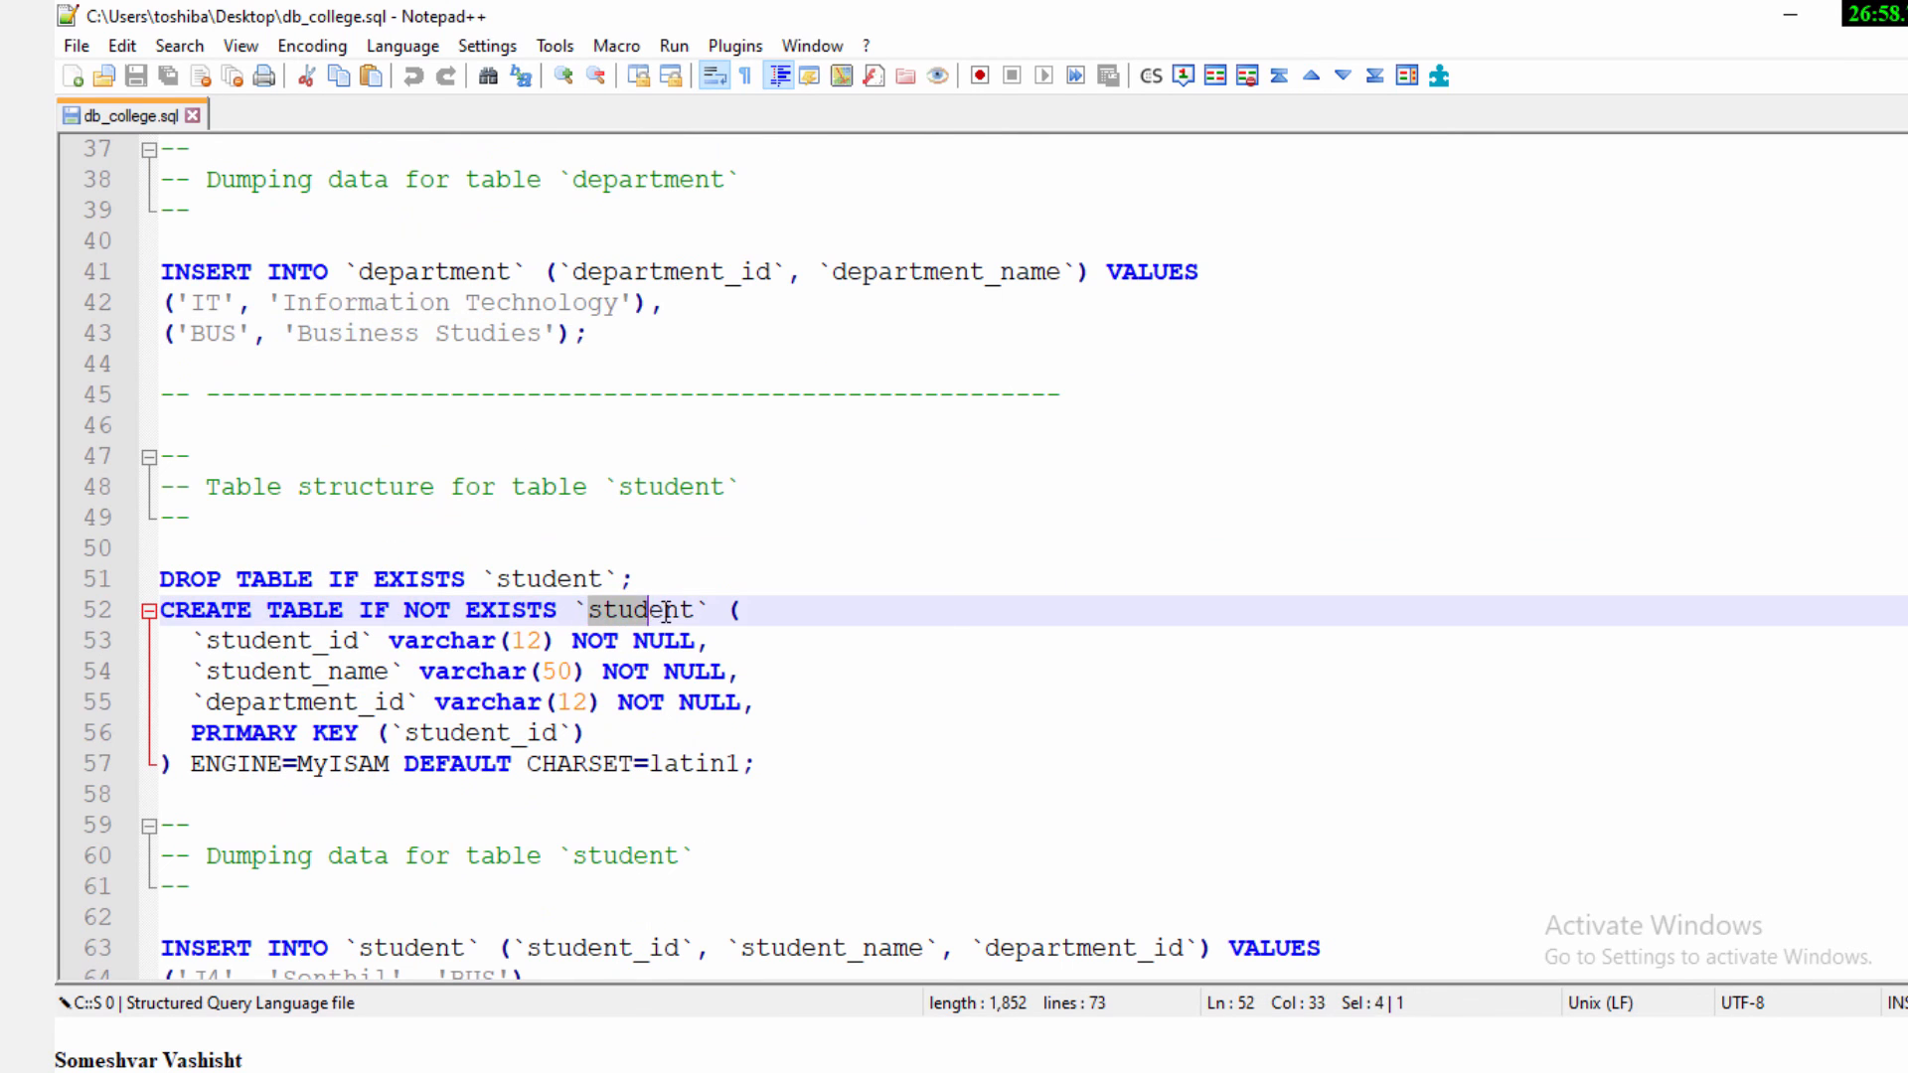
scroll(429, 597, down, 2)
scroll(429, 597, down, 1)
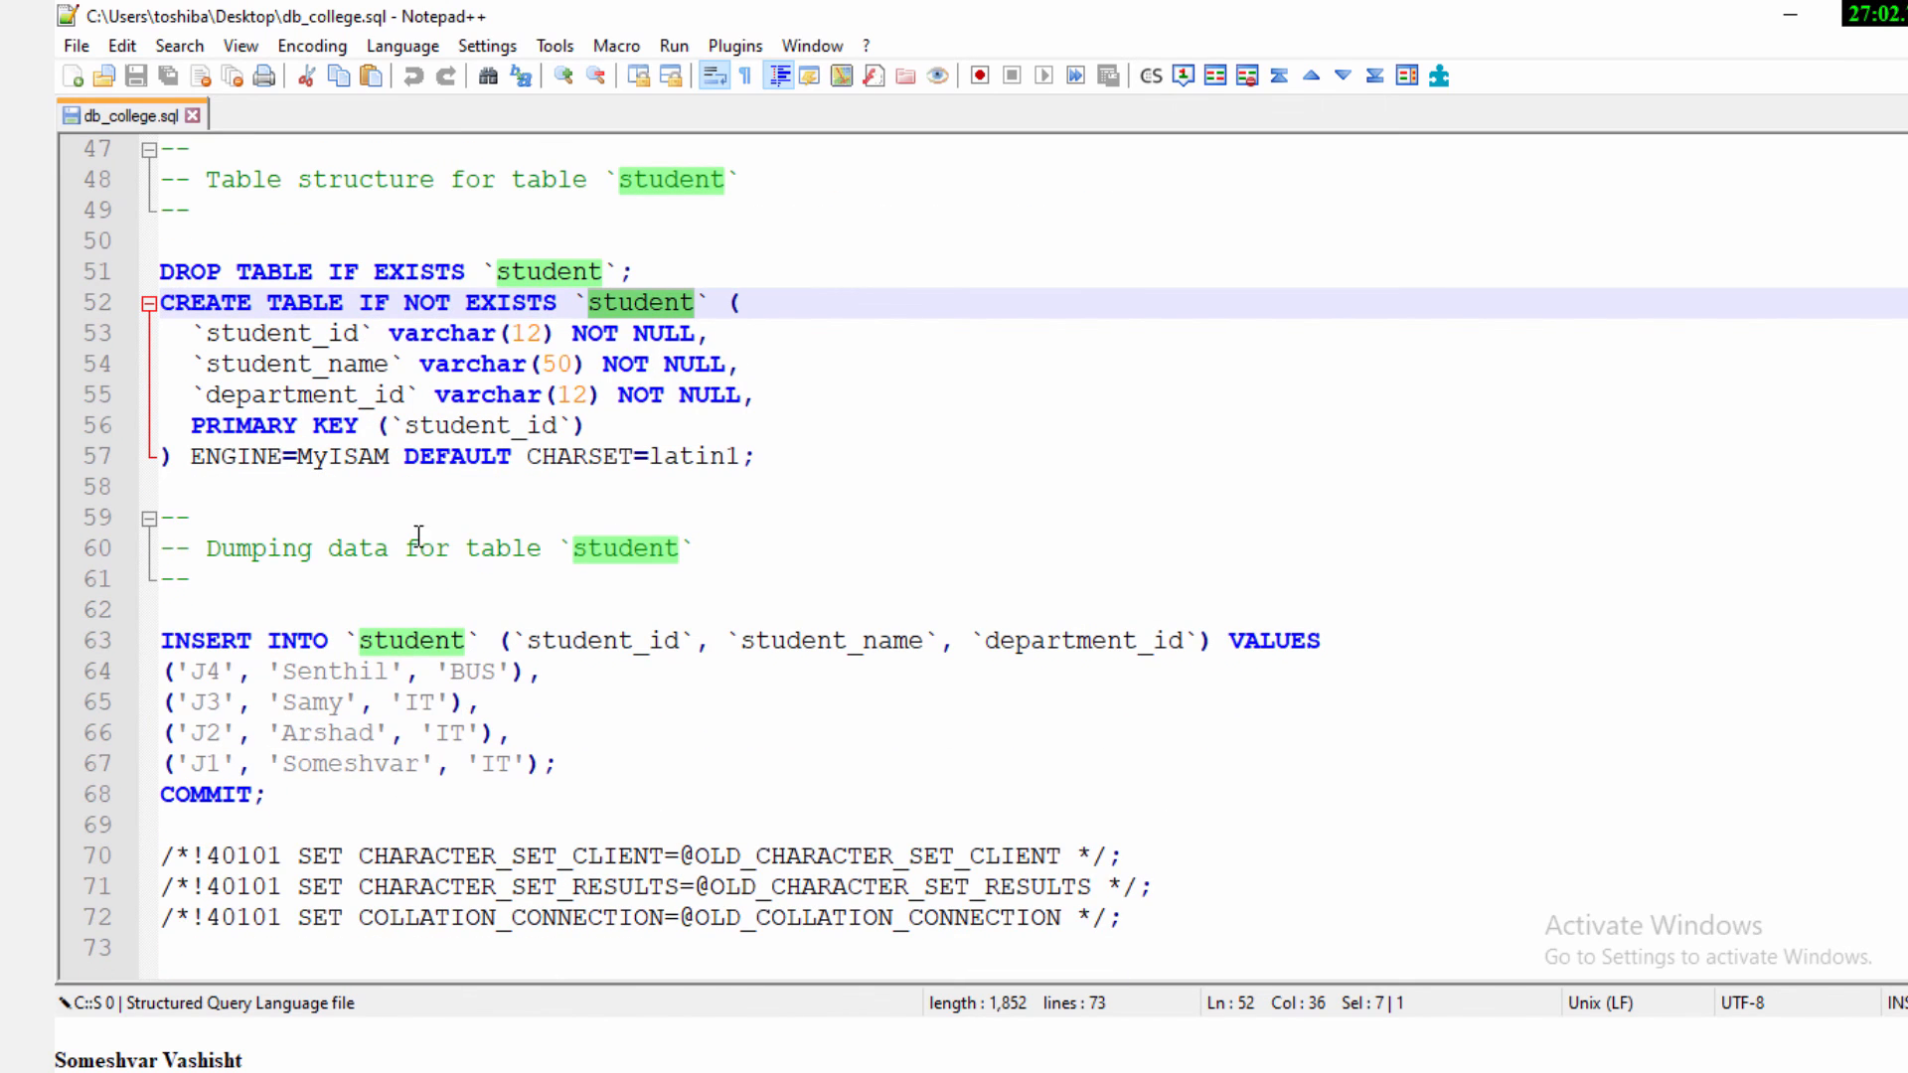
scroll(381, 556, up, 15)
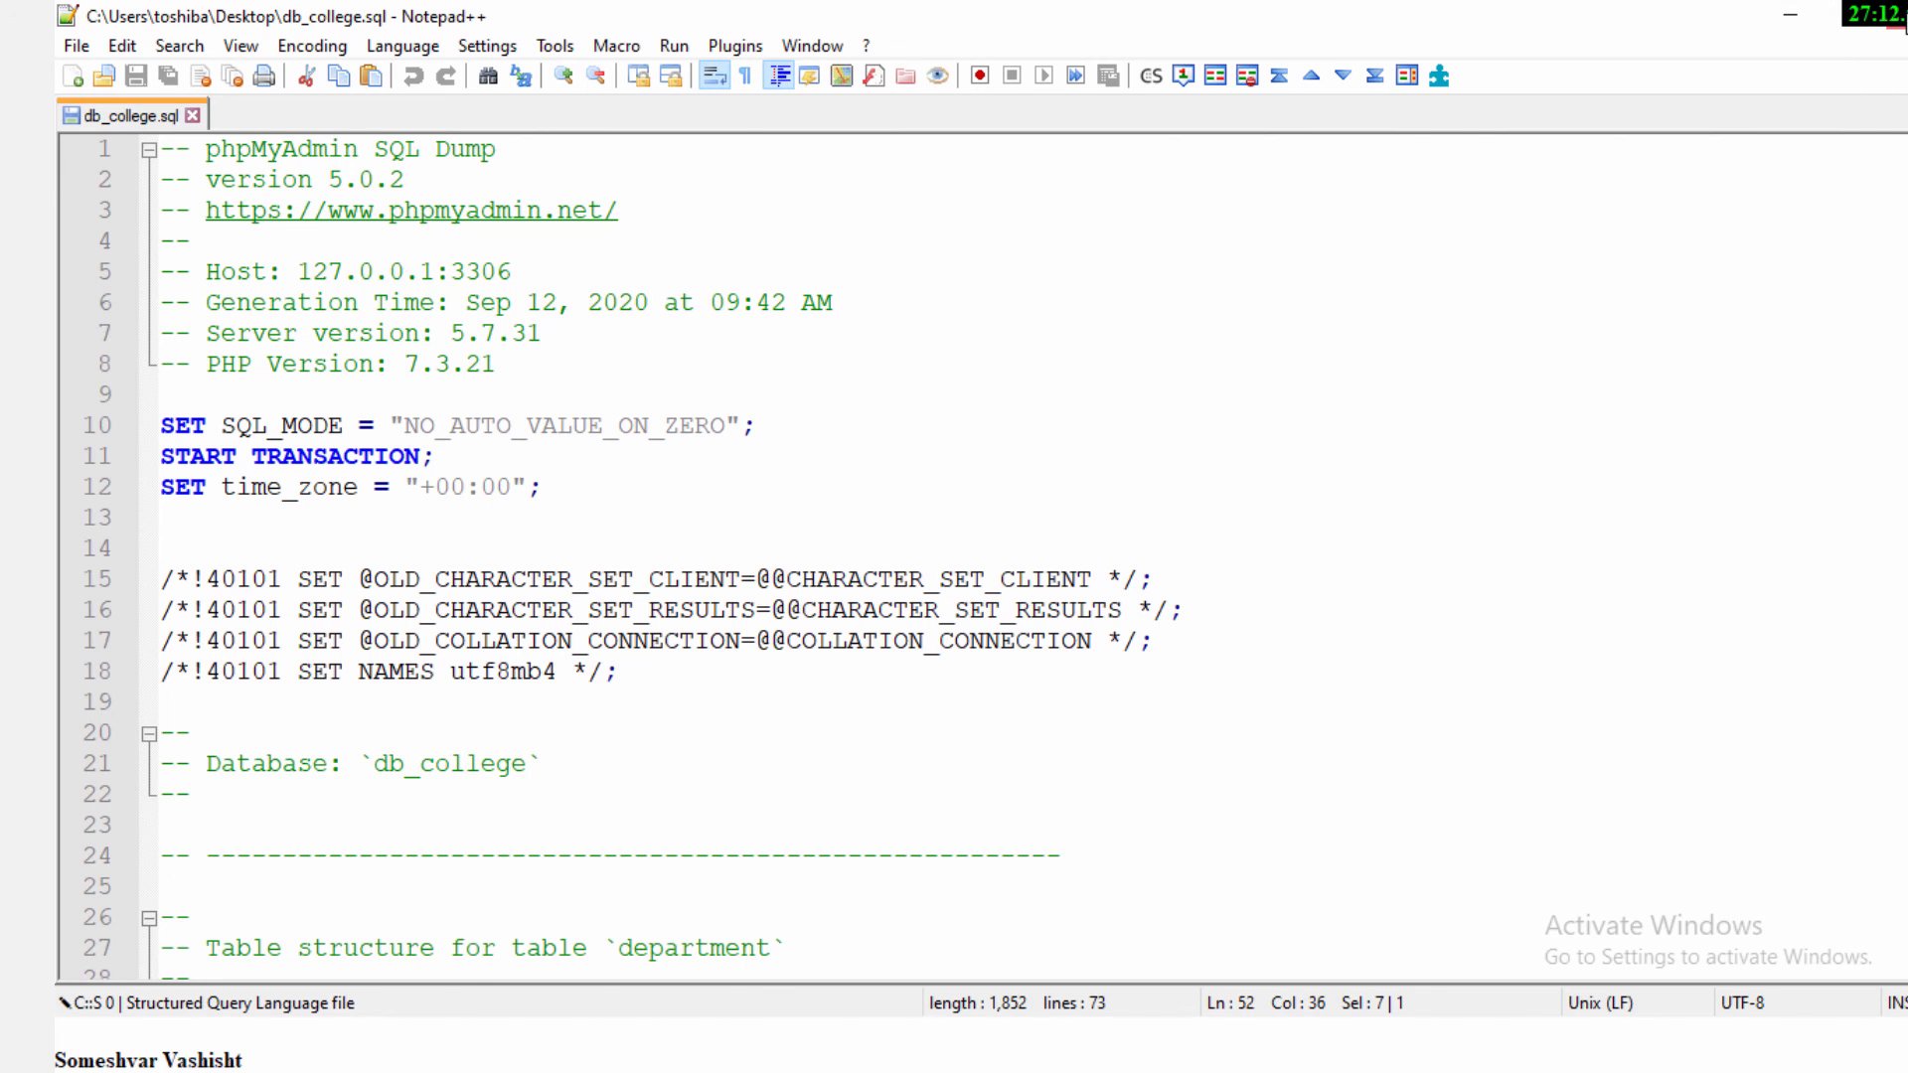
click(1900, 27)
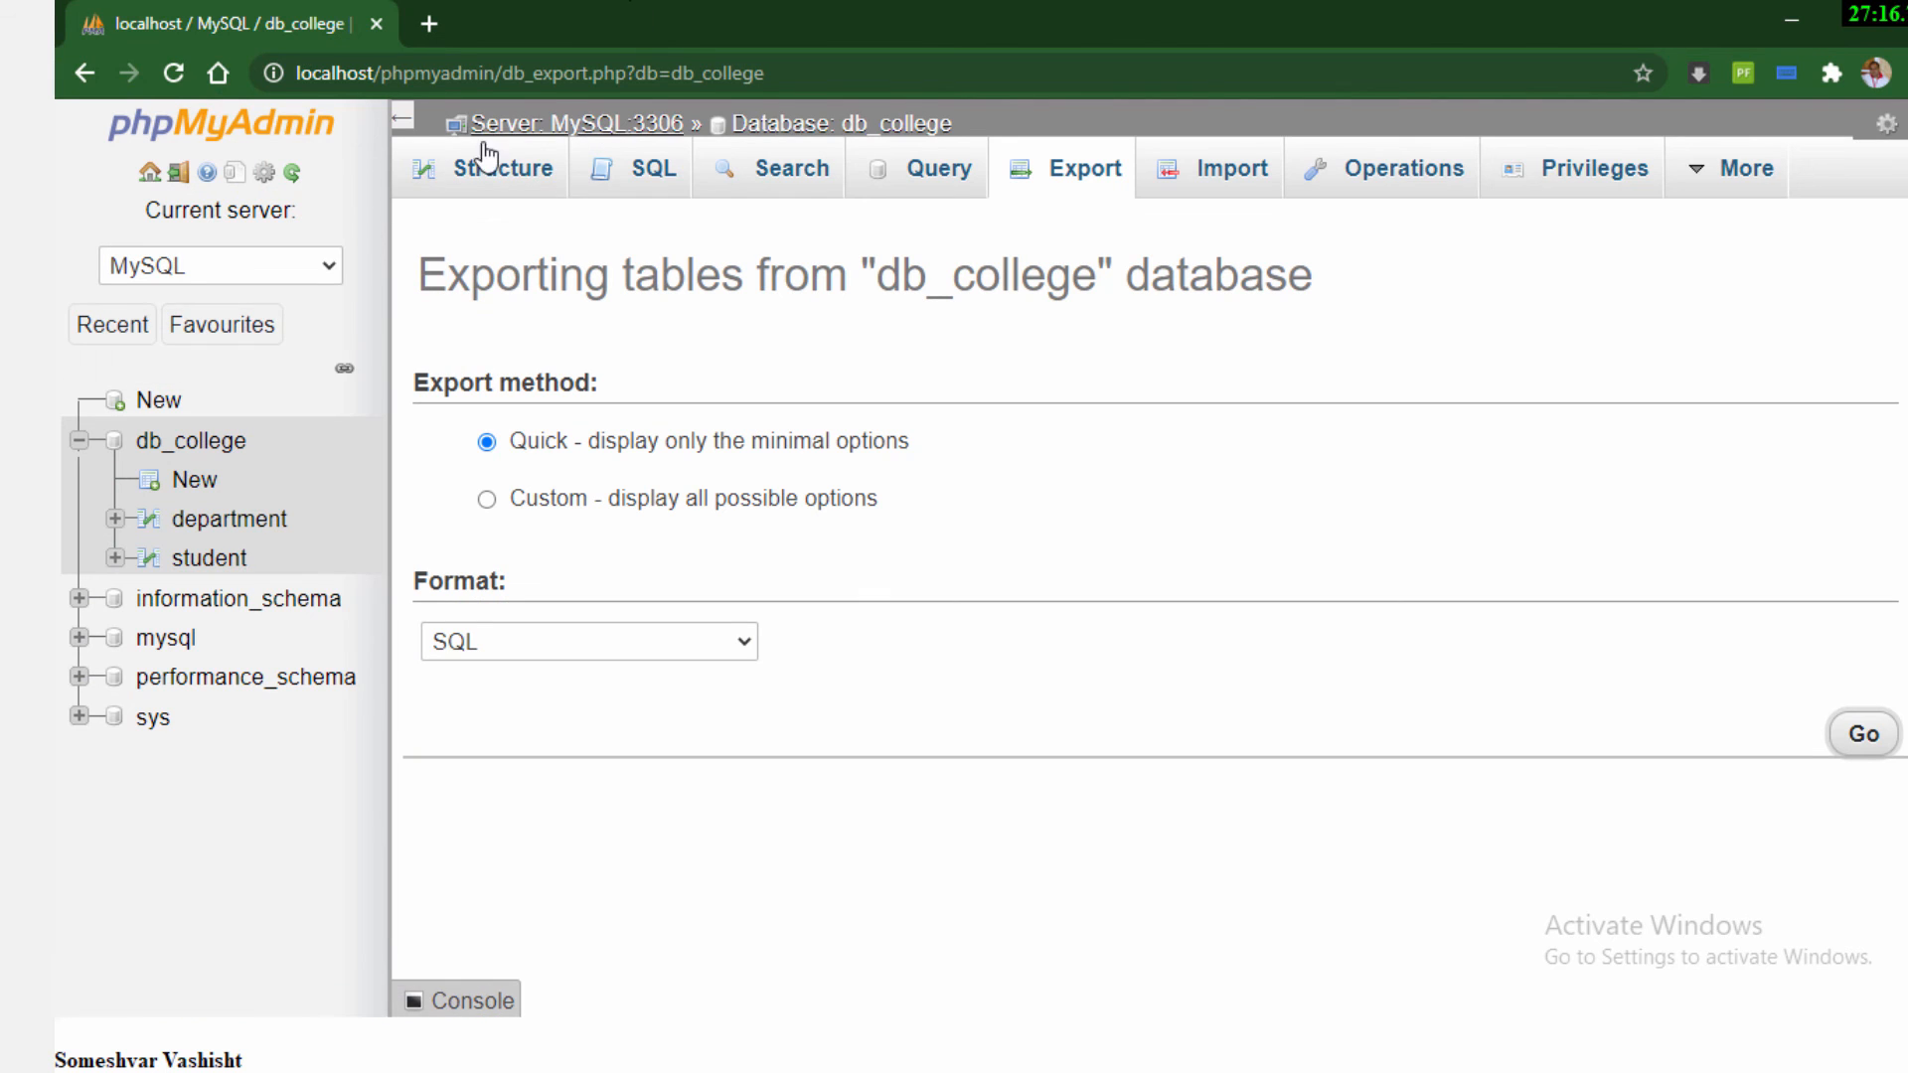
Drop the db_college database from the server's list of databases
click(134, 175)
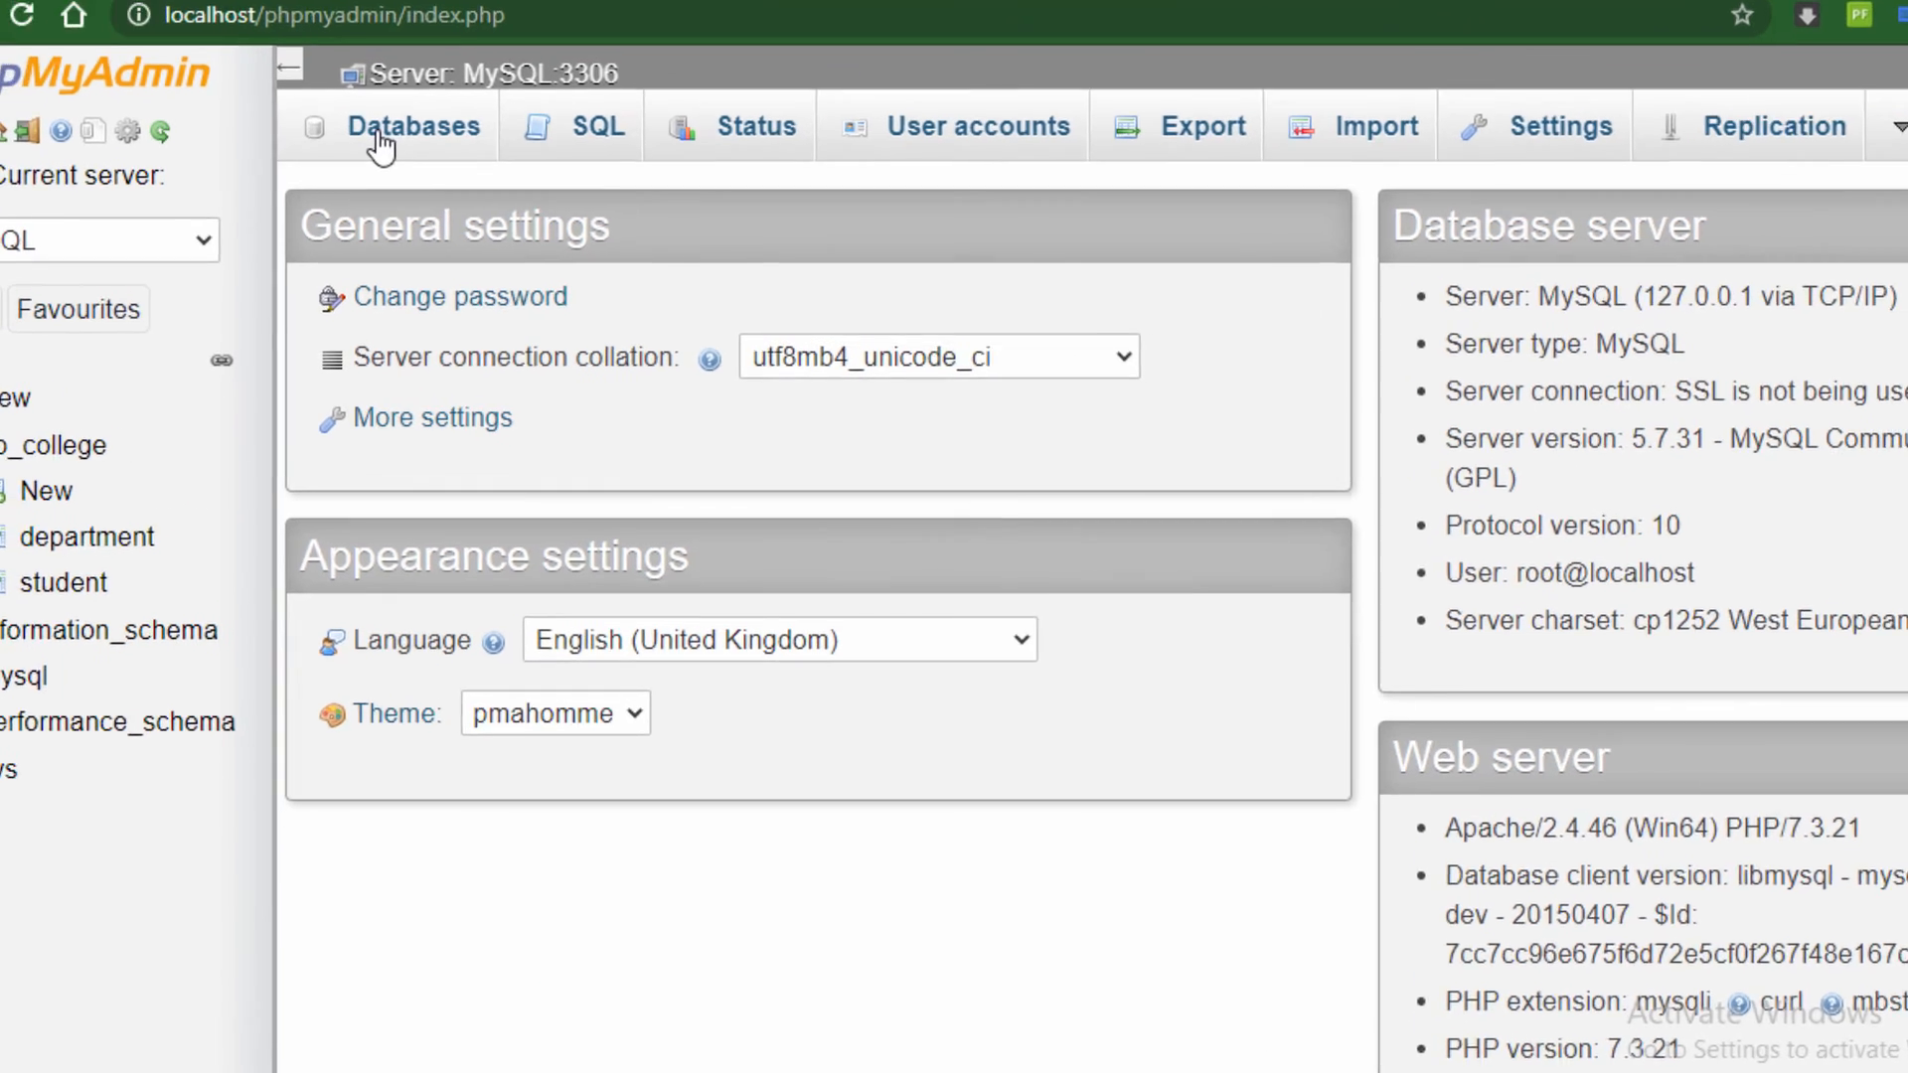
click(397, 171)
click(114, 606)
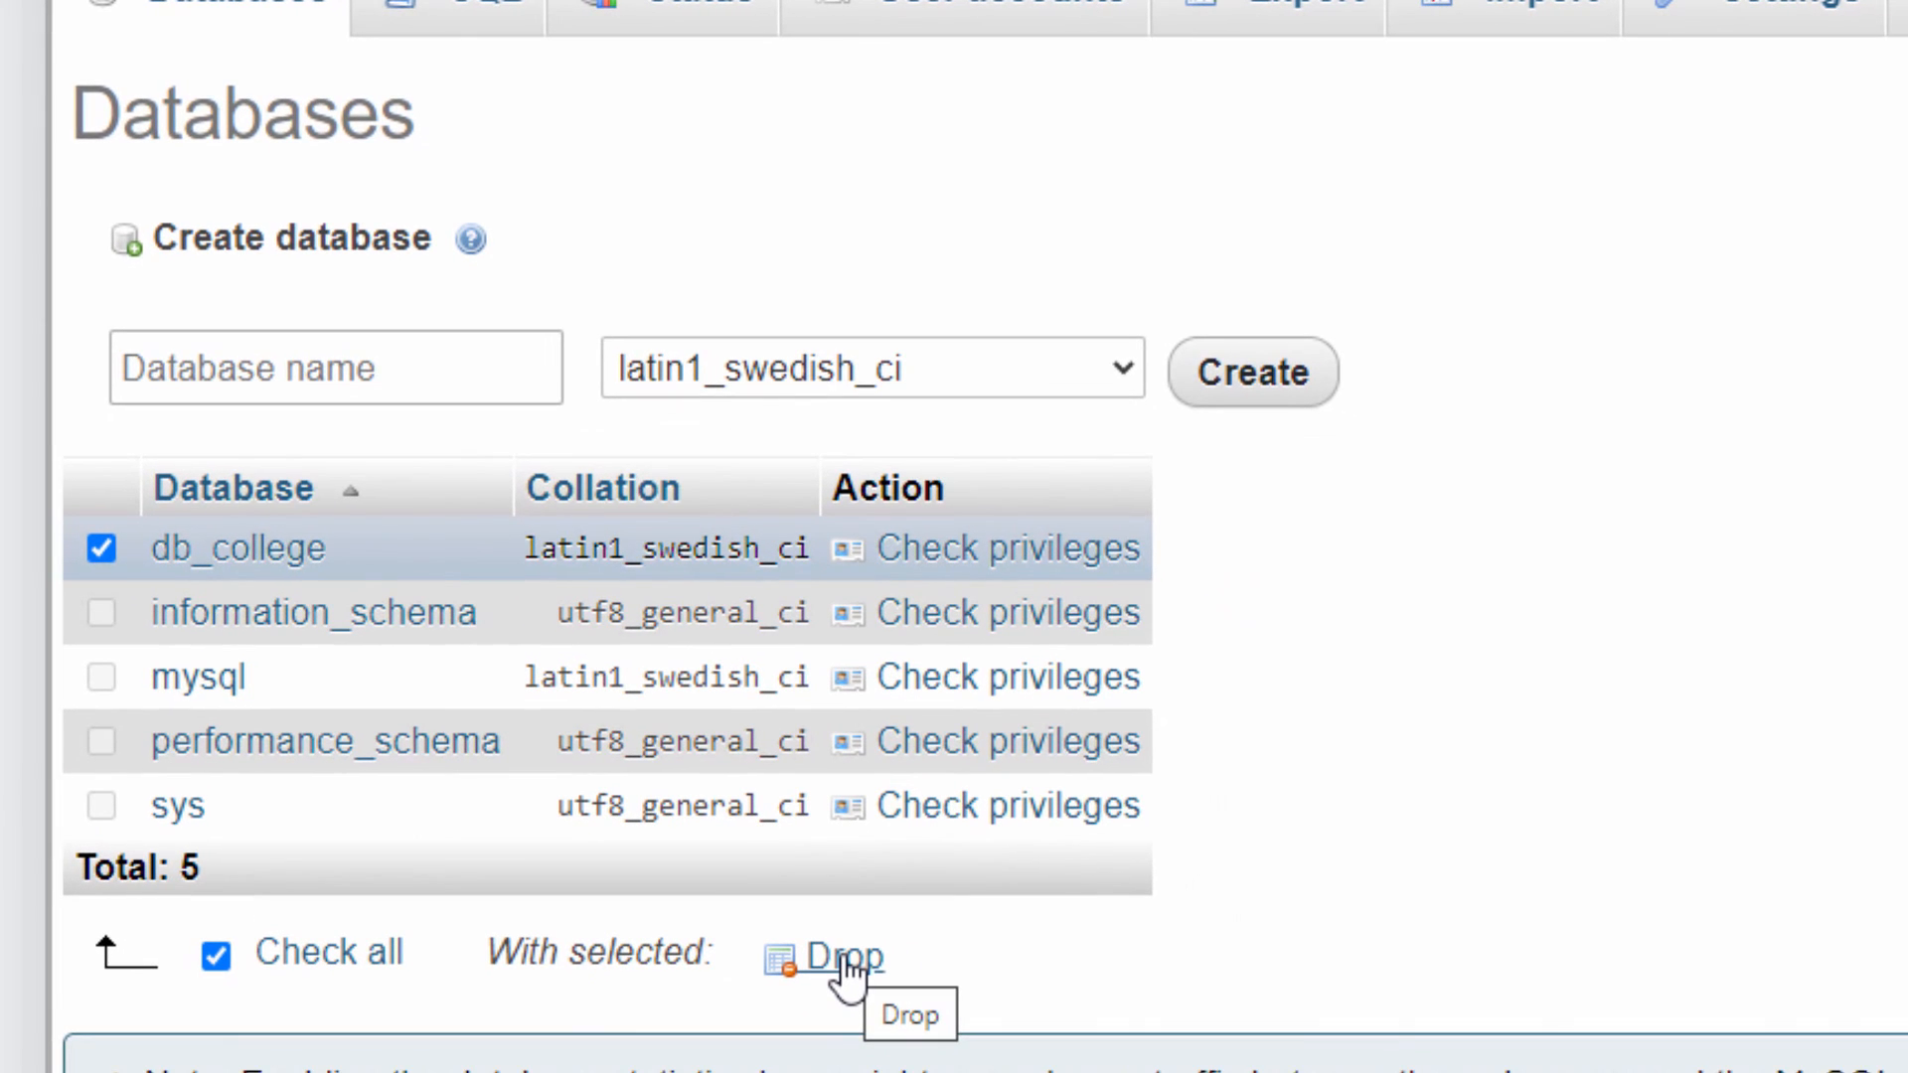
click(843, 957)
click(982, 795)
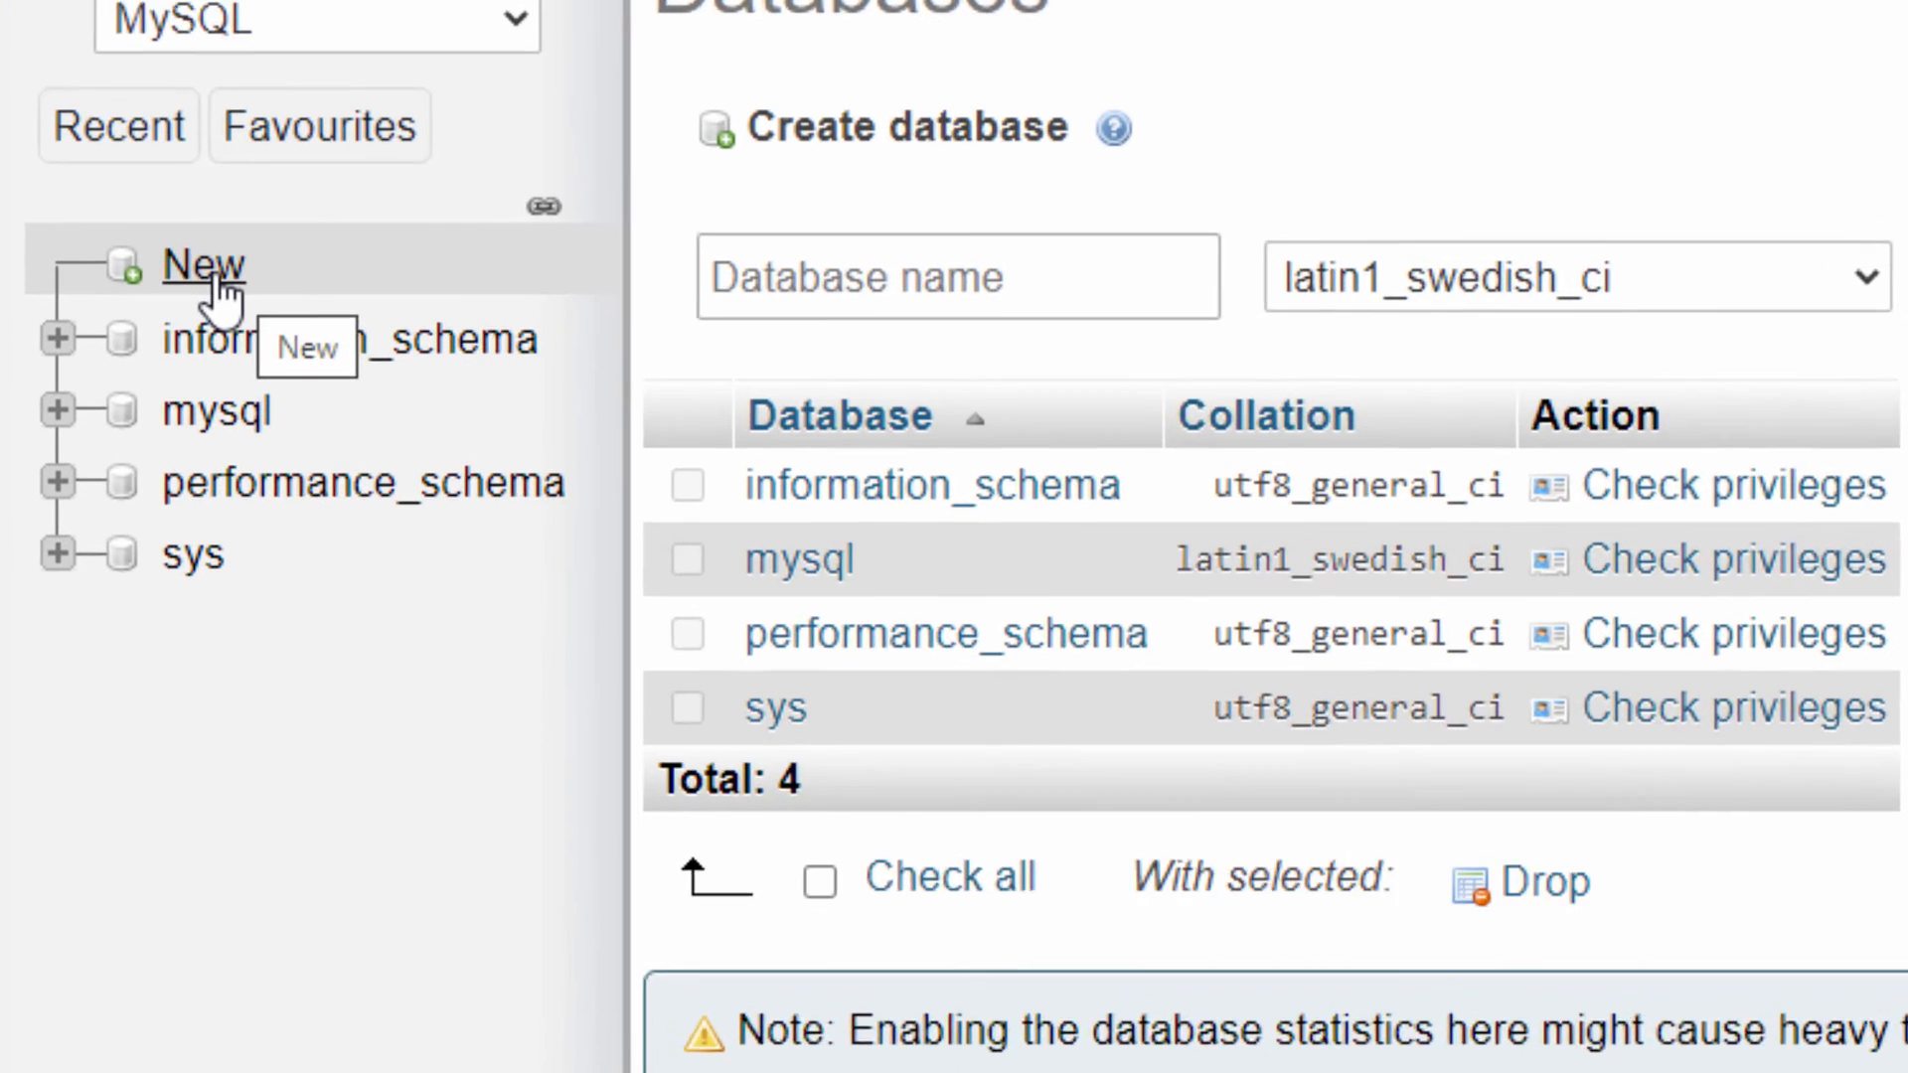
Create a new empty database named db_college with the latin1_swedish_ci collation
click(217, 282)
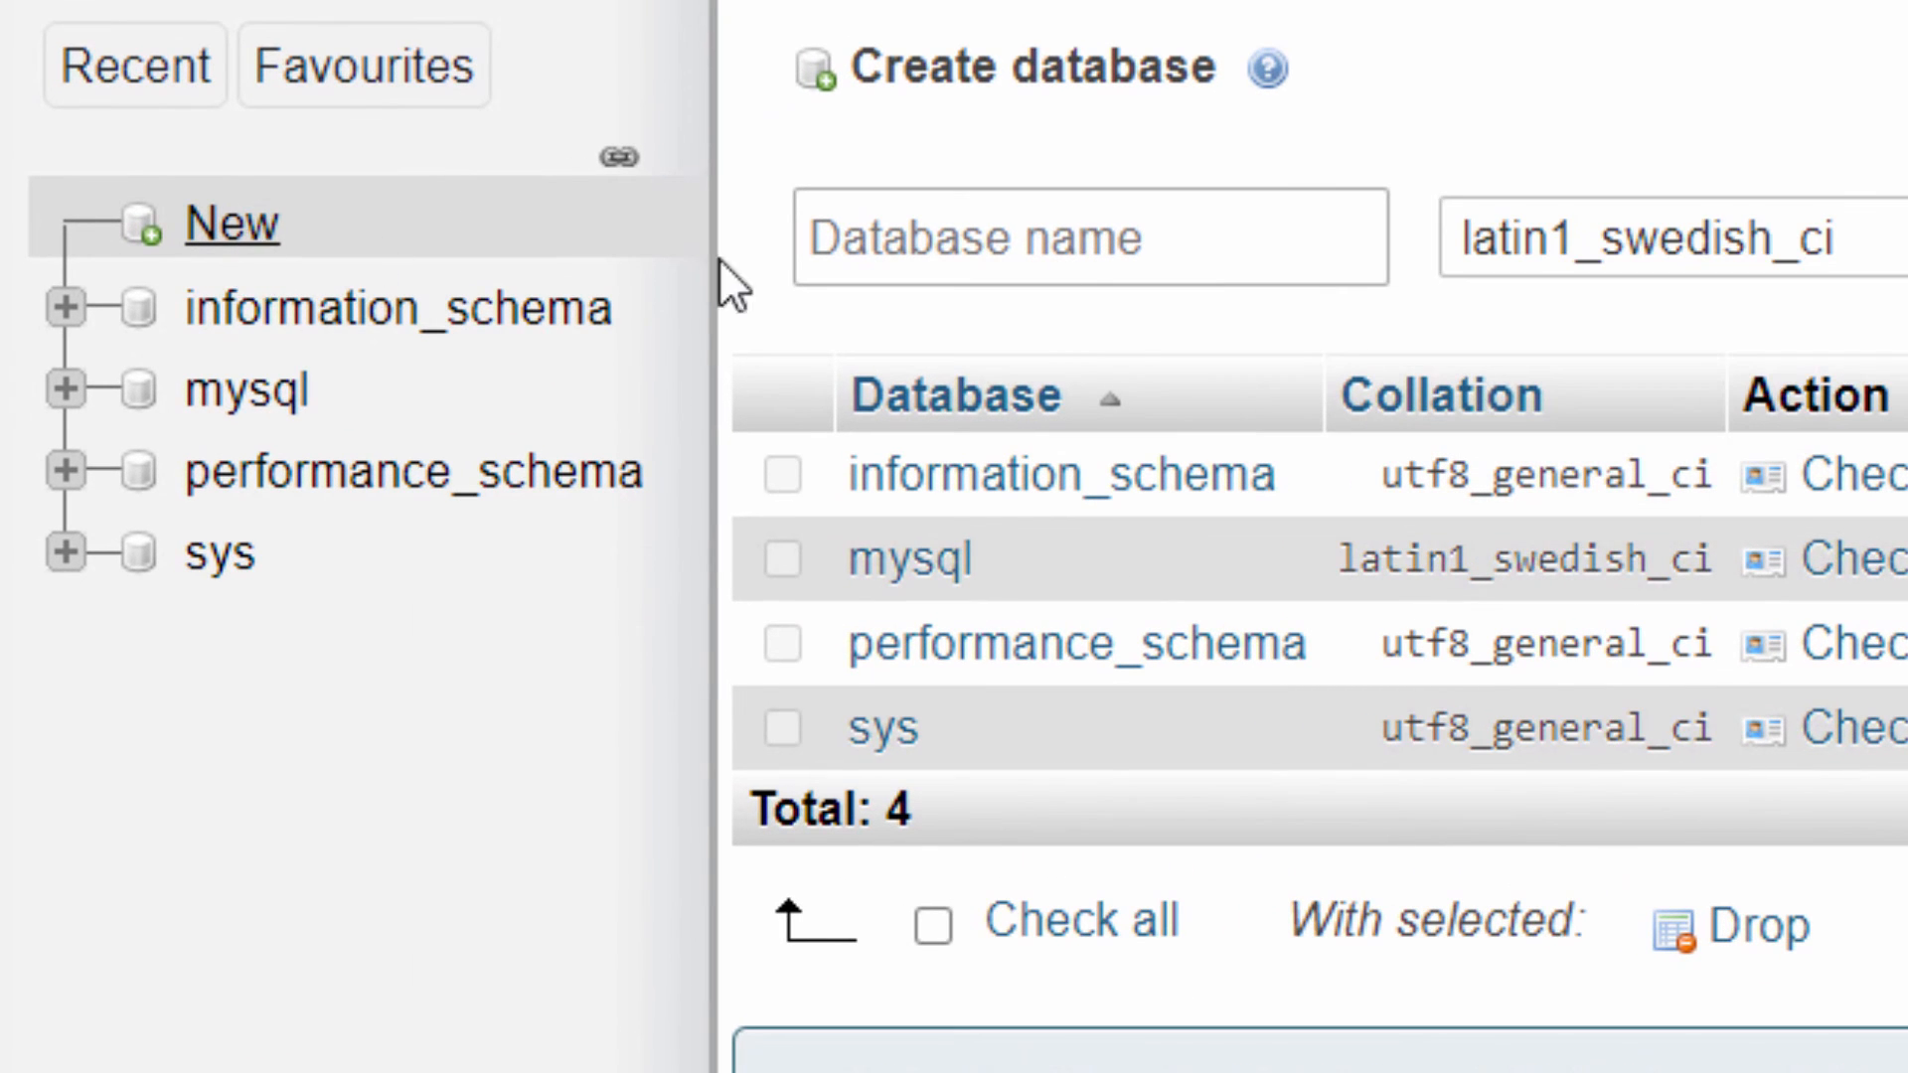
click(956, 299)
text(db_)
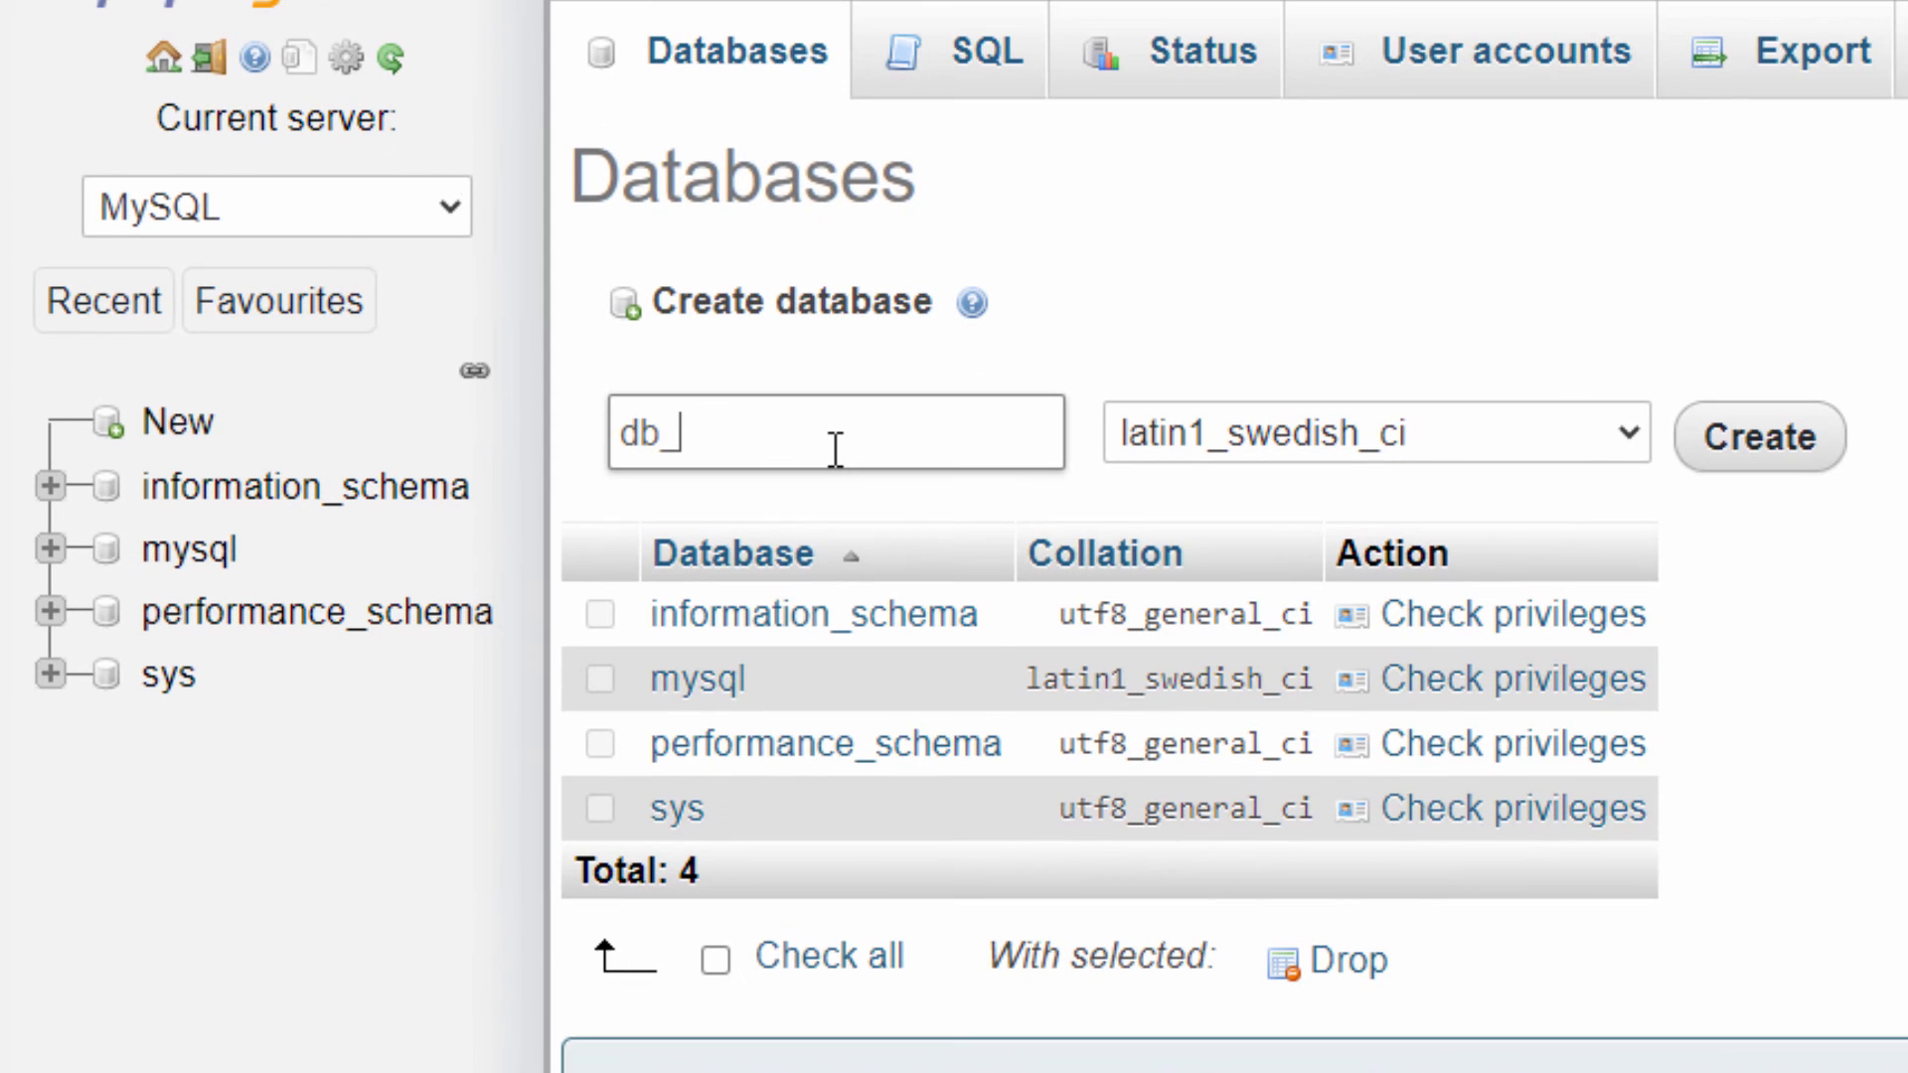
text(college)
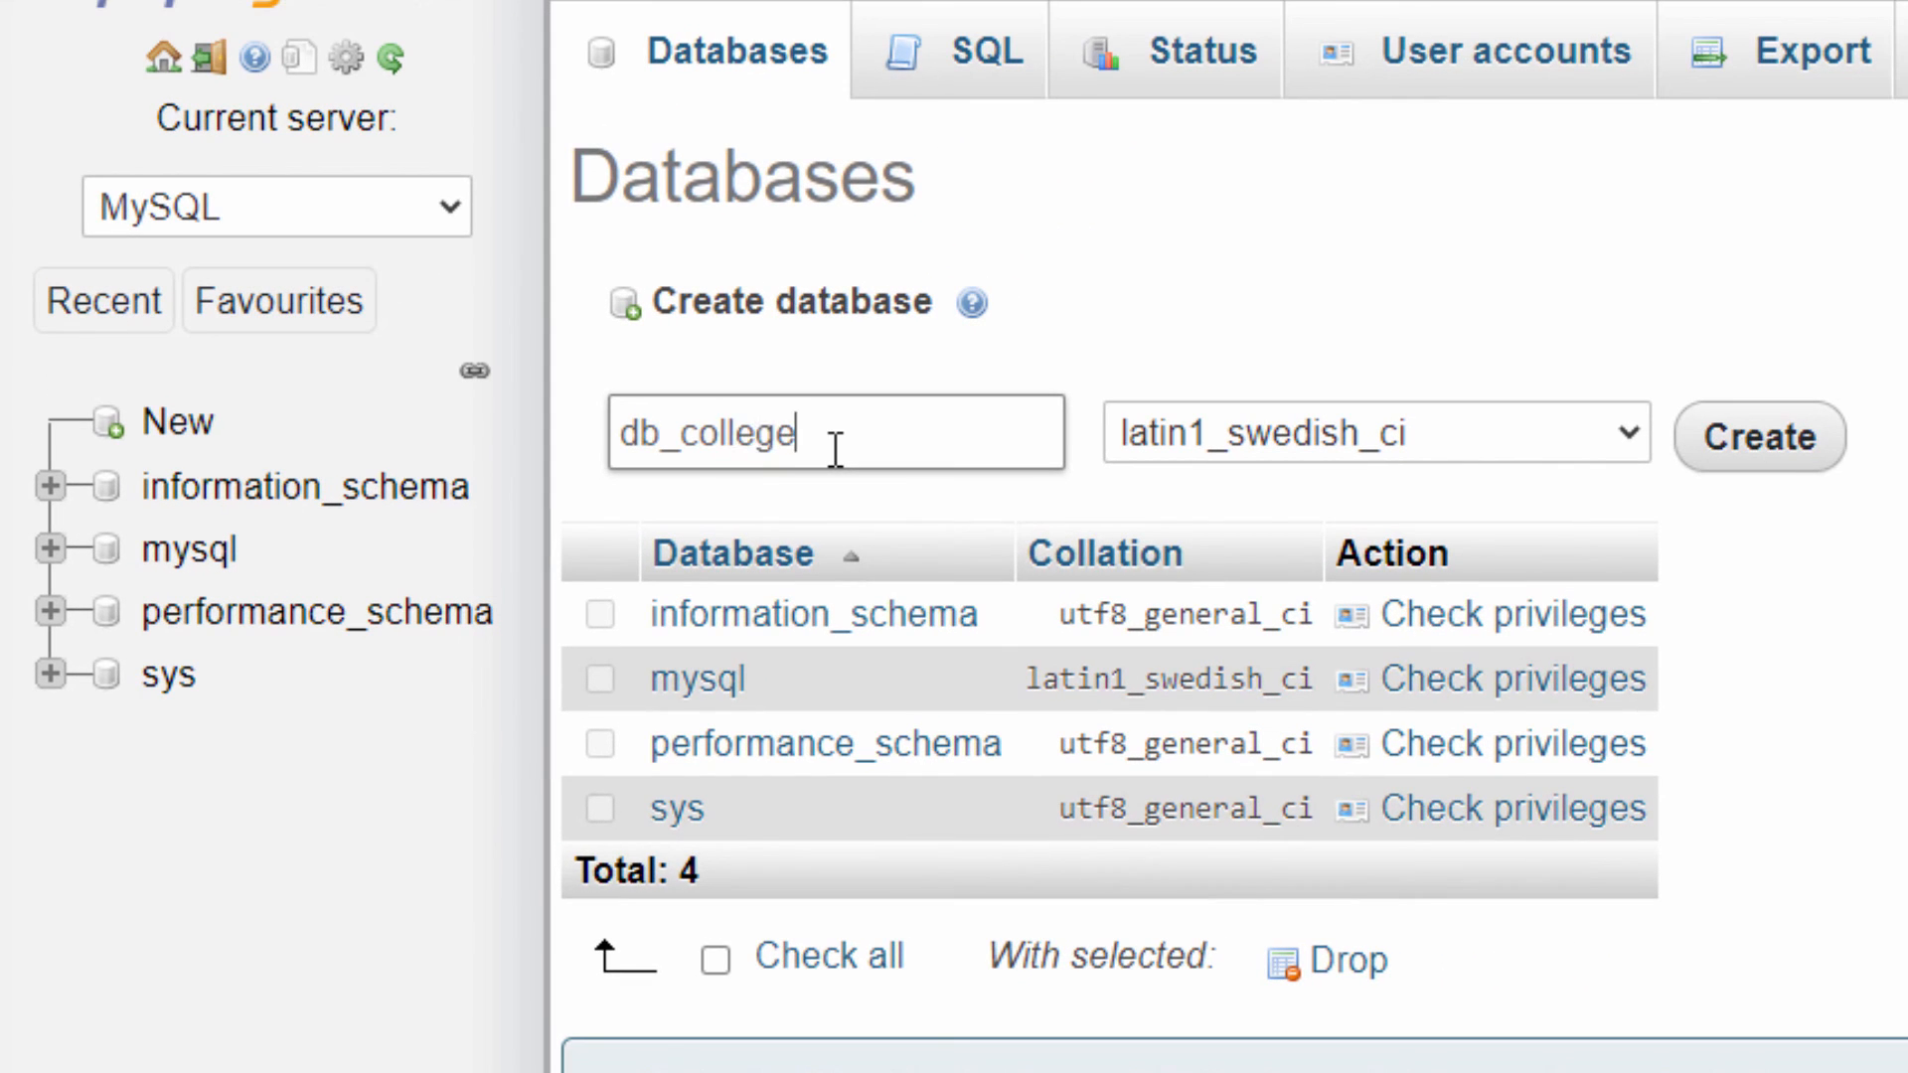
click(1798, 452)
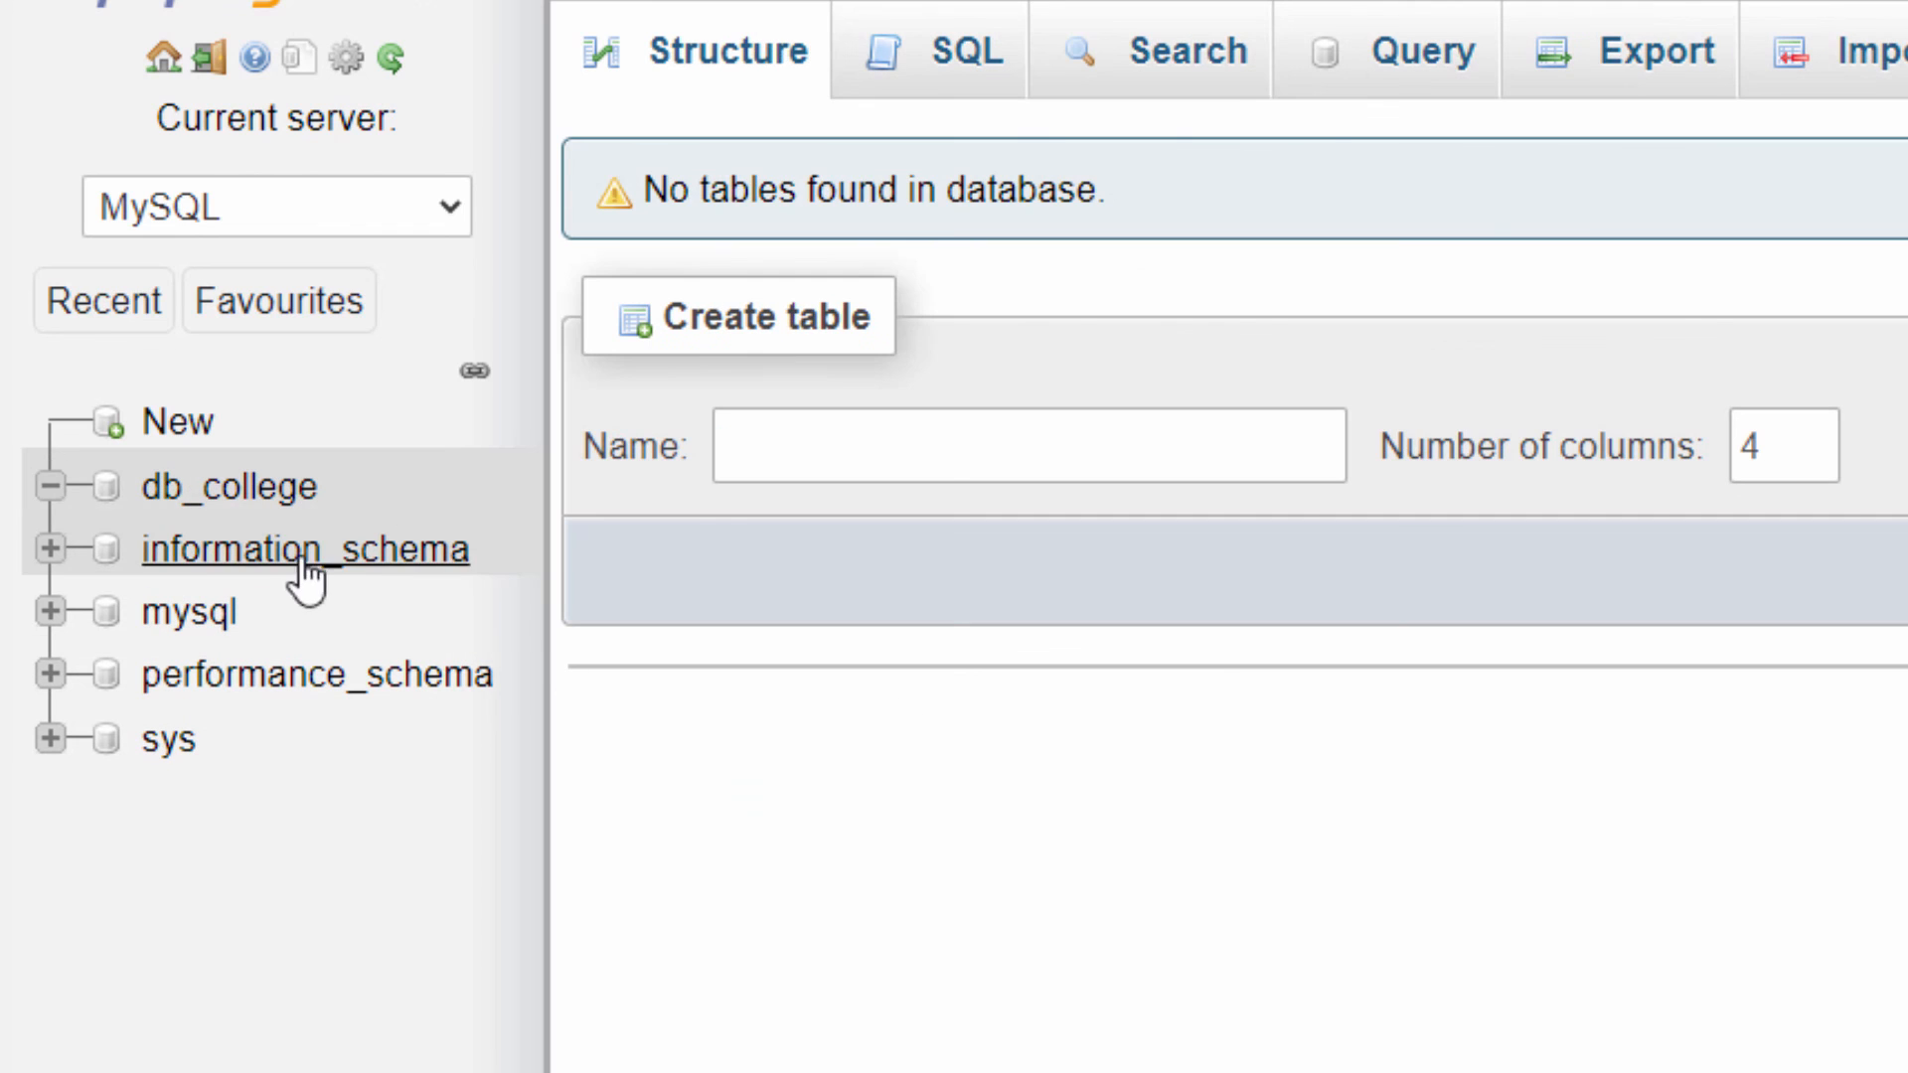
Import the db_college.sql file into the empty db_college database, using the utf-8 character set and the SQL format
click(238, 492)
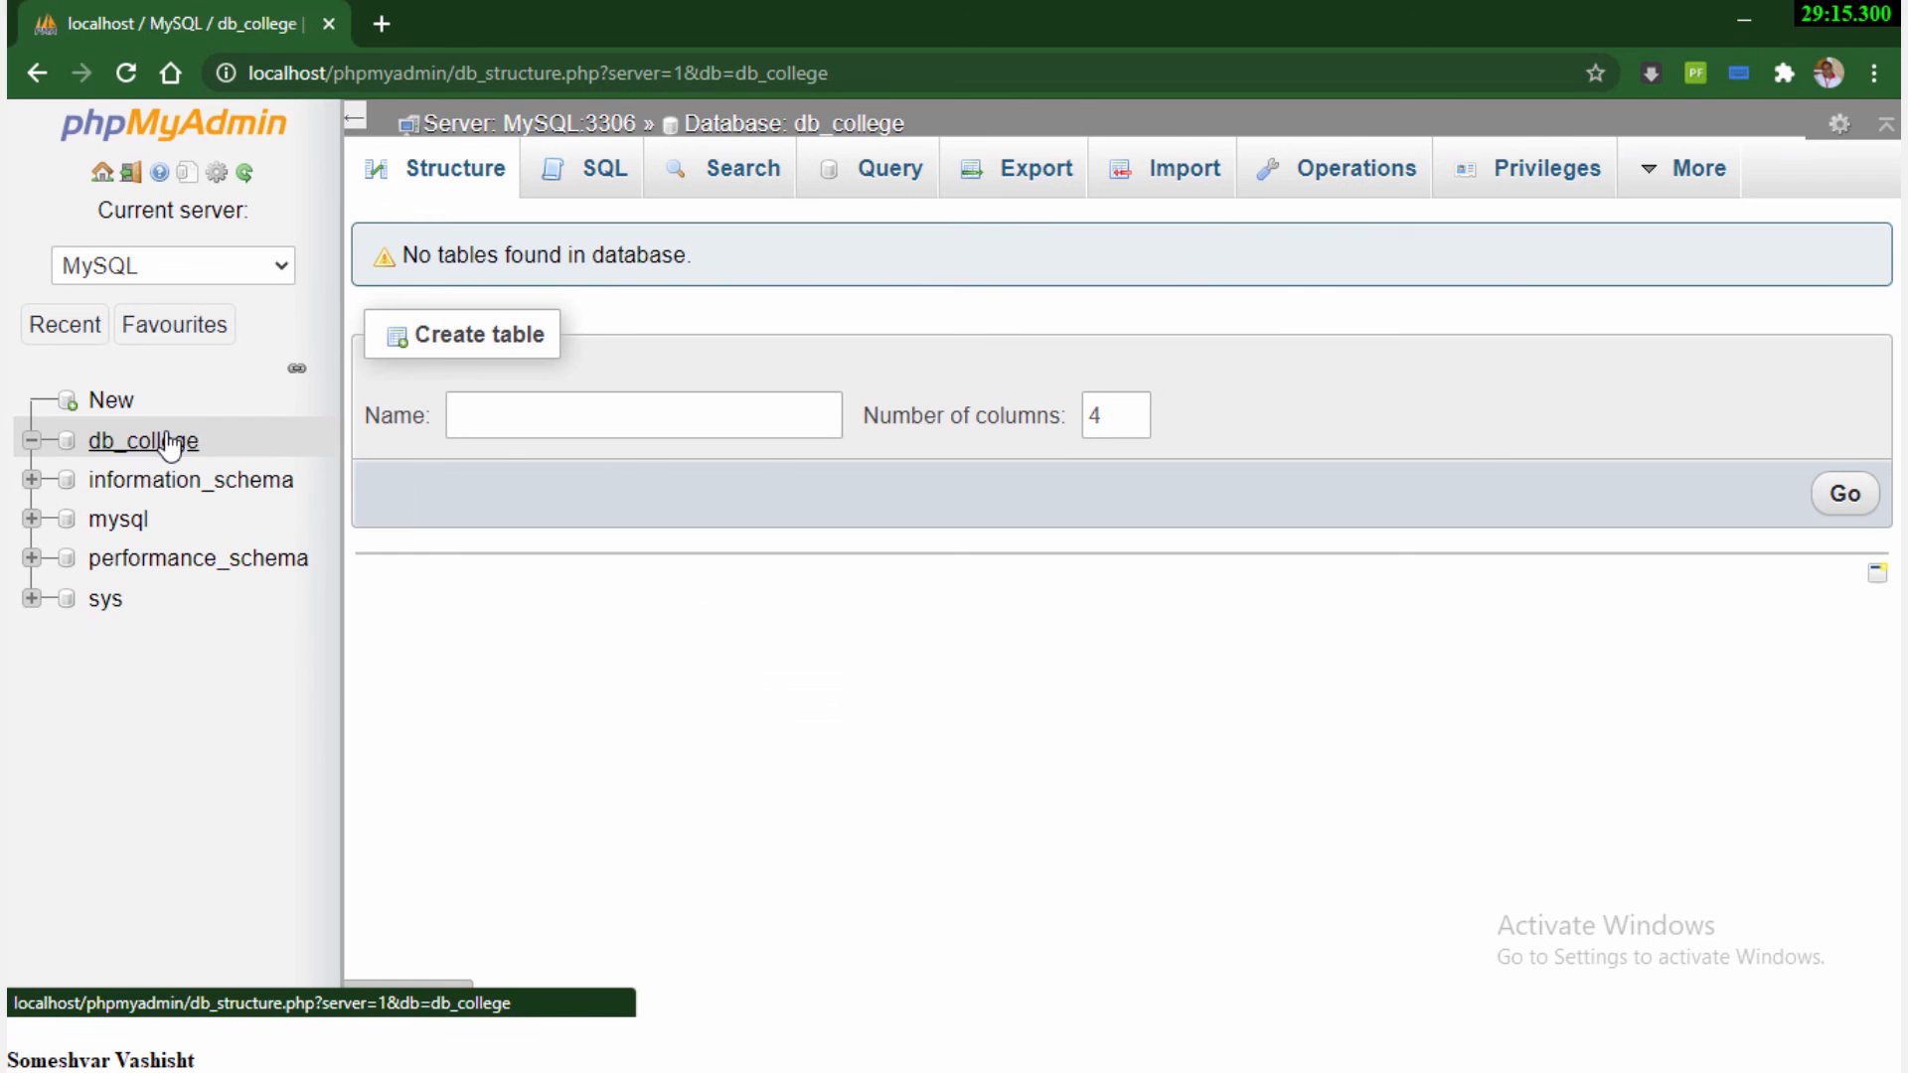
click(143, 441)
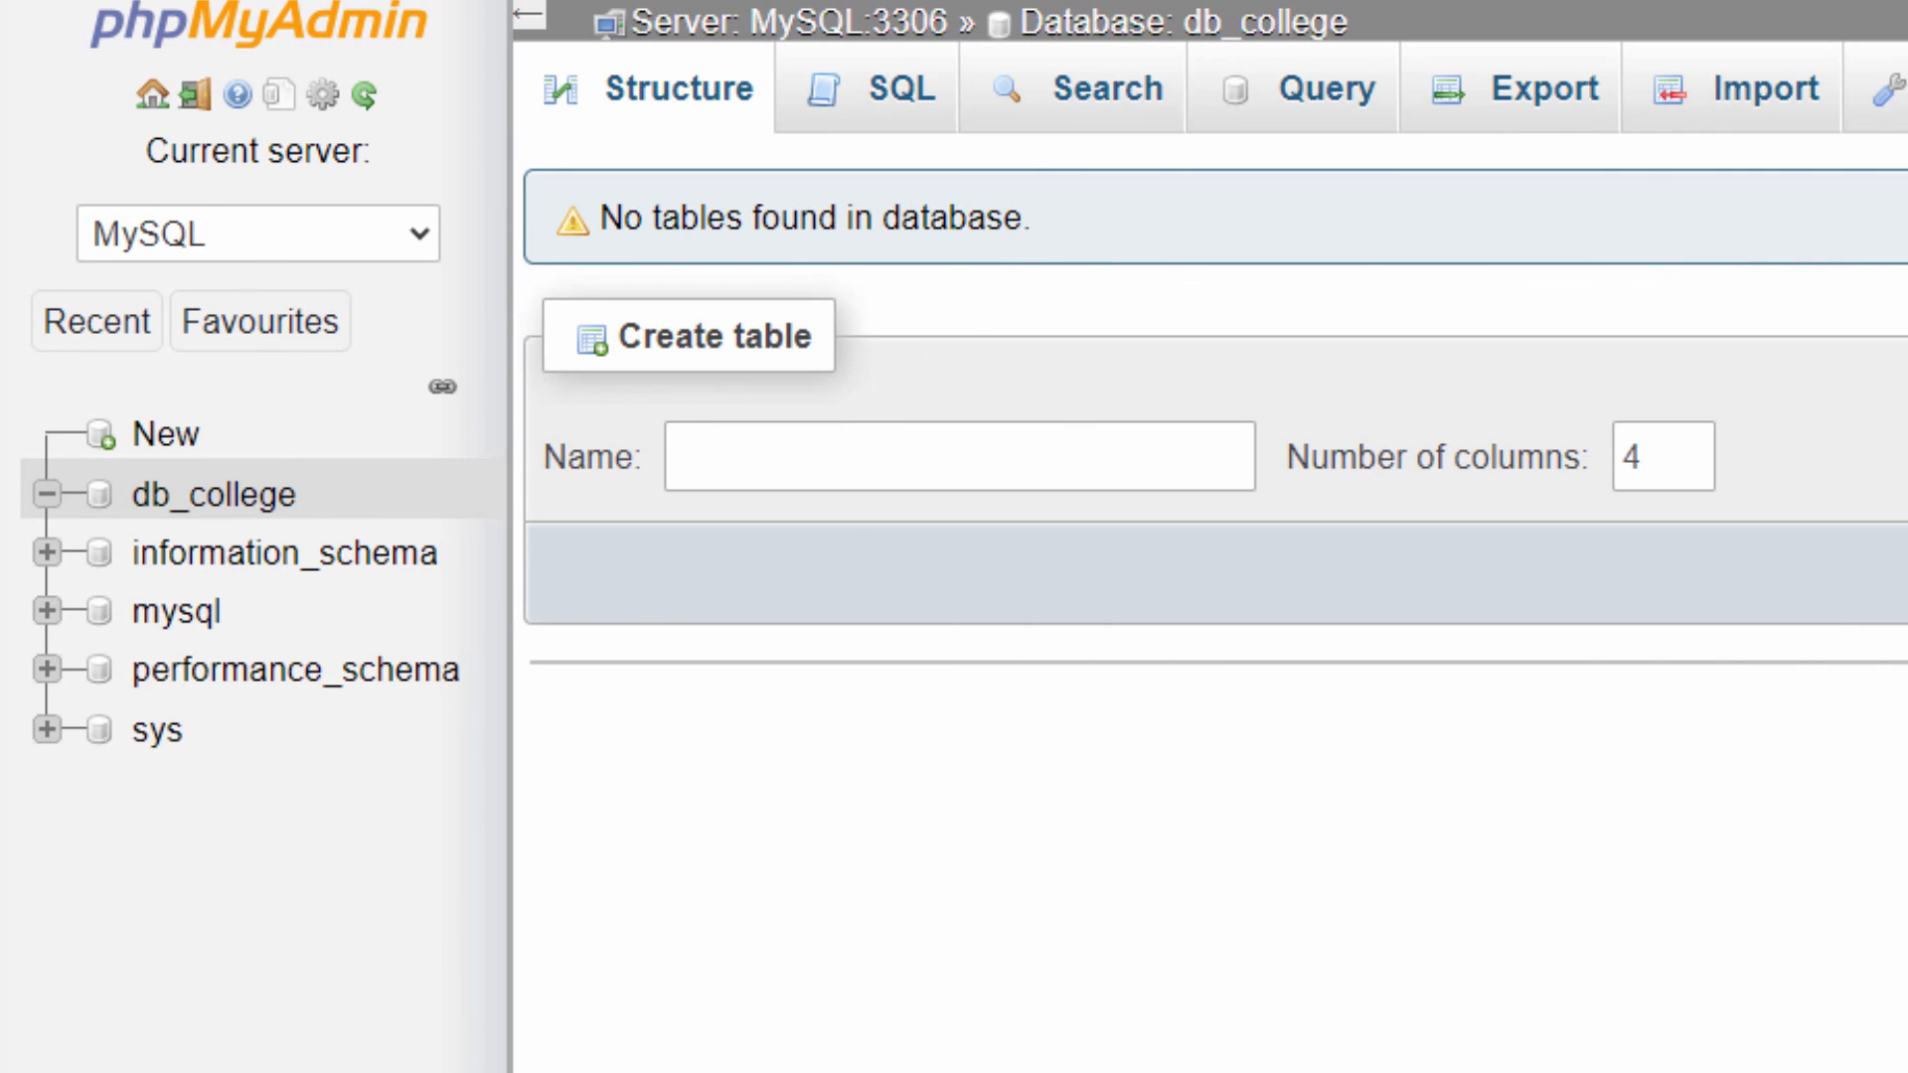
click(1772, 103)
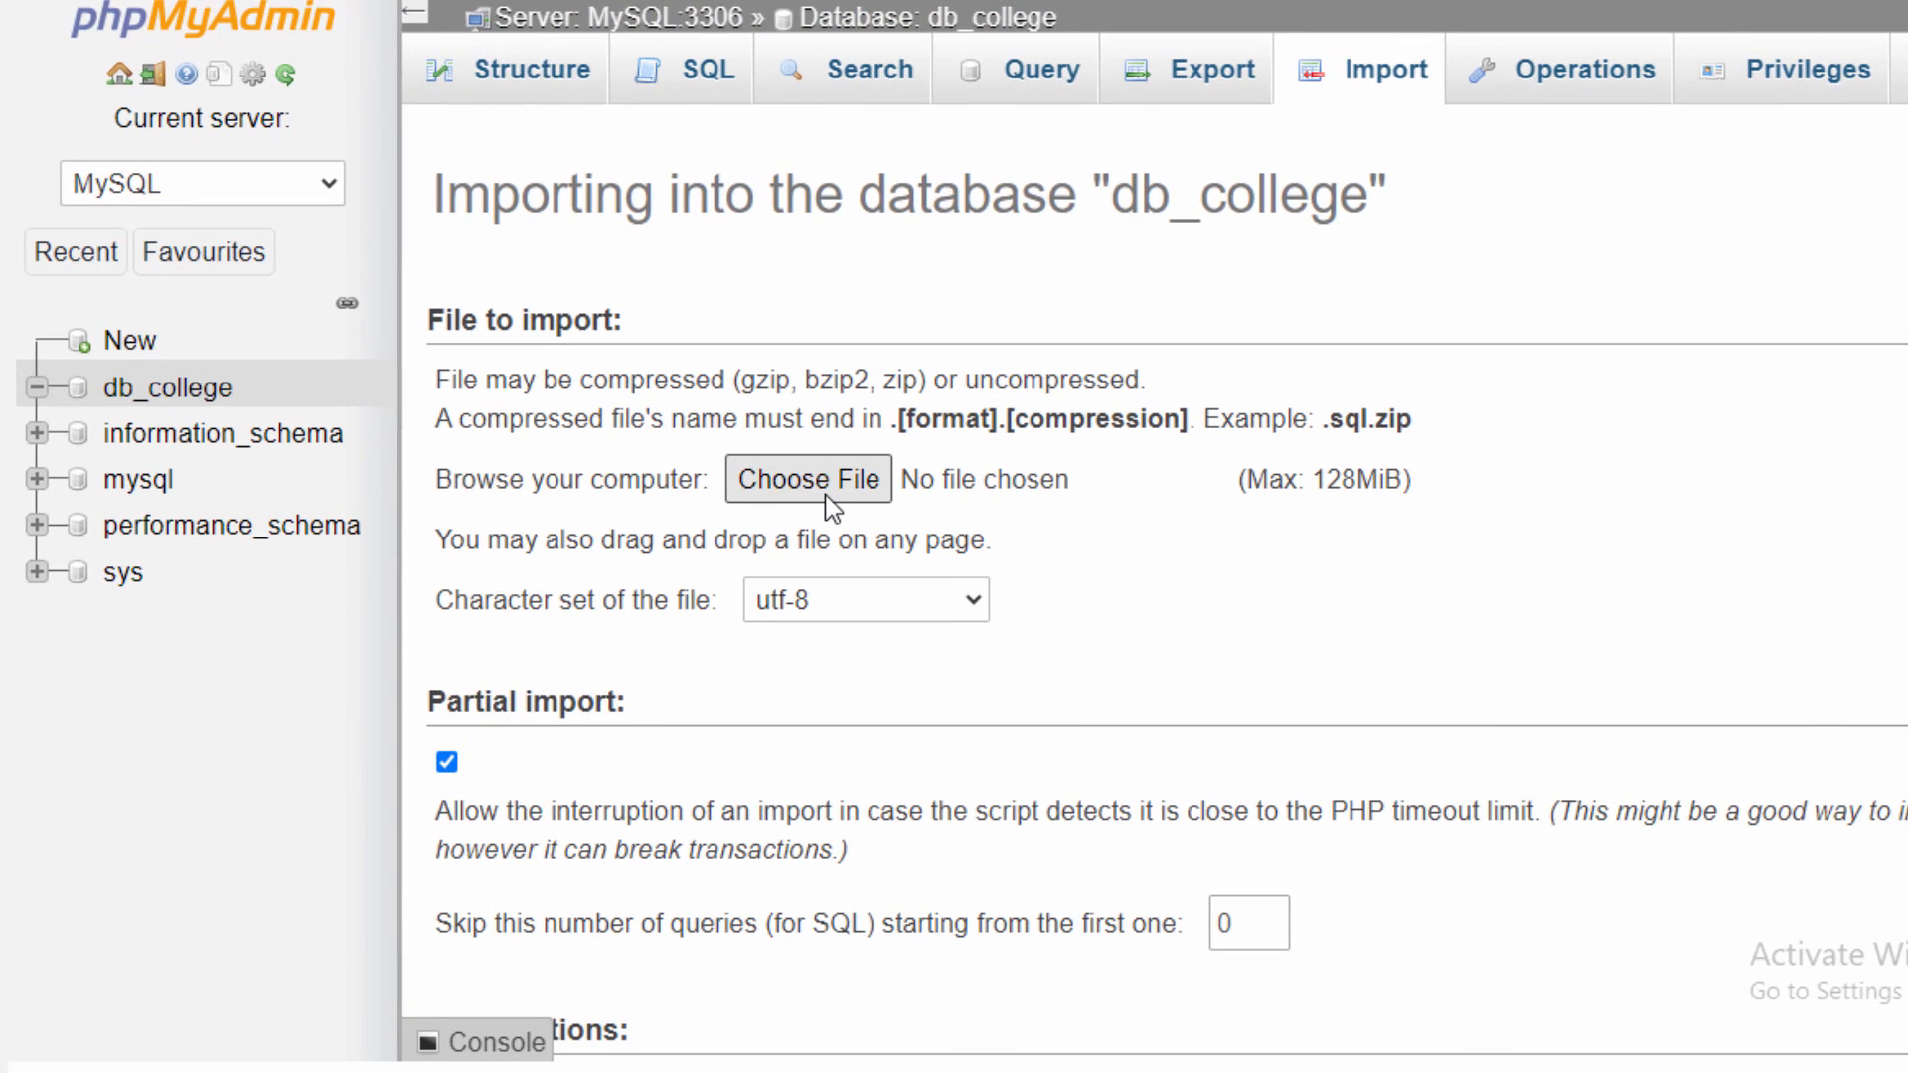
click(809, 480)
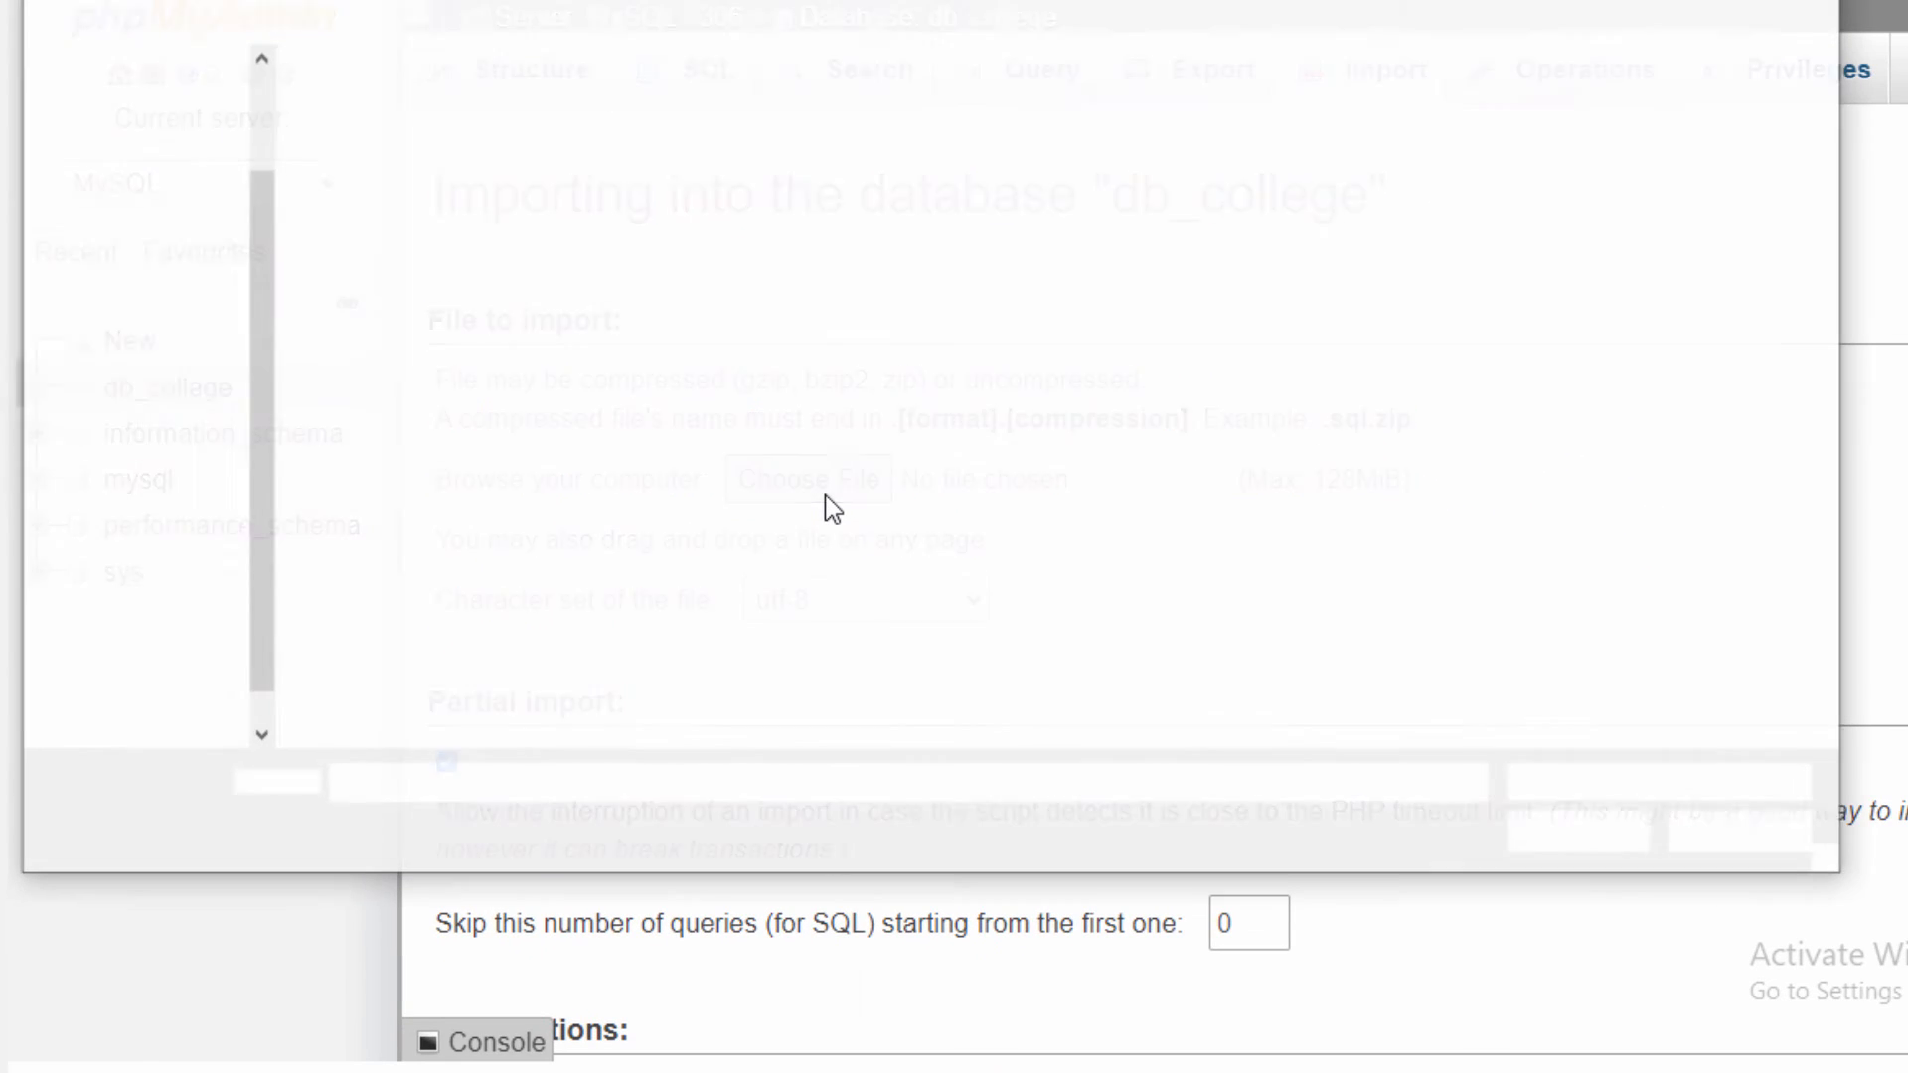
click(641, 211)
click(1570, 834)
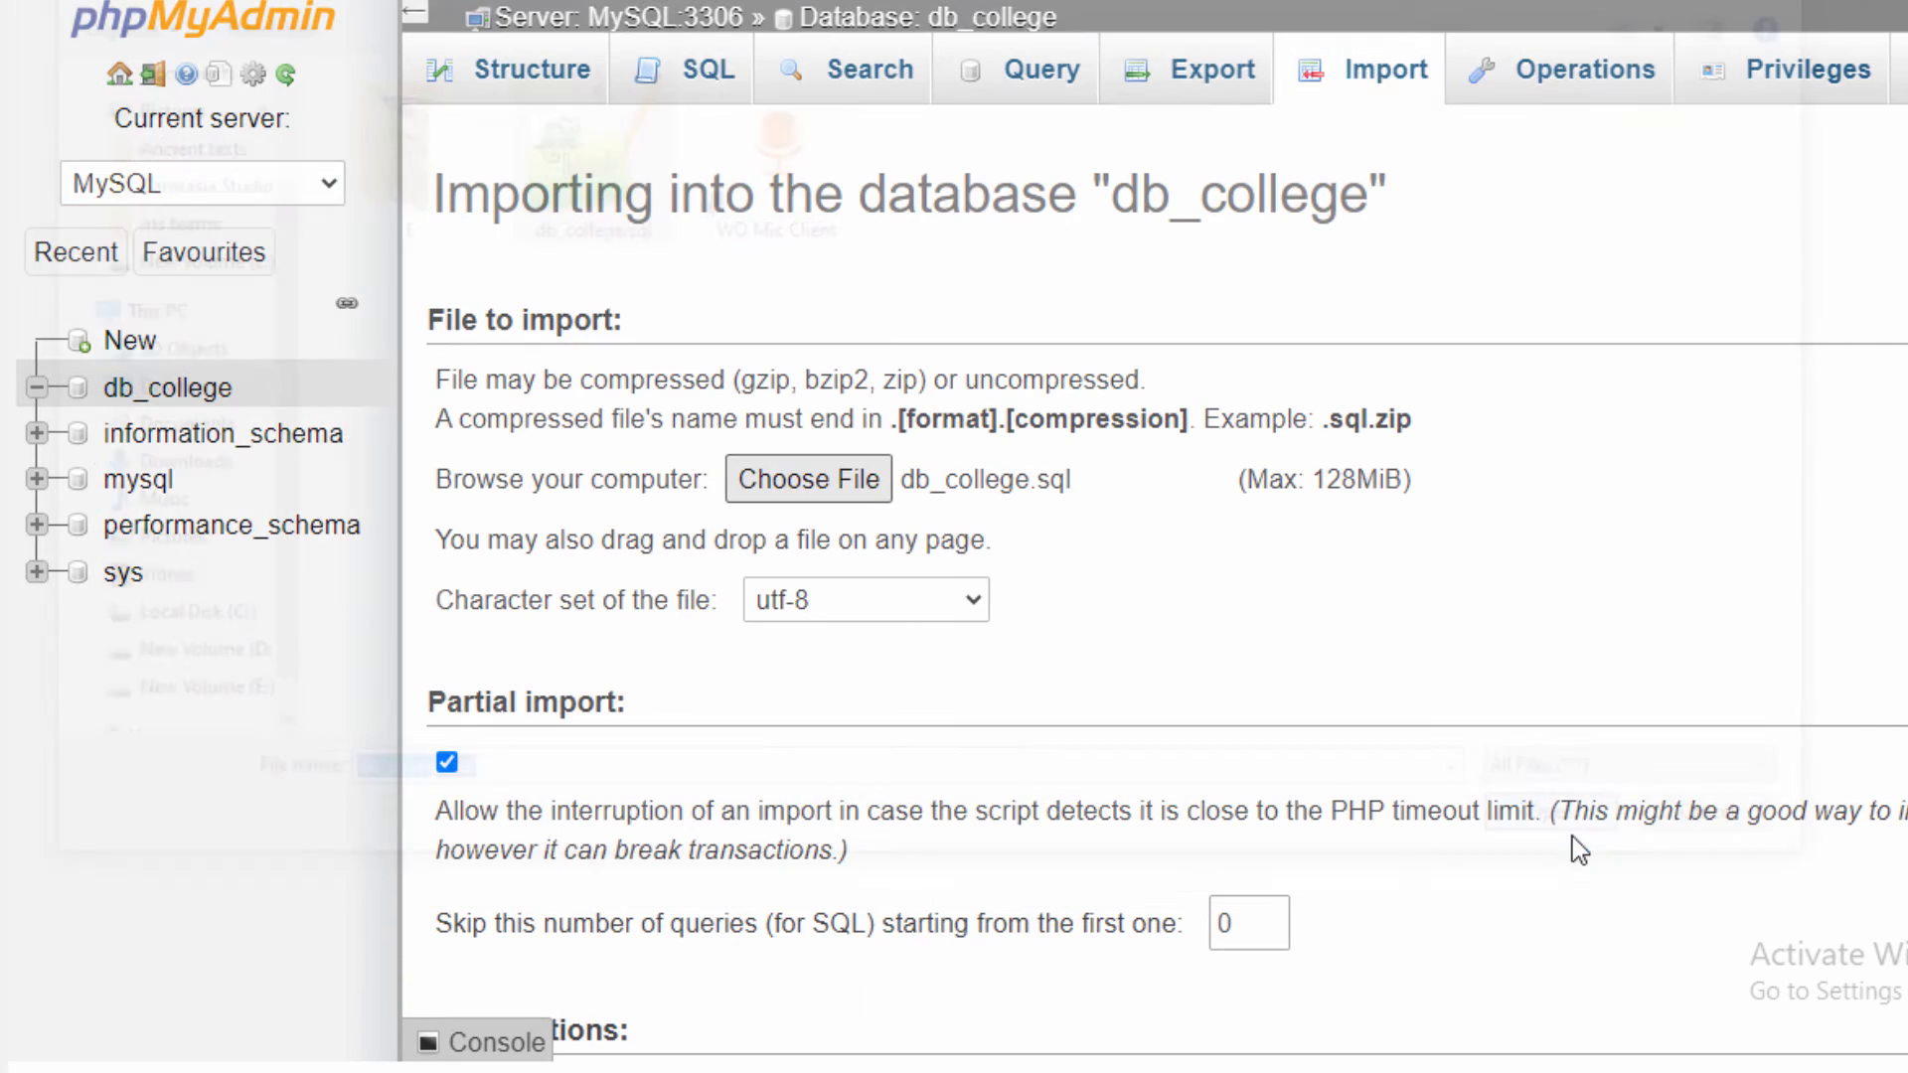
scroll(924, 566, down, 6)
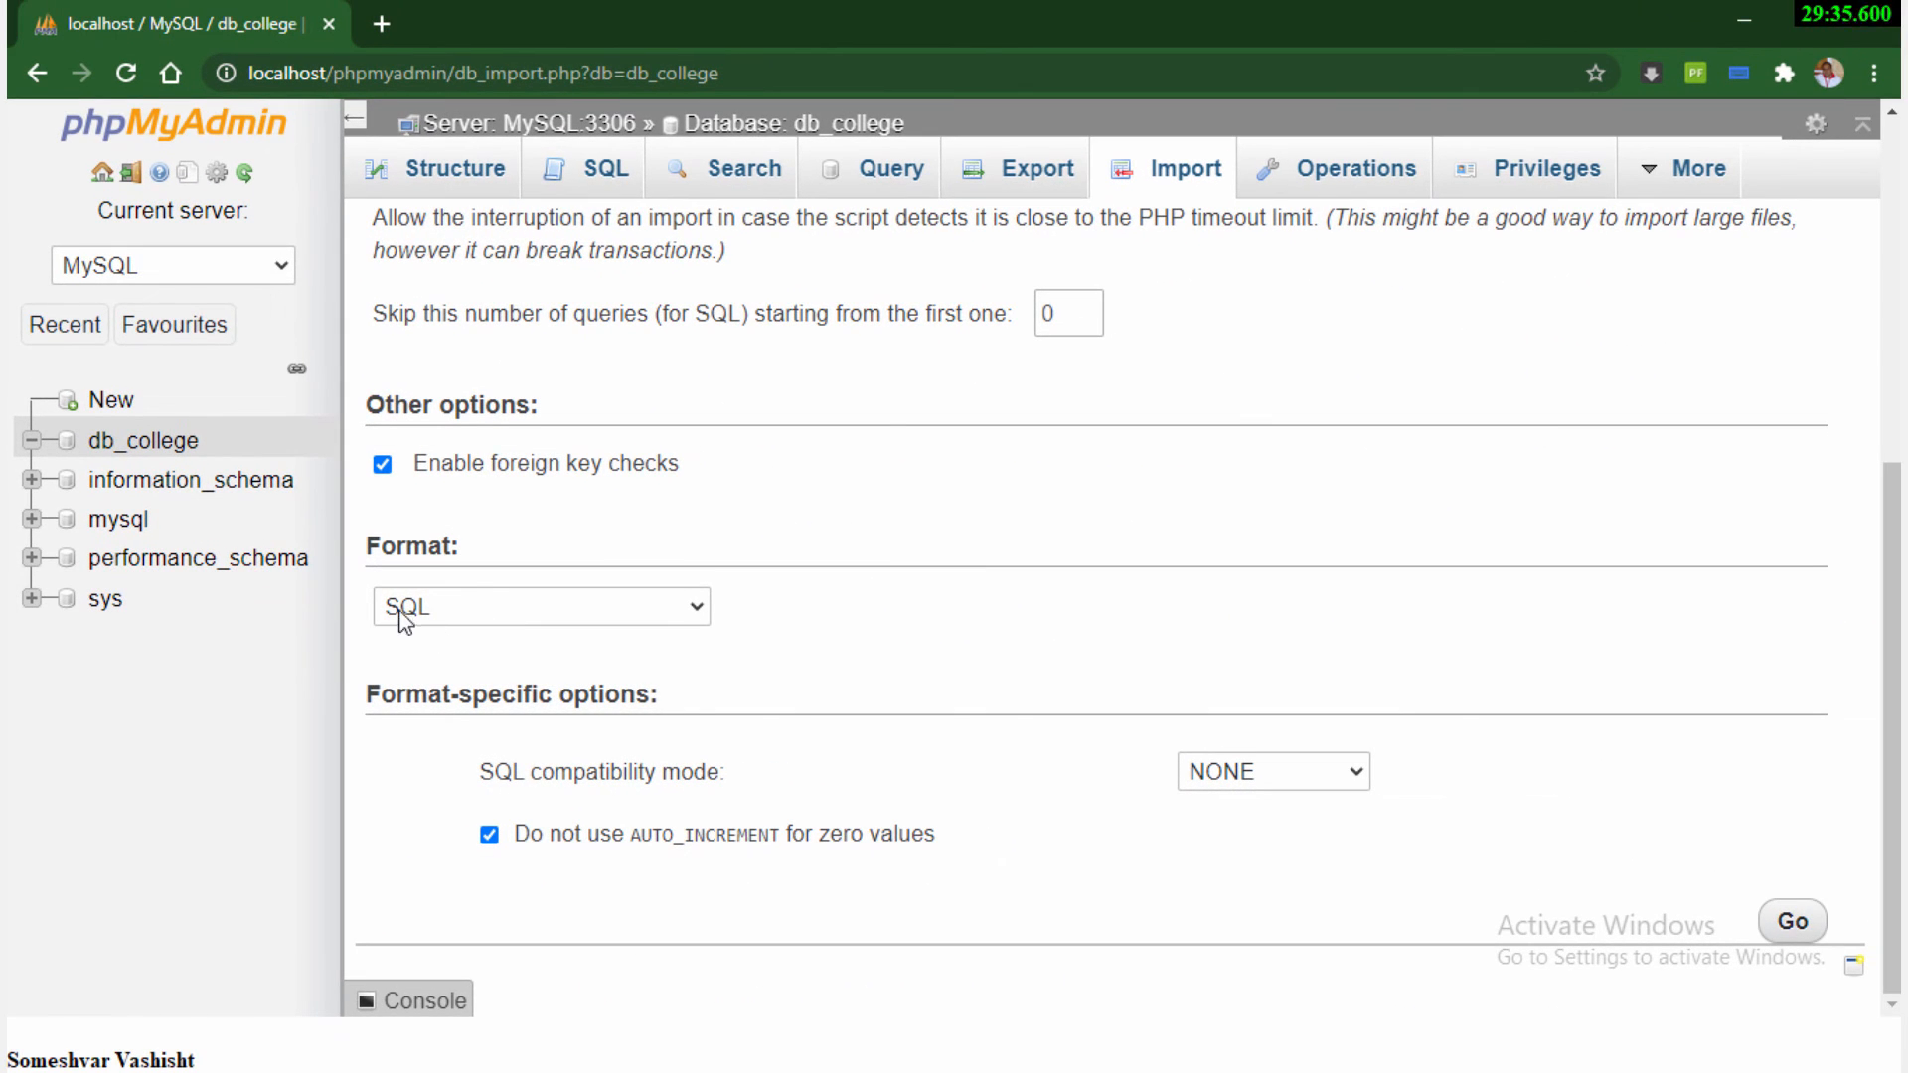
click(1794, 923)
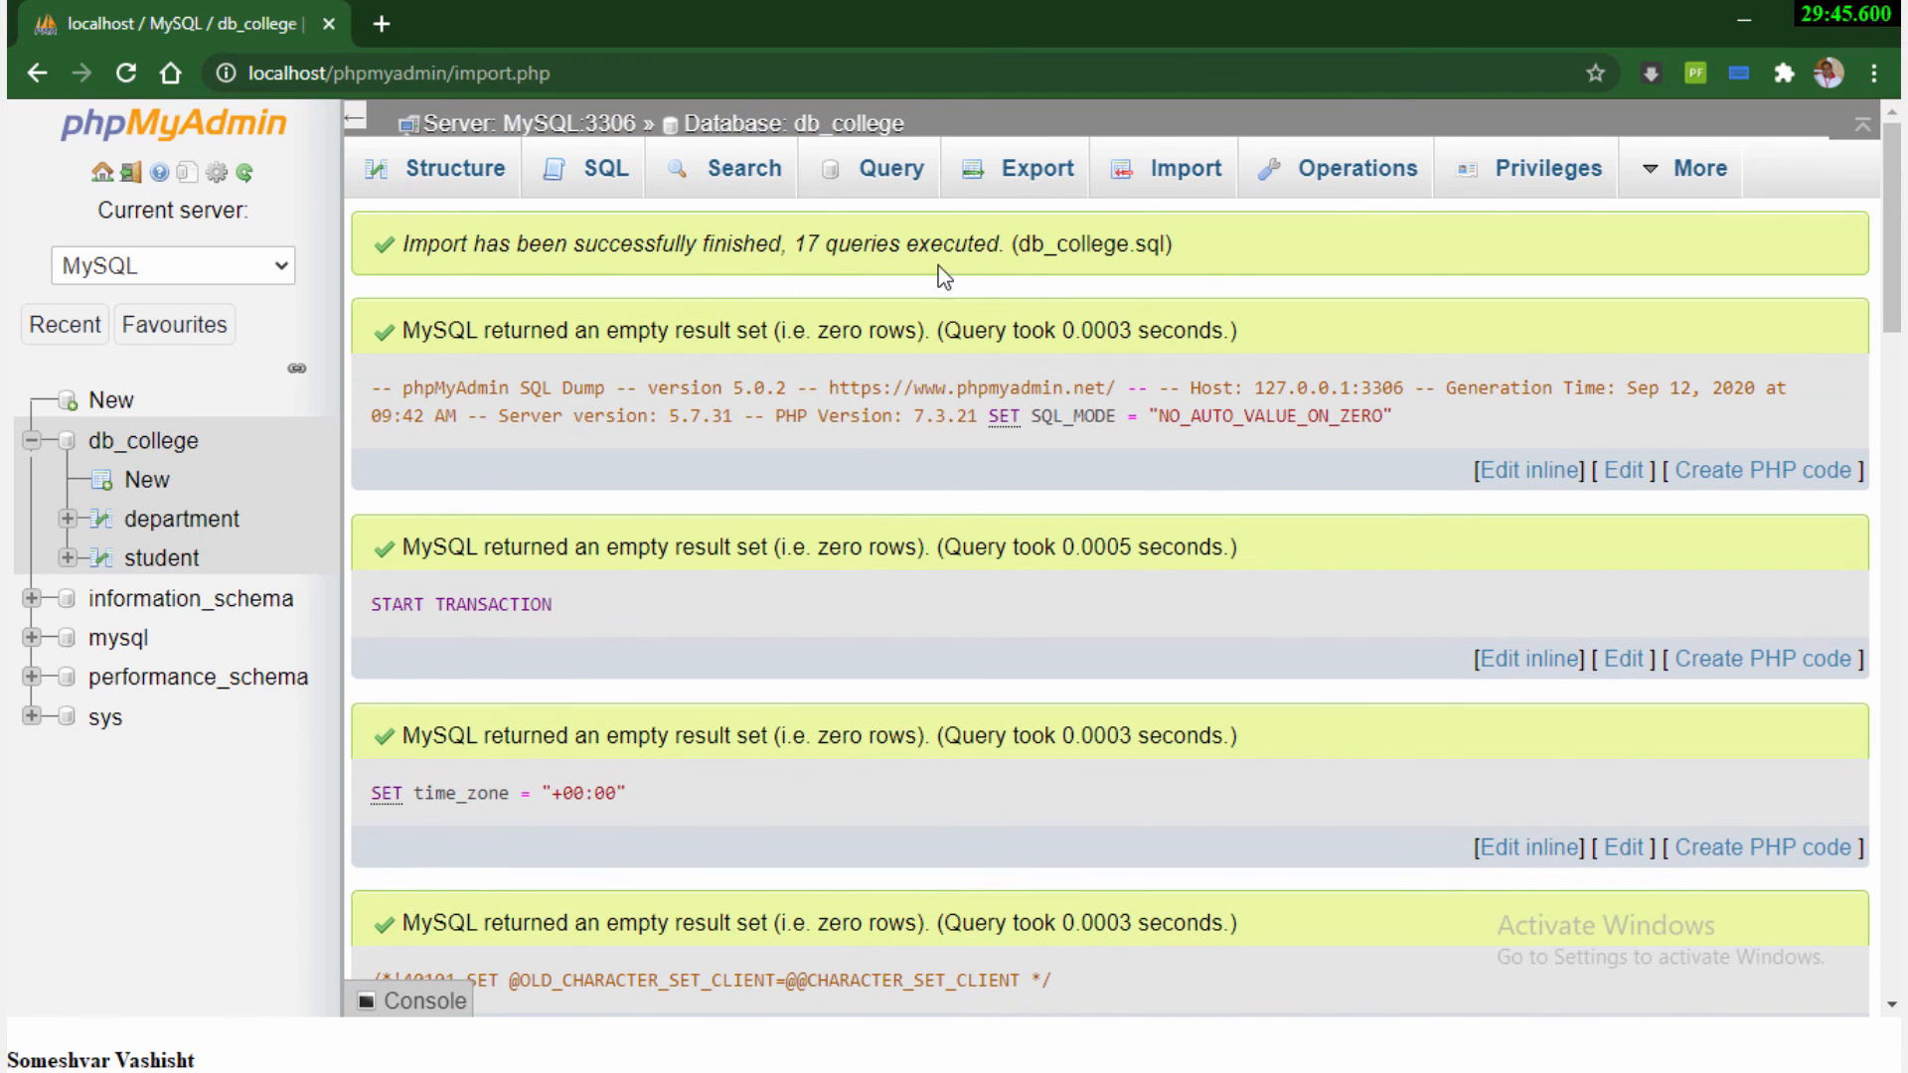
Review the list of executed queries reported for the db_college.sql import
scroll(994, 557, down, 8)
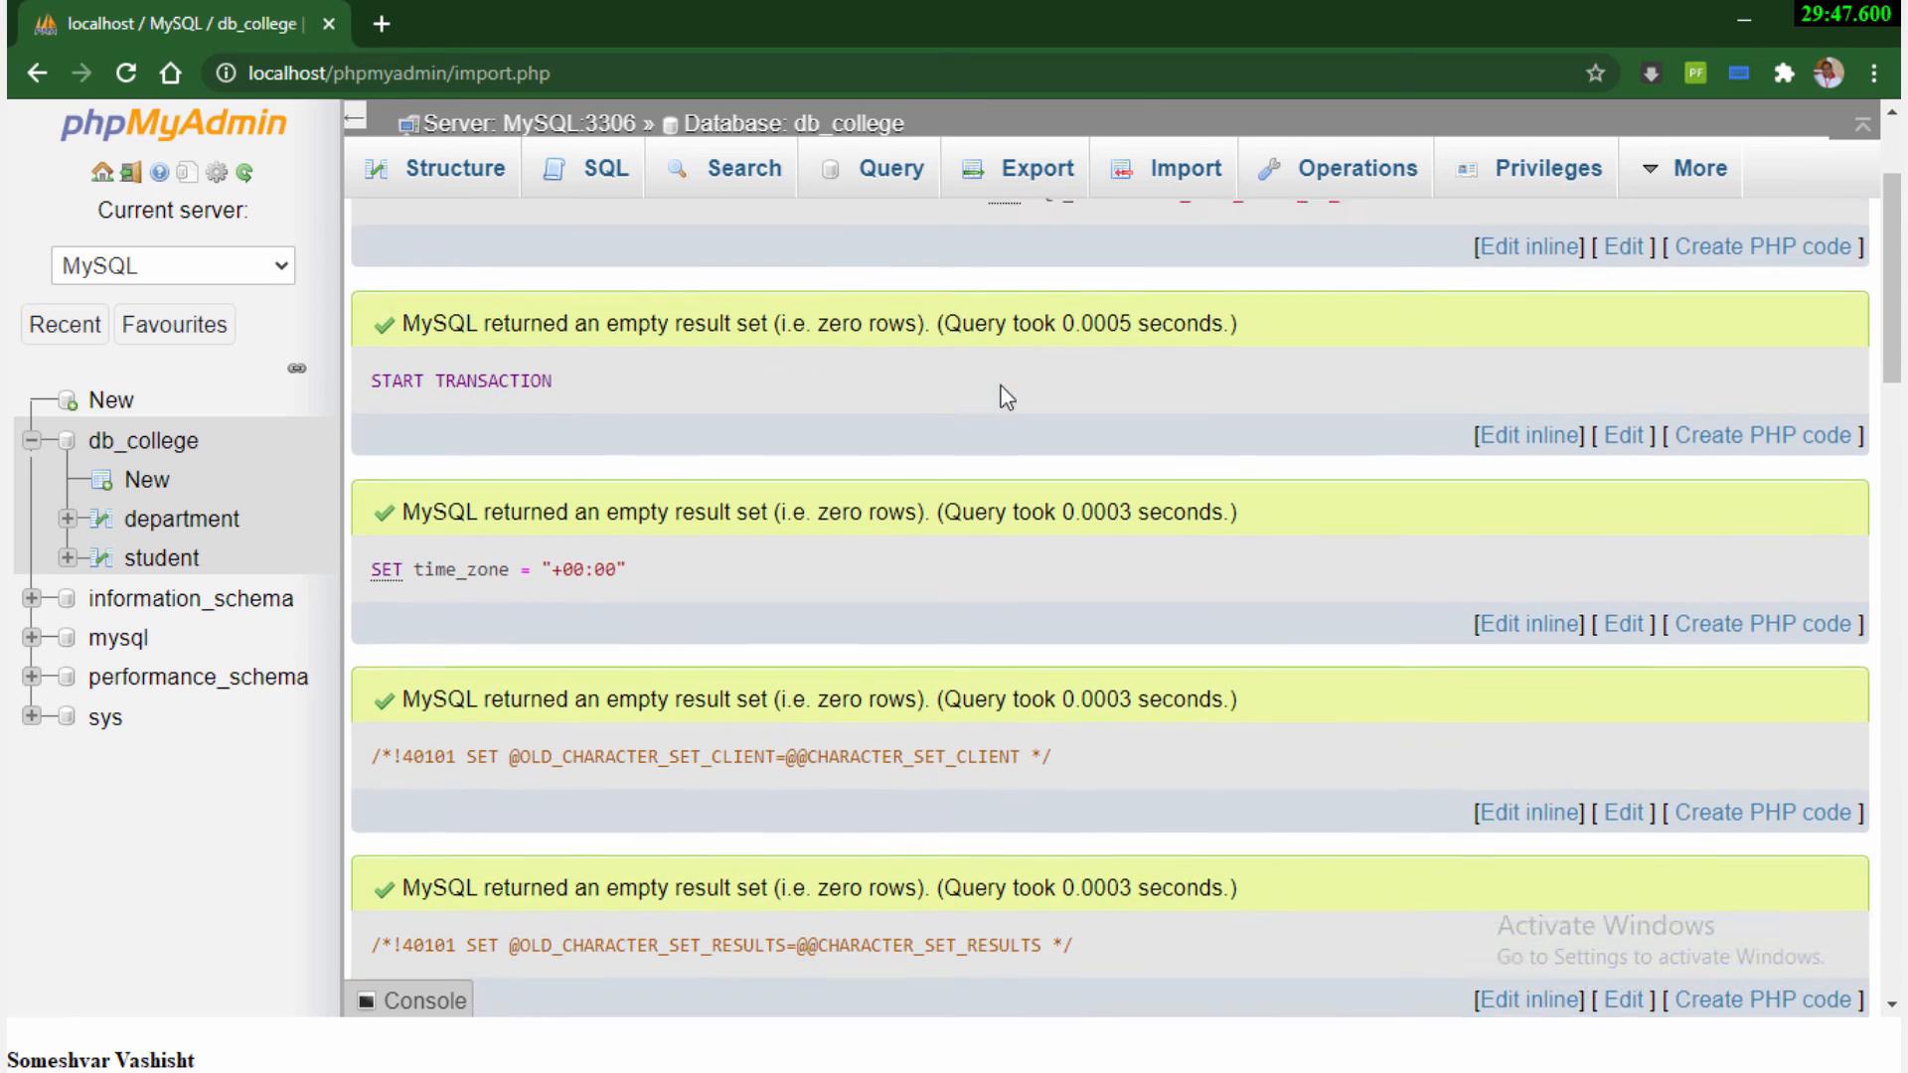
scroll(696, 731, up, 5)
scroll(660, 675, down, 10)
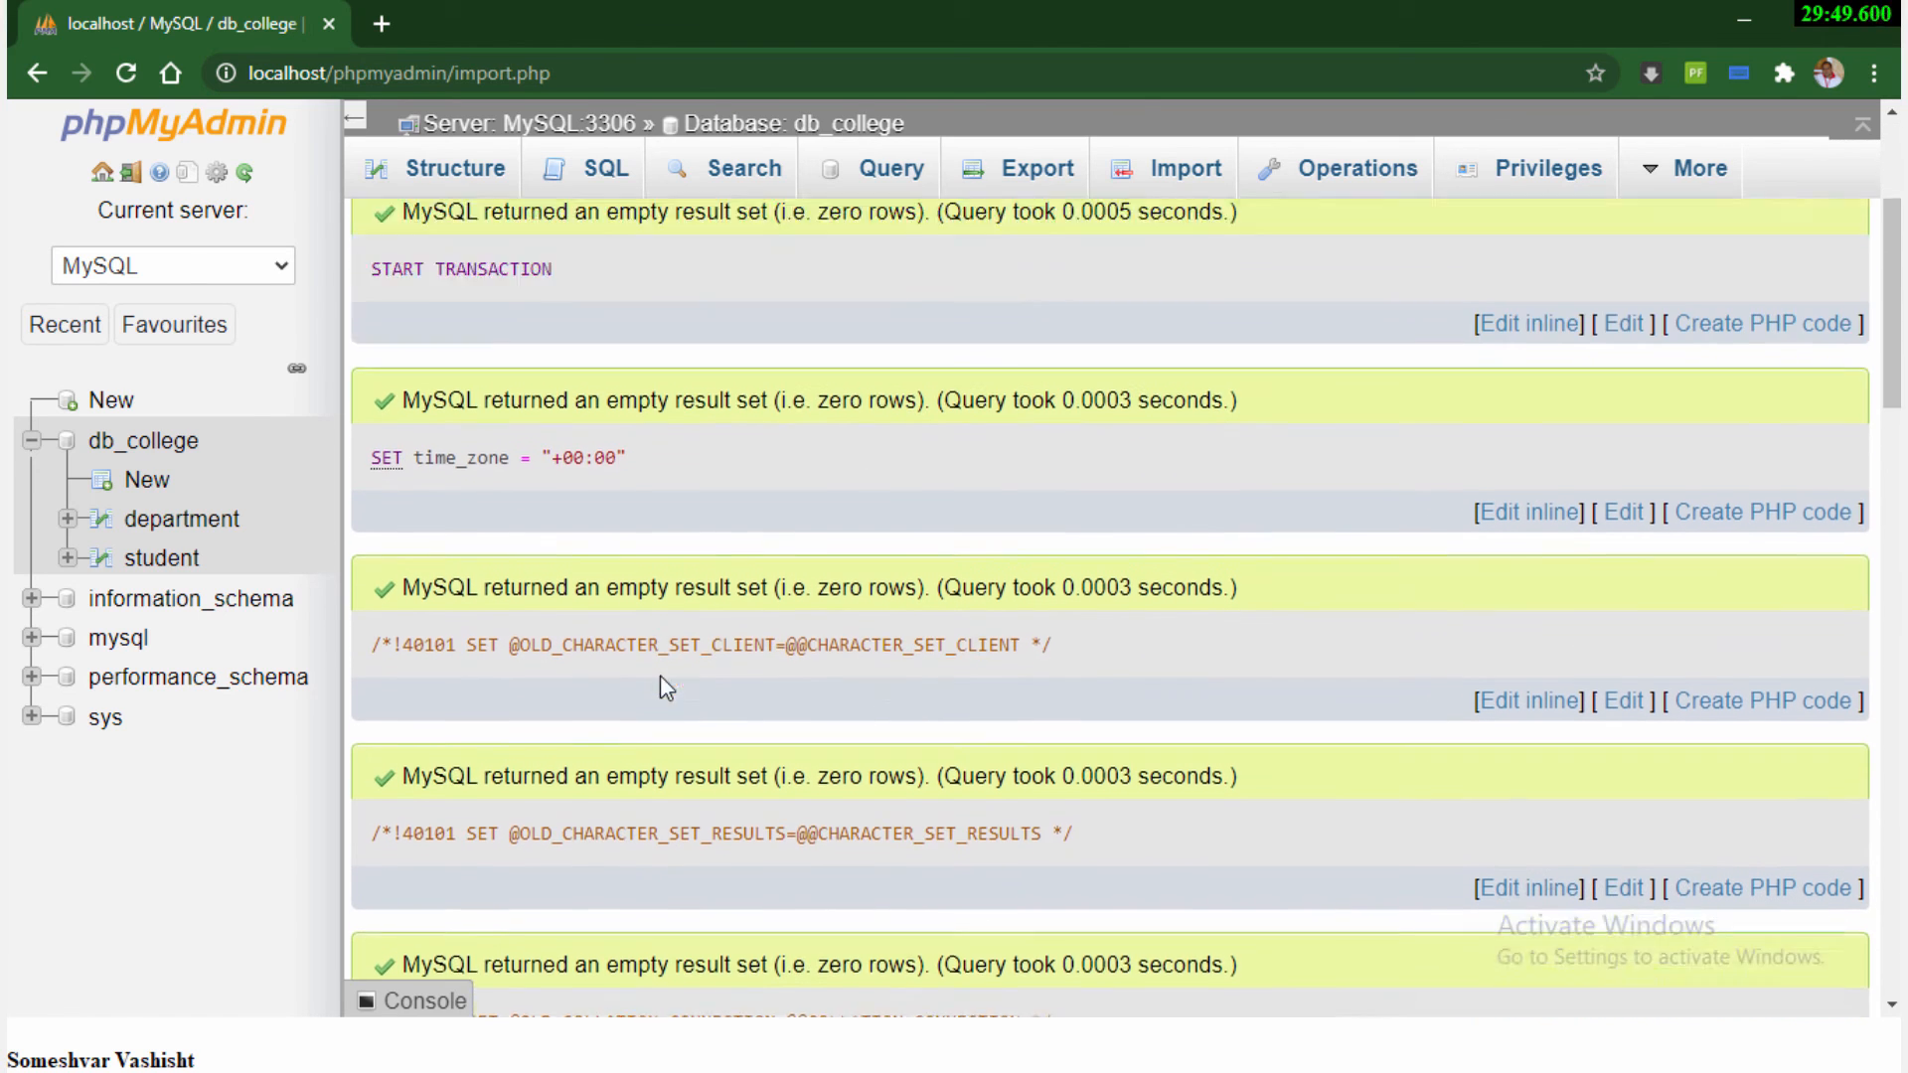
scroll(666, 674, down, 15)
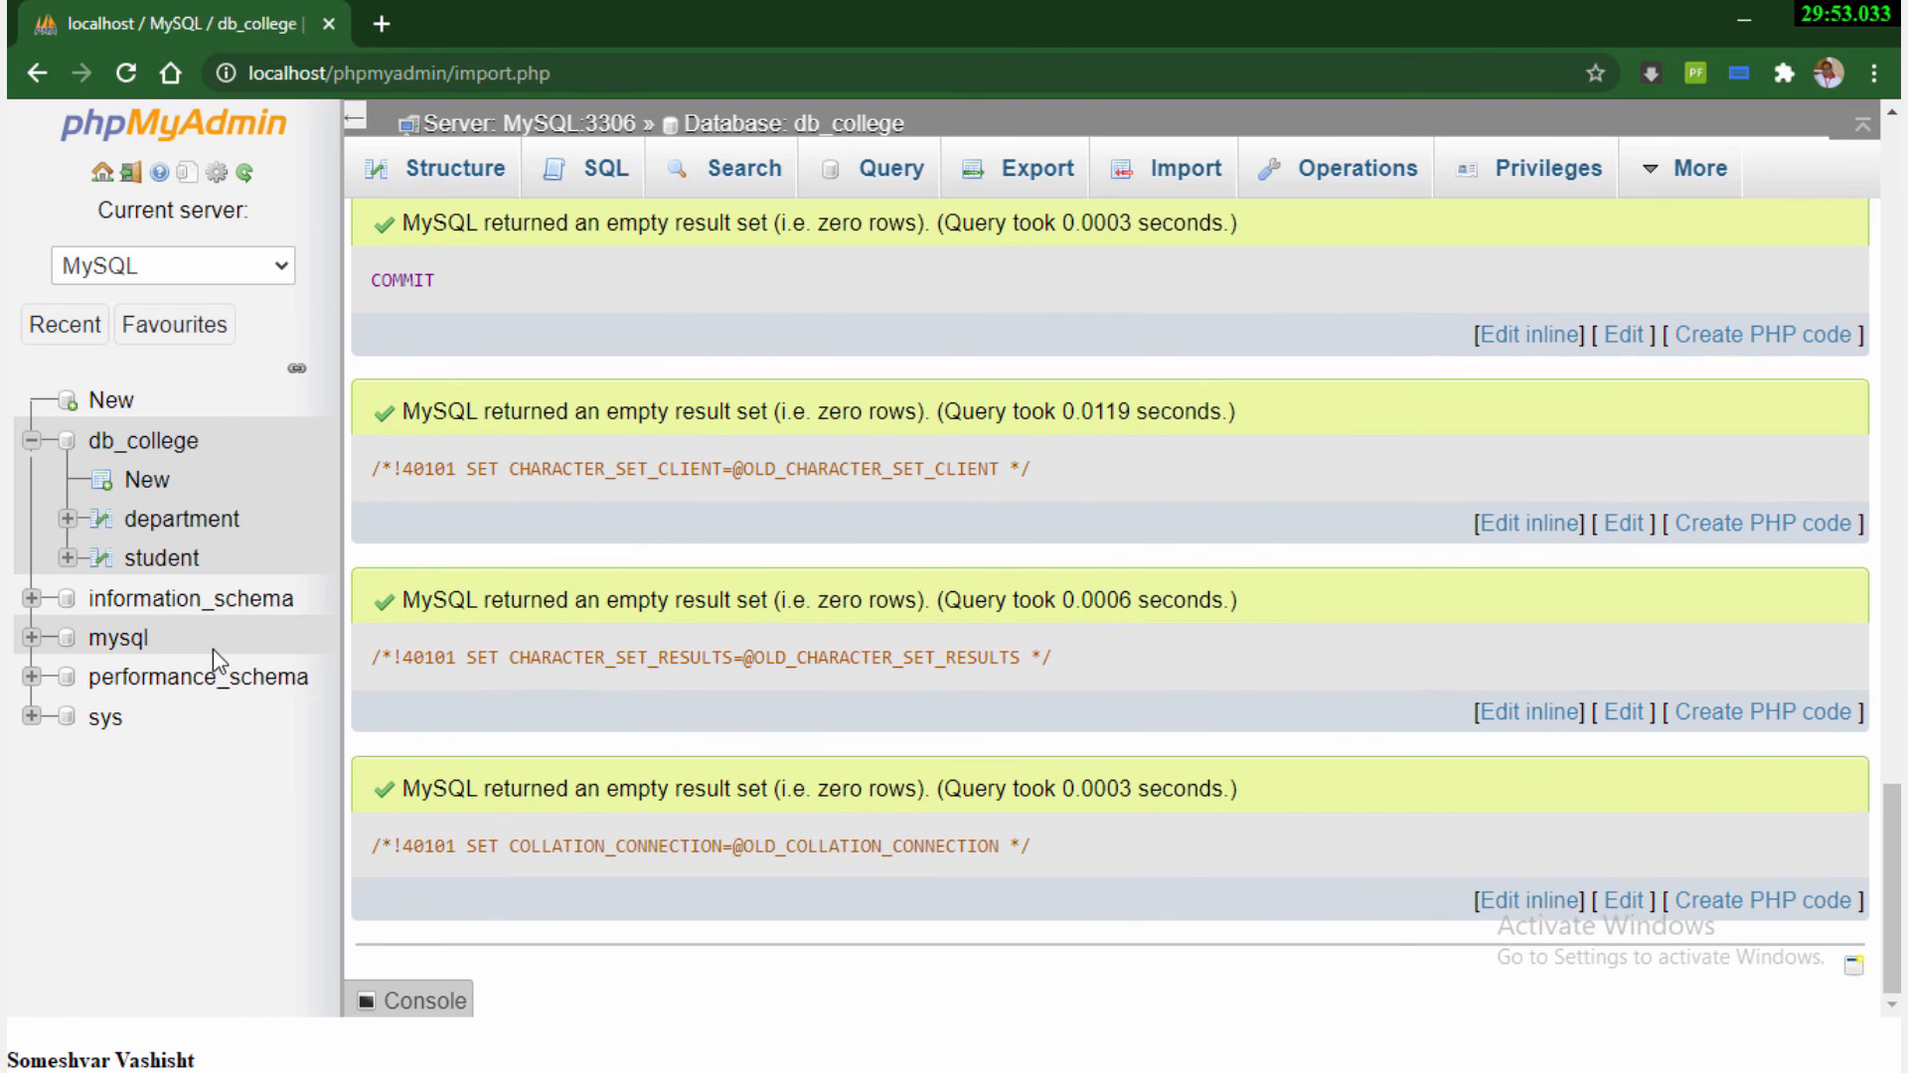
Check the restored db_college tables by browsing the rows of department and student
click(137, 445)
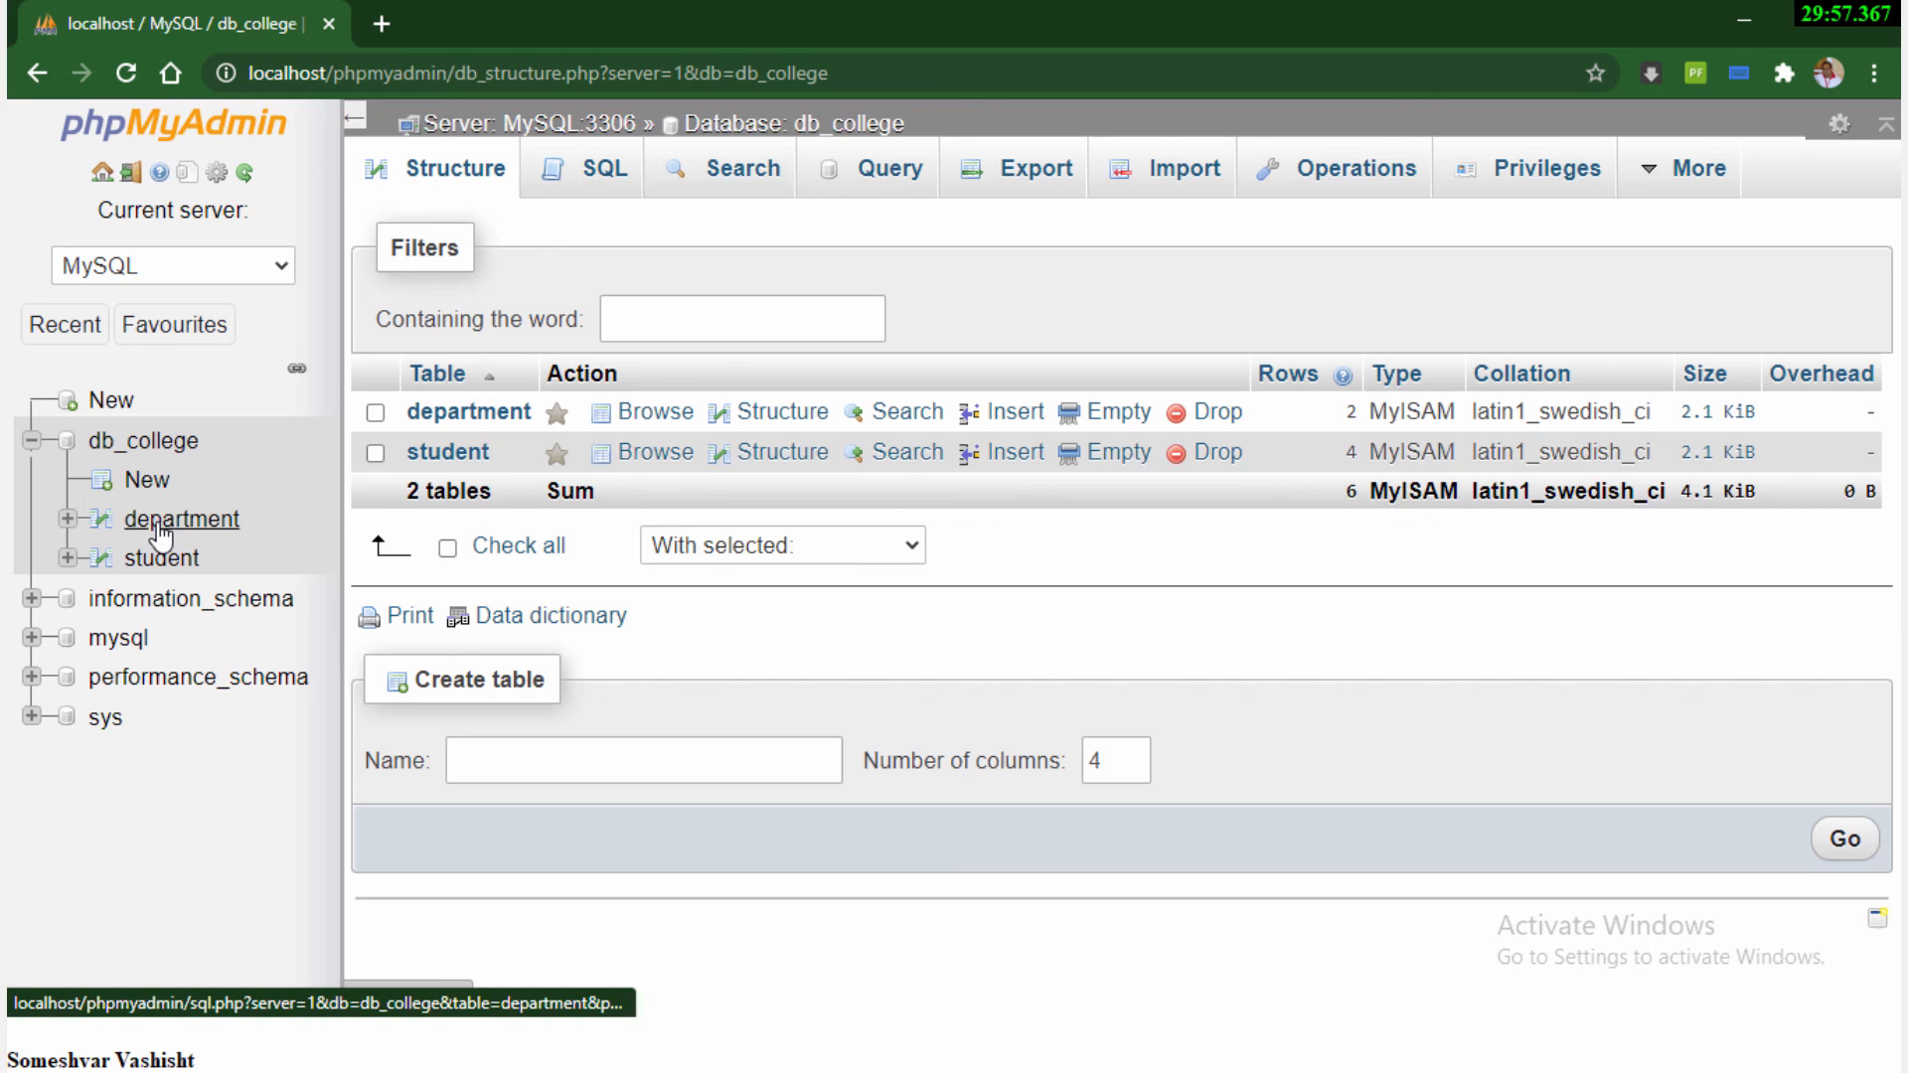
click(161, 527)
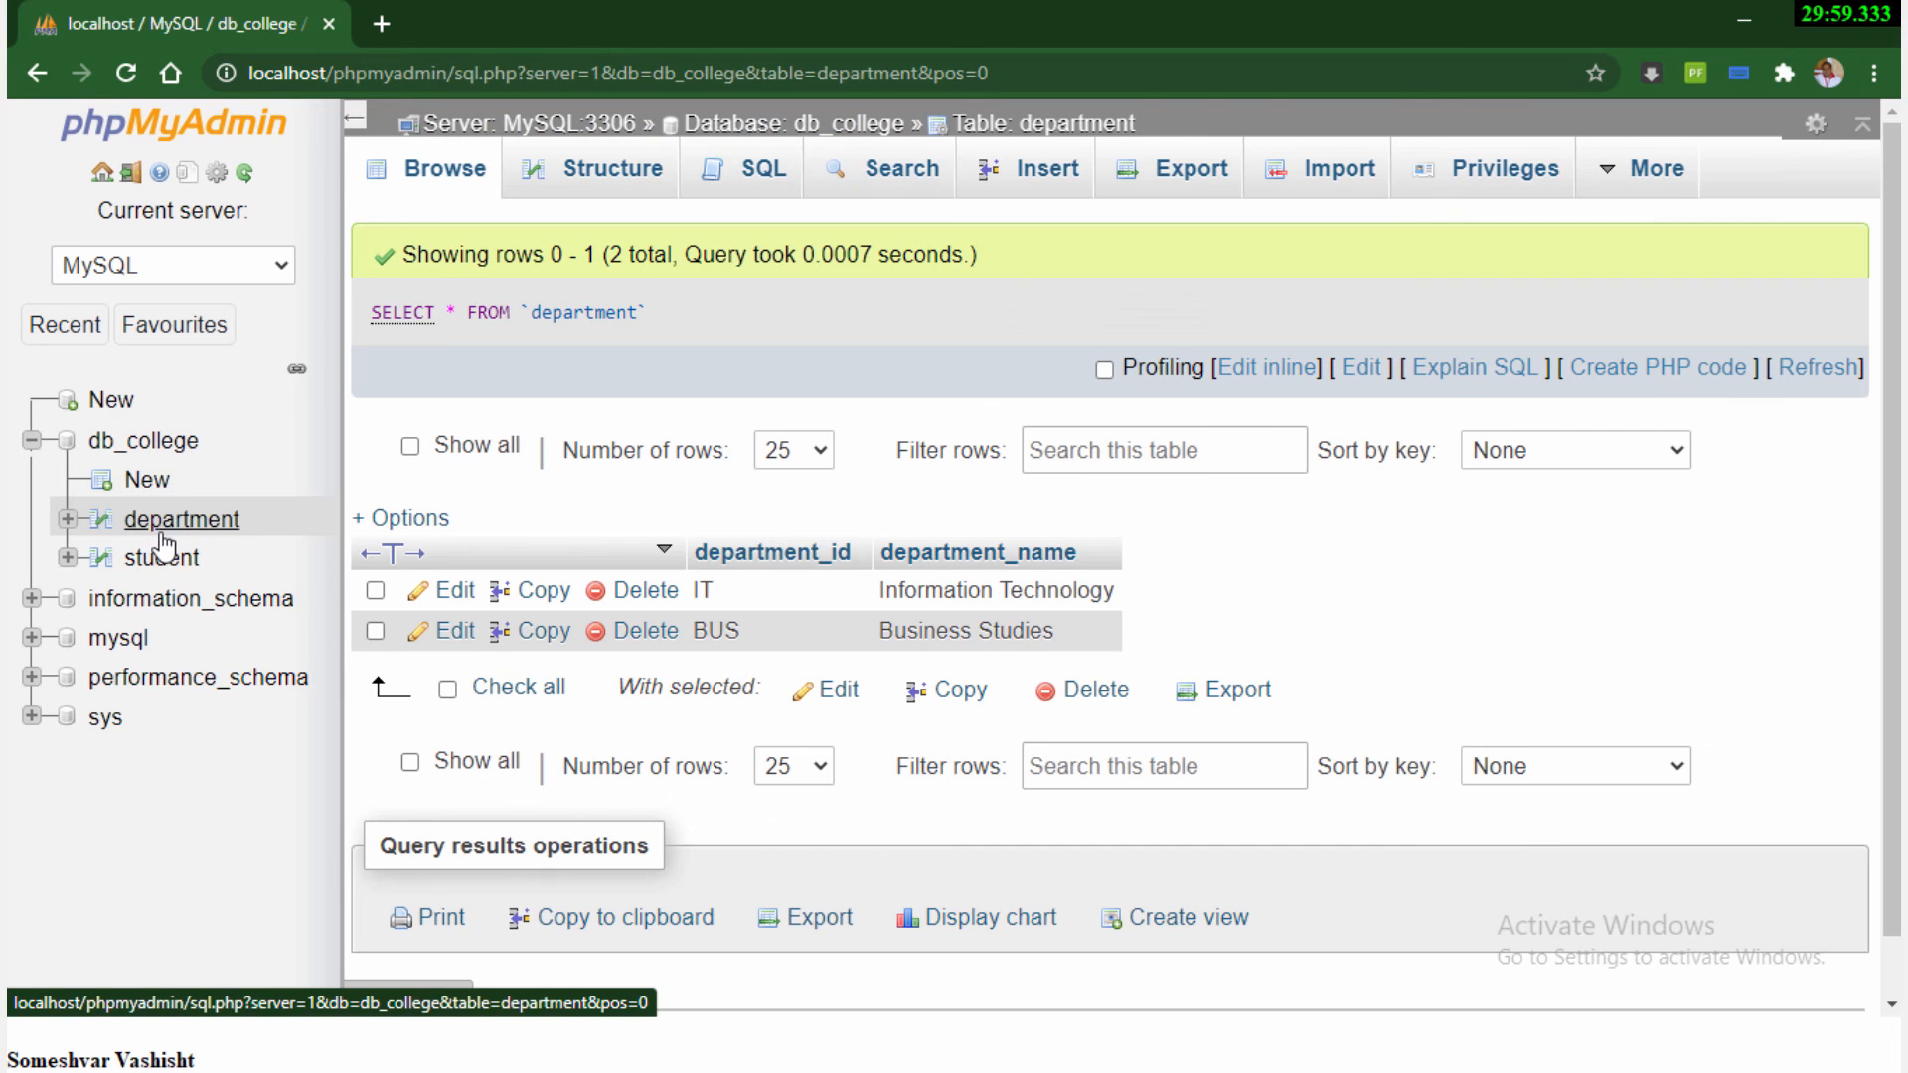
click(162, 559)
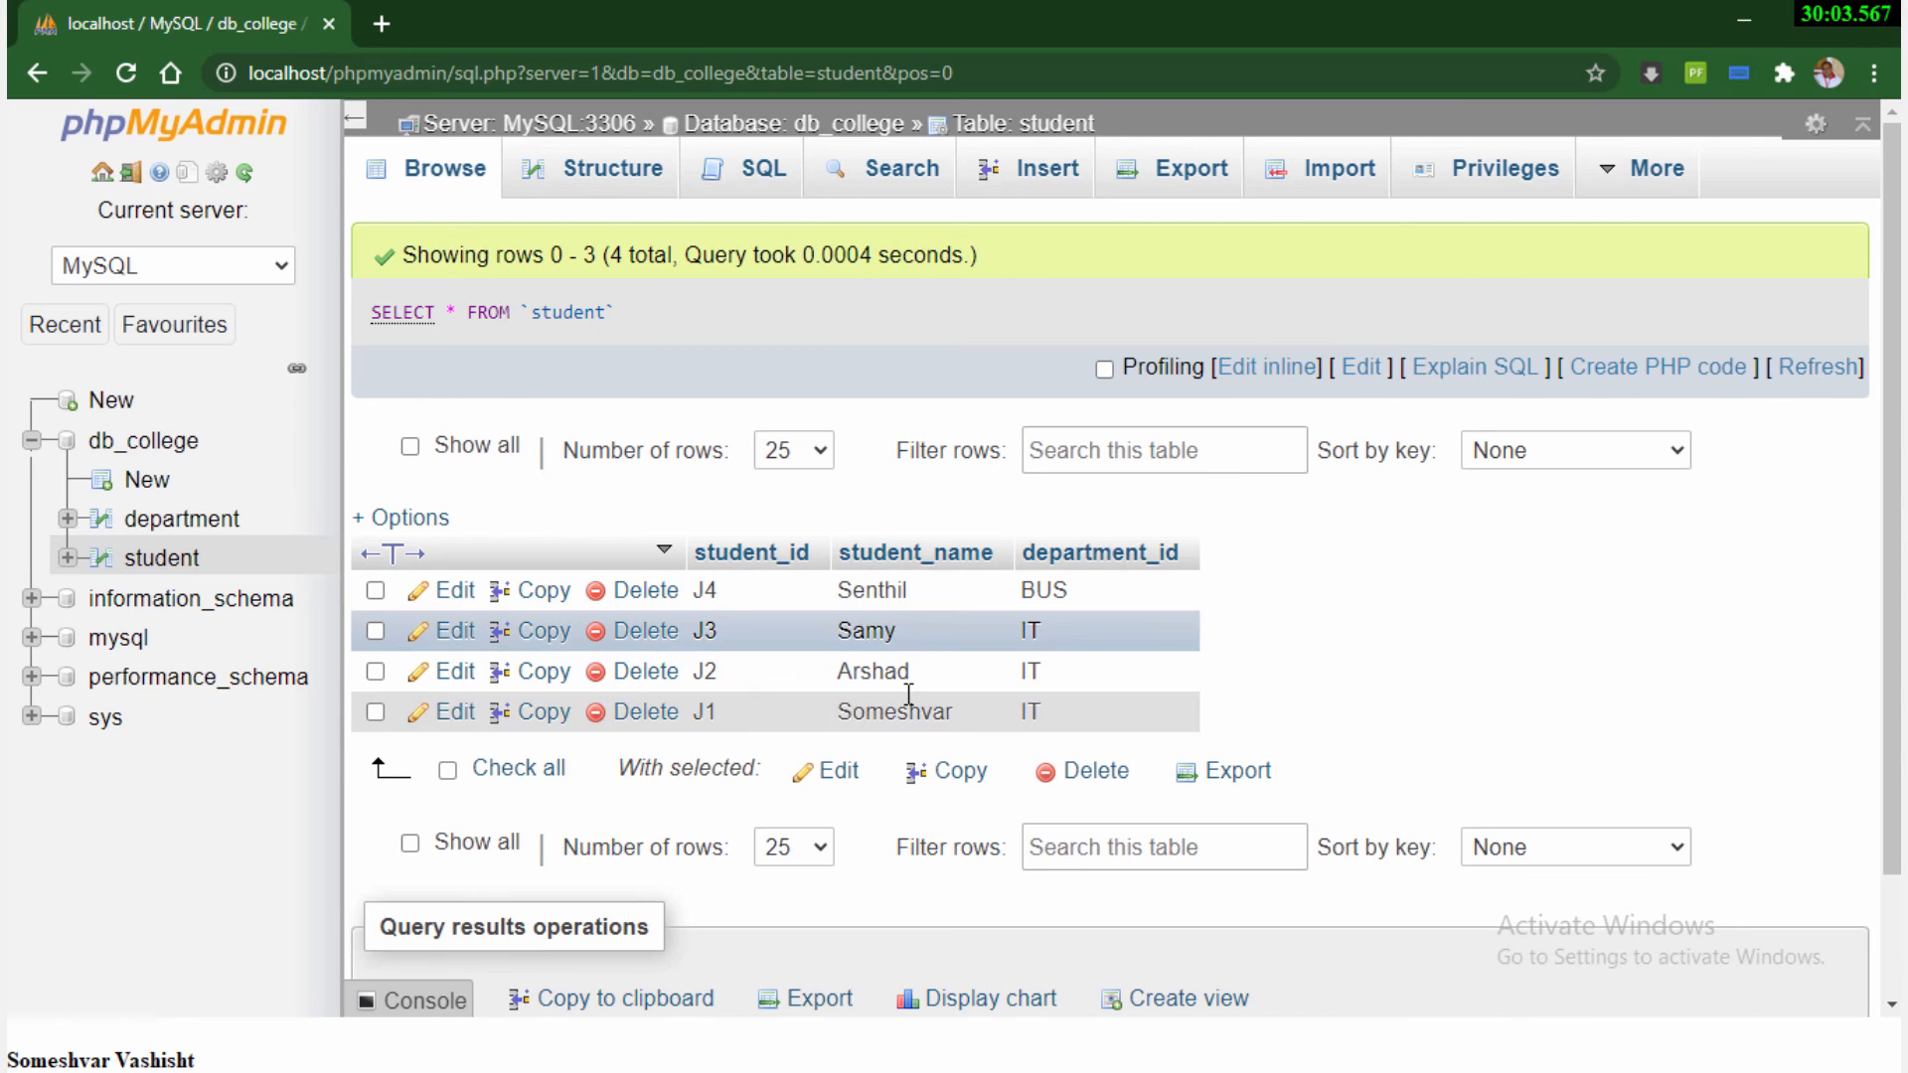